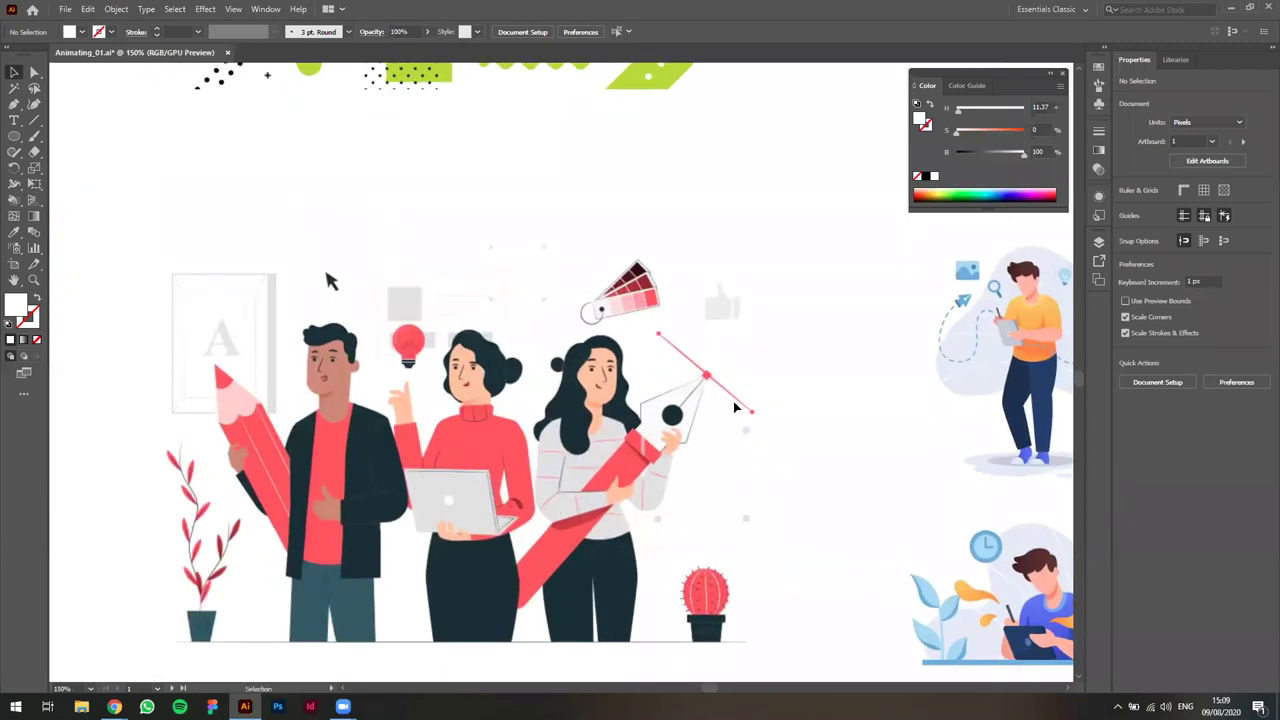
Look over the mood board's reference images, from the three designers to the four blue-and-orange workspace scenes.
{"action": "left_click_drag", "start_coordinate": [691, 529], "coordinate": [241, 520]}
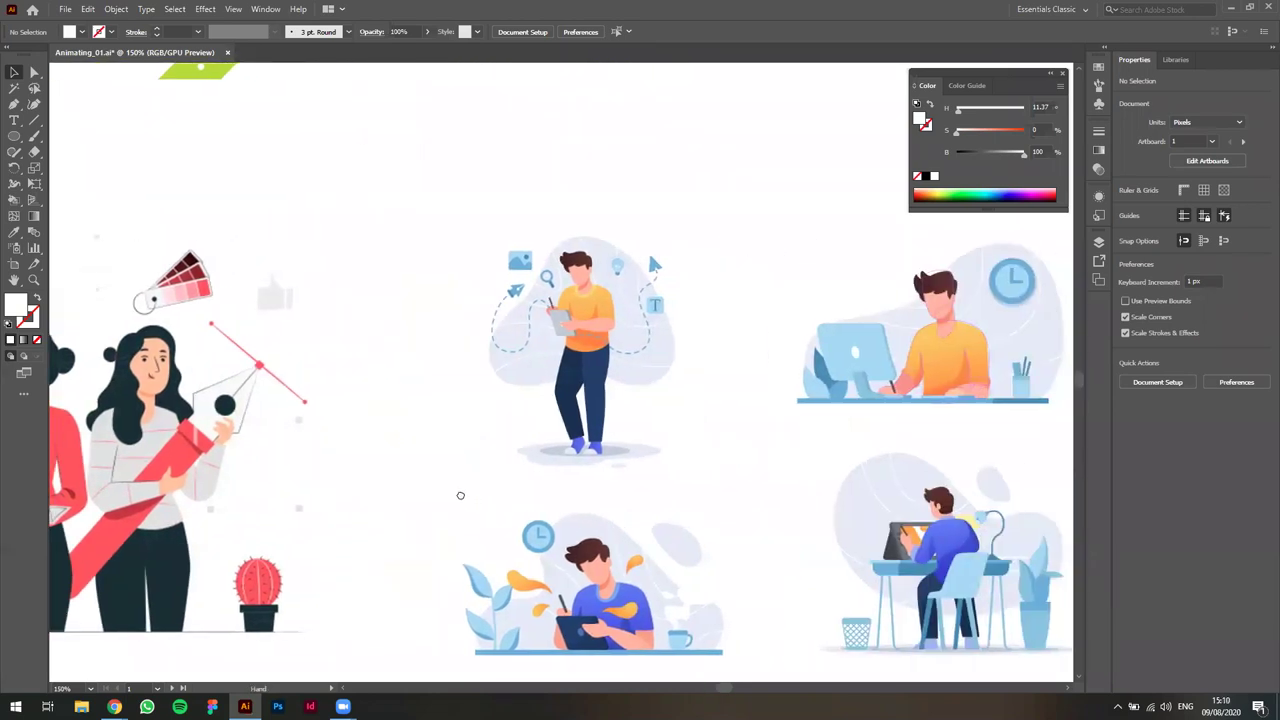
{"action": "left_click_drag", "start_coordinate": [555, 498], "coordinate": [383, 478]}
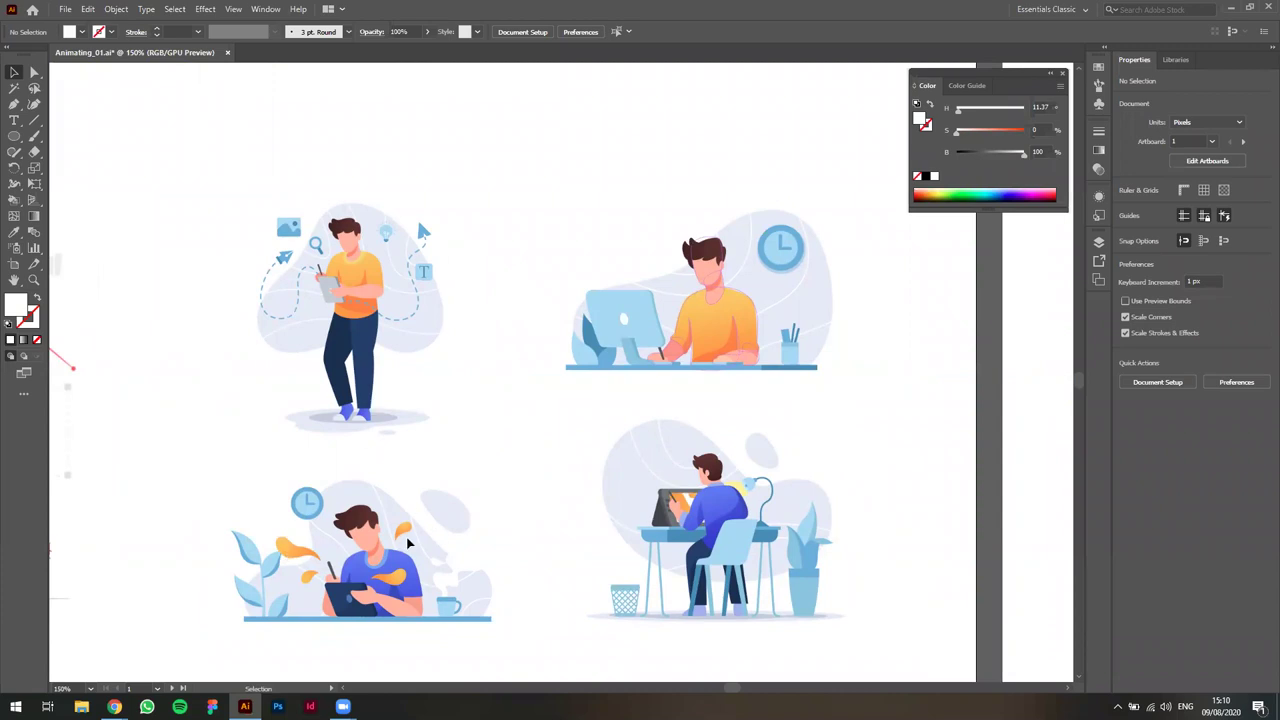
{"action": "scroll", "coordinate": [405, 498], "scroll_direction": "down", "scroll_amount": 2}
{"action": "left_click_drag", "start_coordinate": [190, 509], "coordinate": [704, 516]}
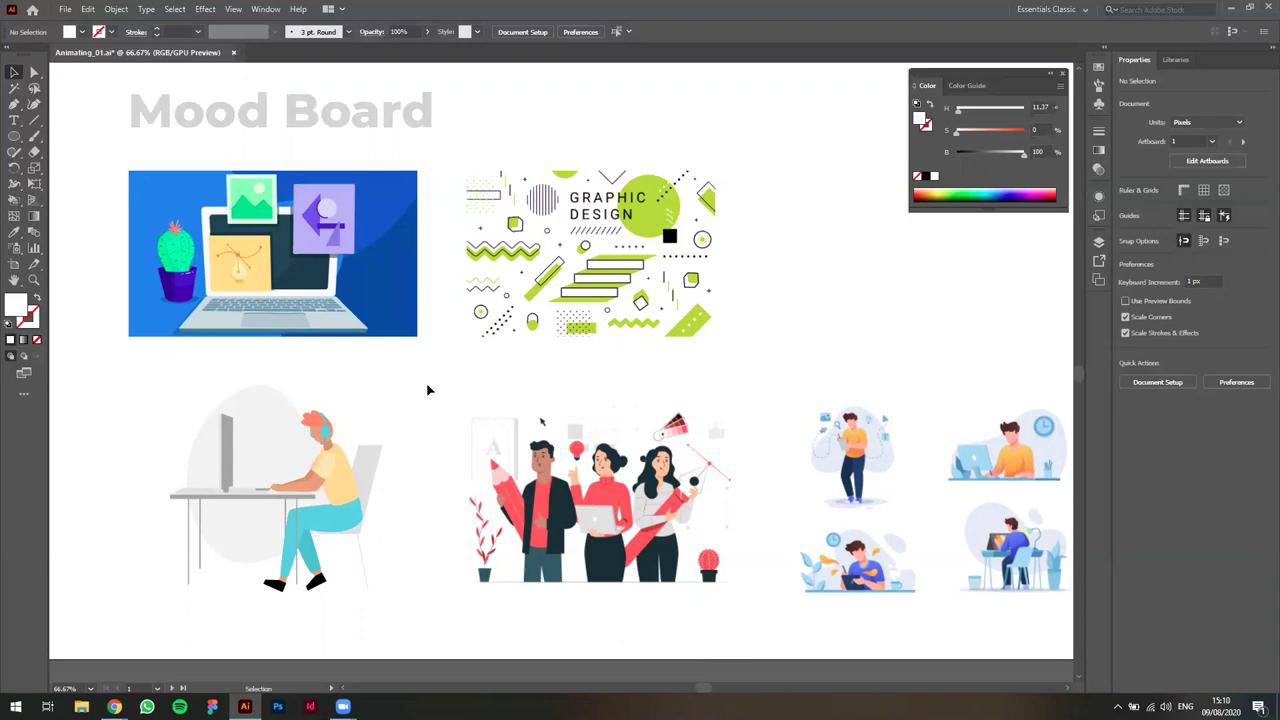
{"action": "key", "text": "space"}
{"action": "mouse_move", "coordinate": [463, 416]}
{"action": "left_mouse_down"}
{"action": "mouse_move", "coordinate": [475, 413]}
{"action": "mouse_move", "coordinate": [464, 432]}
{"action": "left_mouse_up"}
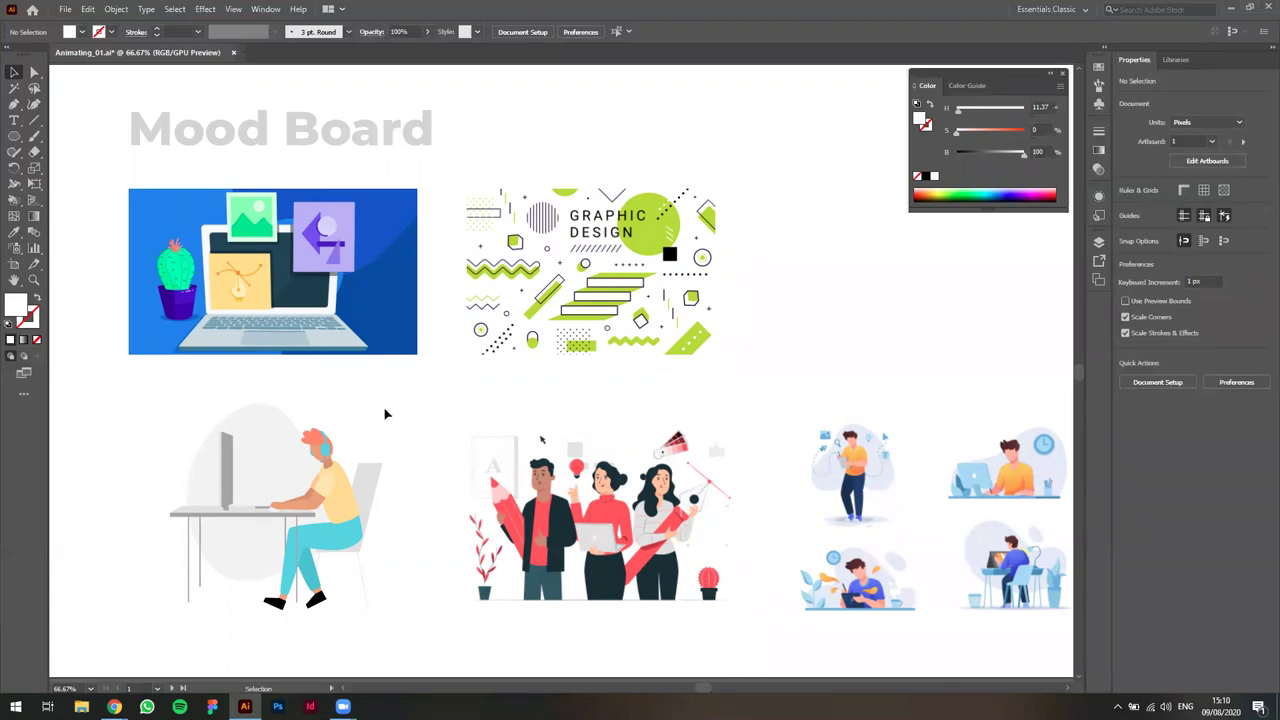
{"action": "left_click_drag", "start_coordinate": [551, 409], "coordinate": [480, 402]}
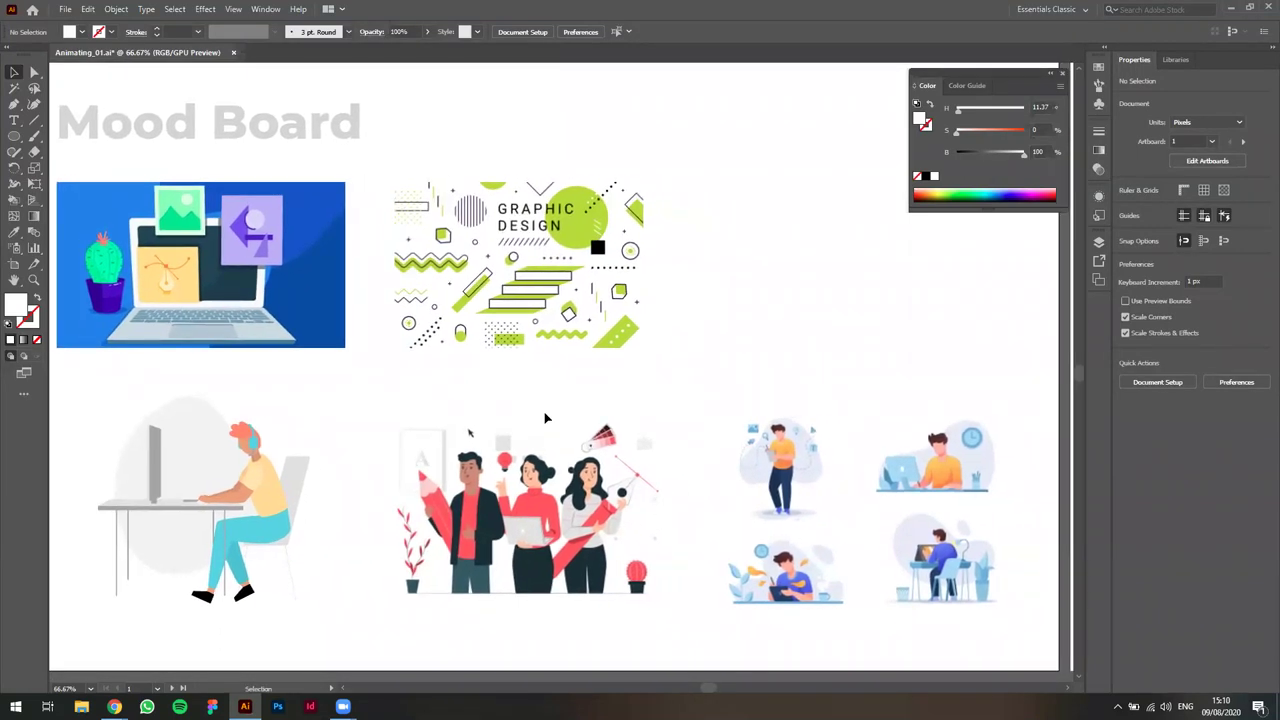
{"action": "left_click_drag", "start_coordinate": [502, 399], "coordinate": [534, 422]}
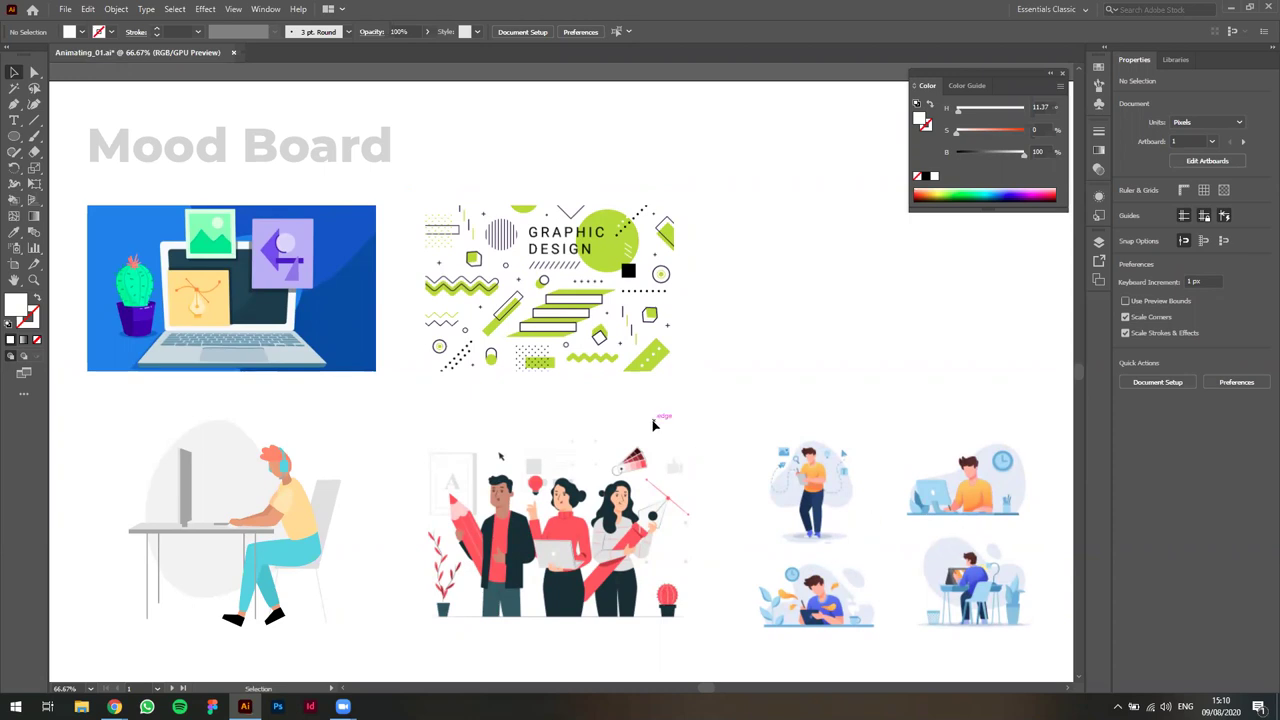
{"action": "scroll", "coordinate": [627, 422], "scroll_direction": "down", "scroll_amount": 1}
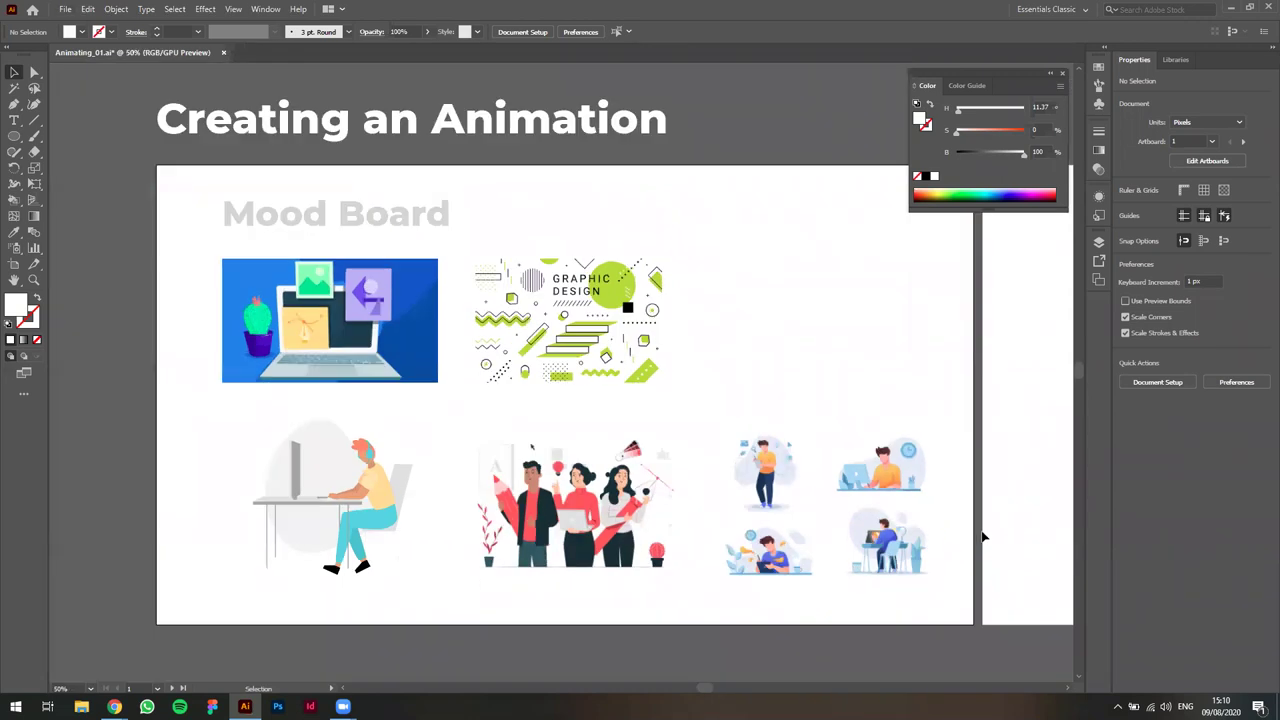
Examine the mood board's character illustrations closely, especially the man in the orange shirt working at a computer.
{"action": "scroll", "coordinate": [982, 534], "scroll_direction": "up", "scroll_amount": 3}
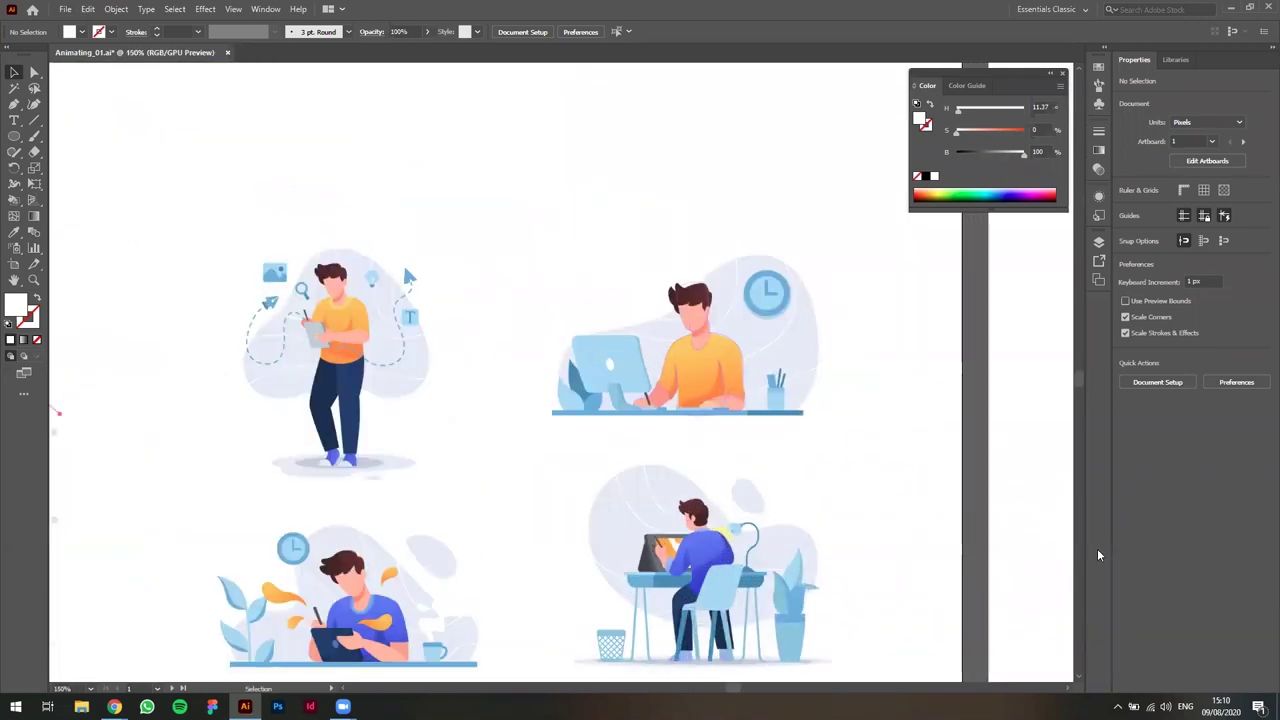
{"action": "scroll", "coordinate": [894, 500], "scroll_direction": "down", "scroll_amount": 2}
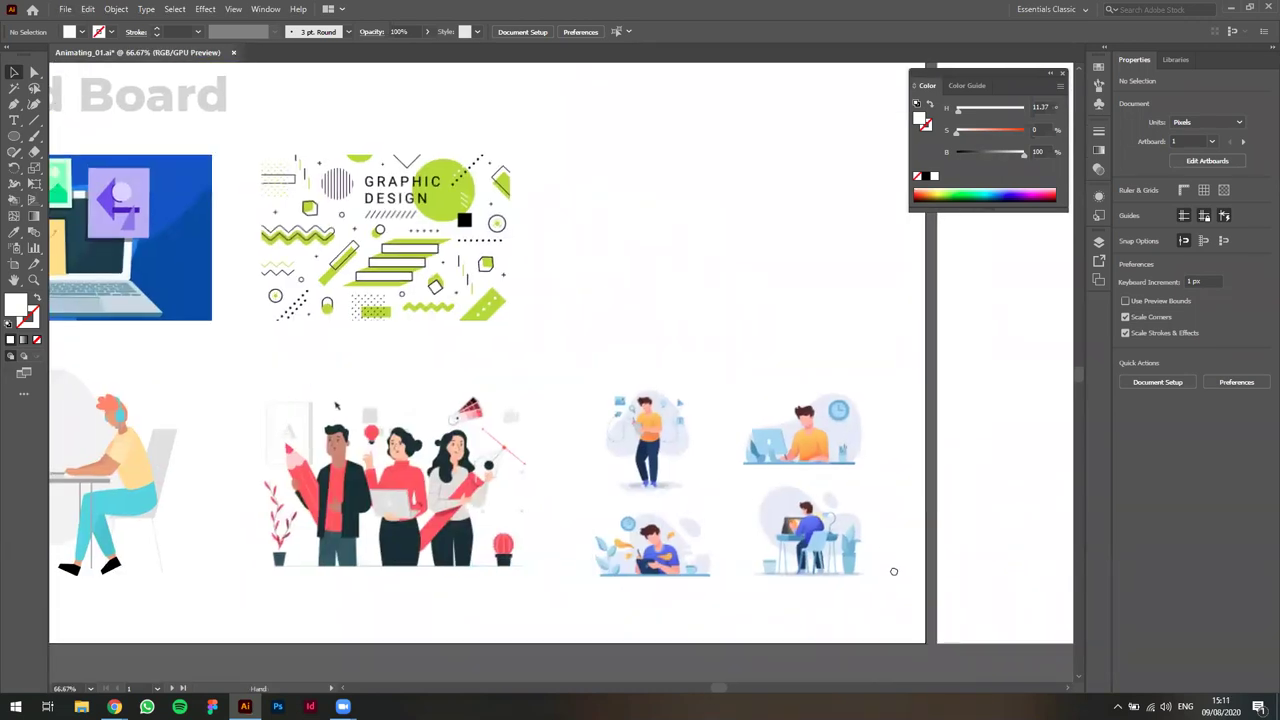
{"action": "left_click_drag", "start_coordinate": [894, 571], "coordinate": [855, 584]}
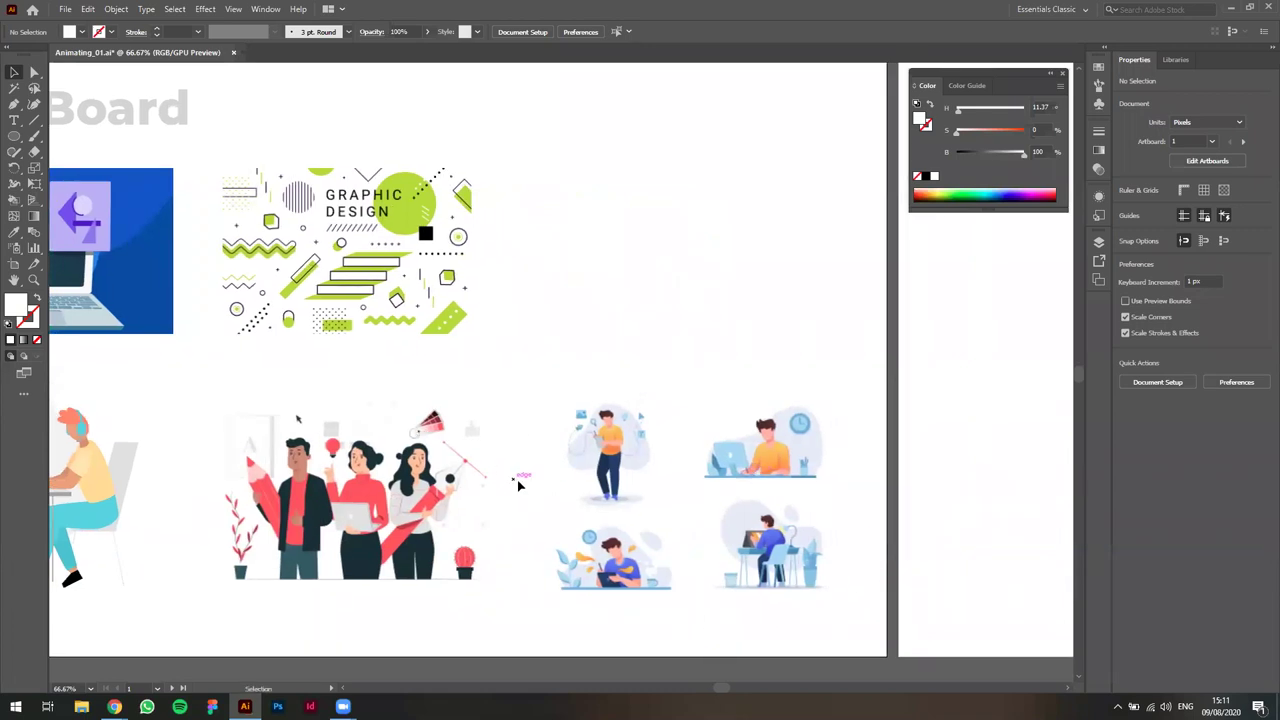
{"action": "left_click_drag", "start_coordinate": [543, 566], "coordinate": [737, 546]}
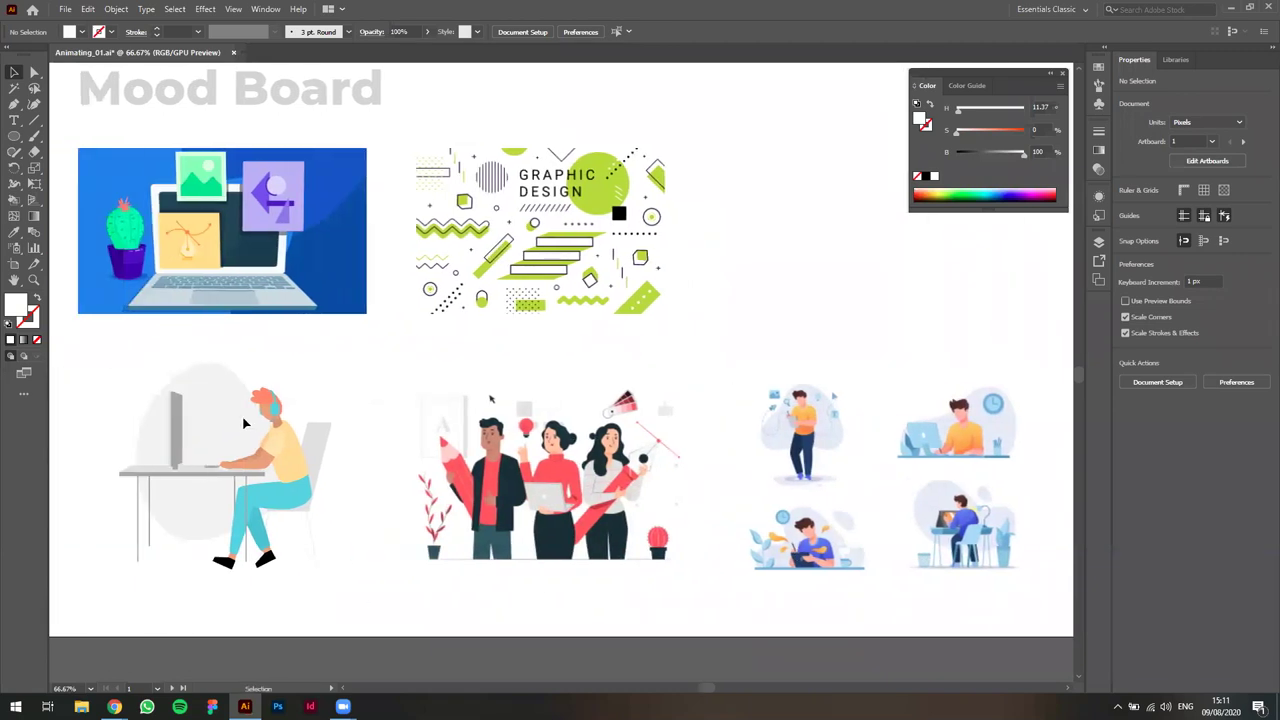
{"action": "scroll", "coordinate": [270, 440], "scroll_direction": "up", "scroll_amount": 1}
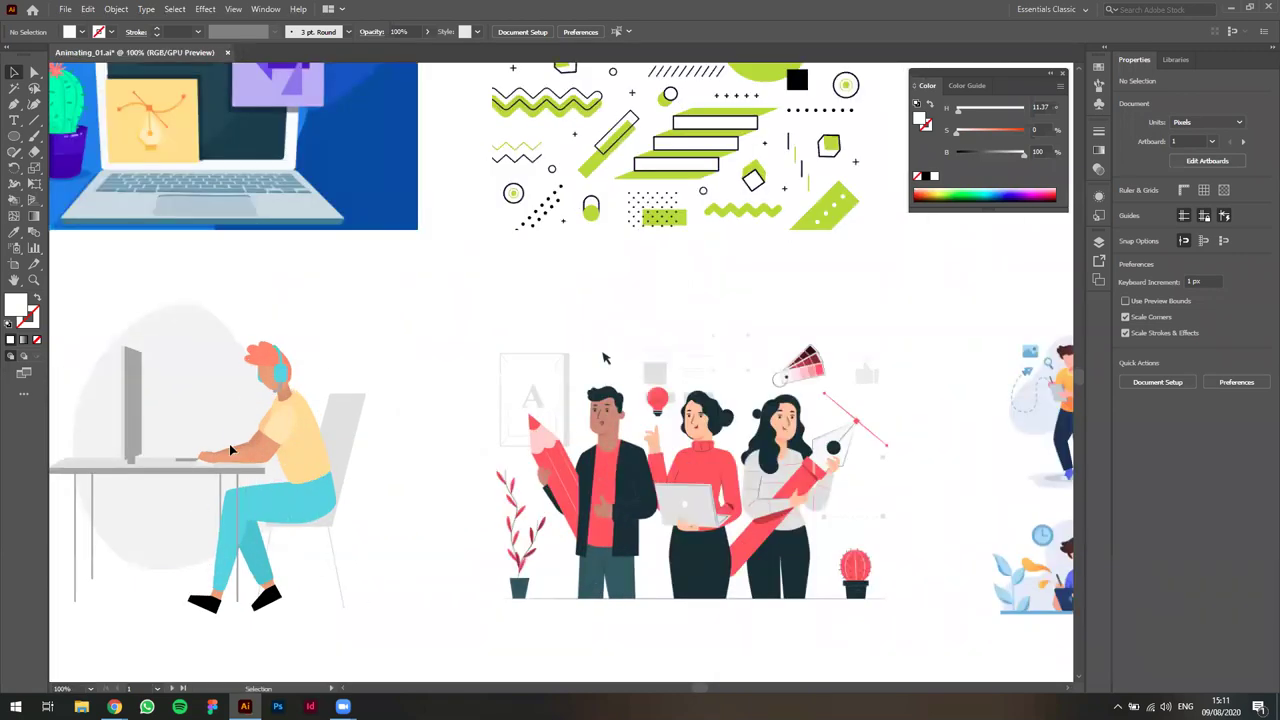
{"action": "scroll", "coordinate": [273, 511], "scroll_direction": "right", "scroll_amount": 4}
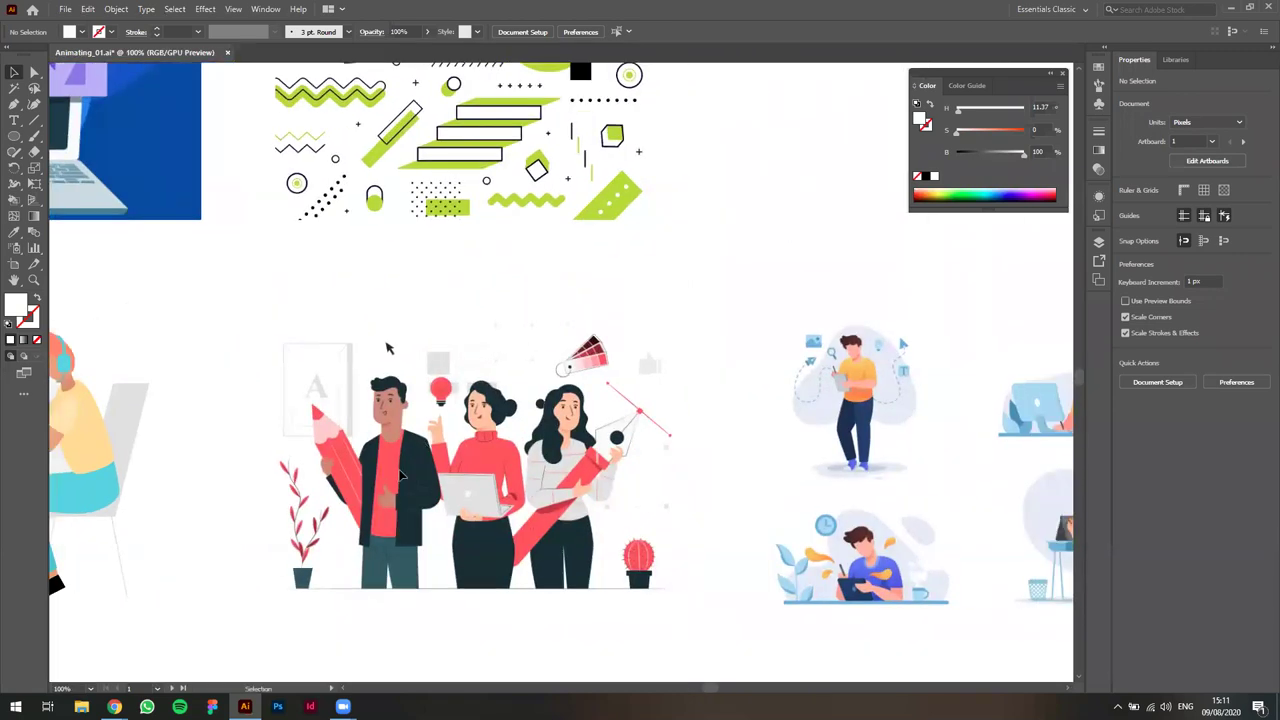
{"action": "scroll", "coordinate": [630, 598], "scroll_direction": "right", "scroll_amount": 7}
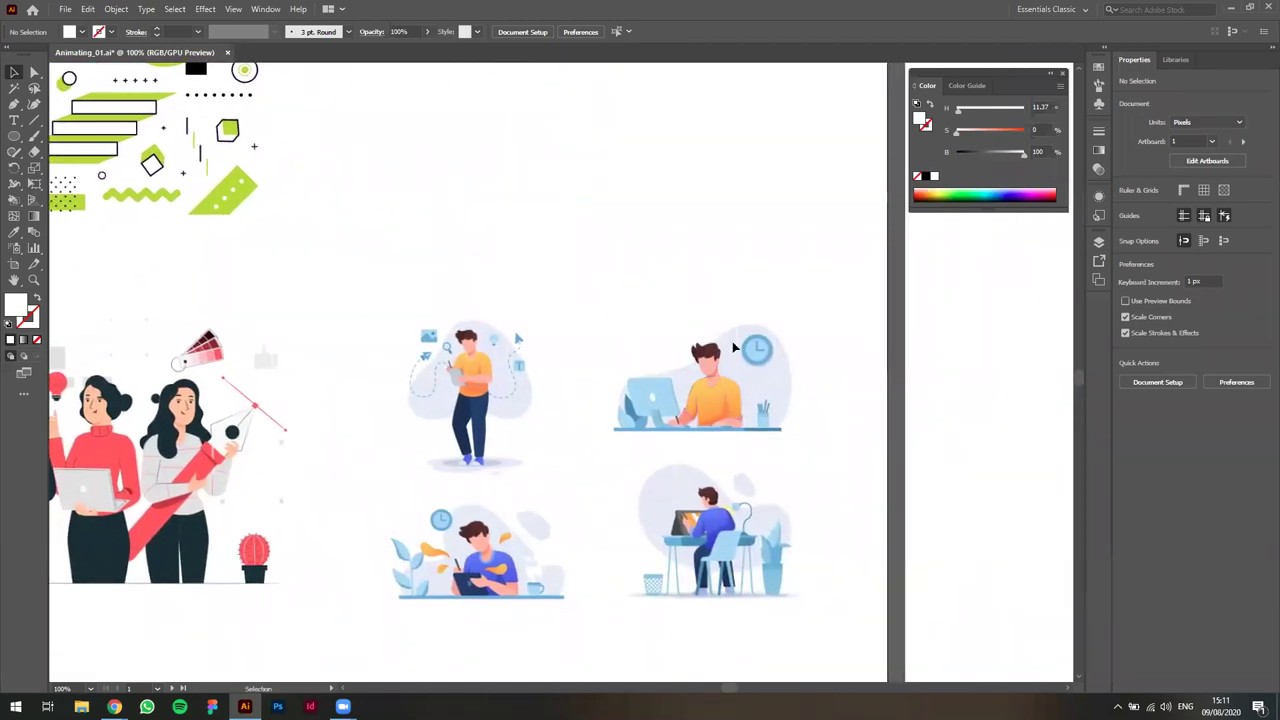
{"action": "scroll", "coordinate": [784, 402], "scroll_direction": "up", "scroll_amount": 2}
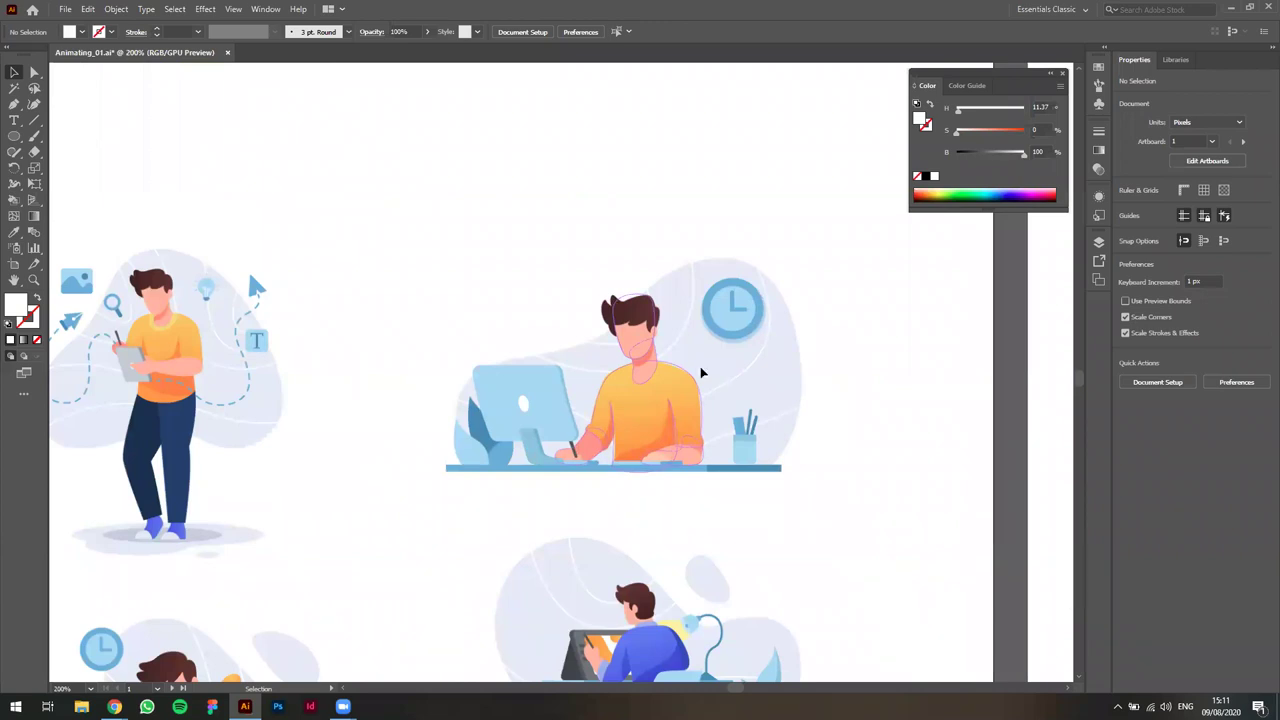
{"action": "scroll", "coordinate": [504, 383], "scroll_direction": "down", "scroll_amount": 2}
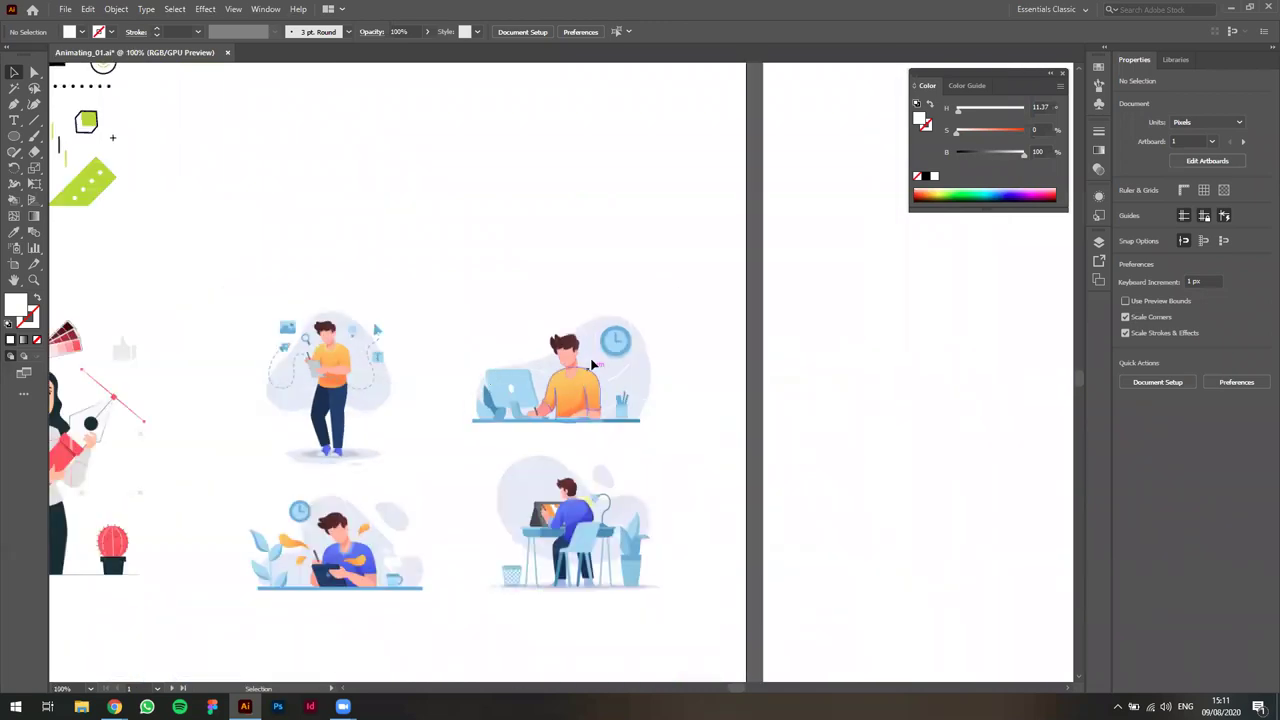
{"action": "scroll", "coordinate": [487, 305], "scroll_direction": "down", "scroll_amount": 1}
{"action": "left_click_drag", "start_coordinate": [414, 289], "coordinate": [428, 350]}
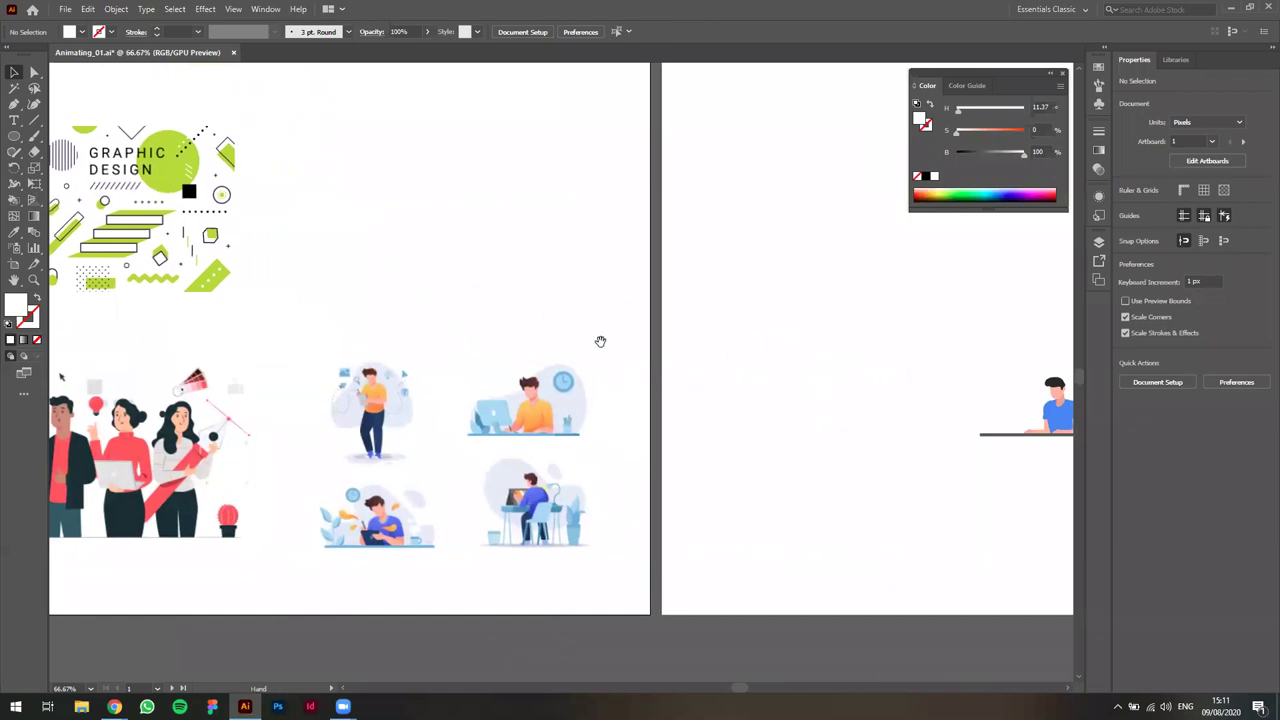
Inspect the large blue-shirted figure on the second artboard, checking its sleeve, forearm and hand as separate shapes.
{"action": "left_click_drag", "start_coordinate": [656, 410], "coordinate": [415, 388]}
{"action": "scroll", "coordinate": [892, 364], "scroll_direction": "up", "scroll_amount": 3}
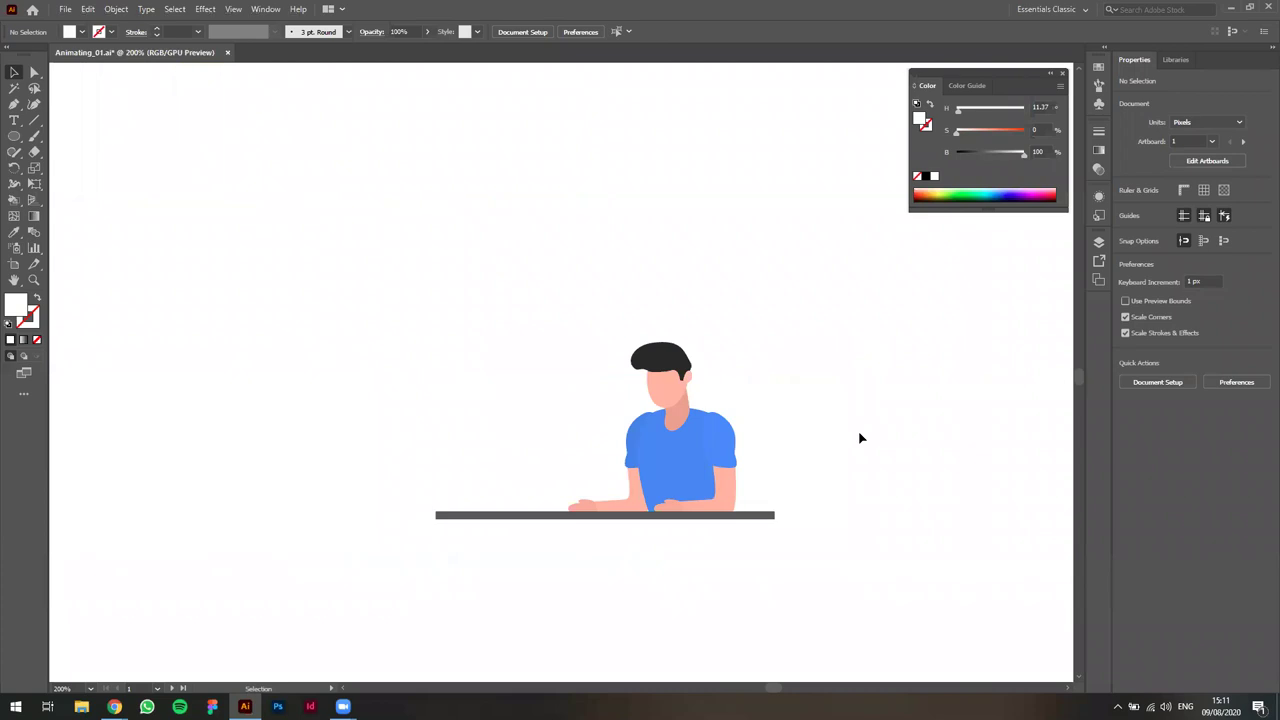
{"action": "left_click_drag", "start_coordinate": [866, 450], "coordinate": [665, 453]}
{"action": "scroll", "coordinate": [666, 450], "scroll_direction": "down", "scroll_amount": 2}
{"action": "left_click_drag", "start_coordinate": [838, 440], "coordinate": [423, 442]}
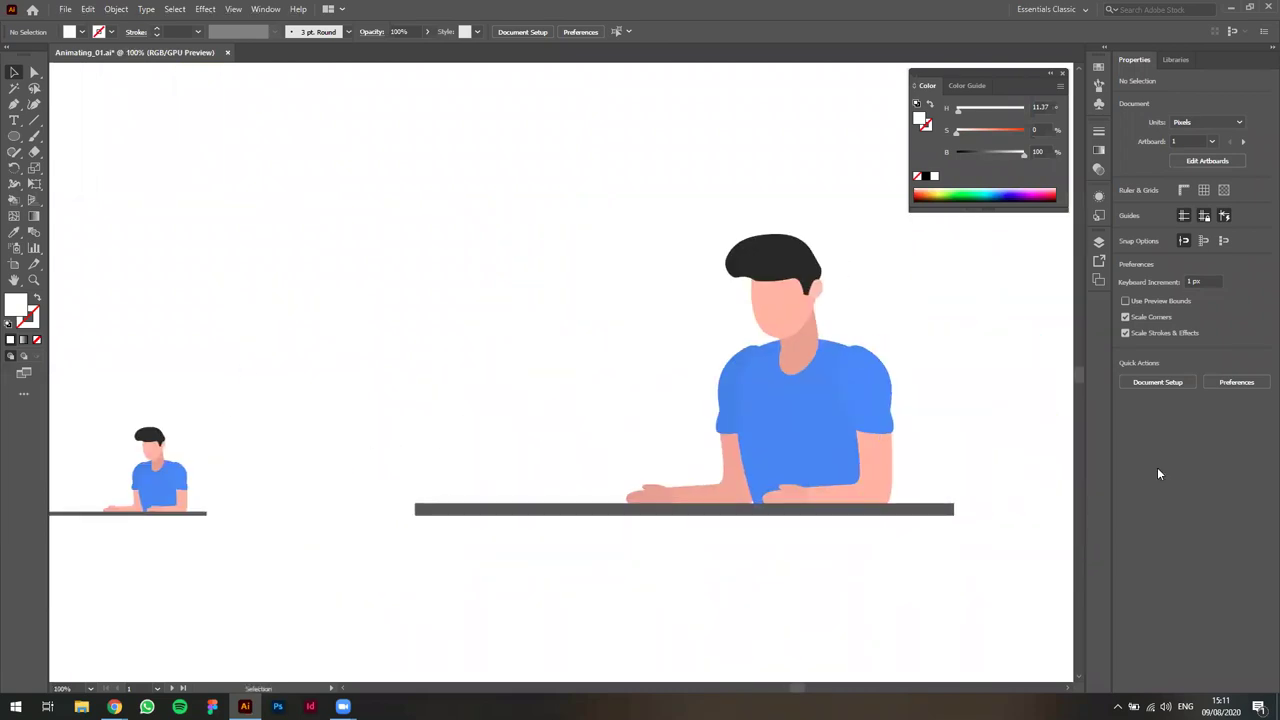
{"action": "left_click", "coordinate": [884, 390]}
{"action": "left_click", "coordinate": [884, 482]}
{"action": "left_click", "coordinate": [795, 500]}
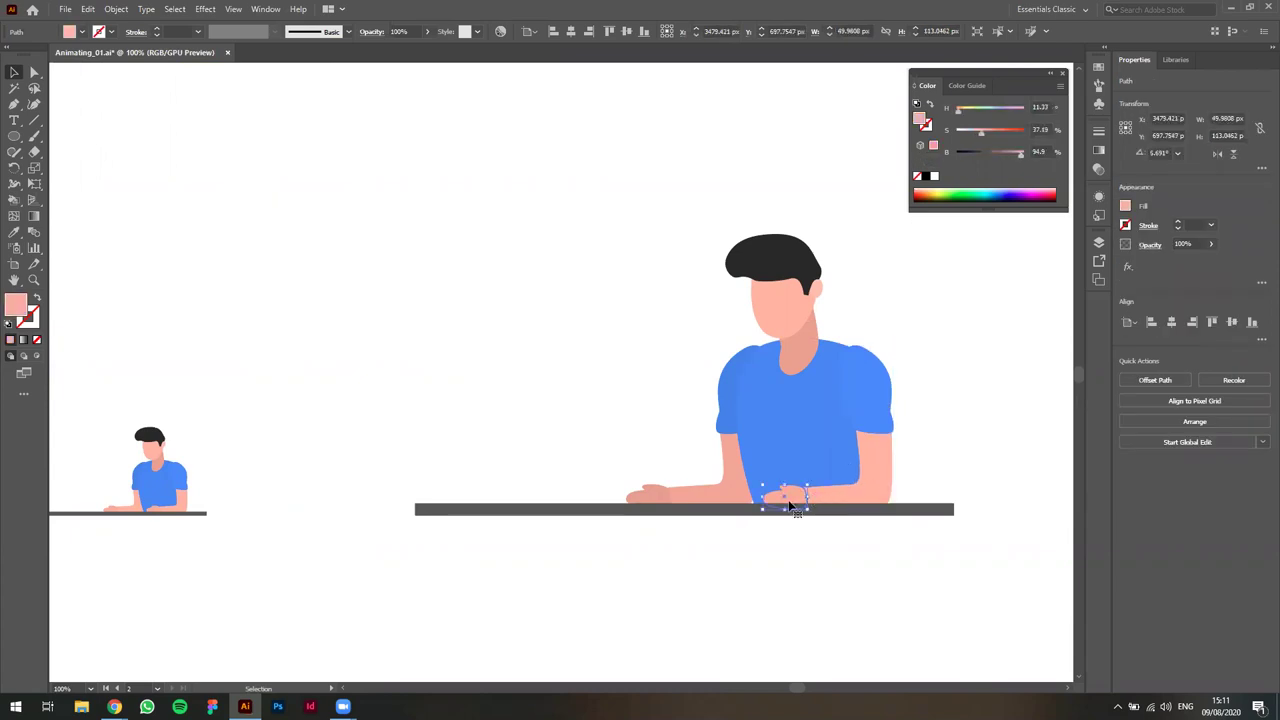
{"action": "left_click", "coordinate": [716, 560]}
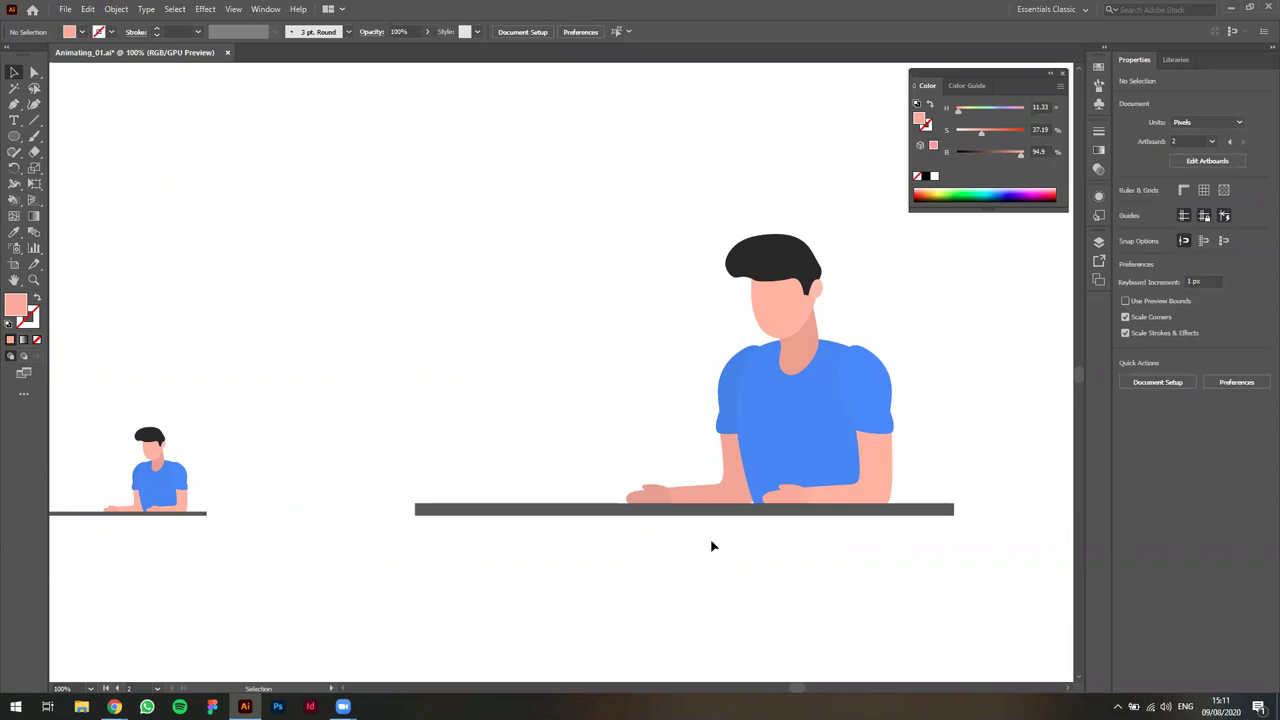
Compare the small and large versions of the seated figure across the whole second artboard.
{"action": "scroll", "coordinate": [710, 546], "scroll_direction": "down", "scroll_amount": 2}
{"action": "left_click_drag", "start_coordinate": [680, 549], "coordinate": [717, 512]}
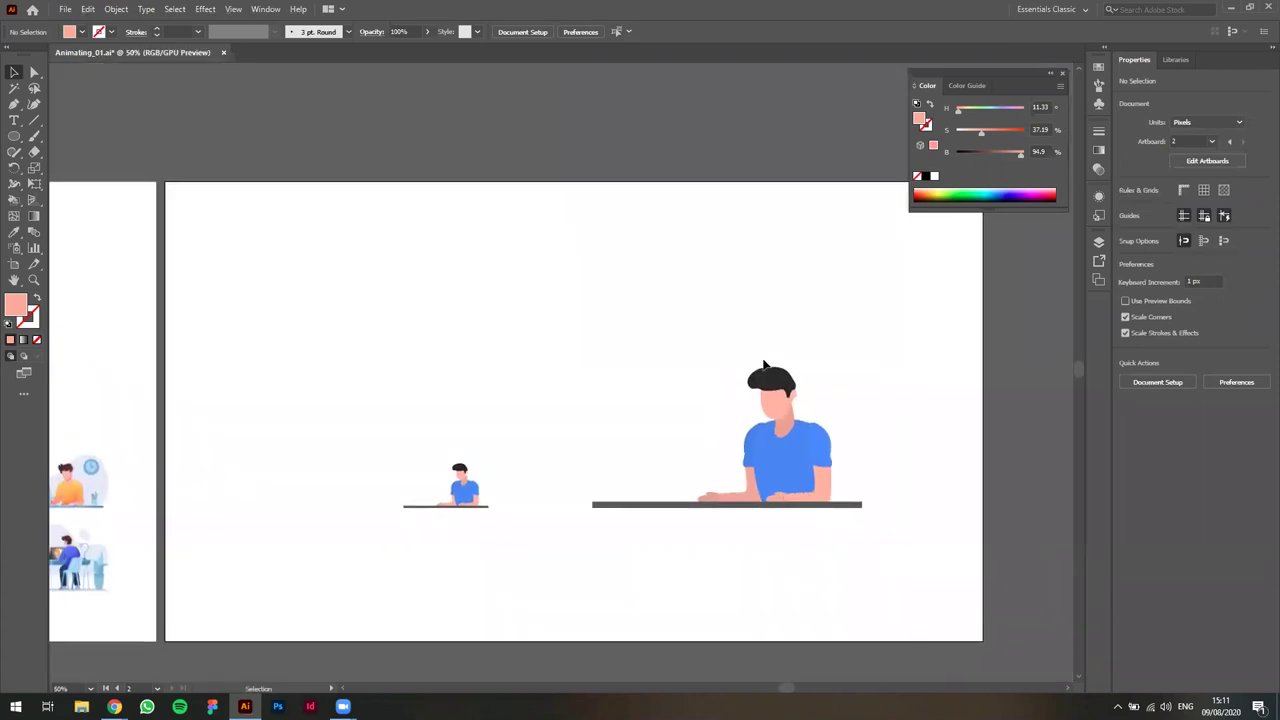
{"action": "left_click_drag", "start_coordinate": [319, 443], "coordinate": [574, 391]}
{"action": "left_click_drag", "start_coordinate": [807, 339], "coordinate": [607, 393]}
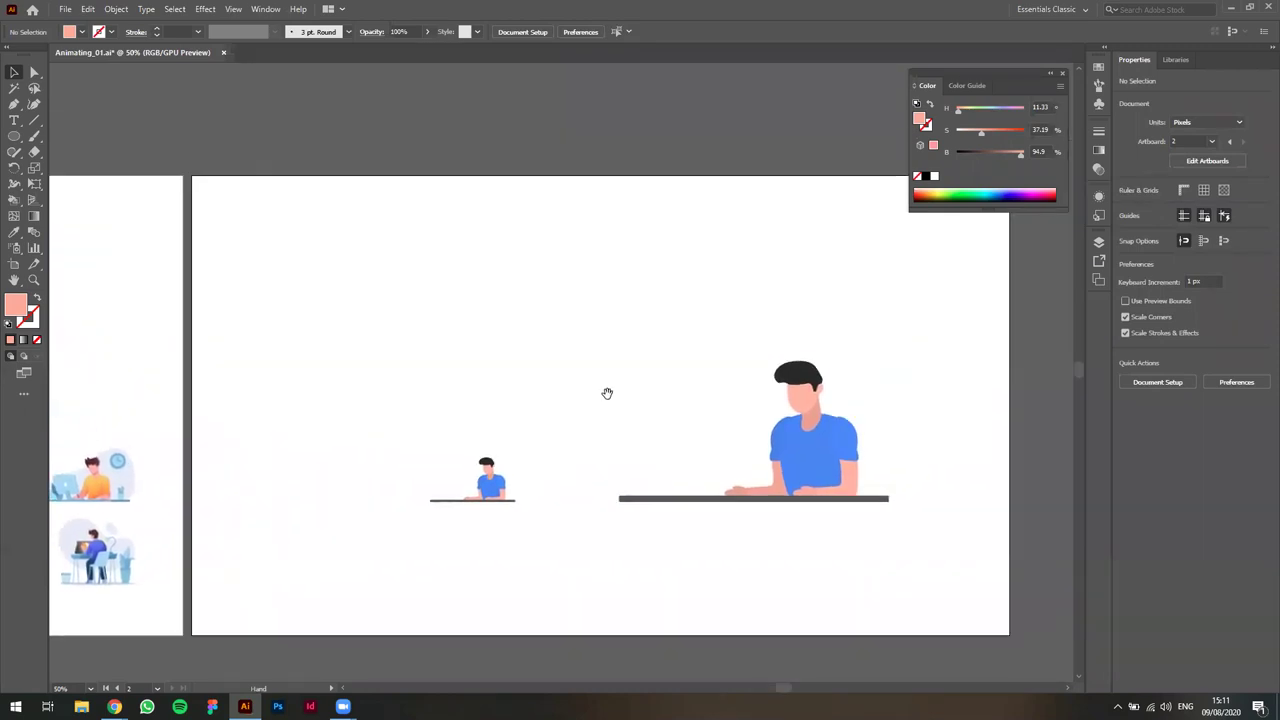
{"action": "scroll", "coordinate": [691, 406], "scroll_direction": "up", "scroll_amount": 2}
{"action": "scroll", "coordinate": [760, 415], "scroll_direction": "right", "scroll_amount": 2}
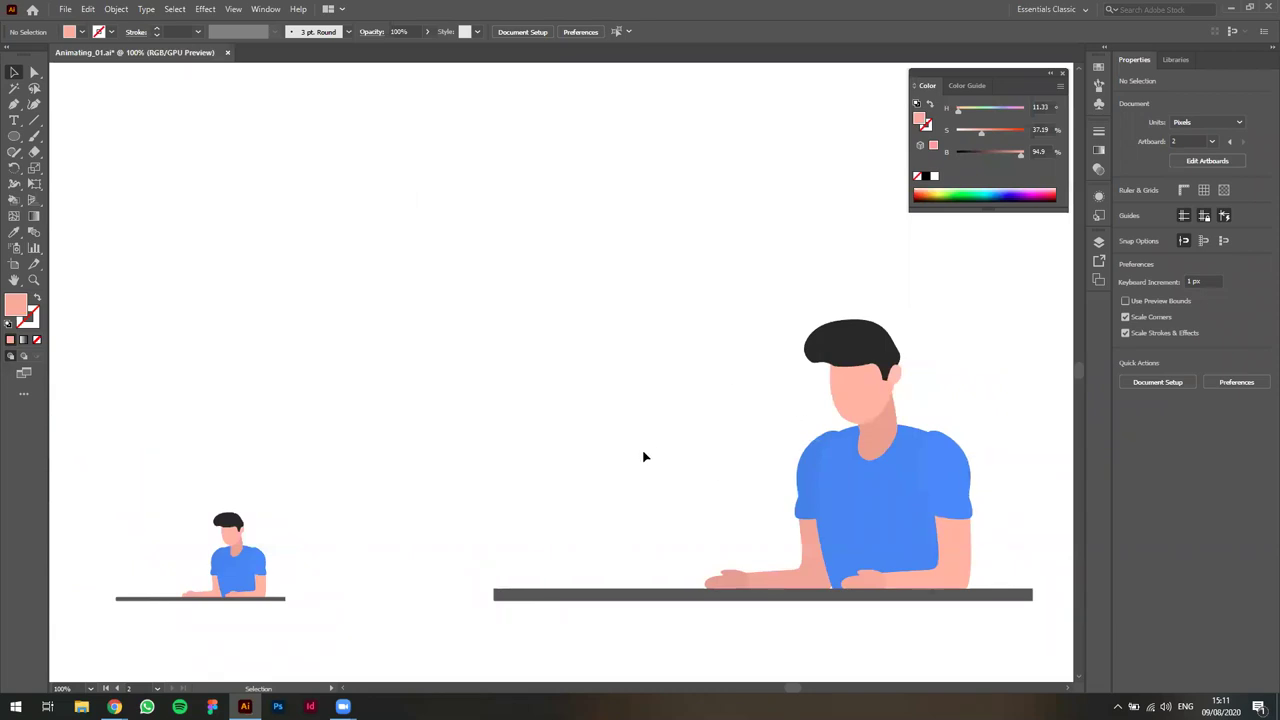
{"action": "scroll", "coordinate": [527, 453], "scroll_direction": "down", "scroll_amount": 2}
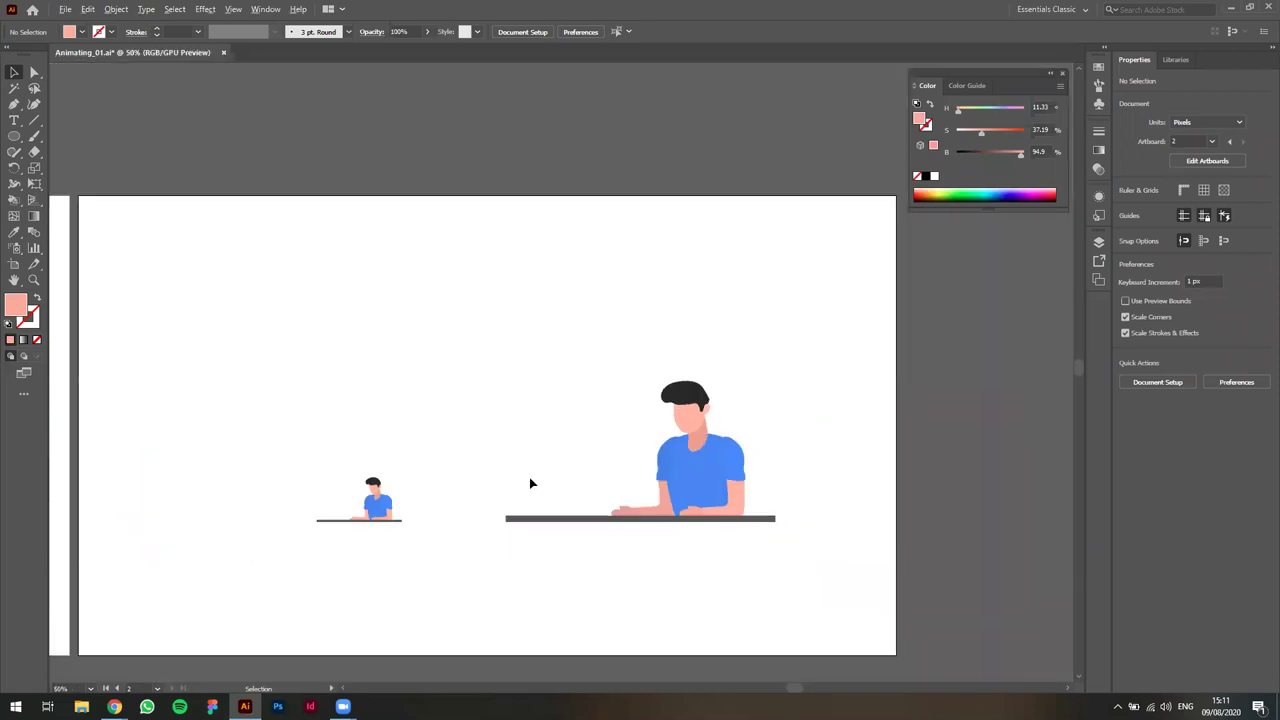
Return to the mood board artboard and review its reference illustrations against the drawn figure.
{"action": "scroll", "coordinate": [400, 432], "scroll_direction": "left", "scroll_amount": 2}
{"action": "left_click_drag", "start_coordinate": [365, 433], "coordinate": [634, 409]}
{"action": "left_click_drag", "start_coordinate": [542, 437], "coordinate": [680, 426]}
{"action": "scroll", "coordinate": [486, 474], "scroll_direction": "up", "scroll_amount": 1}
{"action": "left_click_drag", "start_coordinate": [421, 477], "coordinate": [749, 489]}
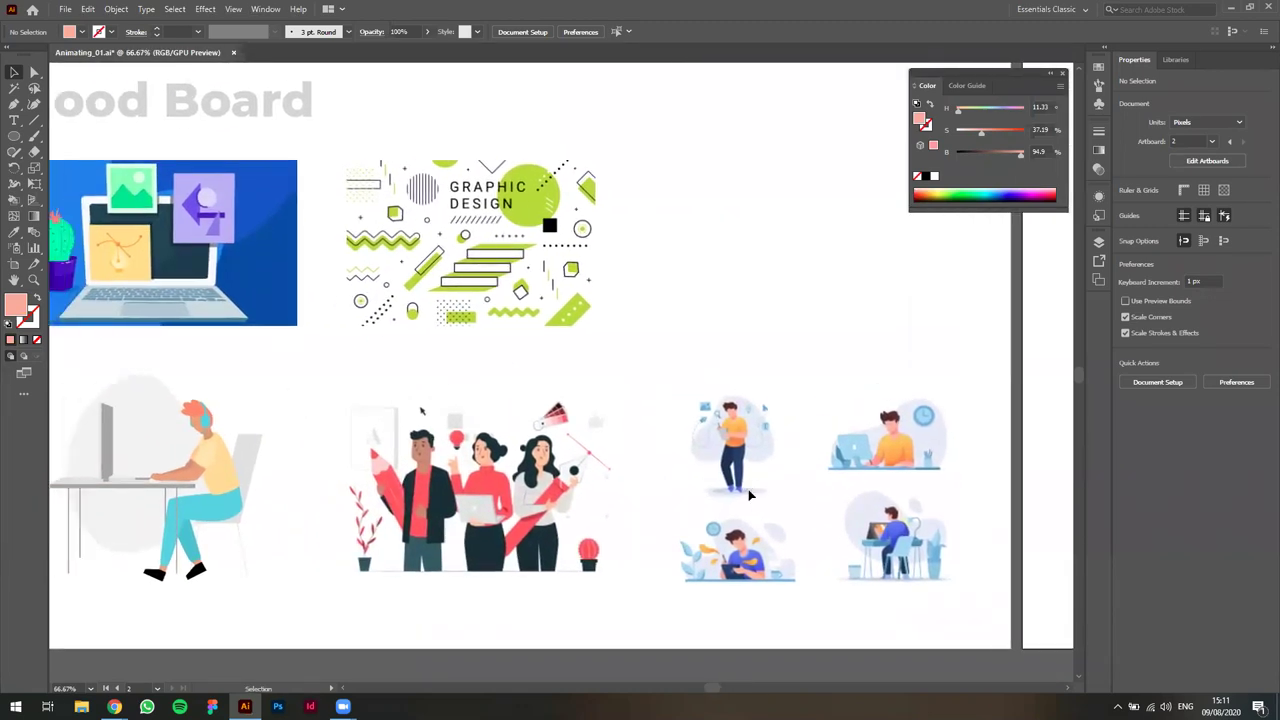
{"action": "left_click_drag", "start_coordinate": [680, 362], "coordinate": [716, 389]}
{"action": "right_click", "coordinate": [708, 385]}
{"action": "left_click", "coordinate": [697, 329]}
{"action": "left_click_drag", "start_coordinate": [792, 345], "coordinate": [778, 323]}
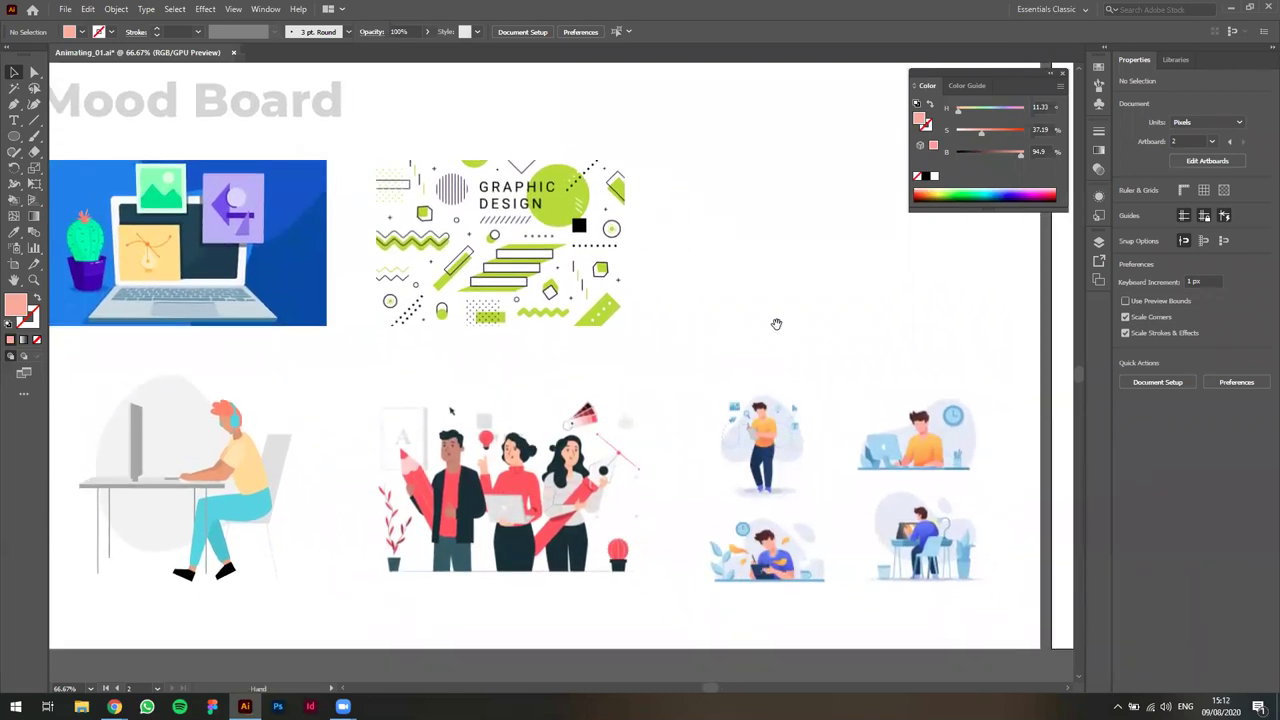
{"action": "scroll", "coordinate": [783, 340], "scroll_direction": "right", "scroll_amount": 5}
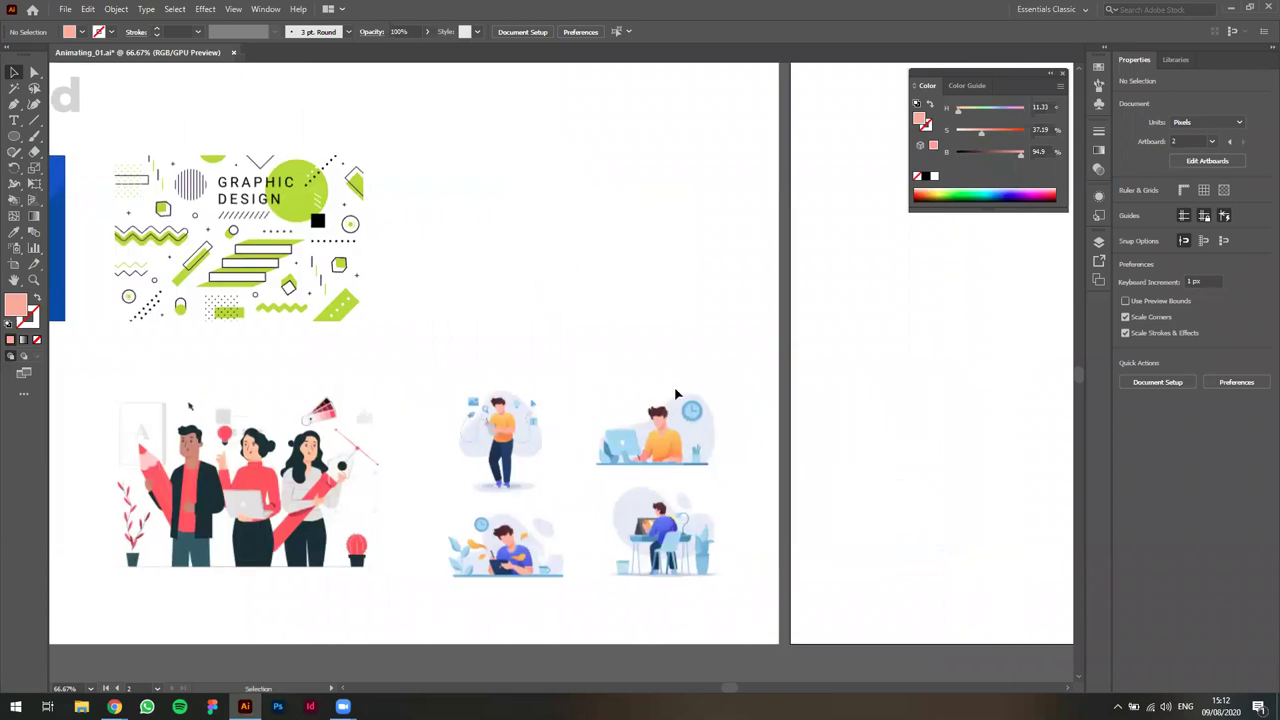
{"action": "scroll", "coordinate": [504, 368], "scroll_direction": "left", "scroll_amount": 5}
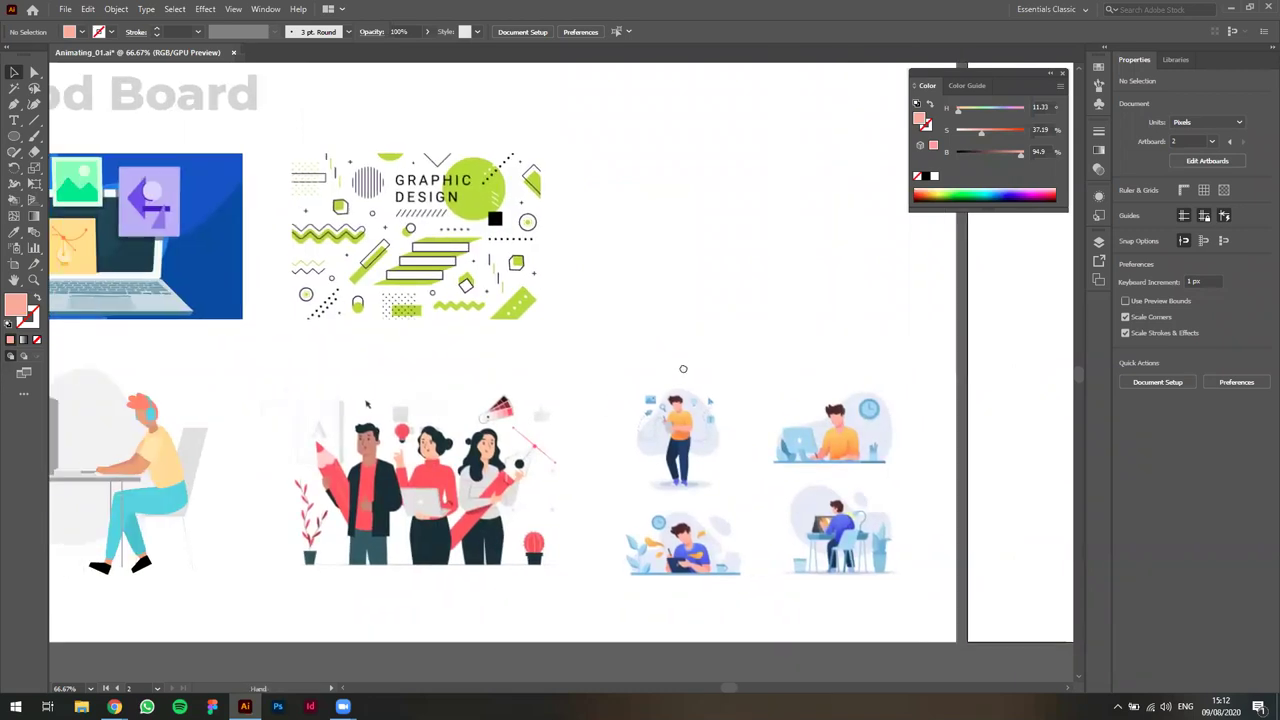
{"action": "scroll", "coordinate": [342, 217], "scroll_direction": "left", "scroll_amount": 1}
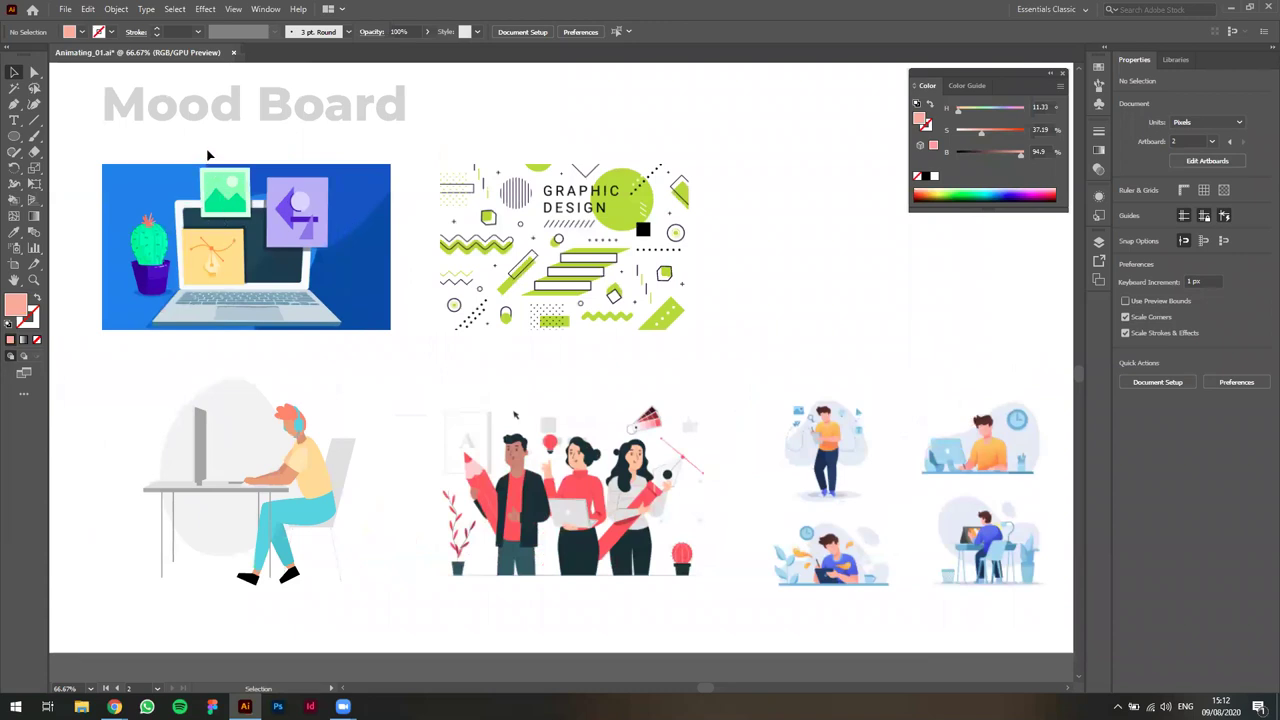
Examine the laptop illustration with its floating design cards and the green Graphic Design pattern on the mood board.
{"action": "scroll", "coordinate": [797, 294], "scroll_direction": "up", "scroll_amount": 1}
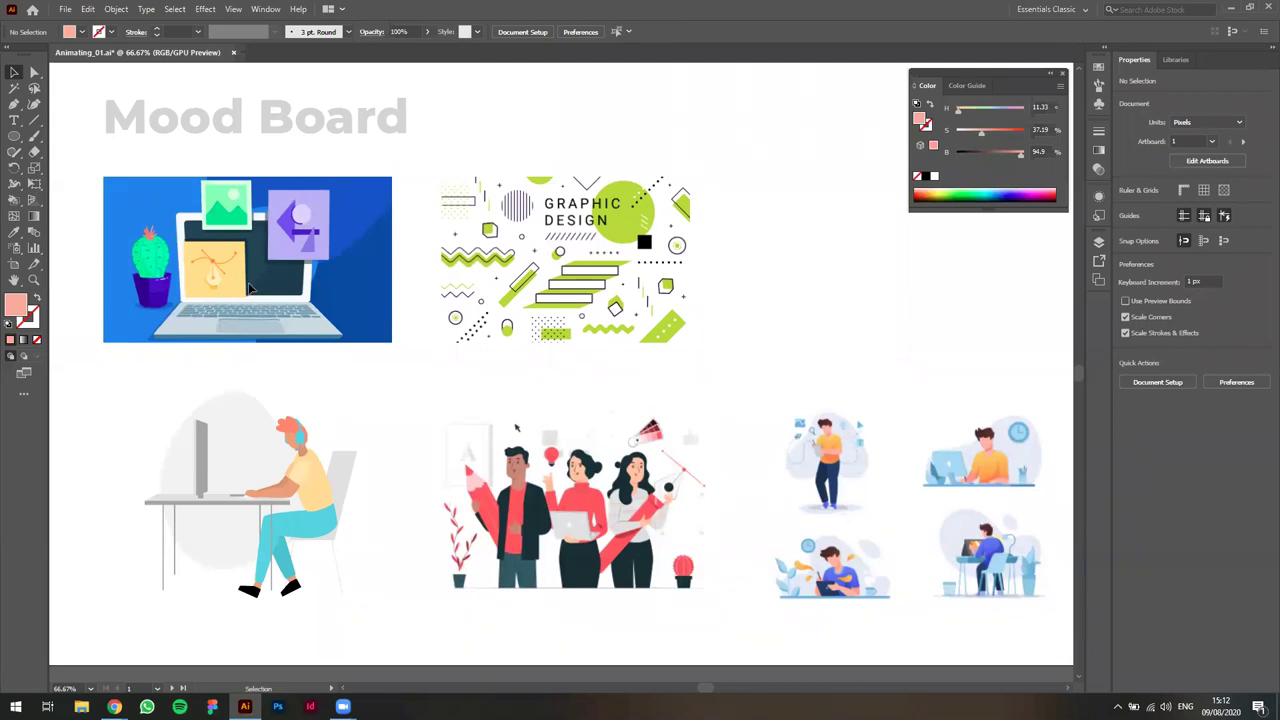
{"action": "scroll", "coordinate": [226, 253], "scroll_direction": "up", "scroll_amount": 2}
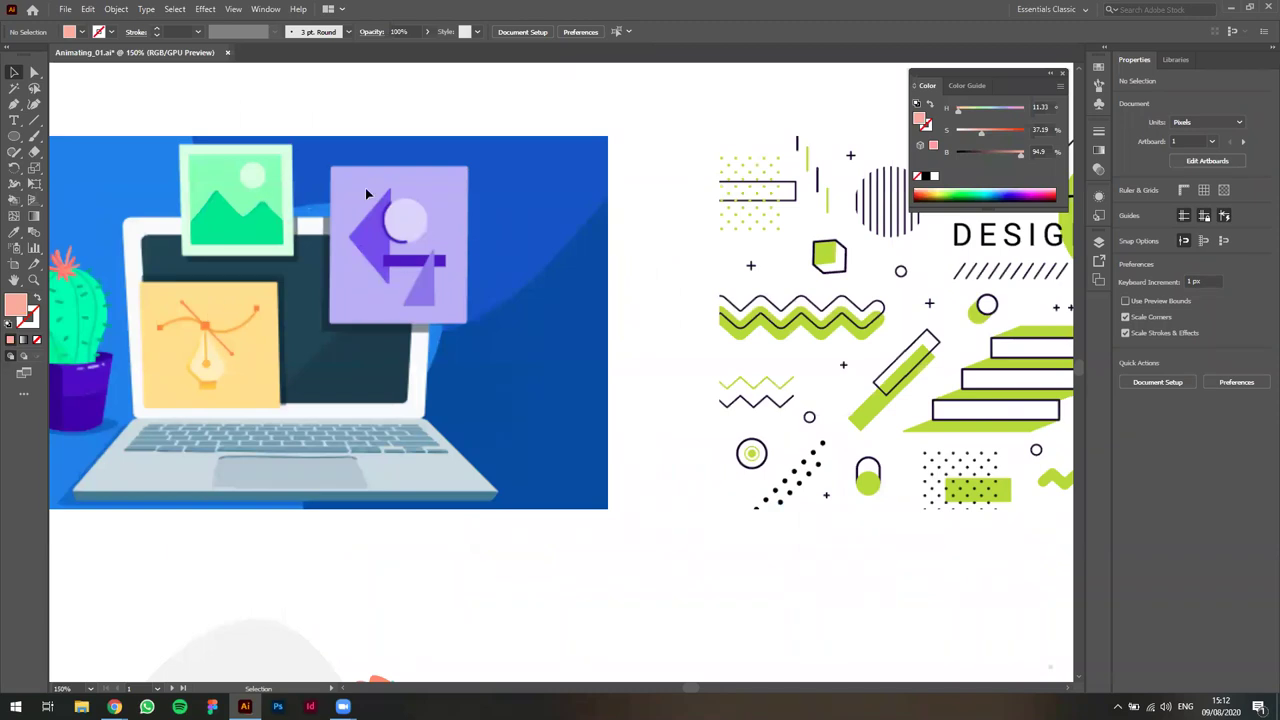
{"action": "scroll", "coordinate": [407, 231], "scroll_direction": "down", "scroll_amount": 2}
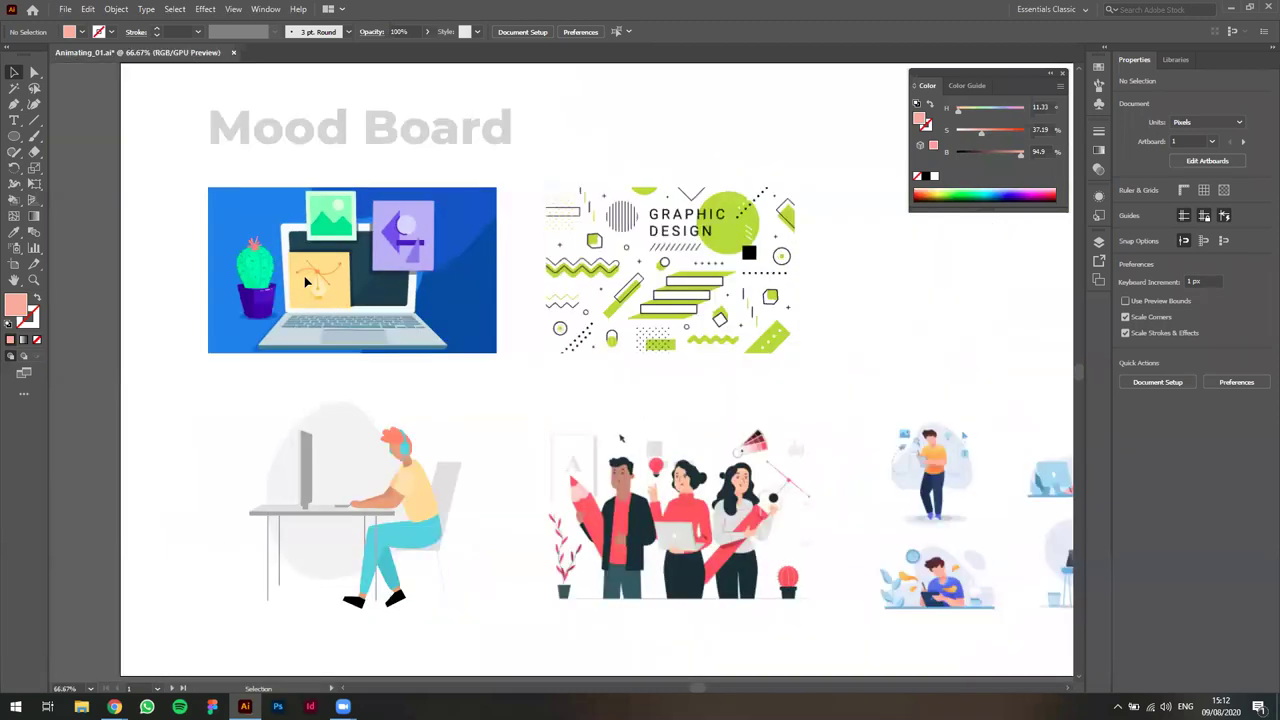
{"action": "scroll", "coordinate": [330, 298], "scroll_direction": "up", "scroll_amount": 1}
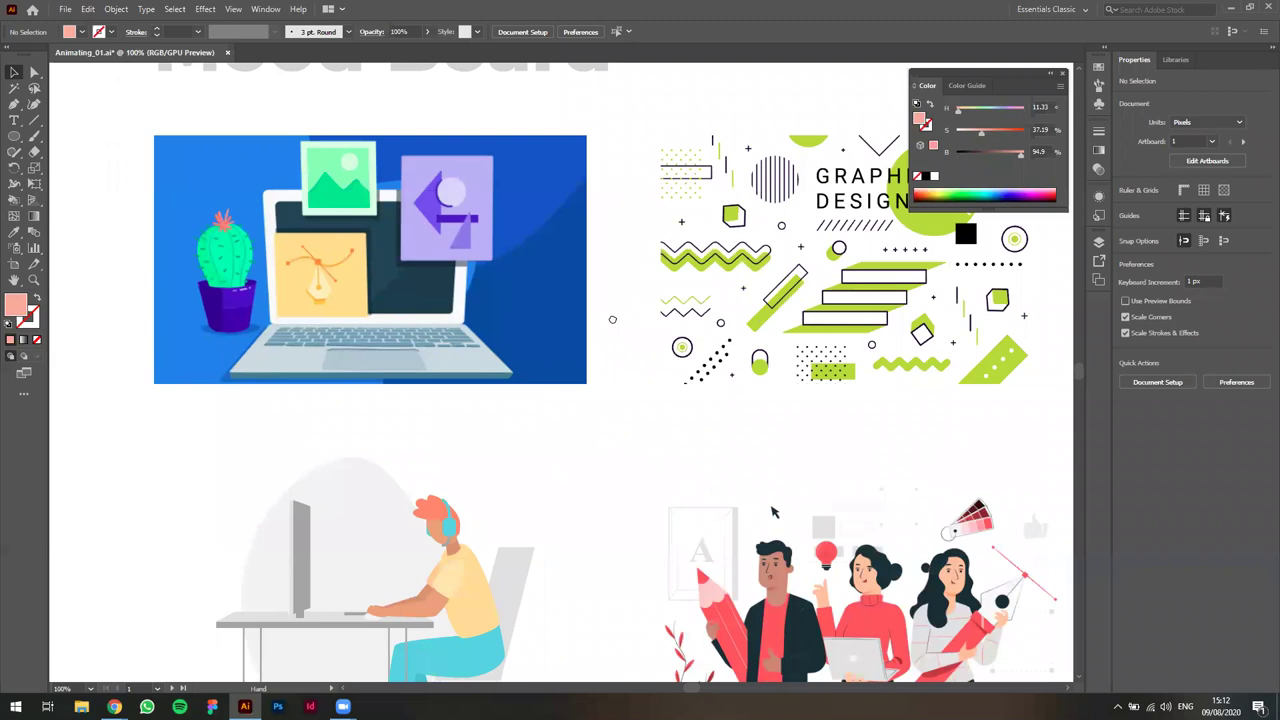
{"action": "scroll", "coordinate": [522, 170], "scroll_direction": "right", "scroll_amount": 3}
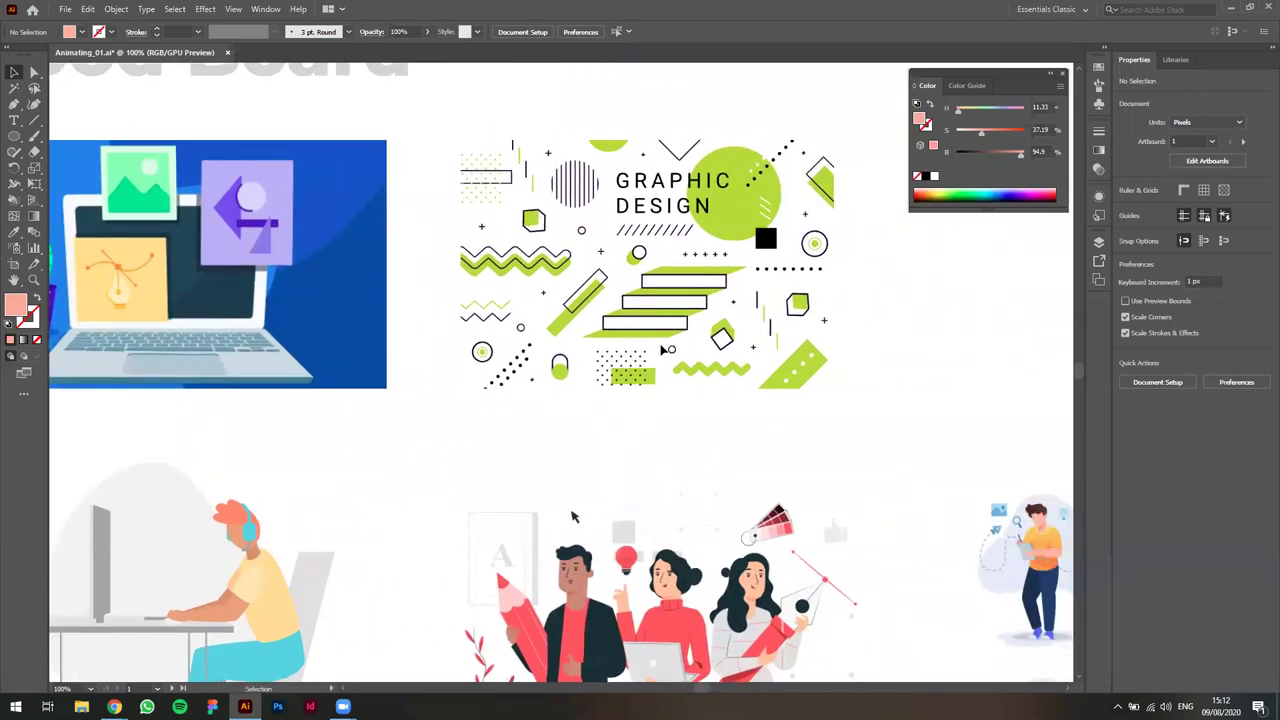
Review the mood board's lower row, examining the three designers with pencils and the four blue-toned illustrations of a man working.
{"action": "key", "text": "space"}
{"action": "scroll", "coordinate": [443, 568], "scroll_direction": "down", "scroll_amount": 3}
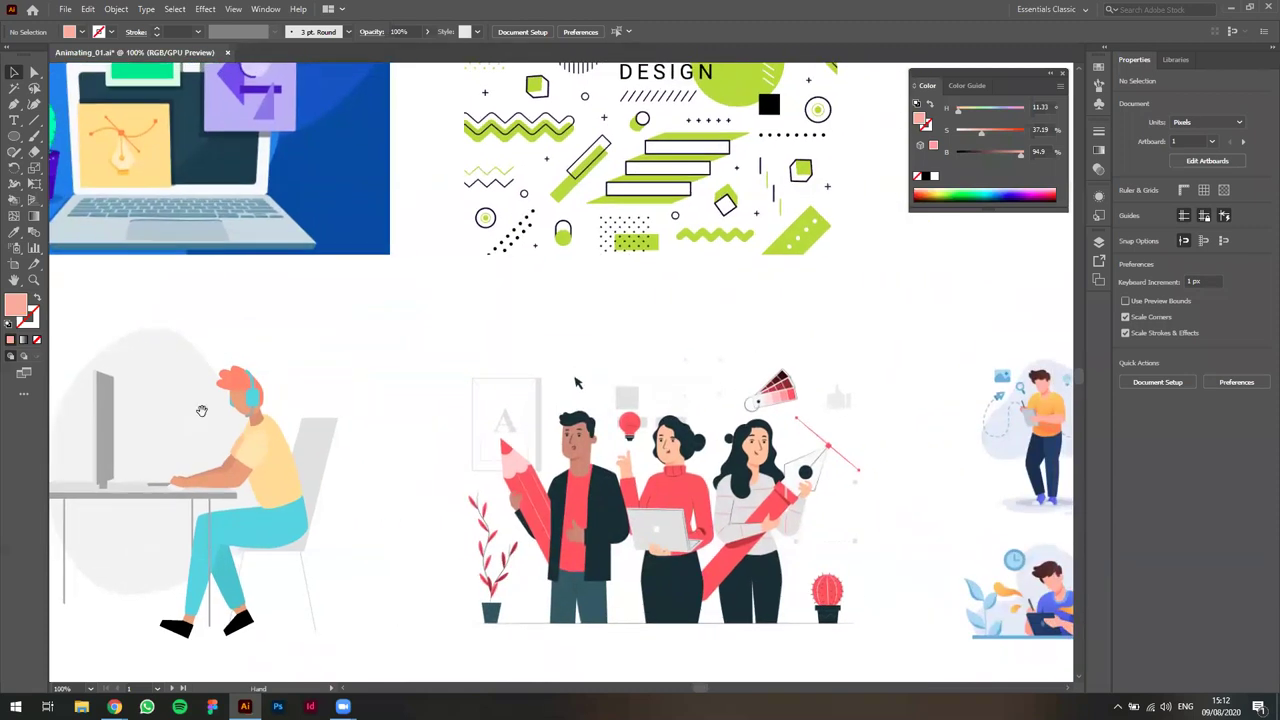
{"action": "left_click_drag", "start_coordinate": [968, 385], "coordinate": [660, 365]}
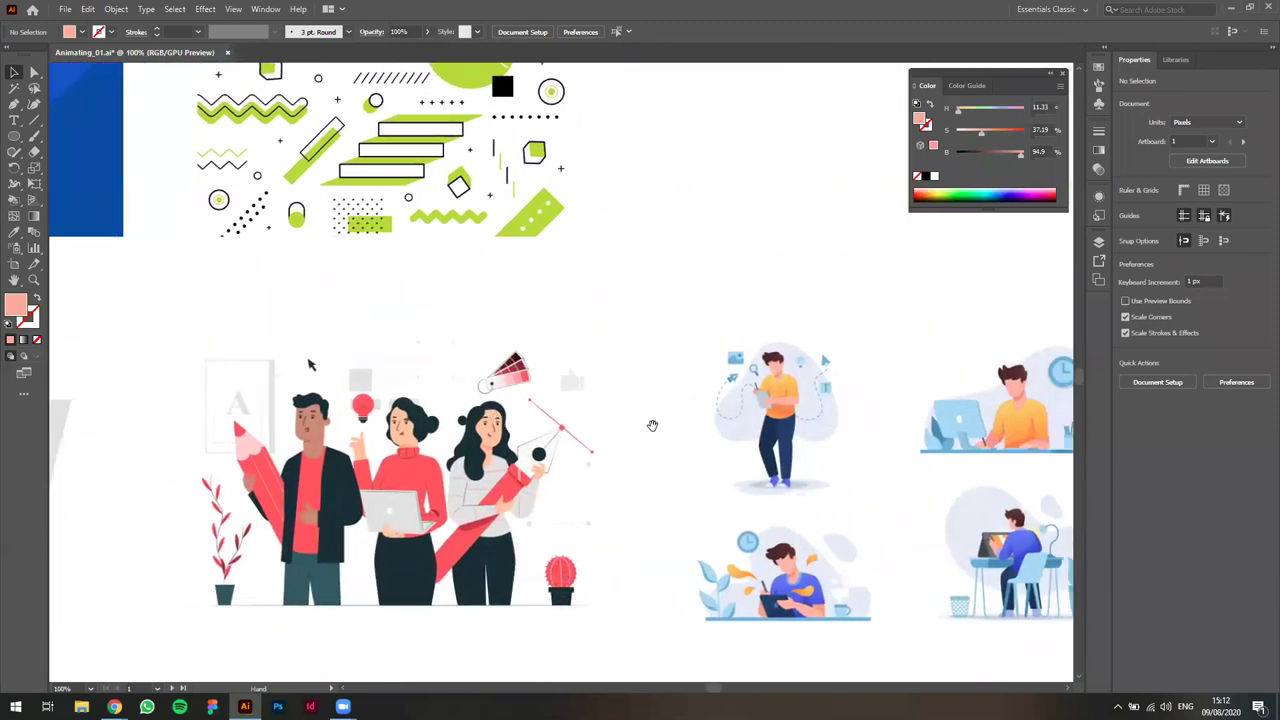
{"action": "left_click_drag", "start_coordinate": [664, 483], "coordinate": [362, 488]}
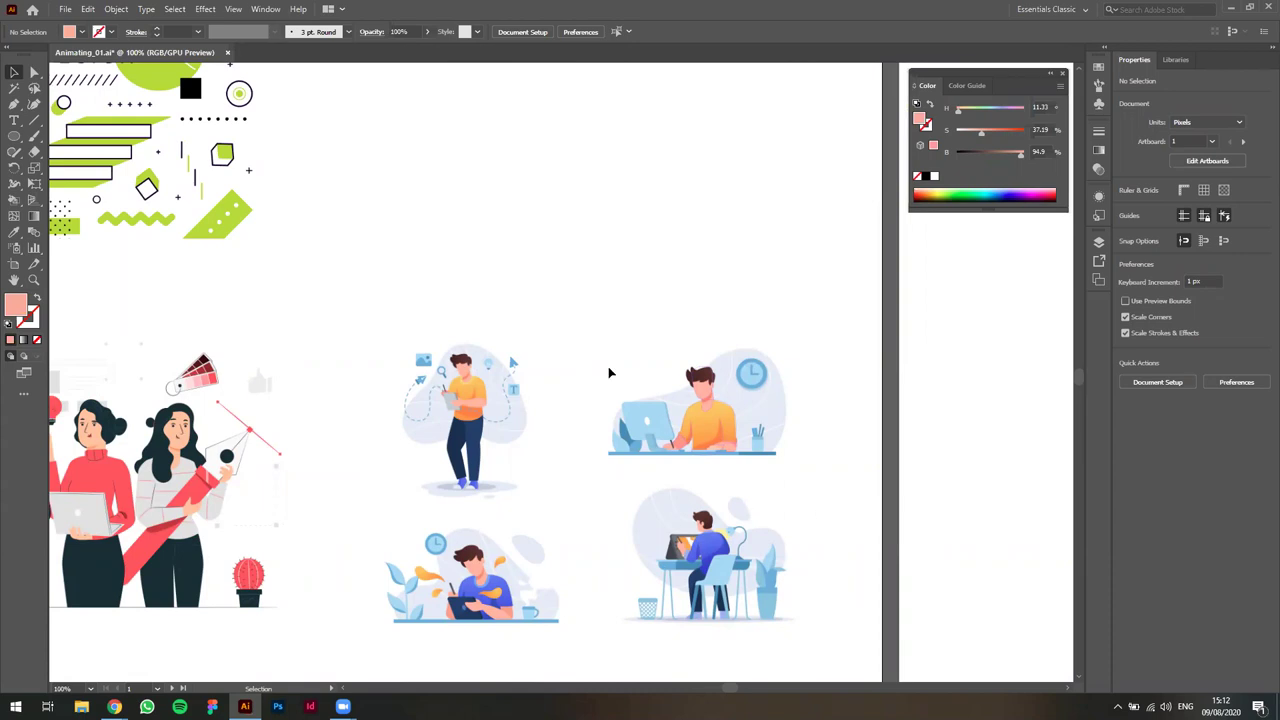
{"action": "scroll", "coordinate": [707, 408], "scroll_direction": "up", "scroll_amount": 2}
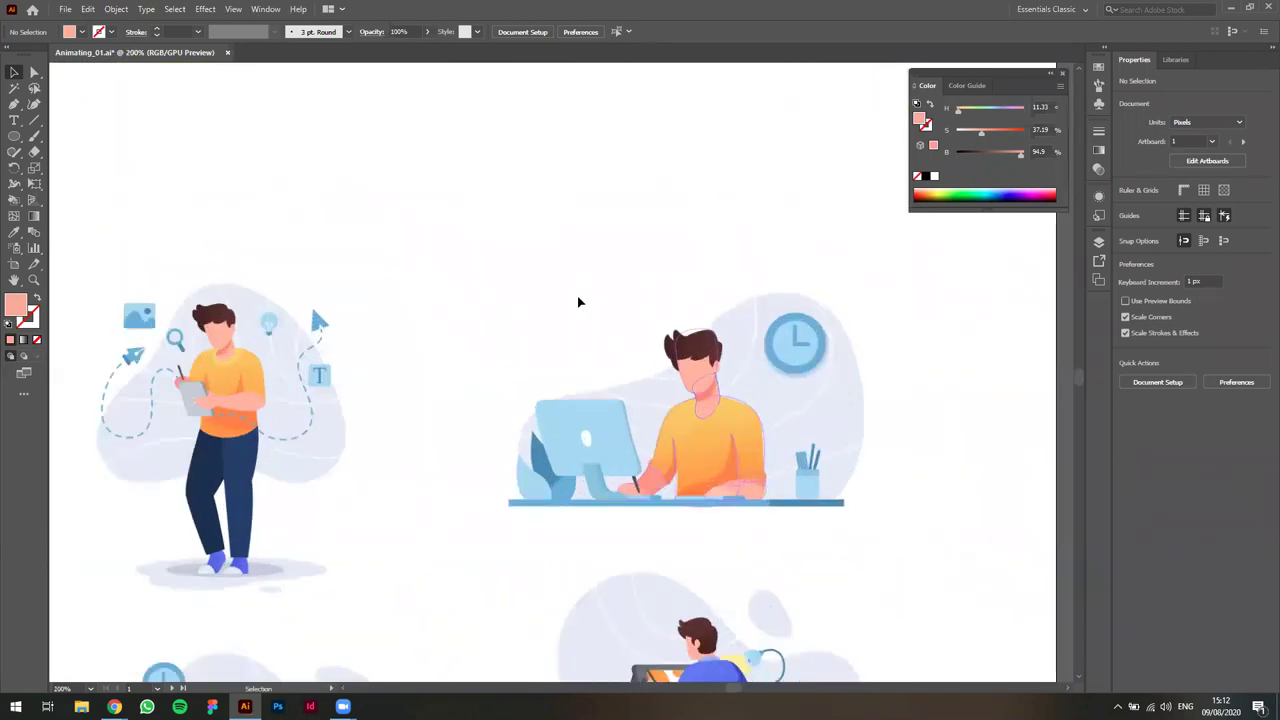
{"action": "scroll", "coordinate": [512, 279], "scroll_direction": "down", "scroll_amount": 2}
{"action": "left_click_drag", "start_coordinate": [445, 277], "coordinate": [744, 462]}
{"action": "left_click_drag", "start_coordinate": [80, 380], "coordinate": [697, 510]}
{"action": "left_click_drag", "start_coordinate": [446, 234], "coordinate": [20, 196]}
{"action": "left_click_drag", "start_coordinate": [760, 368], "coordinate": [364, 262]}
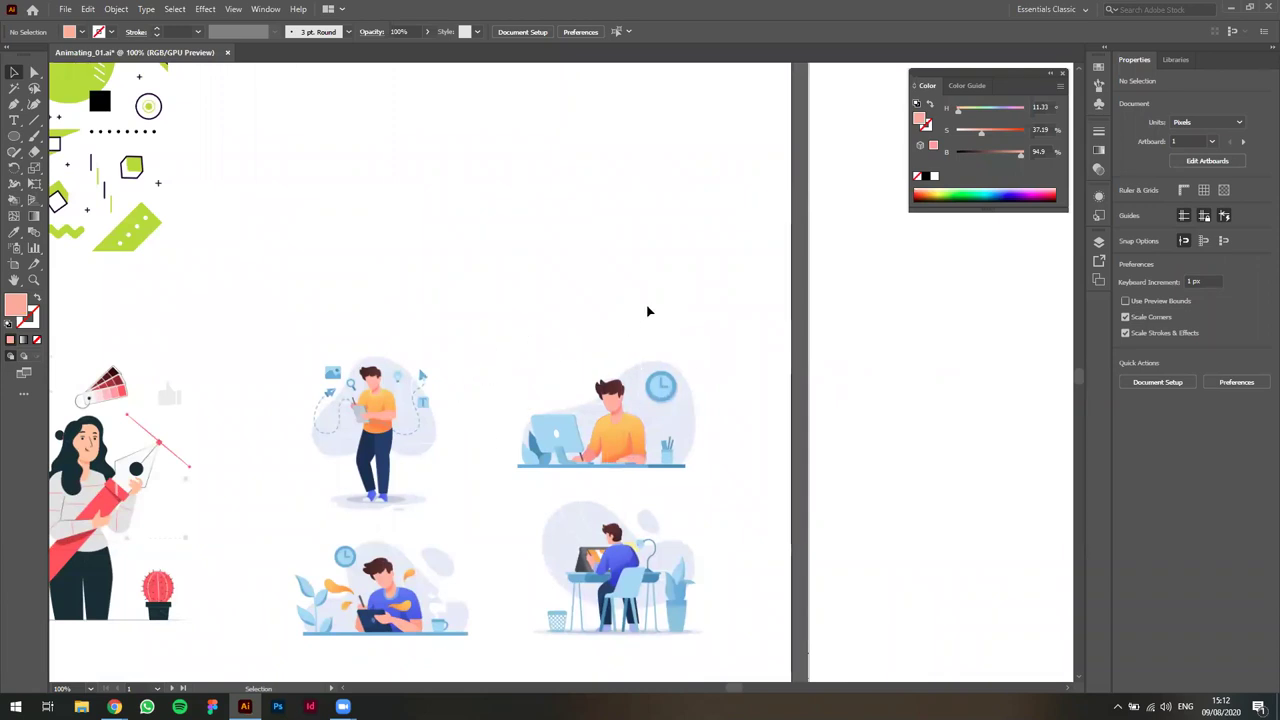
Compare the seated figure on the second artboard with the orange-shirted man-at-desk reference and its traced outline.
{"action": "key", "text": "space"}
{"action": "left_click_drag", "start_coordinate": [776, 321], "coordinate": [746, 309]}
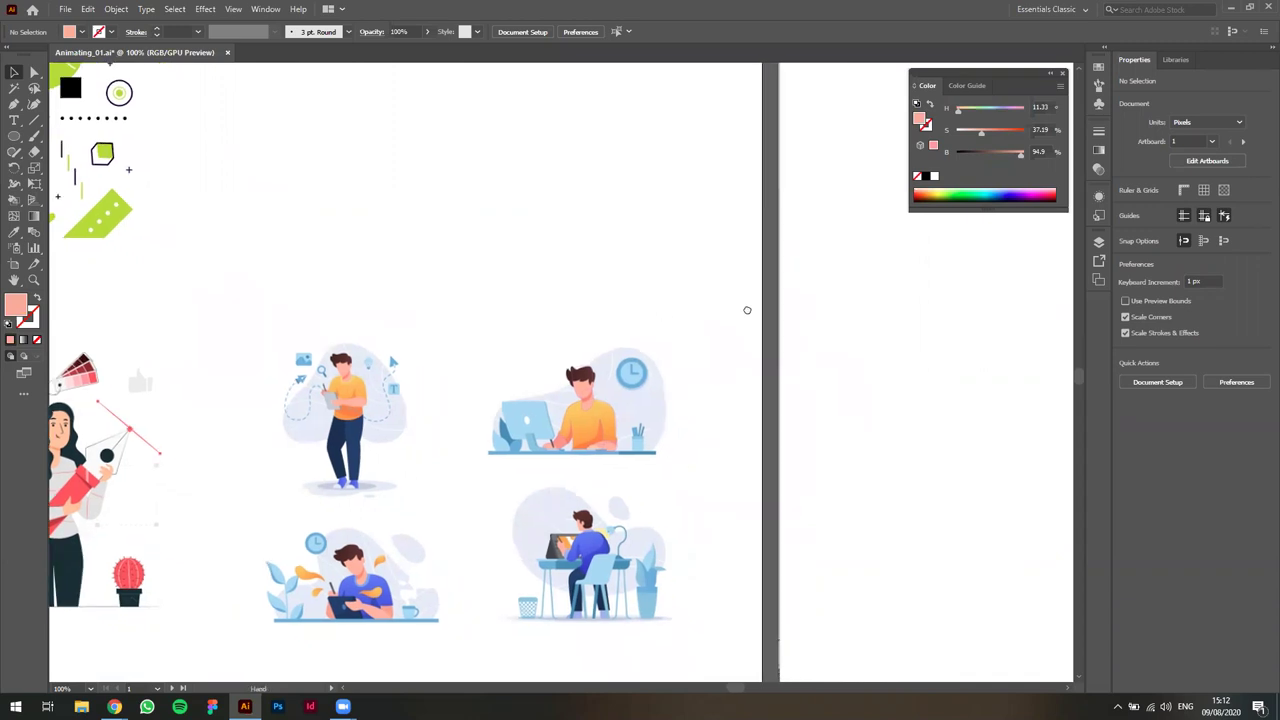
{"action": "scroll", "coordinate": [611, 329], "scroll_direction": "down", "scroll_amount": 4}
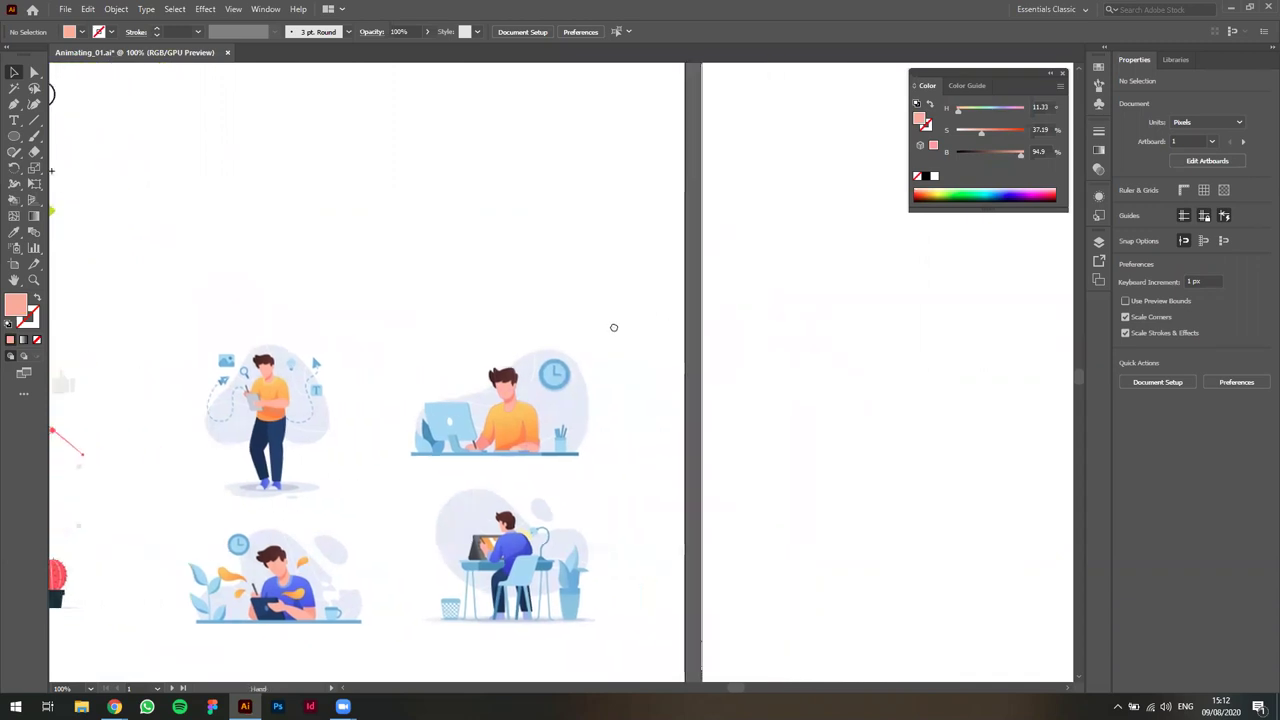
{"action": "scroll", "coordinate": [560, 327], "scroll_direction": "up", "scroll_amount": 1}
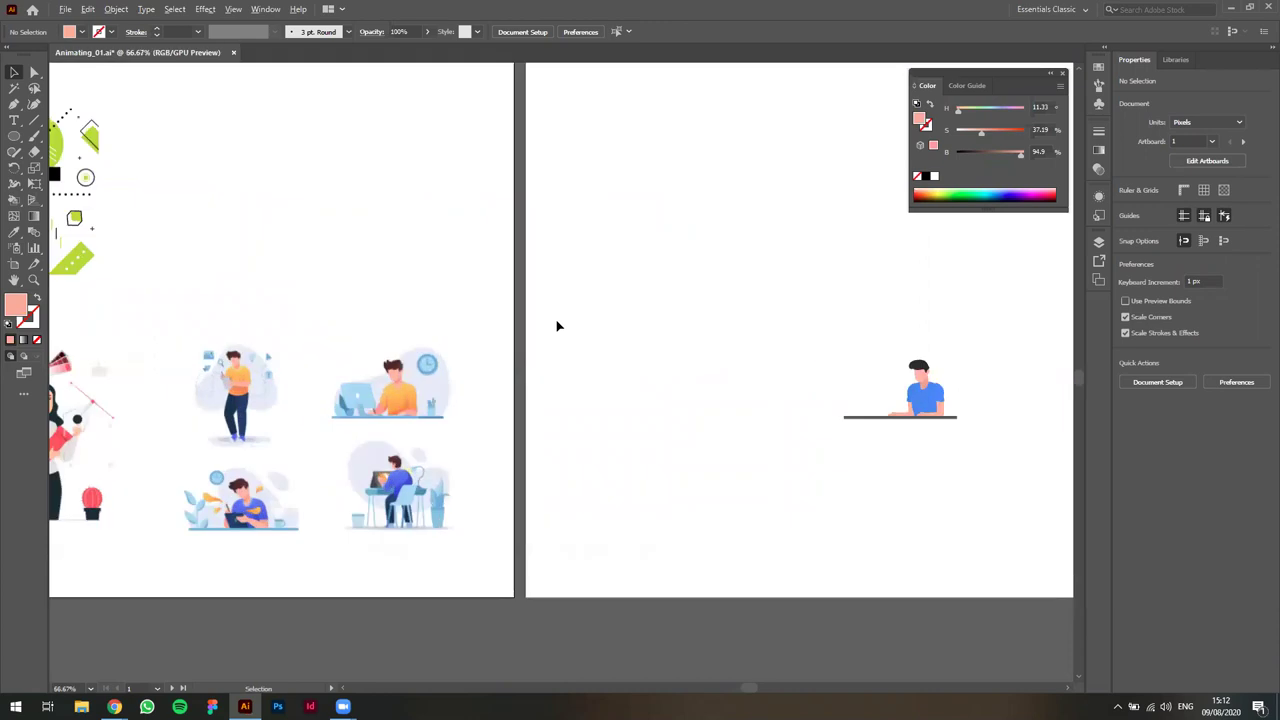
{"action": "left_click_drag", "start_coordinate": [558, 326], "coordinate": [792, 421]}
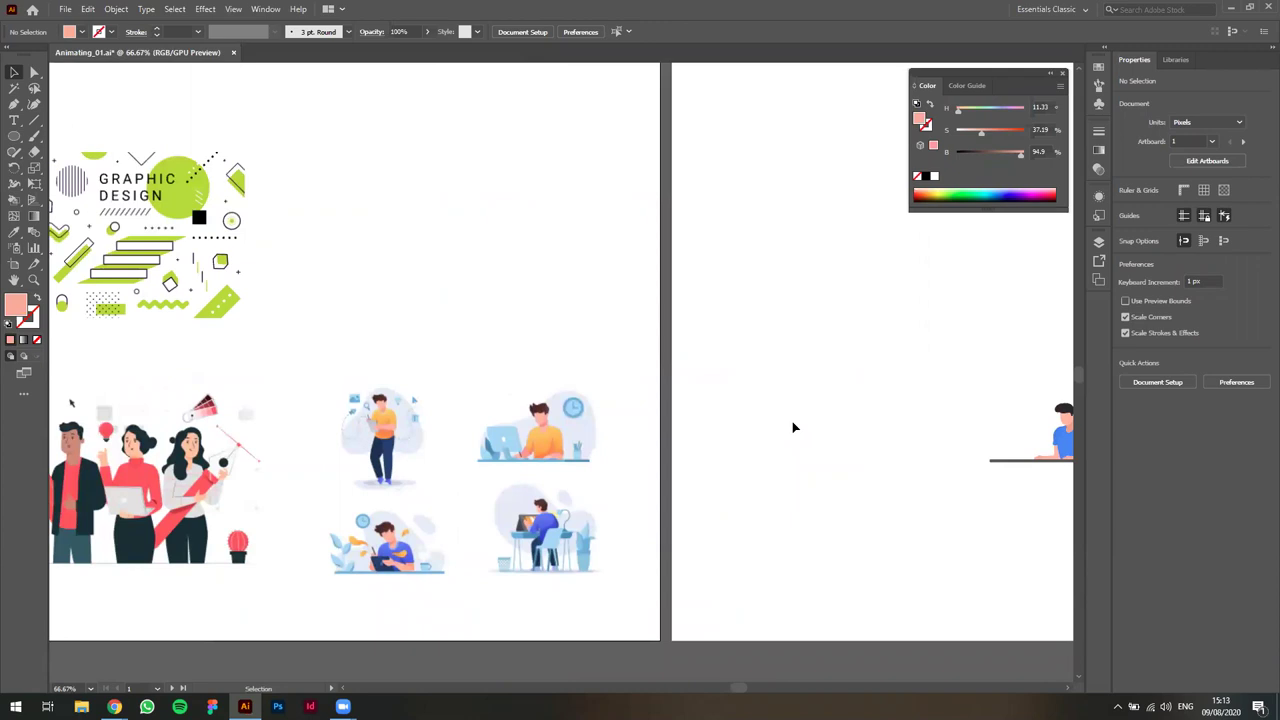
{"action": "scroll", "coordinate": [672, 428], "scroll_direction": "up", "scroll_amount": 2}
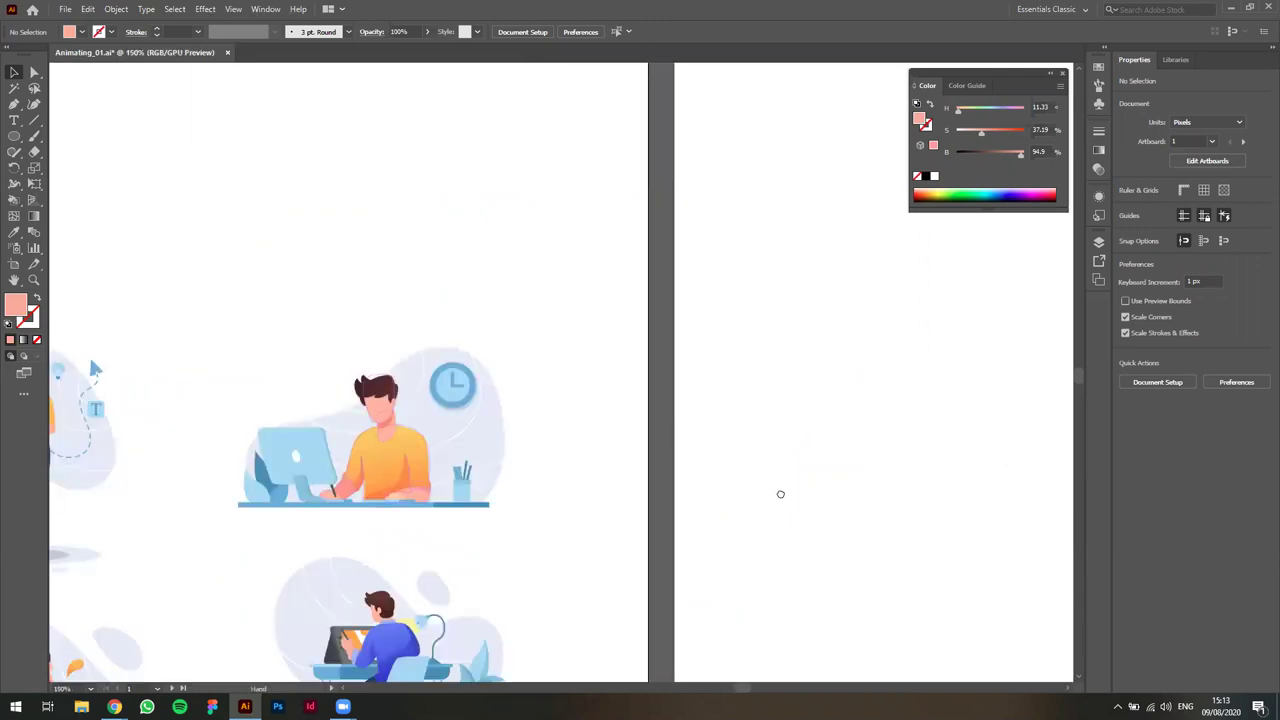
{"action": "scroll", "coordinate": [700, 490], "scroll_direction": "up", "scroll_amount": 2}
{"action": "scroll", "coordinate": [516, 332], "scroll_direction": "up", "scroll_amount": 2}
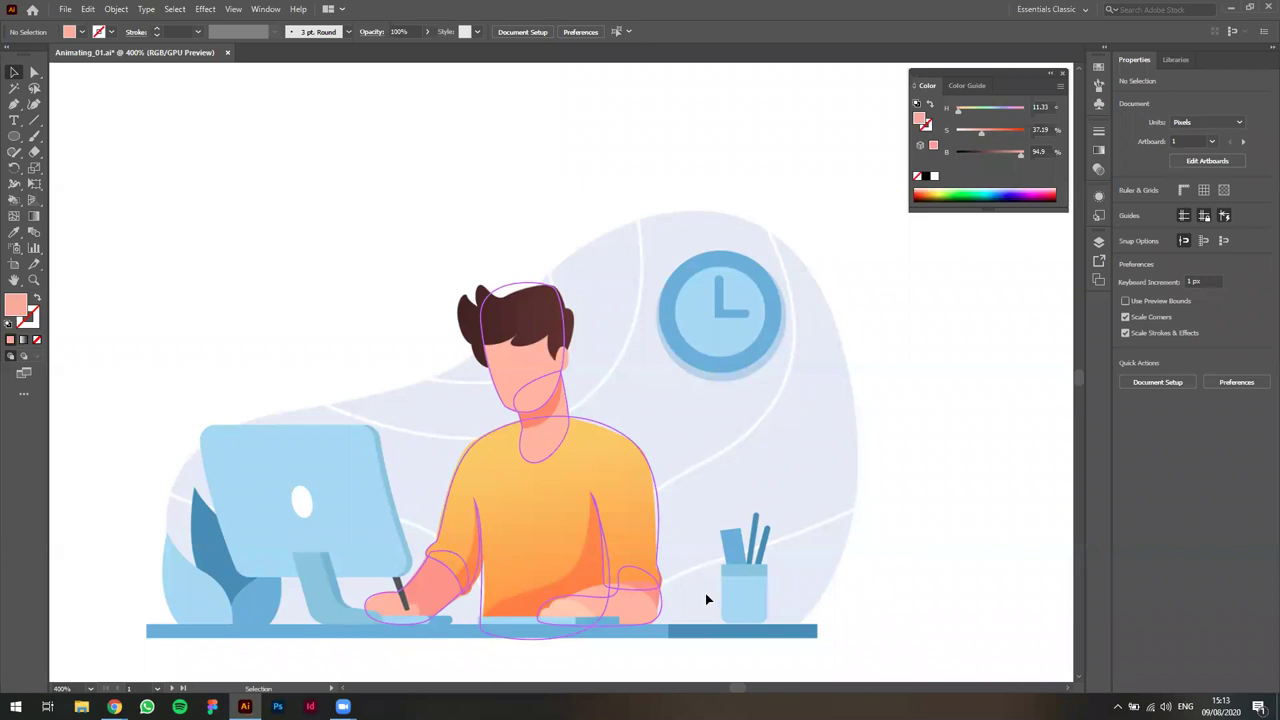
Move the existing purple traced outline off the man-at-desk illustration to the empty area below the mood board artboard, and deselect it.
{"action": "scroll", "coordinate": [670, 542], "scroll_direction": "down", "scroll_amount": 2}
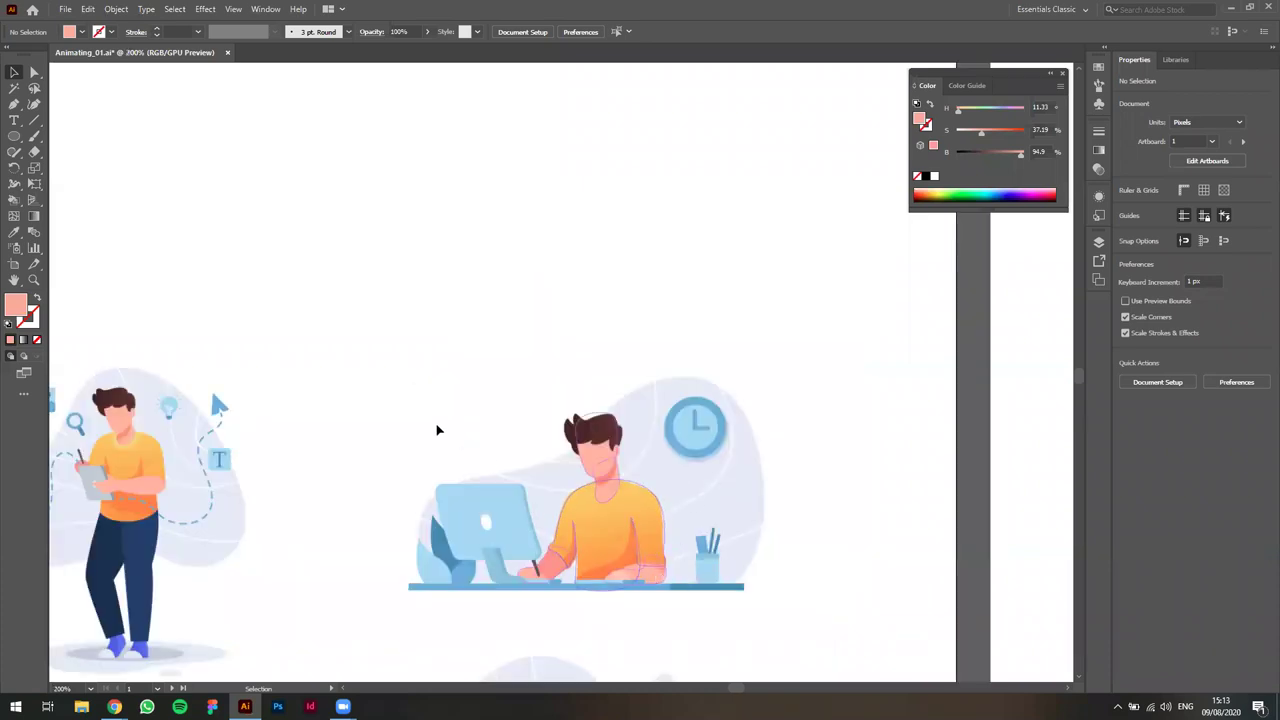
{"action": "left_click_drag", "start_coordinate": [704, 608], "coordinate": [714, 604]}
{"action": "scroll", "coordinate": [724, 587], "scroll_direction": "down", "scroll_amount": 2}
{"action": "left_click_drag", "start_coordinate": [751, 466], "coordinate": [699, 166]}
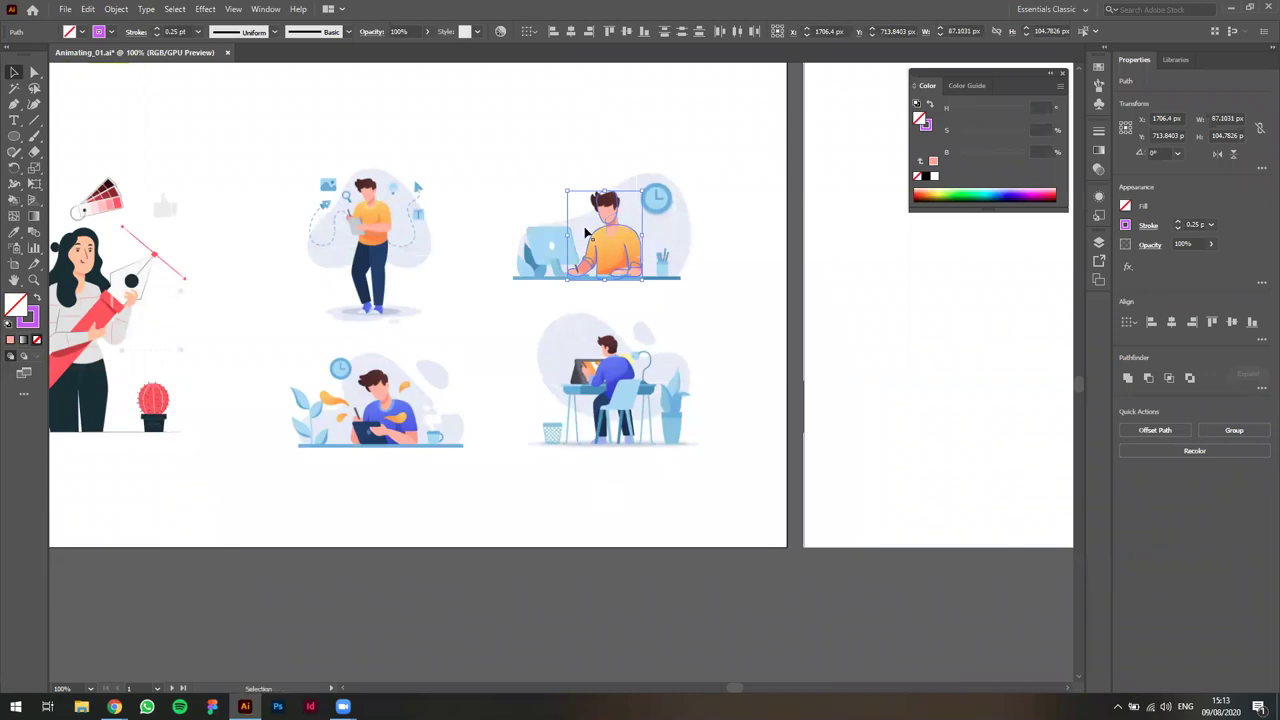
{"action": "left_click_drag", "start_coordinate": [631, 237], "coordinate": [631, 658]}
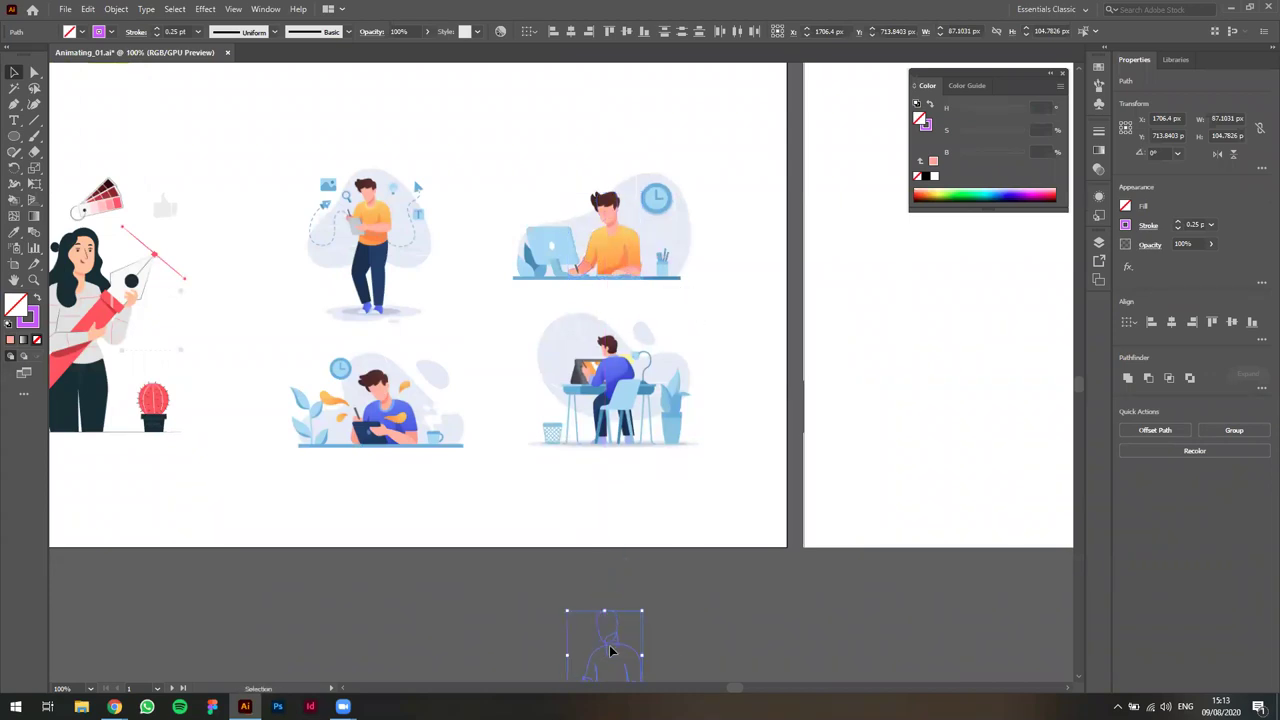
{"action": "scroll", "coordinate": [612, 188], "scroll_direction": "up", "scroll_amount": 3}
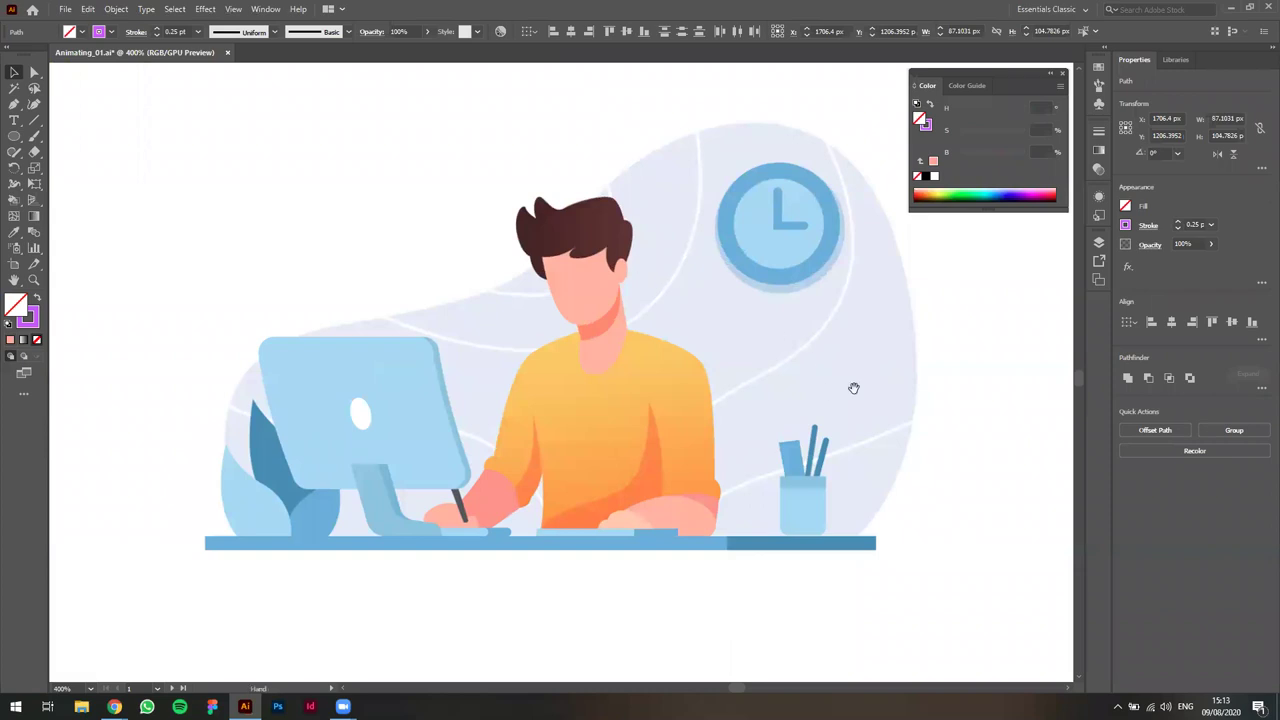
{"action": "left_click_drag", "start_coordinate": [851, 386], "coordinate": [830, 420]}
{"action": "left_click", "coordinate": [953, 422]}
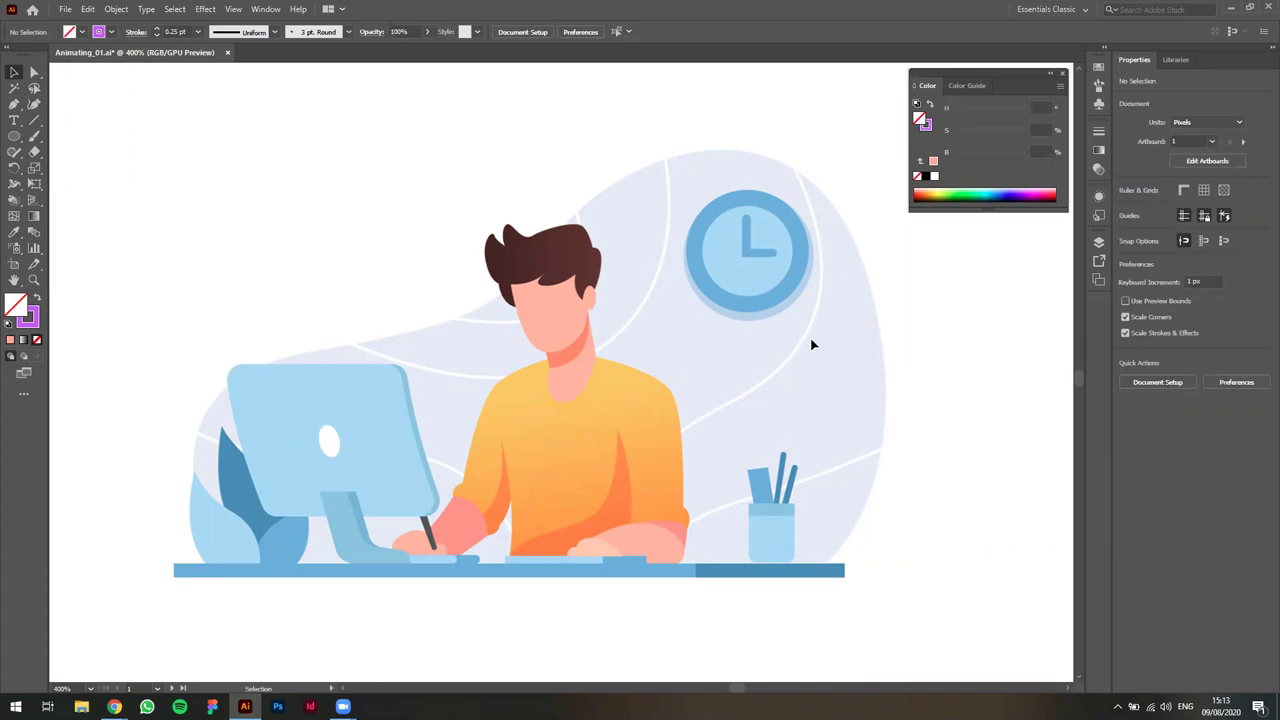
Examine the man-at-desk illustration closely, studying how the head, hair, neck, shirt and arms are built from separate shapes.
{"action": "key", "text": "x"}
{"action": "mouse_move", "coordinate": [716, 410]}
{"action": "left_mouse_down"}
{"action": "mouse_move", "coordinate": [729, 420]}
{"action": "mouse_move", "coordinate": [703, 423]}
{"action": "left_mouse_up"}
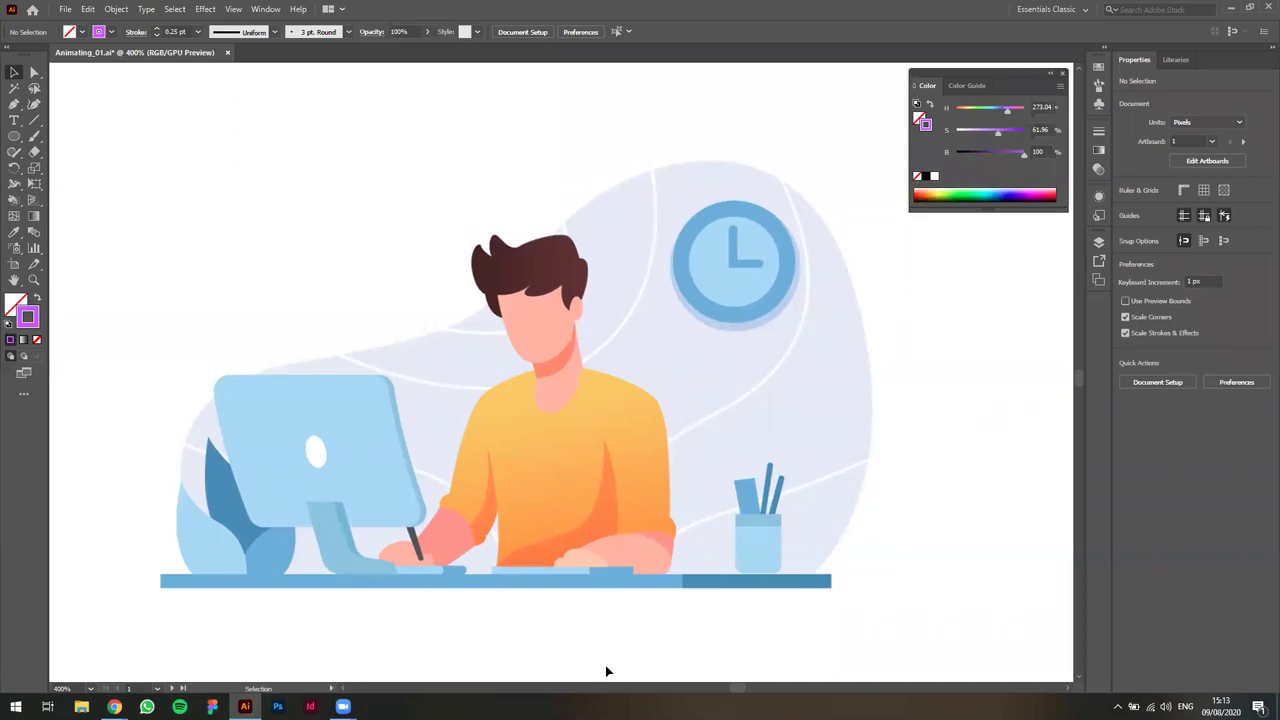
{"action": "left_click_drag", "start_coordinate": [613, 483], "coordinate": [621, 479]}
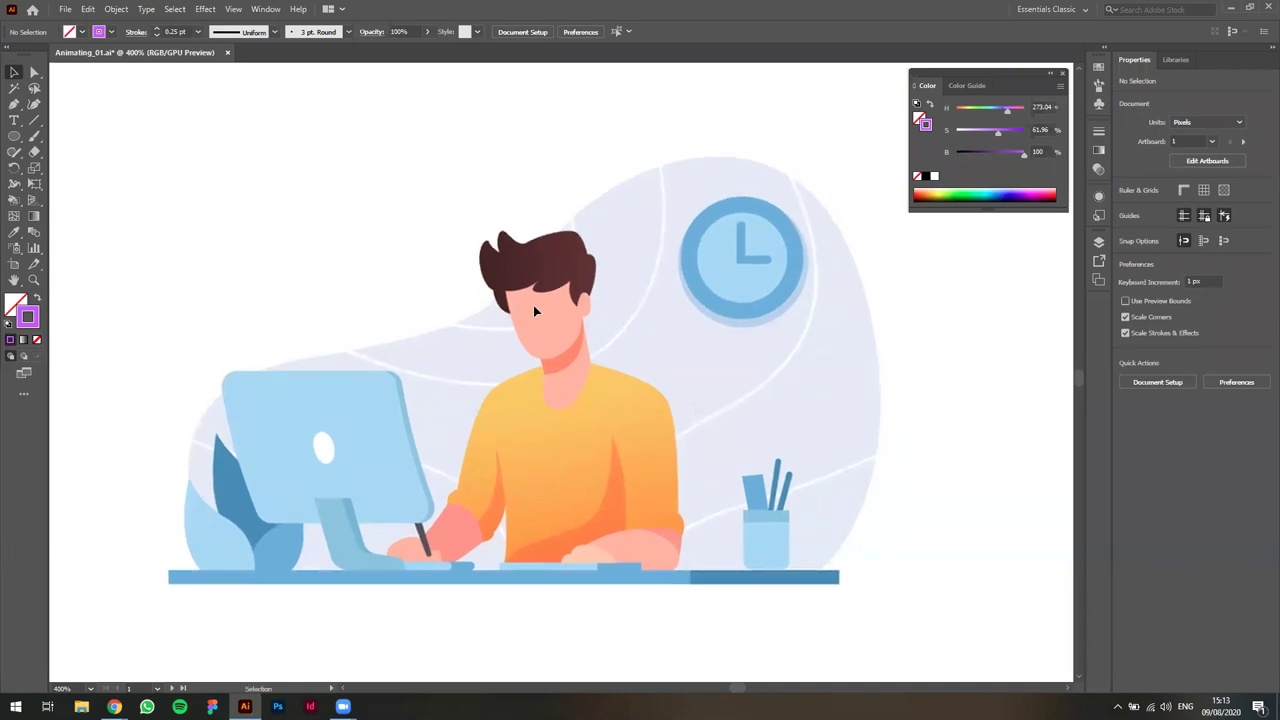
{"action": "scroll", "coordinate": [717, 383], "scroll_direction": "up", "scroll_amount": 1}
{"action": "left_click_drag", "start_coordinate": [779, 440], "coordinate": [774, 414]}
{"action": "scroll", "coordinate": [858, 430], "scroll_direction": "down", "scroll_amount": 1}
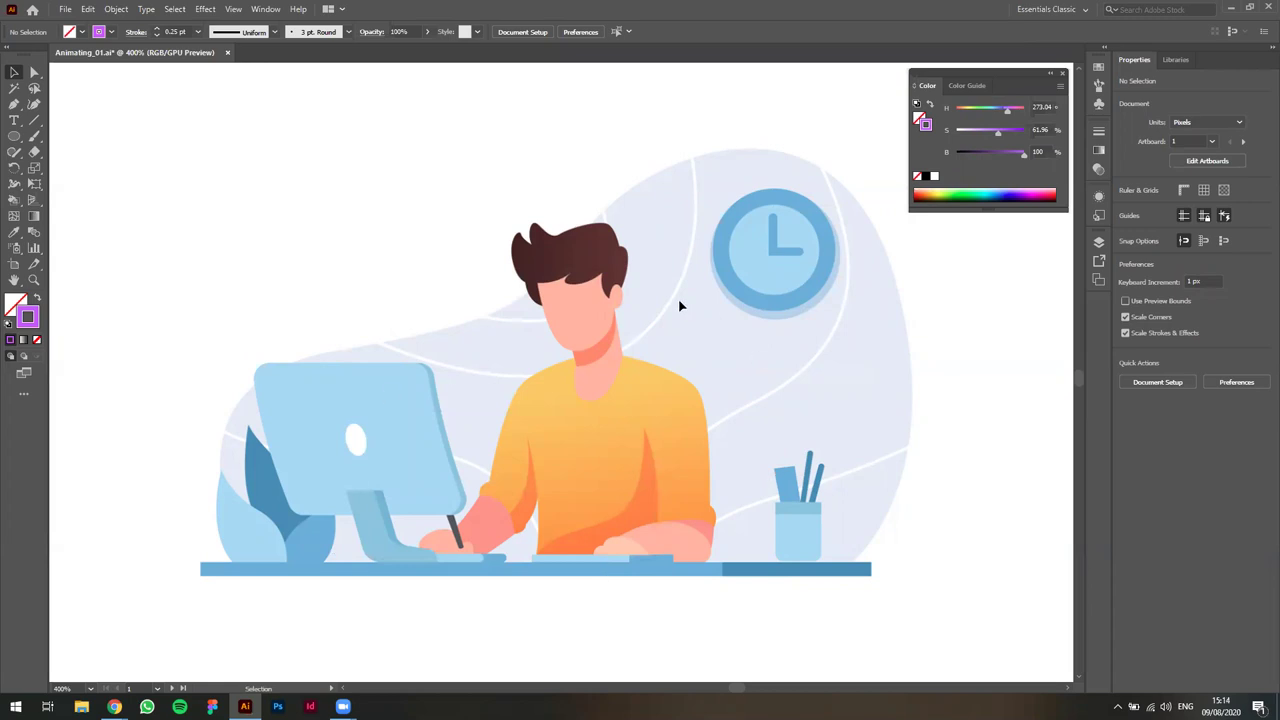
{"action": "left_click_drag", "start_coordinate": [726, 337], "coordinate": [663, 371]}
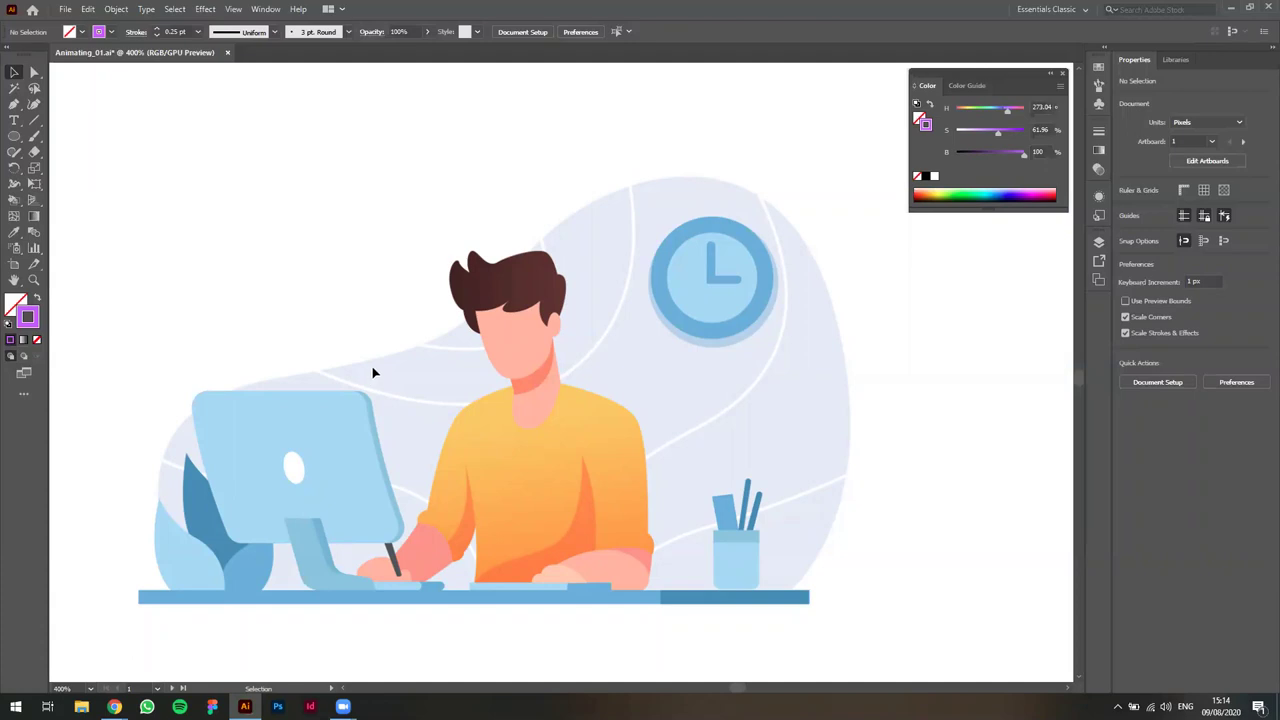
{"action": "key", "text": "space"}
{"action": "left_click_drag", "start_coordinate": [780, 449], "coordinate": [809, 445]}
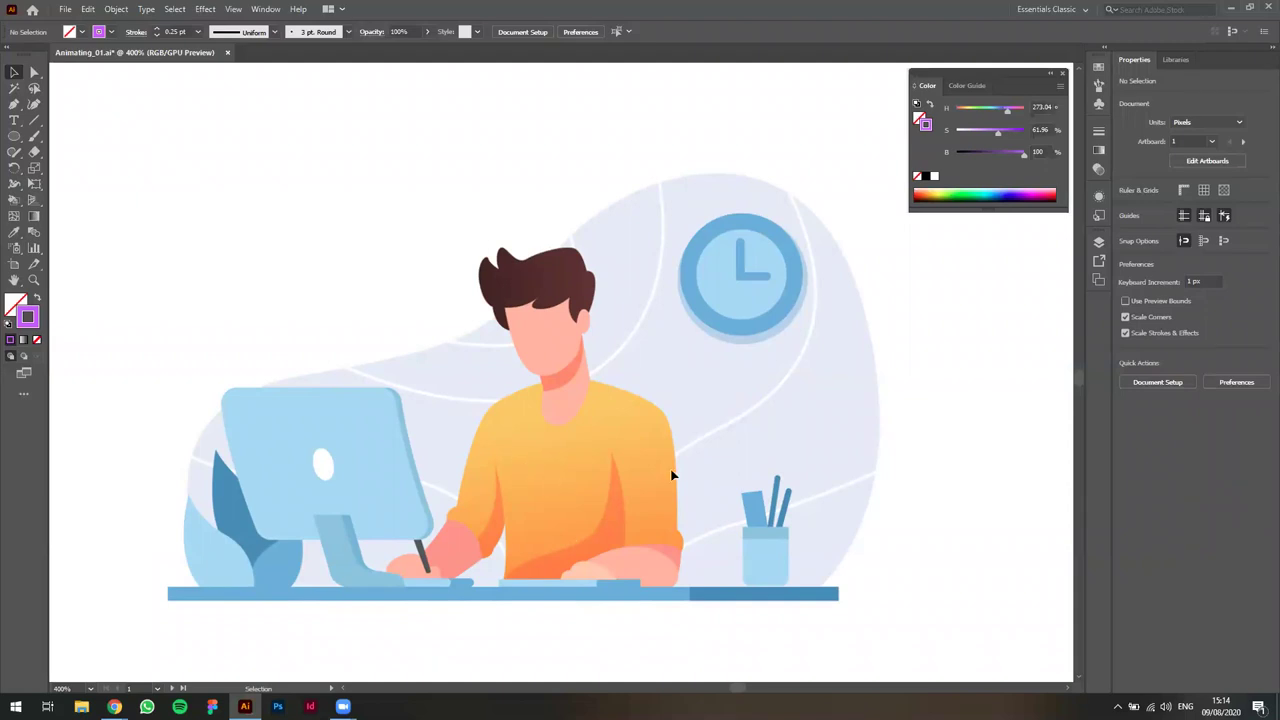
{"action": "scroll", "coordinate": [637, 470], "scroll_direction": "up", "scroll_amount": 2}
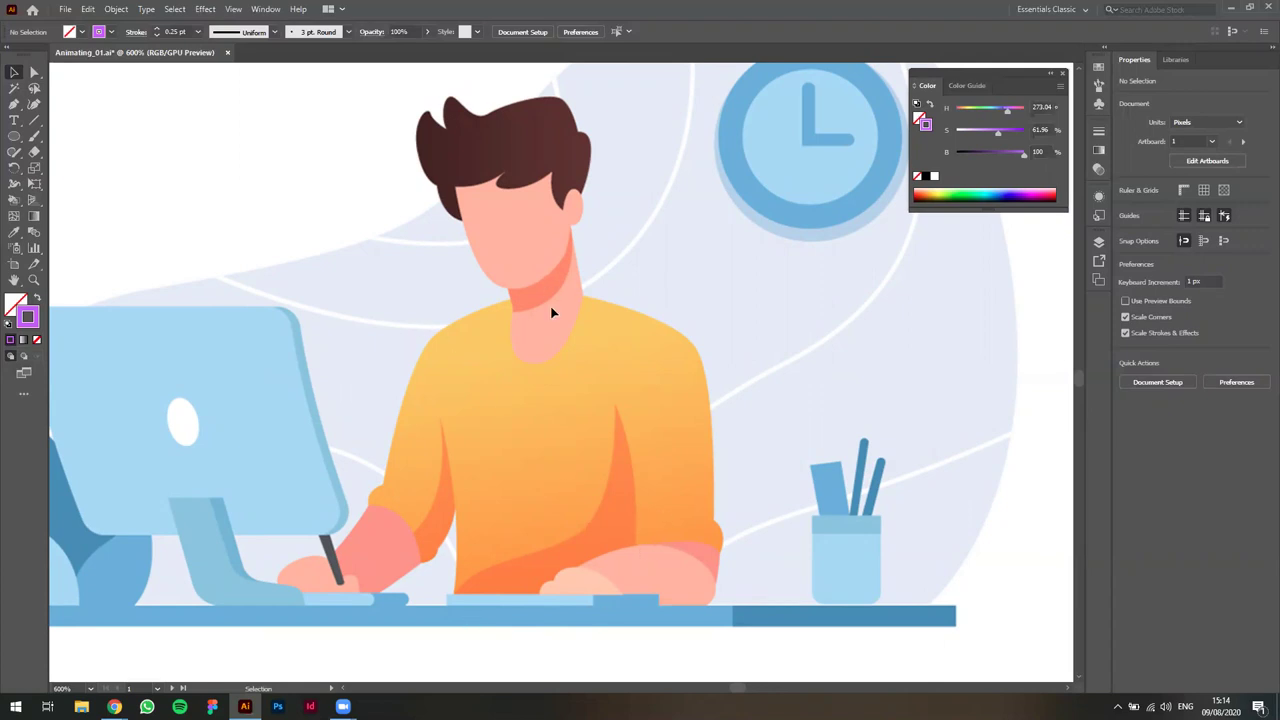
{"action": "left_click_drag", "start_coordinate": [651, 349], "coordinate": [685, 383]}
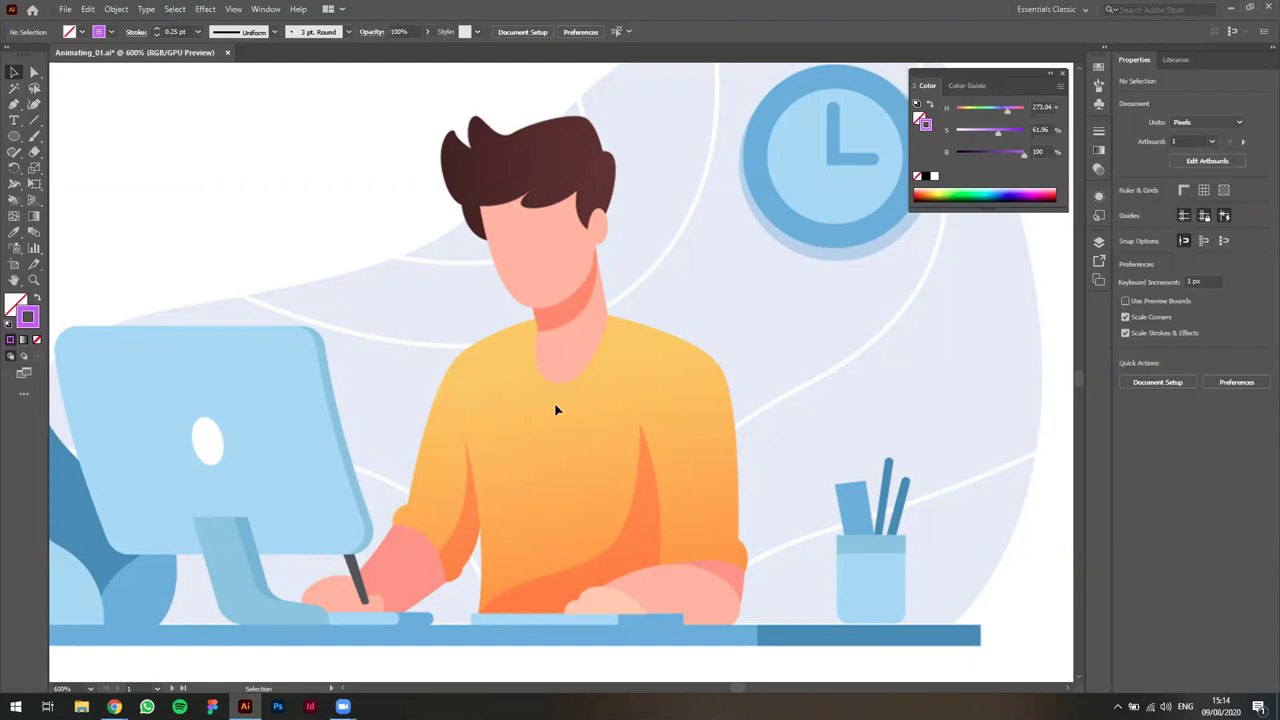
Start a Pen path at the sleeve cuff nearest the computer and set its stroke colour to red (H 360, S 100, B 100).
{"action": "key", "text": "p"}
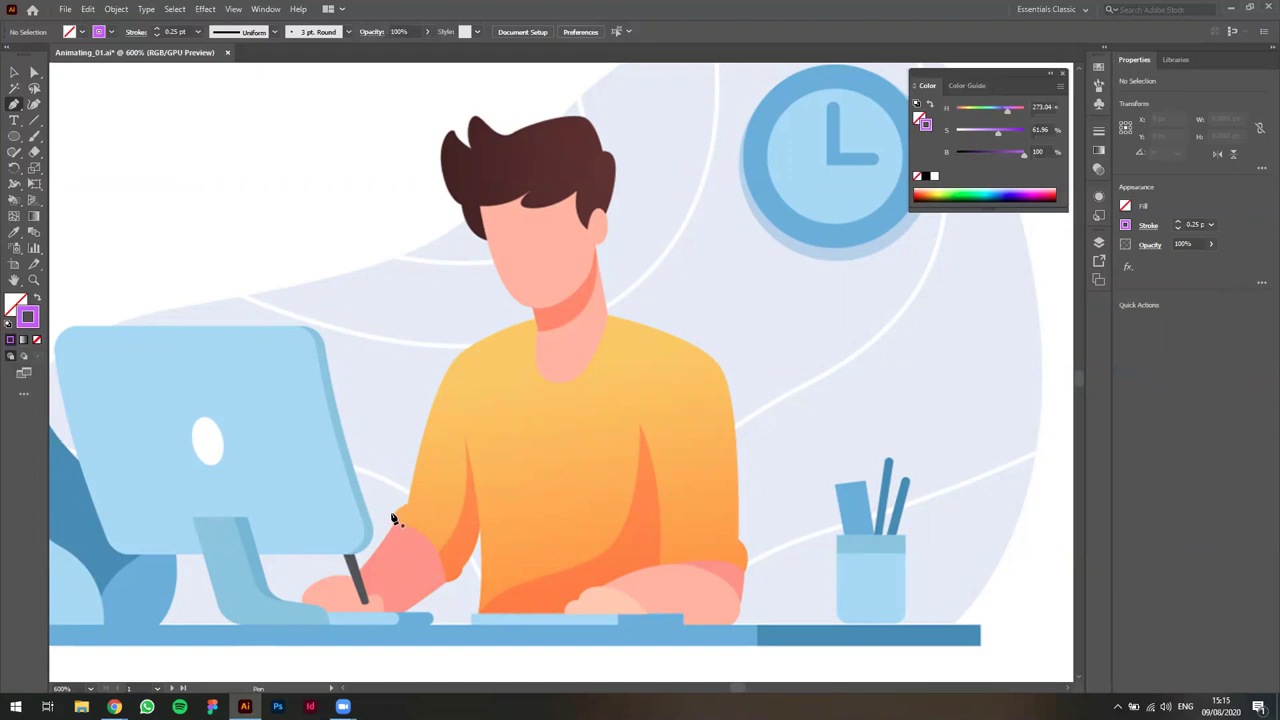
{"action": "left_click_drag", "start_coordinate": [395, 528], "coordinate": [405, 511]}
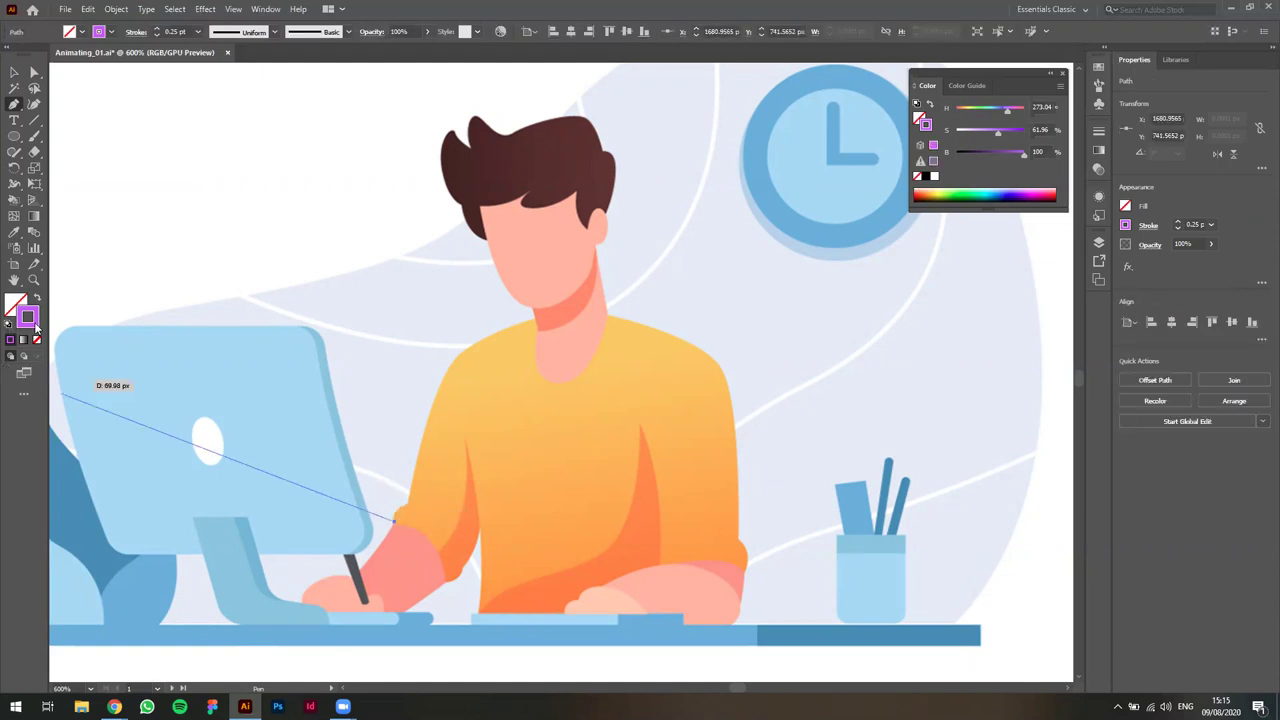
{"action": "mouse_move", "coordinate": [1007, 112]}
{"action": "left_mouse_down"}
{"action": "mouse_move", "coordinate": [1062, 120]}
{"action": "mouse_move", "coordinate": [1052, 138]}
{"action": "left_mouse_up"}
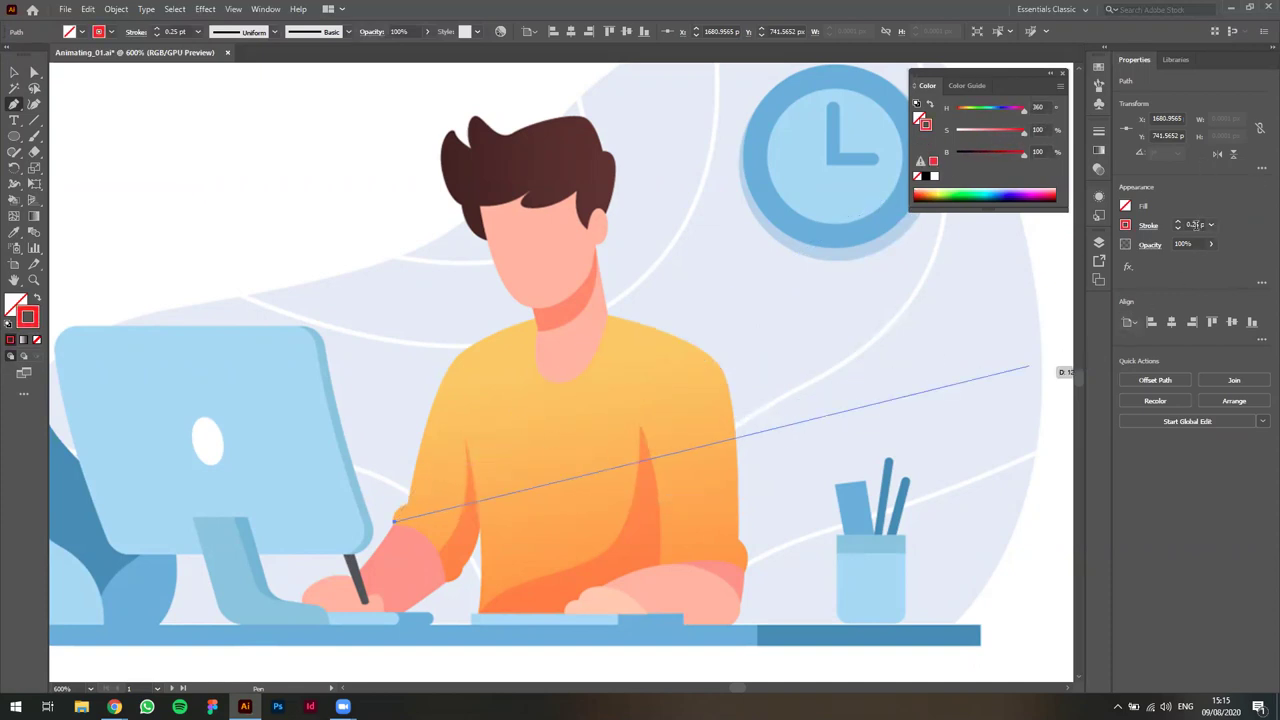
Undo the misplaced curved segment and trace the cuff and outer edge of the sleeve nearest the computer up to the shoulder.
{"action": "left_click_drag", "start_coordinate": [389, 410], "coordinate": [430, 298]}
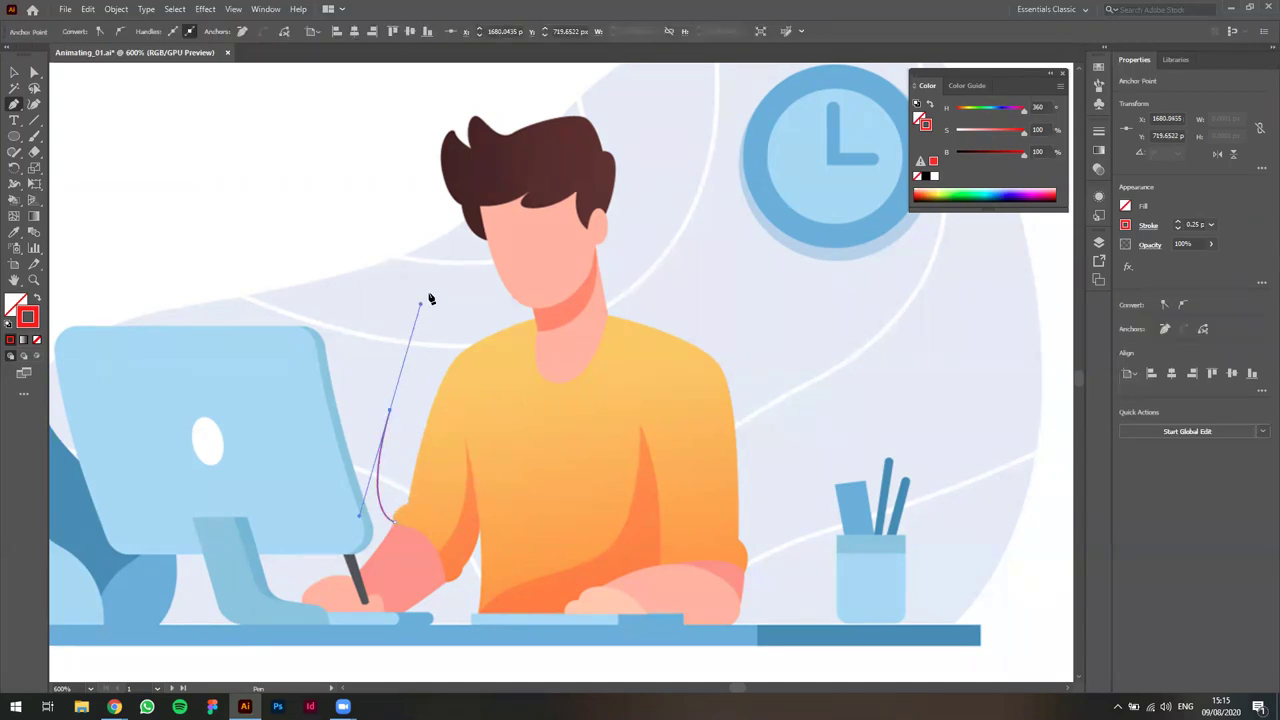
{"action": "key", "text": "ctrl+z"}
{"action": "scroll", "coordinate": [410, 523], "scroll_direction": "up", "scroll_amount": 2}
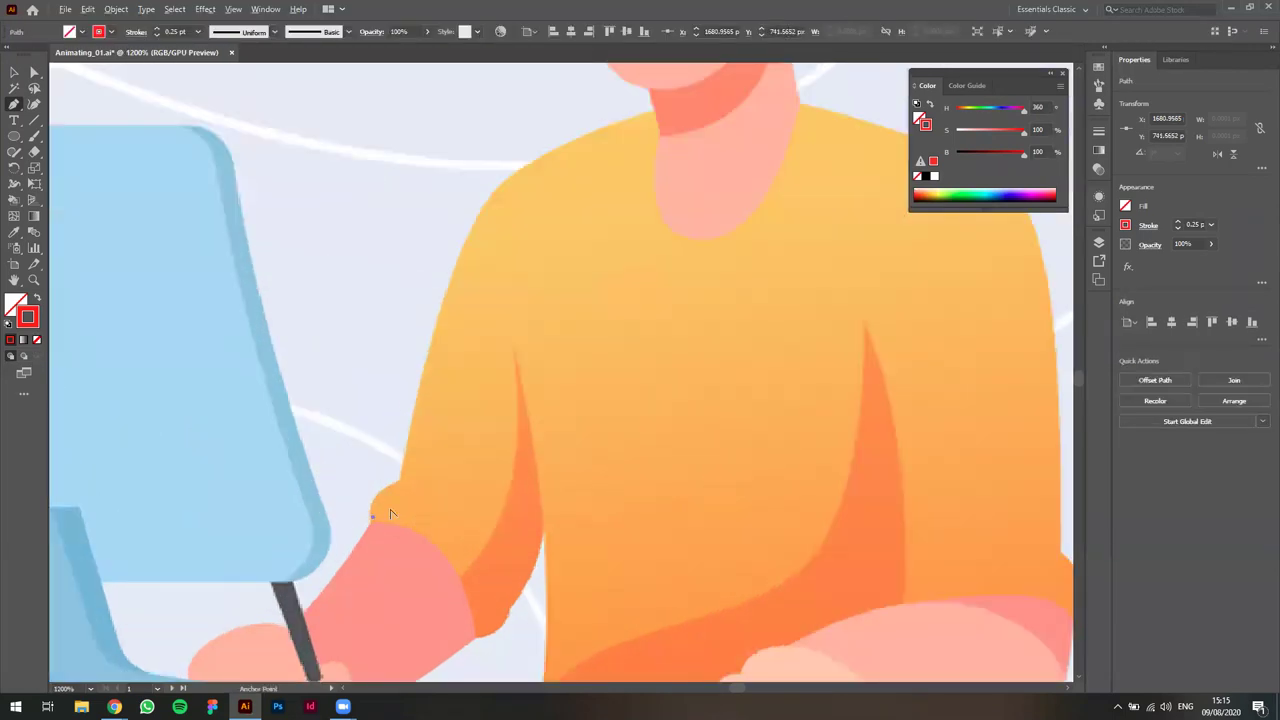
{"action": "scroll", "coordinate": [390, 517], "scroll_direction": "up", "scroll_amount": 1}
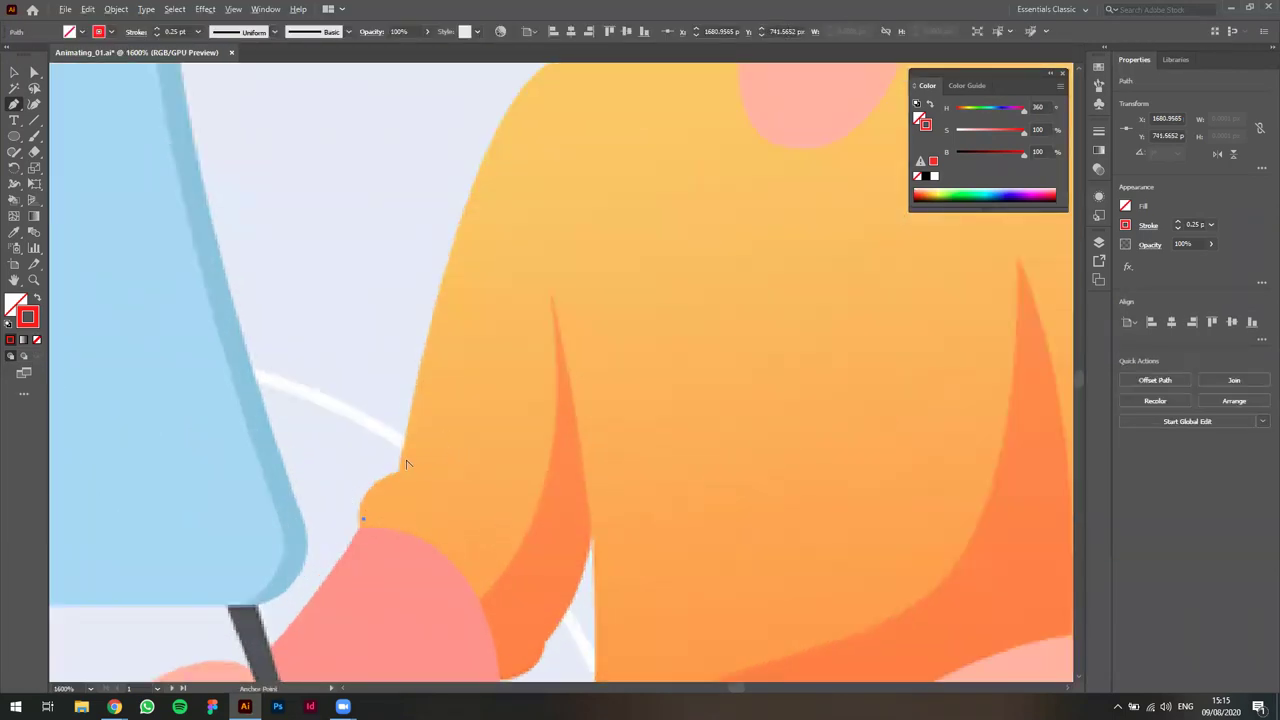
{"action": "left_click_drag", "start_coordinate": [402, 471], "coordinate": [494, 382]}
{"action": "scroll", "coordinate": [434, 451], "scroll_direction": "down", "scroll_amount": 4}
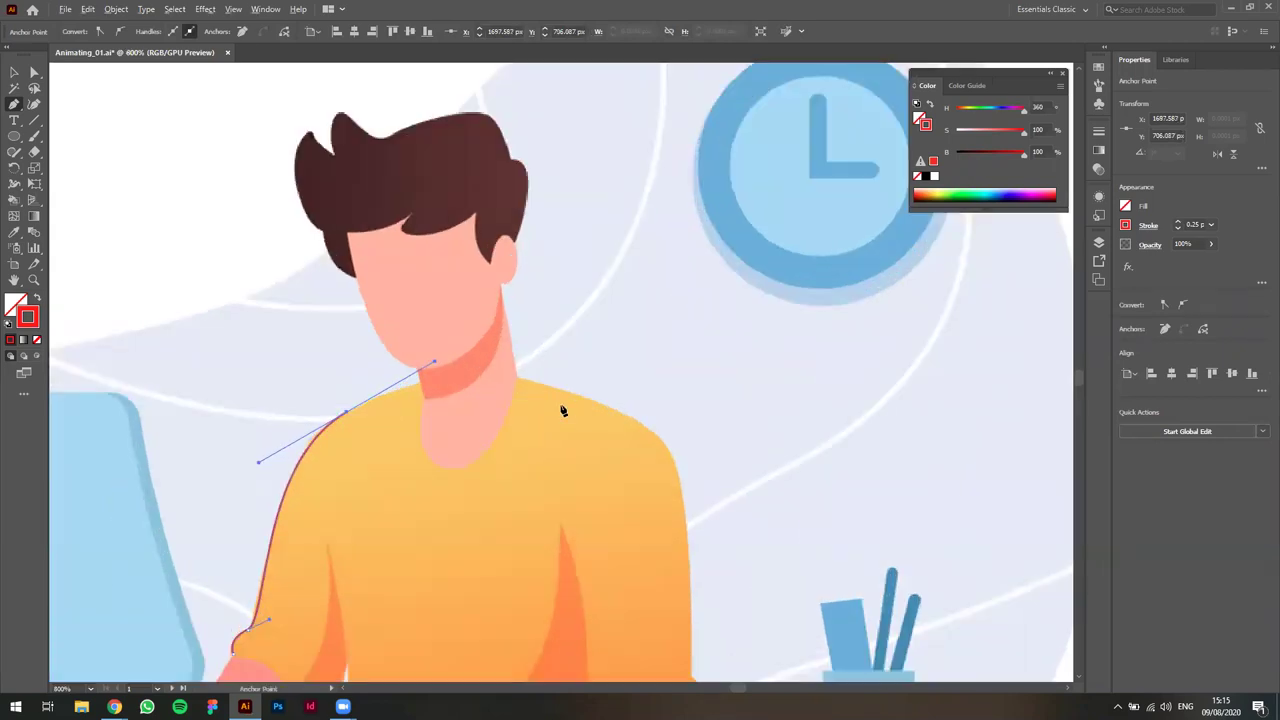
Continue the red path across the neck base to the opposite shoulder and down the outer sleeve around its cuff.
{"action": "scroll", "coordinate": [555, 402], "scroll_direction": "up", "scroll_amount": 2}
{"action": "left_click_drag", "start_coordinate": [634, 421], "coordinate": [711, 476]}
{"action": "scroll", "coordinate": [677, 486], "scroll_direction": "down", "scroll_amount": 5}
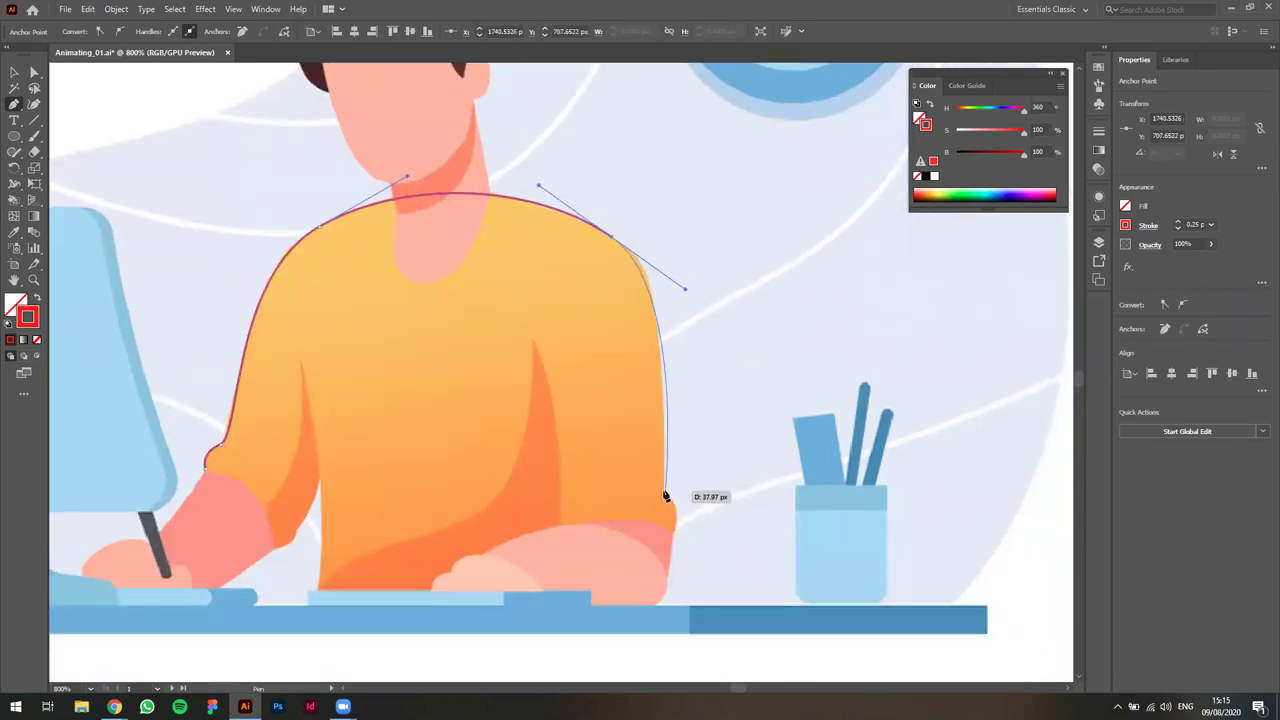
{"action": "left_click", "coordinate": [665, 493]}
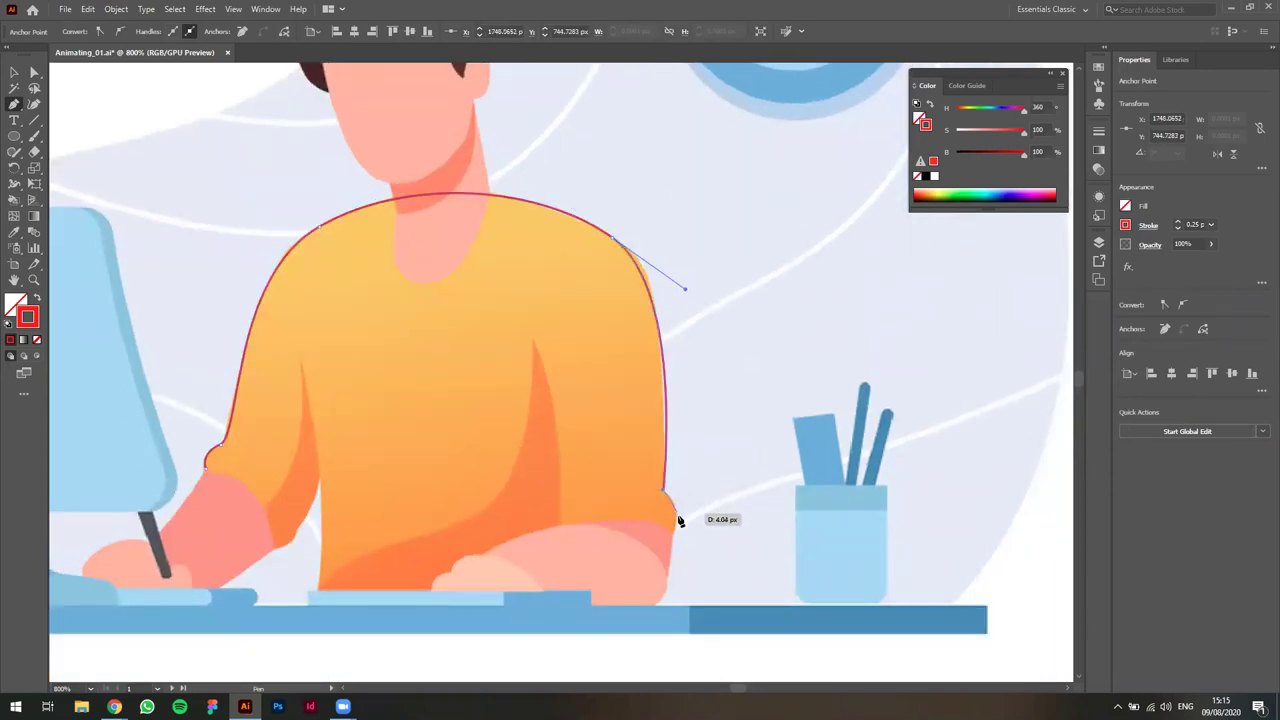
{"action": "left_click_drag", "start_coordinate": [675, 526], "coordinate": [557, 529]}
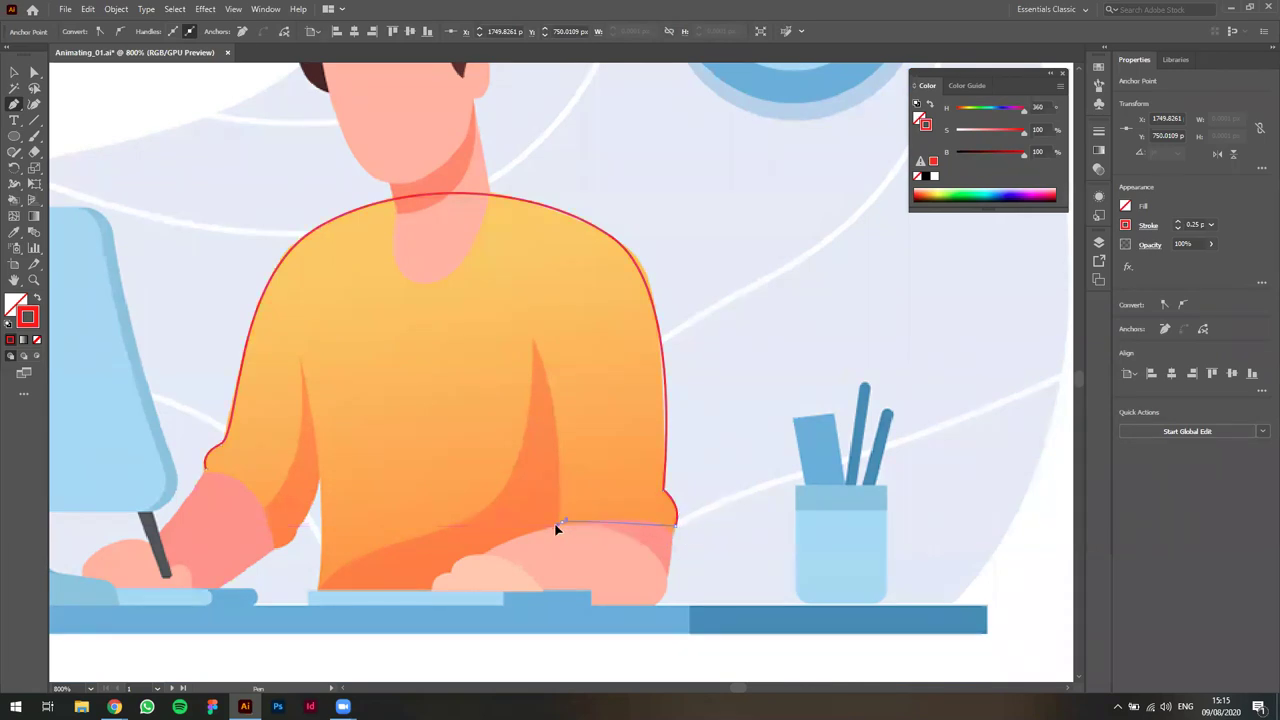
Continue the red shirt path along the far cuff, up the inner sleeve to the armpit, down the torso side and across a hem below the desk edge.
{"action": "left_click", "coordinate": [558, 522]}
{"action": "left_click_drag", "start_coordinate": [534, 337], "coordinate": [510, 314]}
{"action": "left_click", "coordinate": [535, 339]}
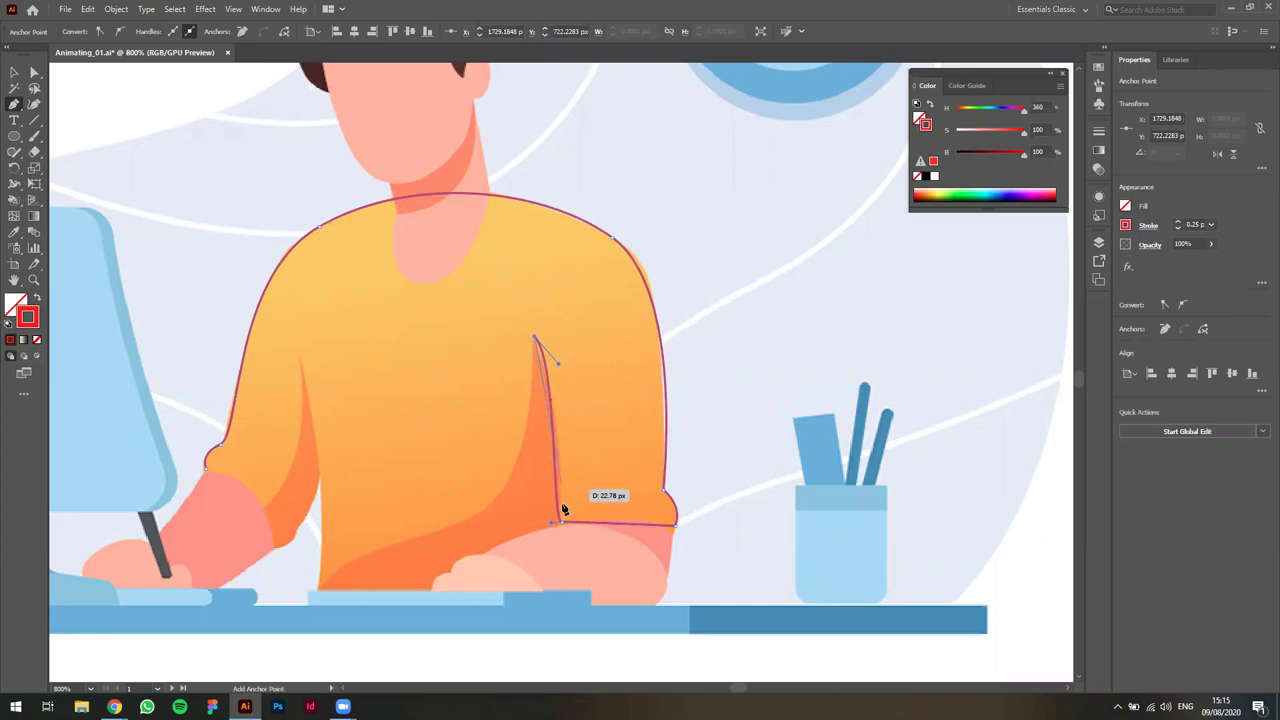
{"action": "left_click_drag", "start_coordinate": [558, 522], "coordinate": [557, 611]}
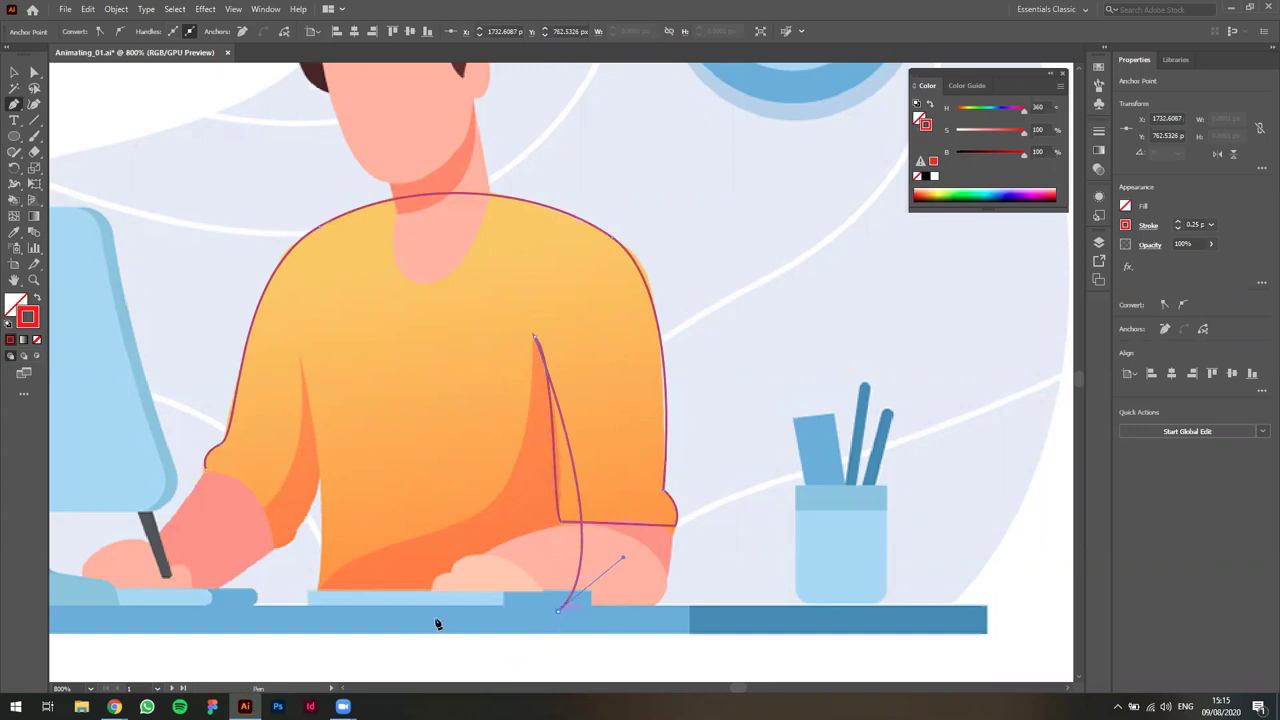
{"action": "left_click", "coordinate": [315, 608]}
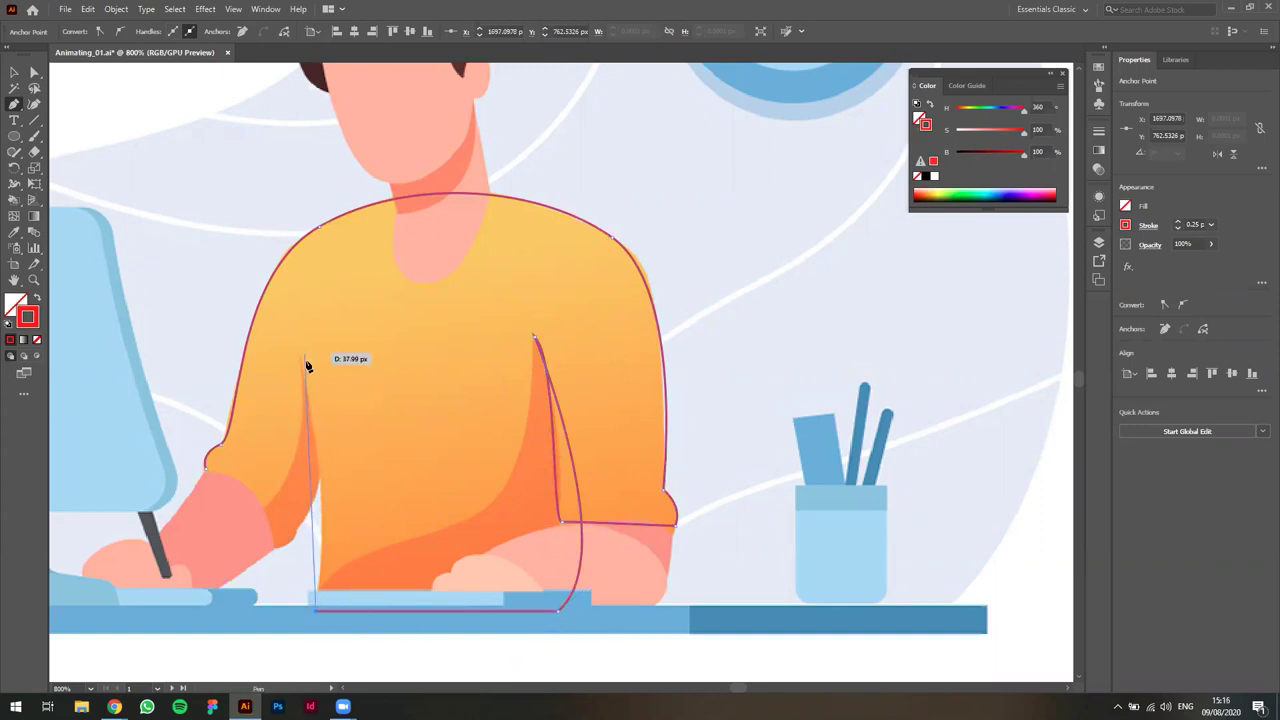
Trace the torso side nearest the computer up to its armpit and down the inner sleeve, then close the shirt path along the cuff.
{"action": "left_click_drag", "start_coordinate": [304, 362], "coordinate": [276, 318]}
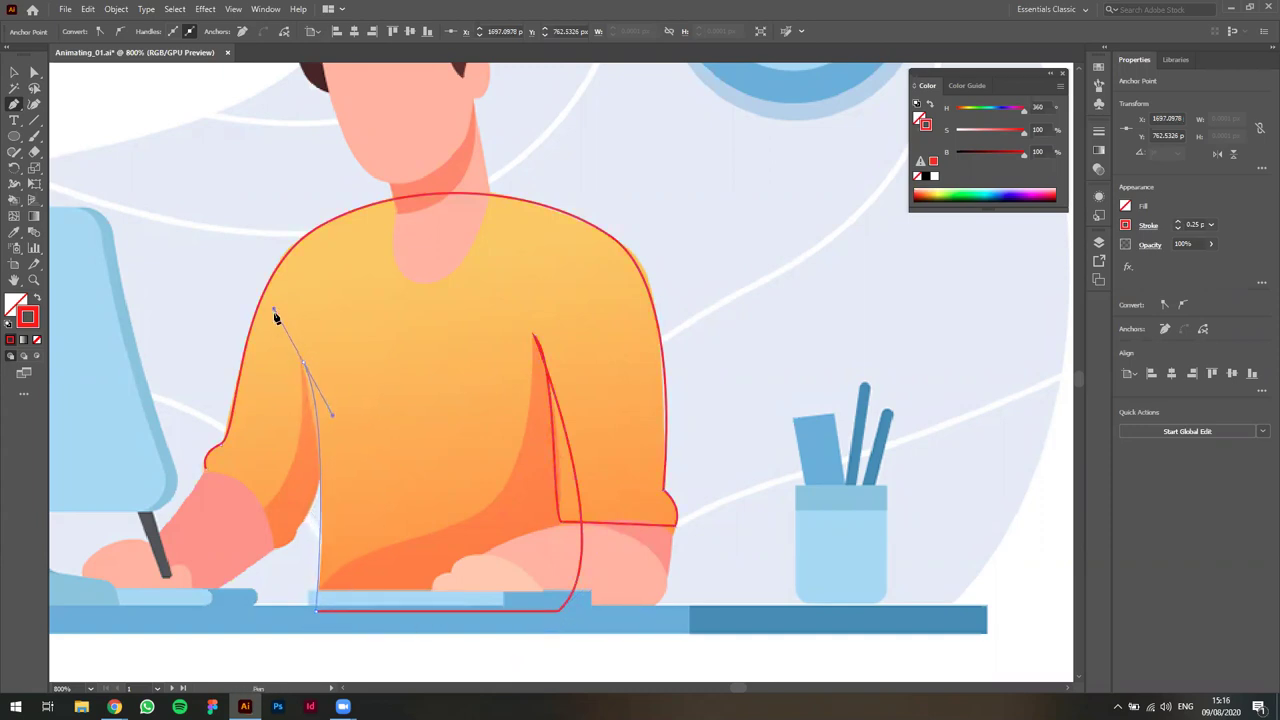
{"action": "left_click", "coordinate": [305, 362]}
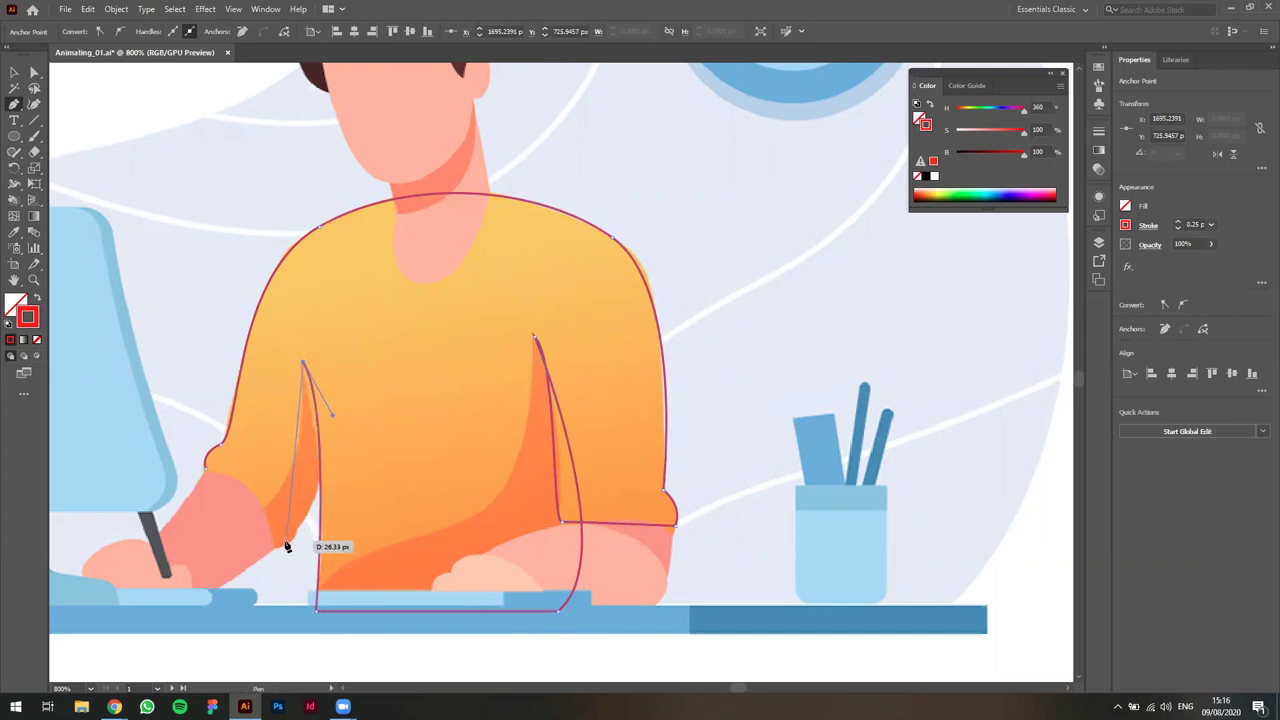
{"action": "left_click_drag", "start_coordinate": [279, 545], "coordinate": [209, 576]}
{"action": "left_click_drag", "start_coordinate": [279, 545], "coordinate": [202, 466]}
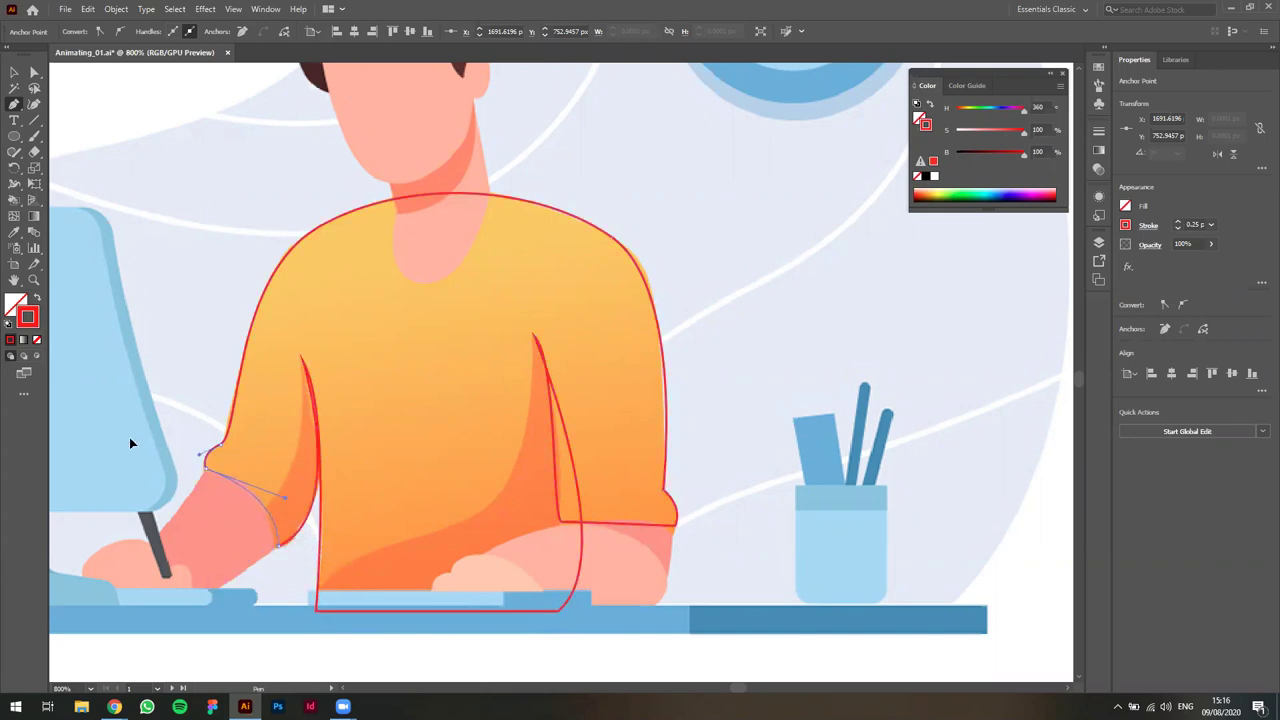
{"action": "key", "text": "v"}
{"action": "left_click", "coordinate": [250, 455]}
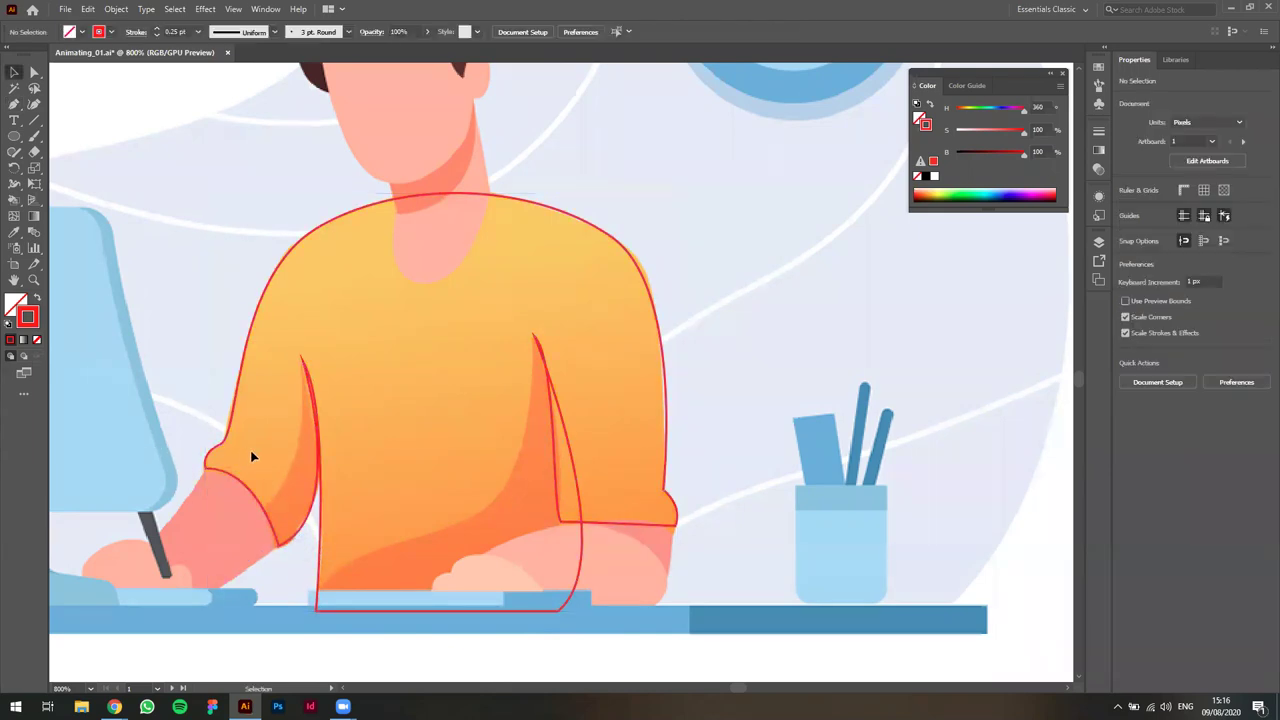
Start a Pen path for the forearm inside the cuff nearest the computer, undoing the misplaced points.
{"action": "scroll", "coordinate": [250, 455], "scroll_direction": "down", "scroll_amount": 2}
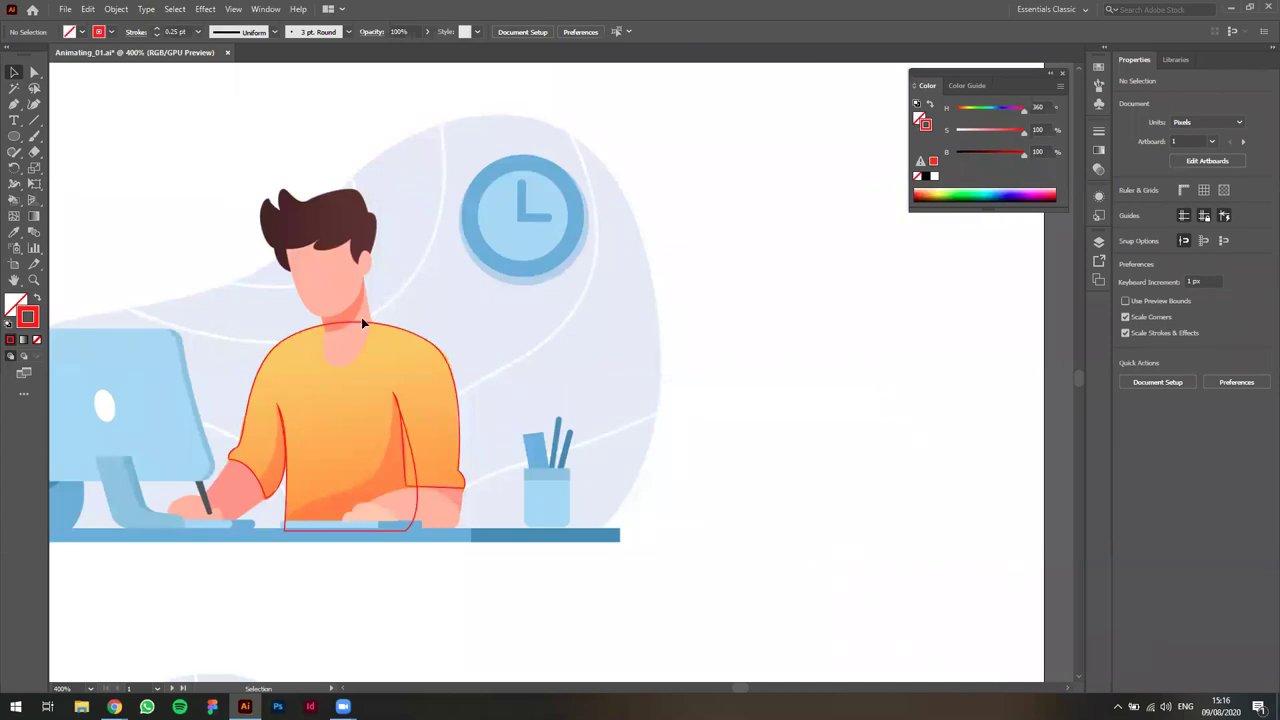
{"action": "scroll", "coordinate": [364, 358], "scroll_direction": "up", "scroll_amount": 1}
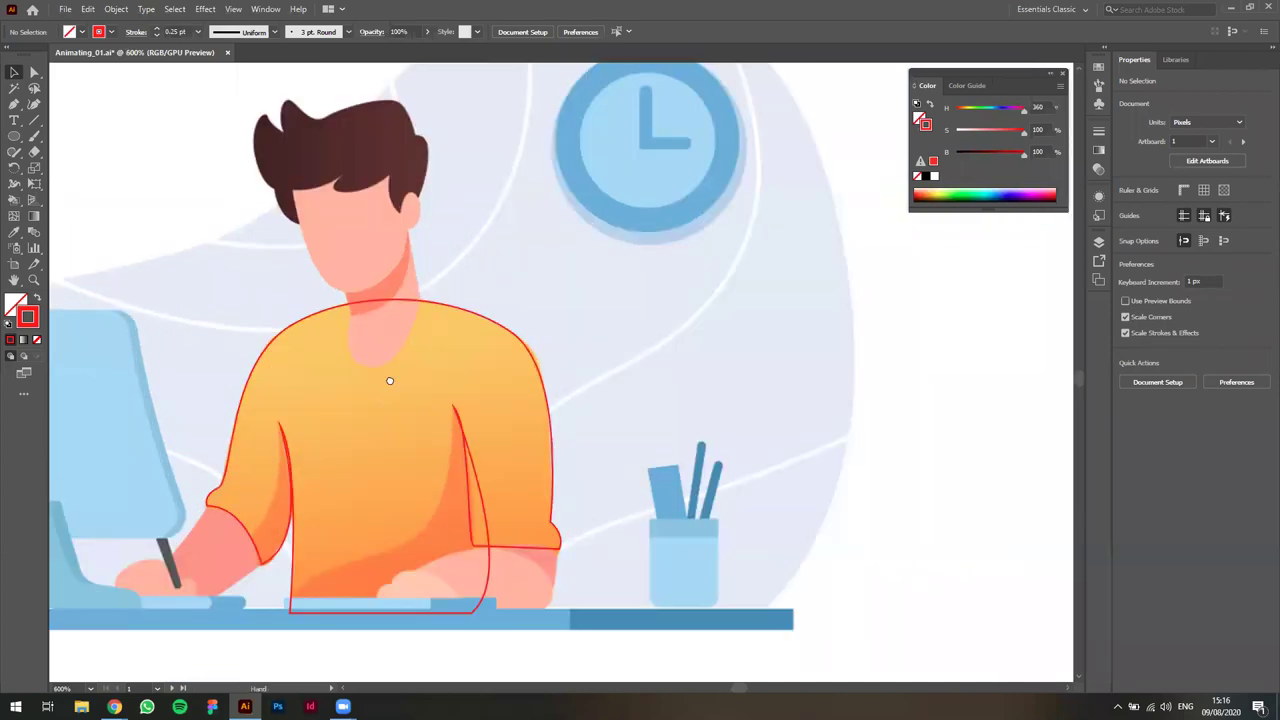
{"action": "scroll", "coordinate": [389, 374], "scroll_direction": "up", "scroll_amount": 1}
{"action": "scroll", "coordinate": [465, 520], "scroll_direction": "up", "scroll_amount": 2}
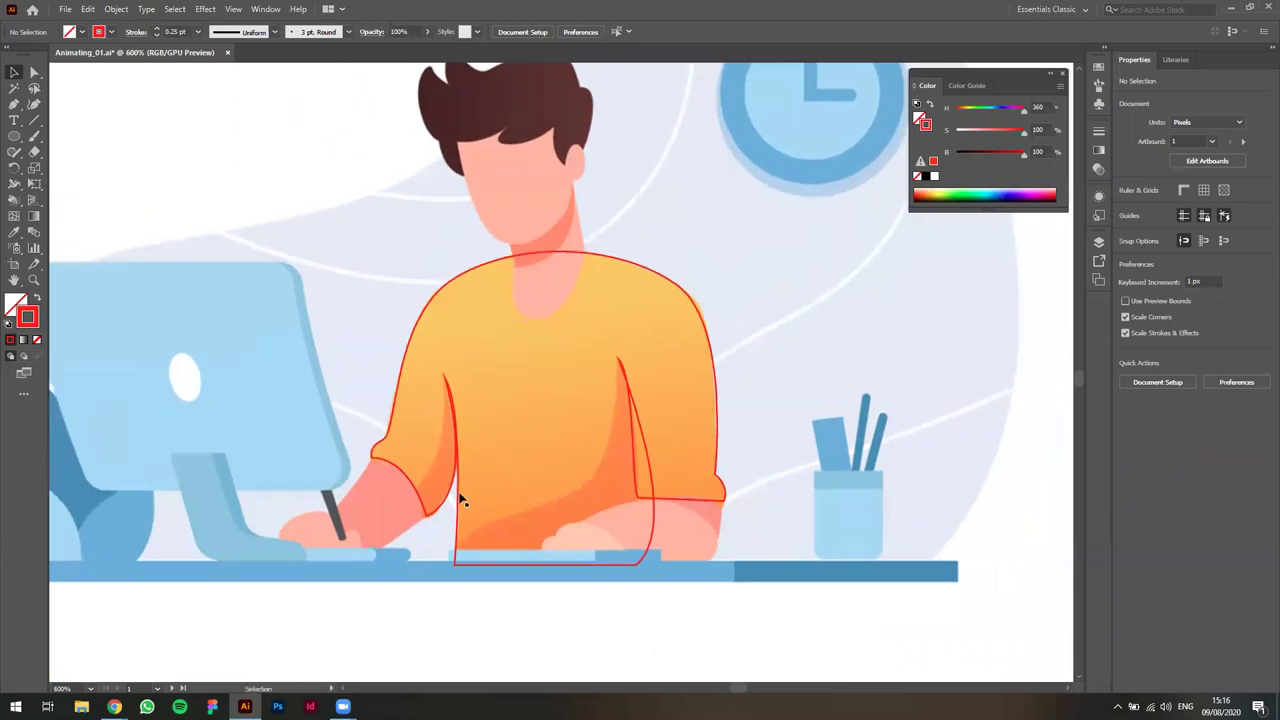
{"action": "key", "text": "p"}
{"action": "scroll", "coordinate": [394, 491], "scroll_direction": "down", "scroll_amount": 1}
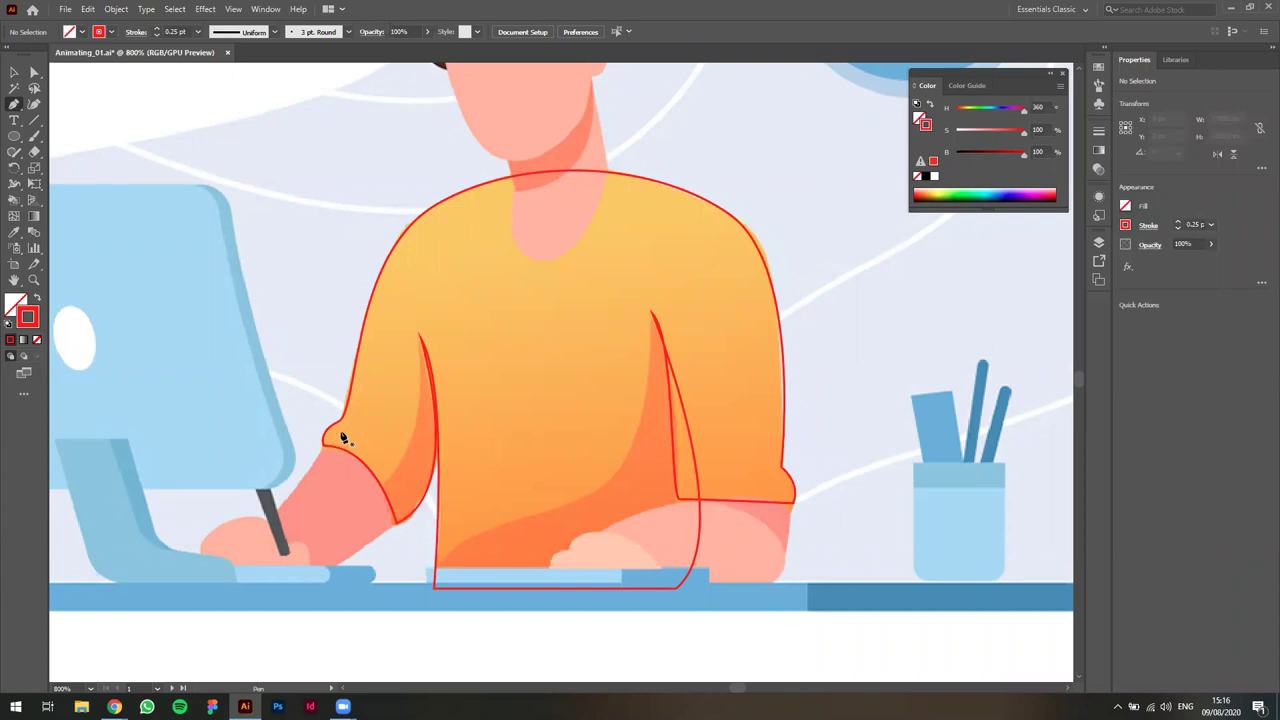
{"action": "left_click", "coordinate": [322, 450]}
{"action": "key", "text": "ctrl+z"}
{"action": "left_click", "coordinate": [342, 431]}
{"action": "left_click", "coordinate": [258, 538]}
{"action": "left_click_drag", "start_coordinate": [256, 546], "coordinate": [250, 542]}
{"action": "key", "text": "ctrl+z"}
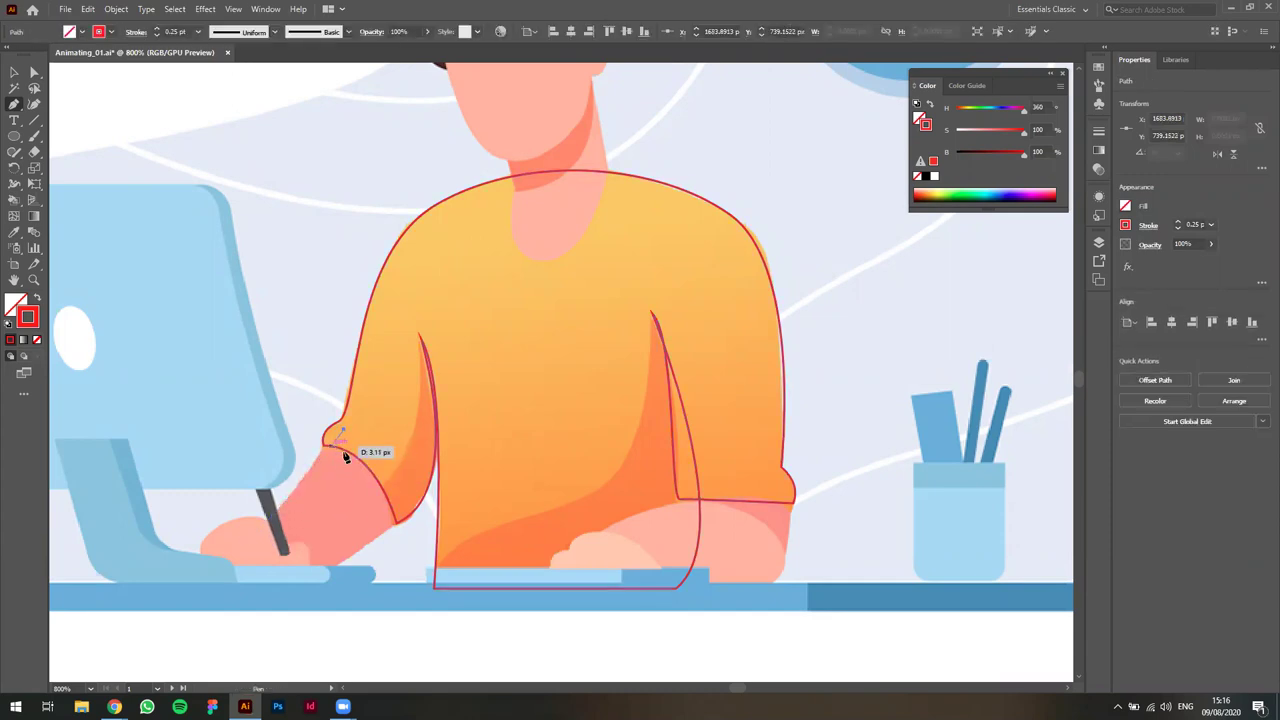
Trace the forearm nearest the computer around a rounded wrist and close the shape with a curve overlapping inside the sleeve.
{"action": "left_click_drag", "start_coordinate": [323, 451], "coordinate": [329, 582]}
{"action": "left_click_drag", "start_coordinate": [409, 505], "coordinate": [414, 479]}
{"action": "left_click_drag", "start_coordinate": [343, 430], "coordinate": [286, 438]}
{"action": "key", "text": "v"}
{"action": "left_click", "coordinate": [332, 357]}
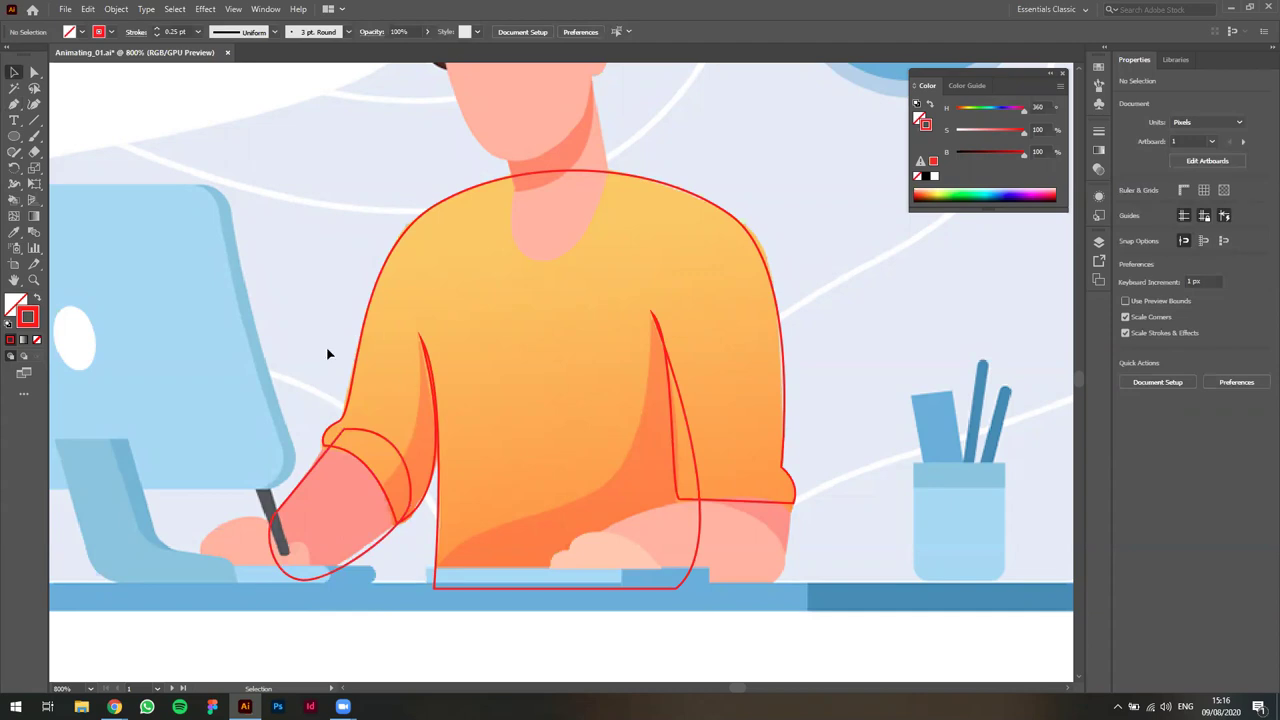
{"action": "left_click", "coordinate": [468, 472]}
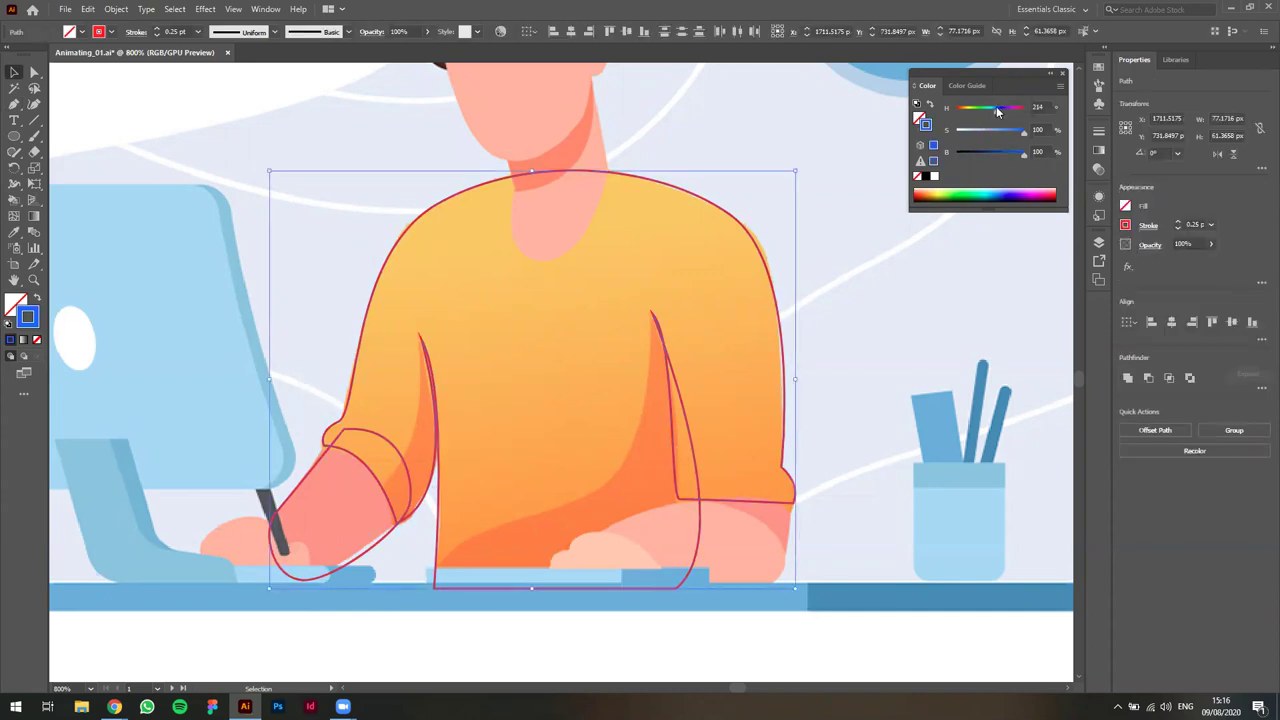
{"action": "mouse_move", "coordinate": [996, 112]}
{"action": "left_mouse_down"}
{"action": "mouse_move", "coordinate": [982, 113]}
{"action": "mouse_move", "coordinate": [1011, 114]}
{"action": "mouse_move", "coordinate": [965, 112]}
{"action": "mouse_move", "coordinate": [1040, 104]}
{"action": "left_mouse_up"}
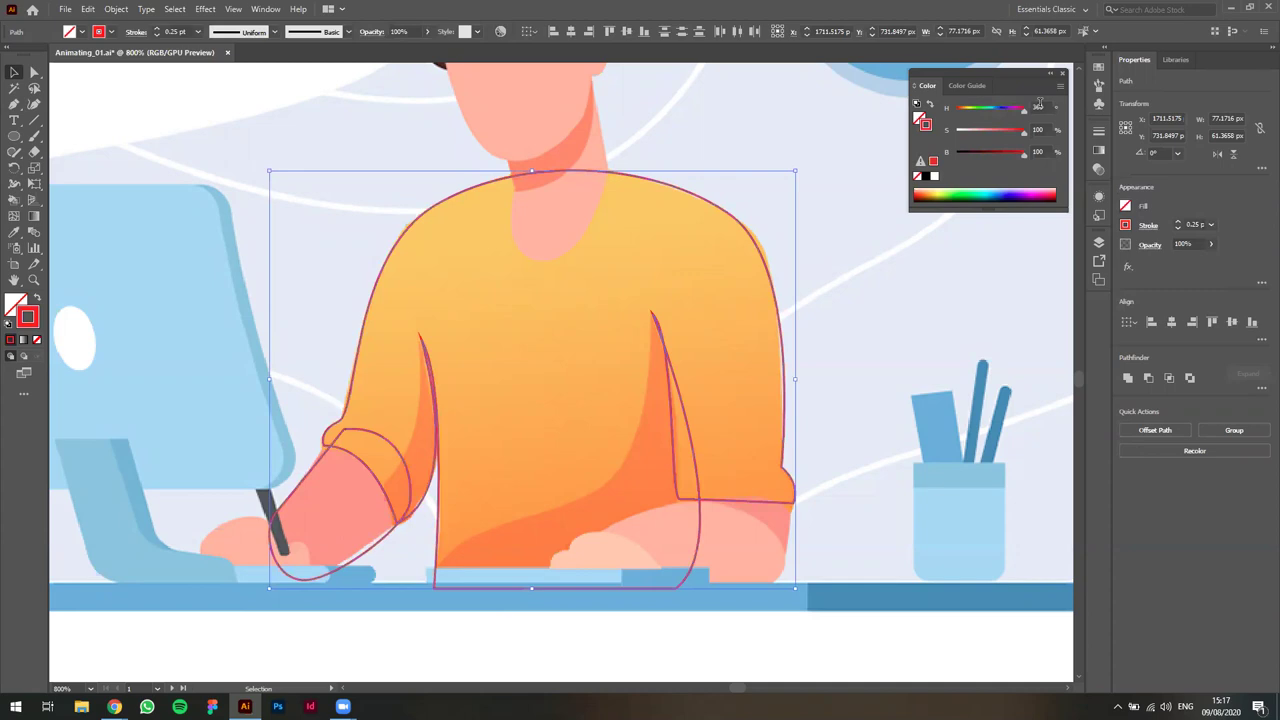
{"action": "left_click", "coordinate": [750, 158]}
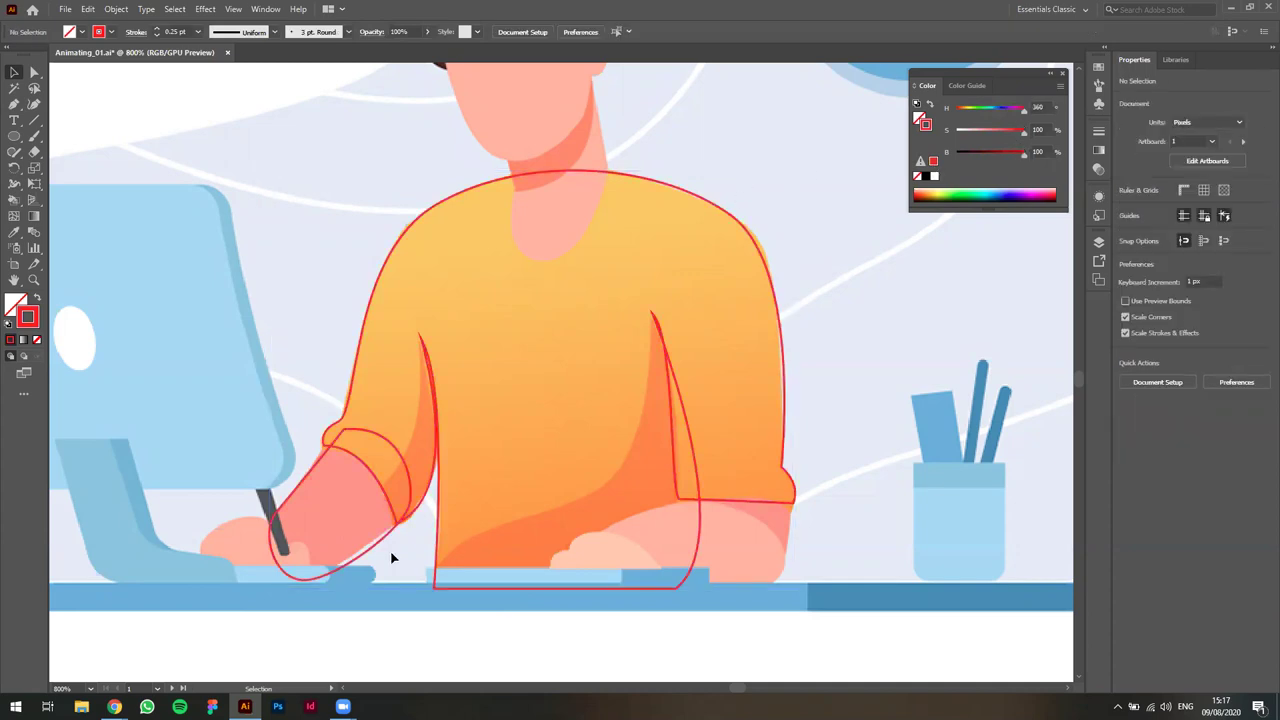
Turn the stroke of the shirt and forearm outlines black by setting brightness to 0.
{"action": "left_click", "coordinate": [381, 285]}
{"action": "left_click_drag", "start_coordinate": [995, 158], "coordinate": [957, 155]}
{"action": "left_click", "coordinate": [255, 190]}
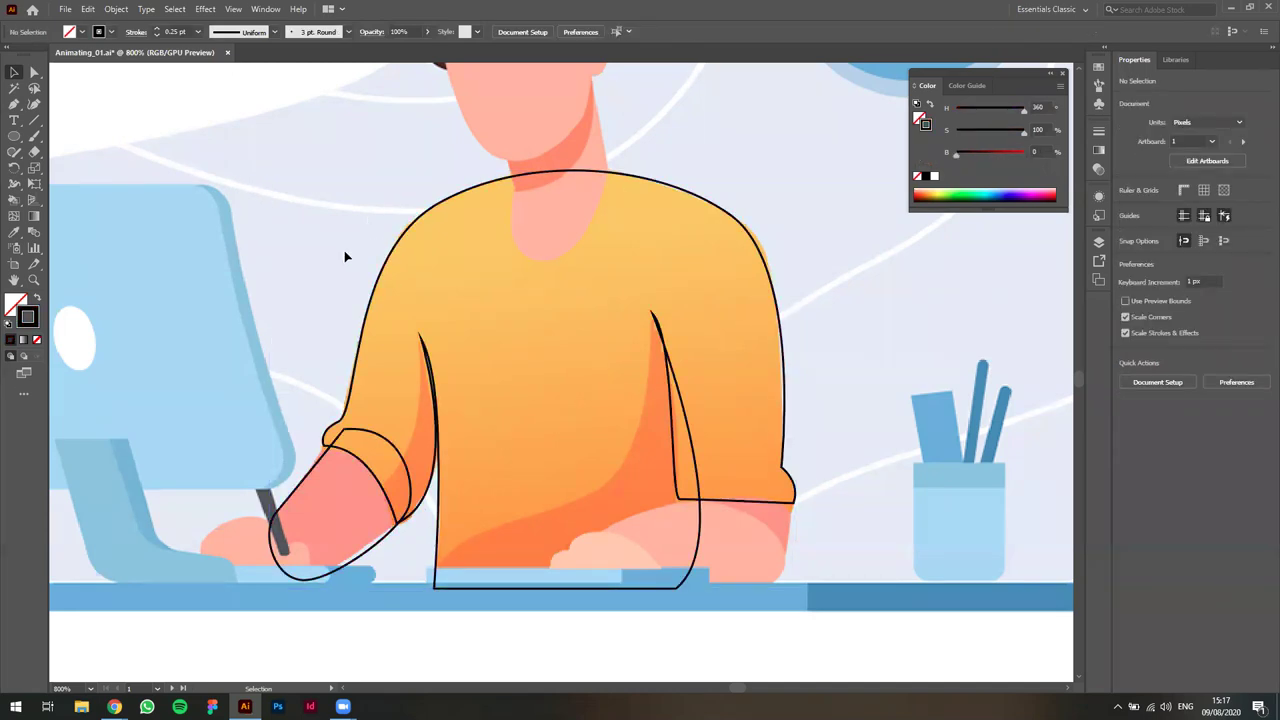
Trace the hand holding the pen as a closed rounded shape overlapping the wrist end of the forearm.
{"action": "left_click", "coordinate": [307, 479]}
{"action": "left_click", "coordinate": [257, 525]}
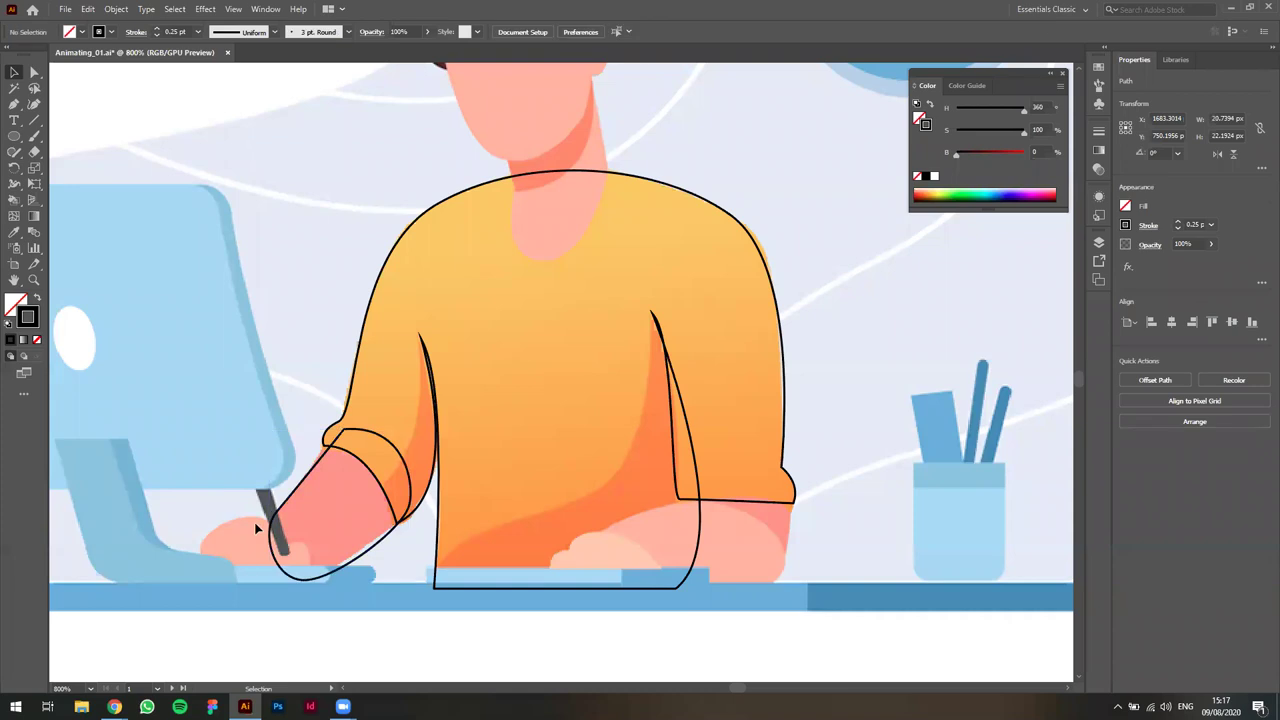
{"action": "left_click_drag", "start_coordinate": [255, 538], "coordinate": [303, 519]}
{"action": "key", "text": "p"}
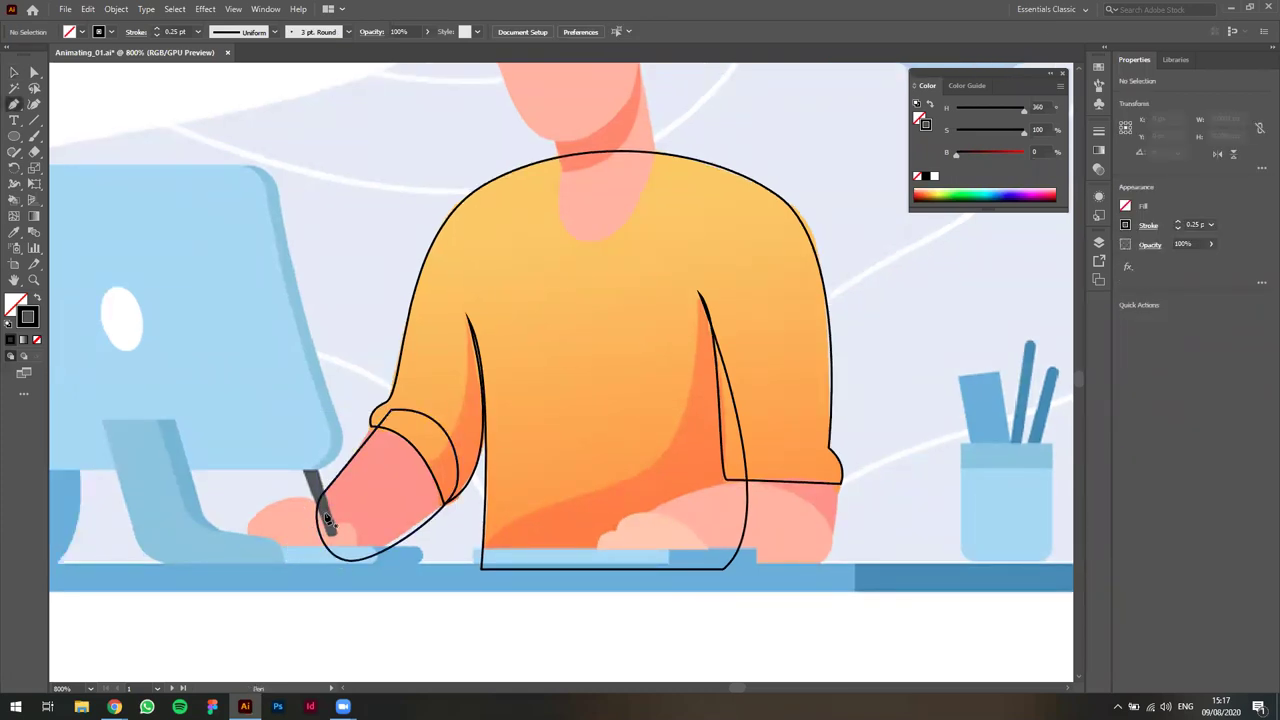
{"action": "left_click", "coordinate": [316, 515]}
{"action": "left_click_drag", "start_coordinate": [247, 537], "coordinate": [247, 591]}
{"action": "left_click_drag", "start_coordinate": [359, 551], "coordinate": [314, 519]}
{"action": "left_click", "coordinate": [316, 518]}
Adjust the hand shape's curve near the wrist with the Direct Selection tool.
{"action": "key", "text": "v"}
{"action": "key", "text": "a"}
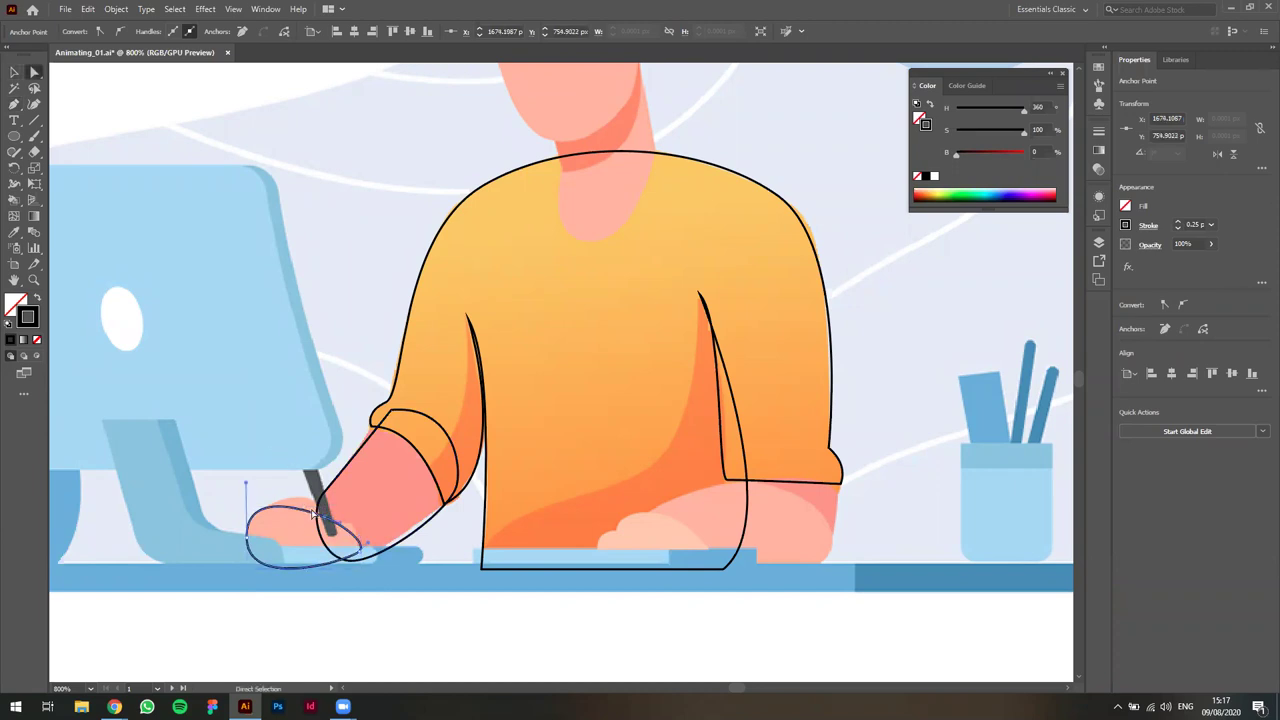
{"action": "left_click_drag", "start_coordinate": [328, 521], "coordinate": [327, 511]}
{"action": "left_click", "coordinate": [312, 454]}
{"action": "key", "text": "v"}
Start a Pen path for the resting arm inside the far sleeve and trace around the elbow and along the desk edge.
{"action": "scroll", "coordinate": [313, 450], "scroll_direction": "down", "scroll_amount": 2}
{"action": "scroll", "coordinate": [400, 470], "scroll_direction": "up", "scroll_amount": 3}
{"action": "scroll", "coordinate": [632, 500], "scroll_direction": "up", "scroll_amount": 1}
{"action": "key", "text": "p"}
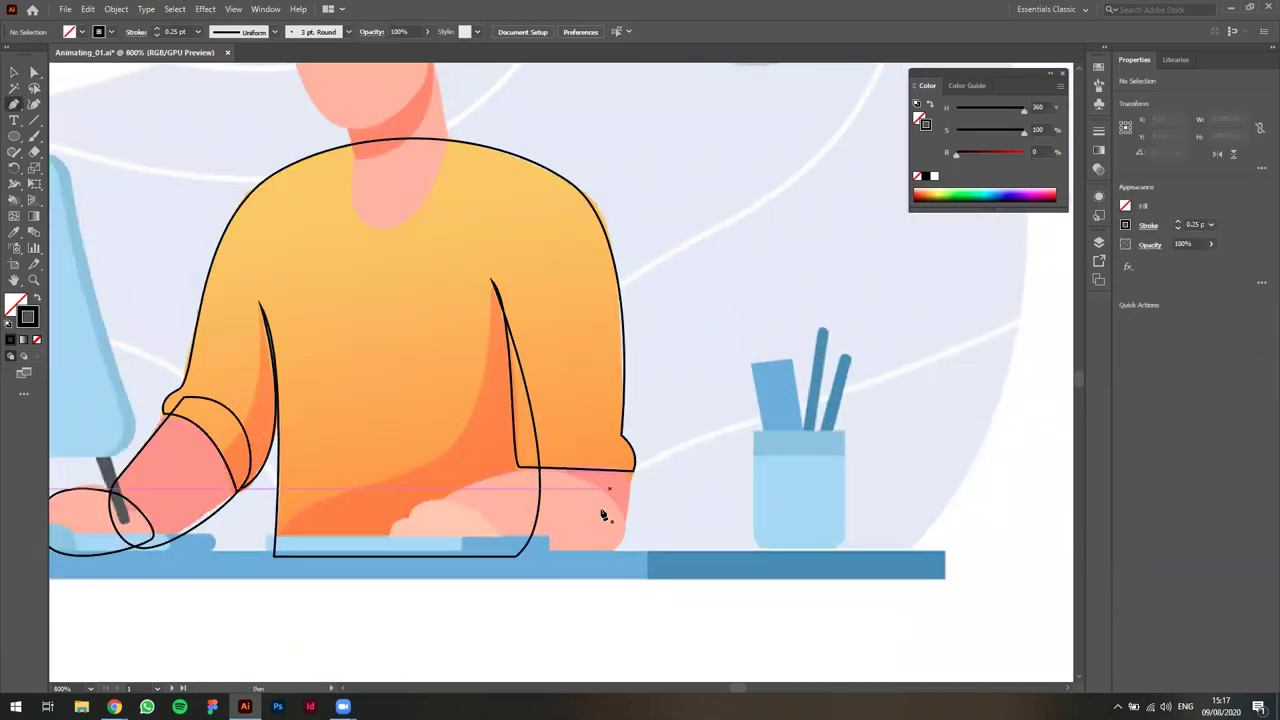
{"action": "left_click", "coordinate": [613, 449]}
{"action": "left_click_drag", "start_coordinate": [603, 551], "coordinate": [538, 556]}
{"action": "mouse_move", "coordinate": [418, 553]}
{"action": "left_mouse_down"}
{"action": "mouse_move", "coordinate": [450, 555]}
{"action": "mouse_move", "coordinate": [436, 552]}
{"action": "left_mouse_up"}
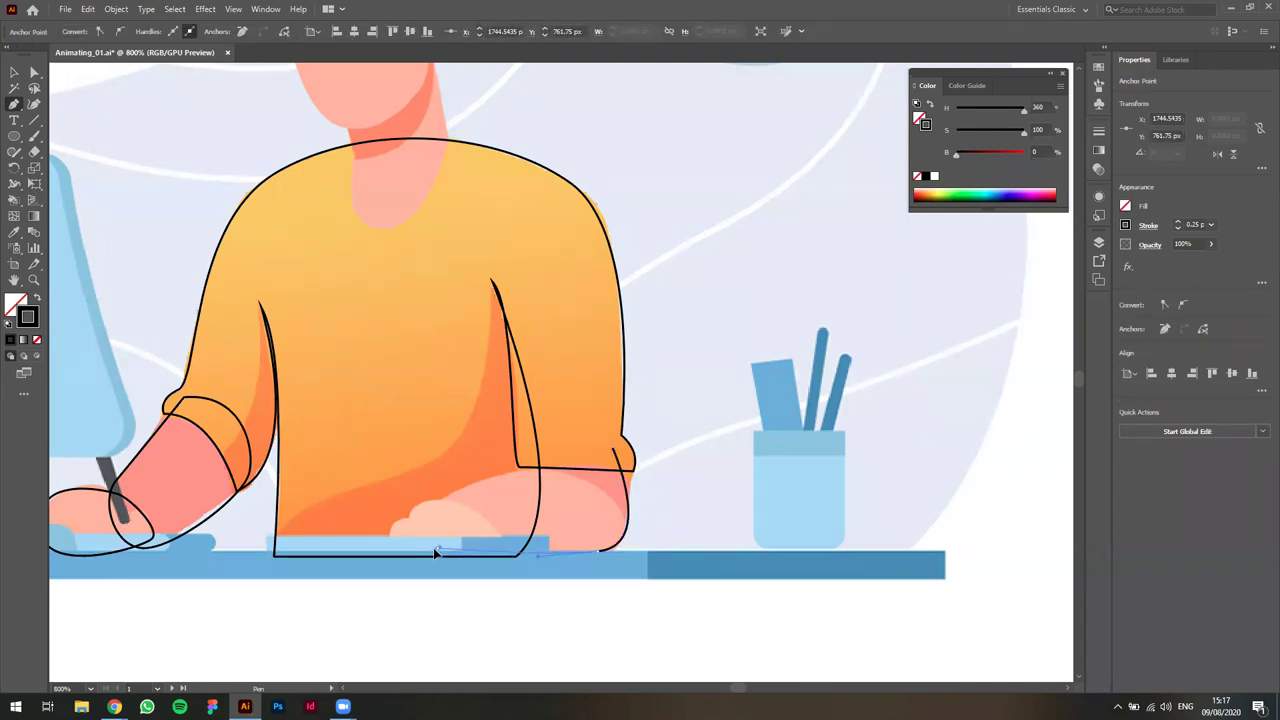
Continue the resting arm's outline over the top of the forearm and close it with a rounded end inside the sleeve.
{"action": "left_click_drag", "start_coordinate": [467, 497], "coordinate": [510, 492]}
{"action": "left_click_drag", "start_coordinate": [552, 450], "coordinate": [542, 395]}
{"action": "left_click_drag", "start_coordinate": [620, 447], "coordinate": [615, 470]}
{"action": "key", "text": "v"}
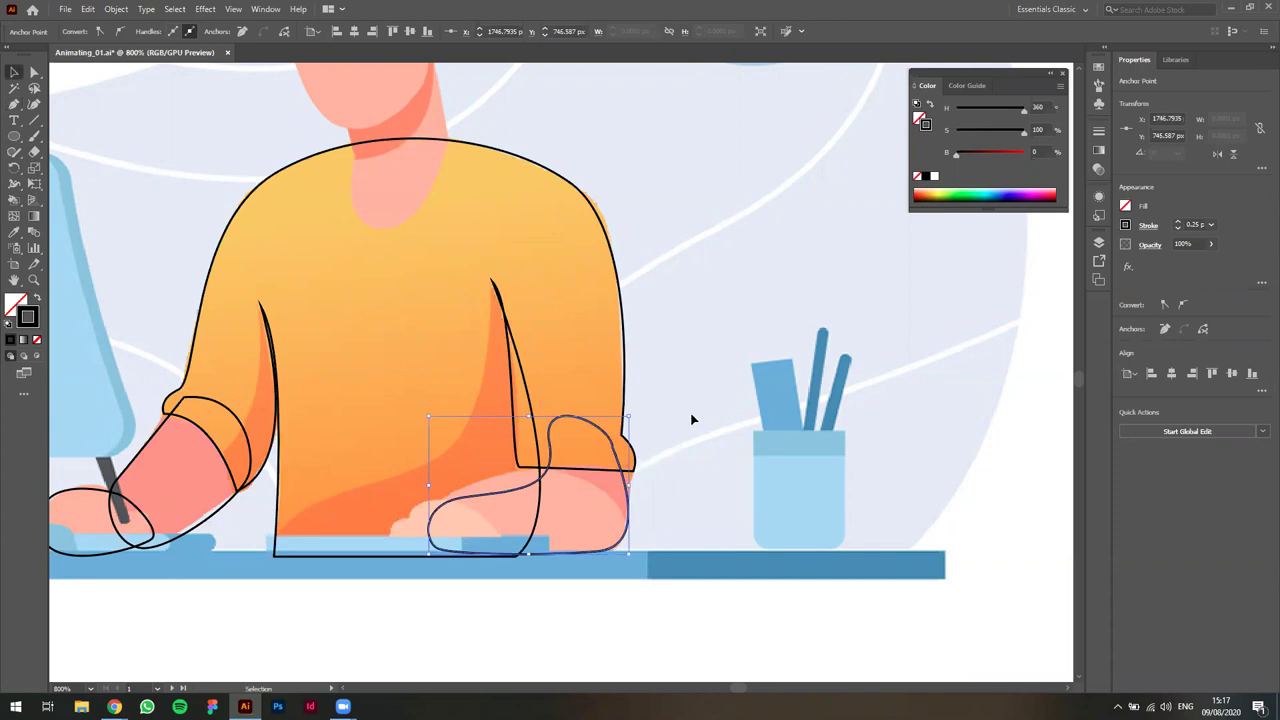
{"action": "left_click", "coordinate": [630, 424]}
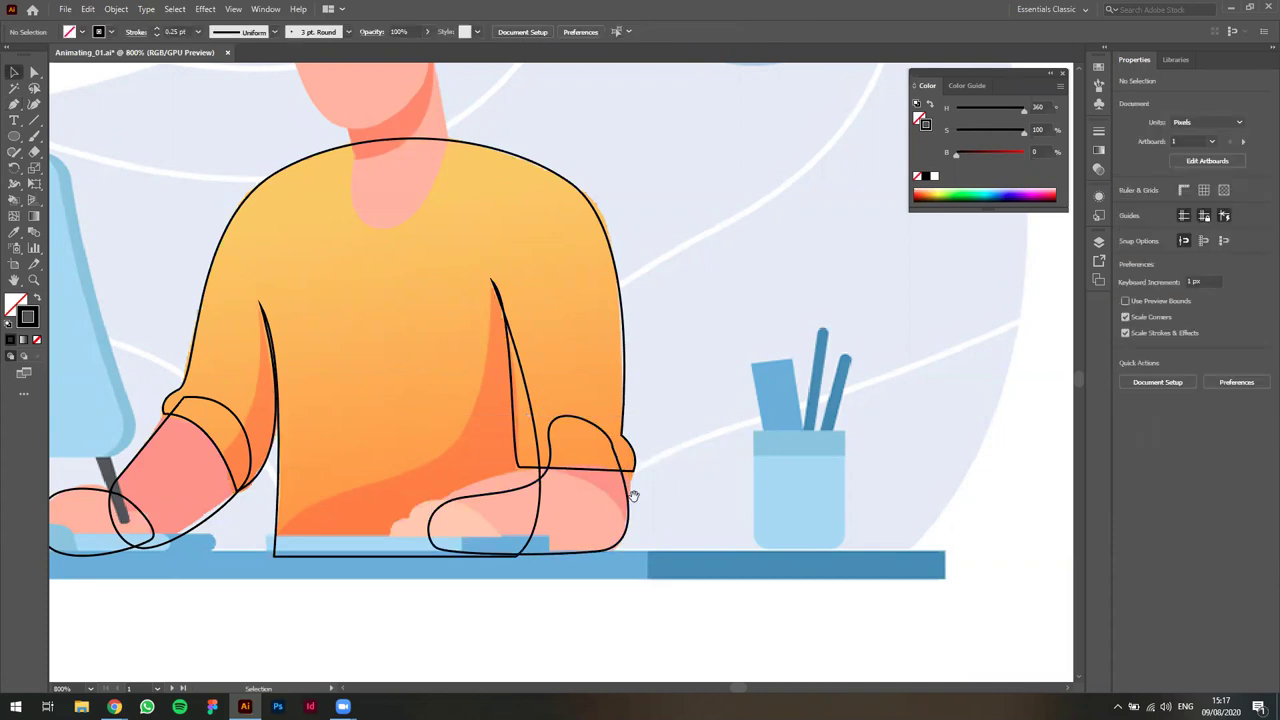
Refine the resting arm's outline by adjusting the curve handles at its rounded sleeve end and the curve along the forearm's top.
{"action": "left_click_drag", "start_coordinate": [634, 496], "coordinate": [696, 466]}
{"action": "scroll", "coordinate": [620, 468], "scroll_direction": "up", "scroll_amount": 1}
{"action": "key", "text": "a"}
{"action": "left_click", "coordinate": [705, 398]}
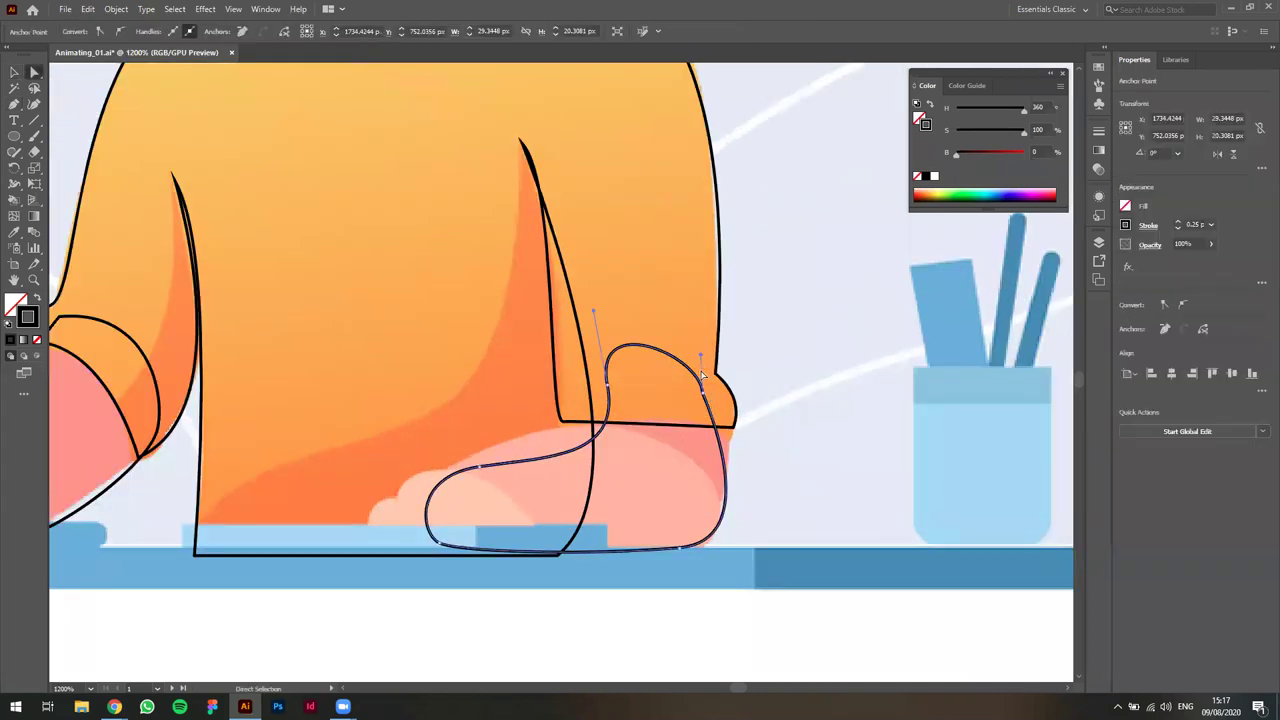
{"action": "left_click_drag", "start_coordinate": [701, 356], "coordinate": [685, 352]}
{"action": "left_click", "coordinate": [607, 384]}
{"action": "left_click_drag", "start_coordinate": [592, 316], "coordinate": [605, 354]}
{"action": "left_click_drag", "start_coordinate": [610, 460], "coordinate": [627, 501]}
{"action": "key", "text": "v"}
{"action": "left_click", "coordinate": [758, 441]}
Draw an ellipse about 14.4 × 8.1 px over the resting hand, overlapping the end of the forearm.
{"action": "scroll", "coordinate": [769, 432], "scroll_direction": "down", "scroll_amount": 1}
{"action": "scroll", "coordinate": [591, 506], "scroll_direction": "up", "scroll_amount": 1}
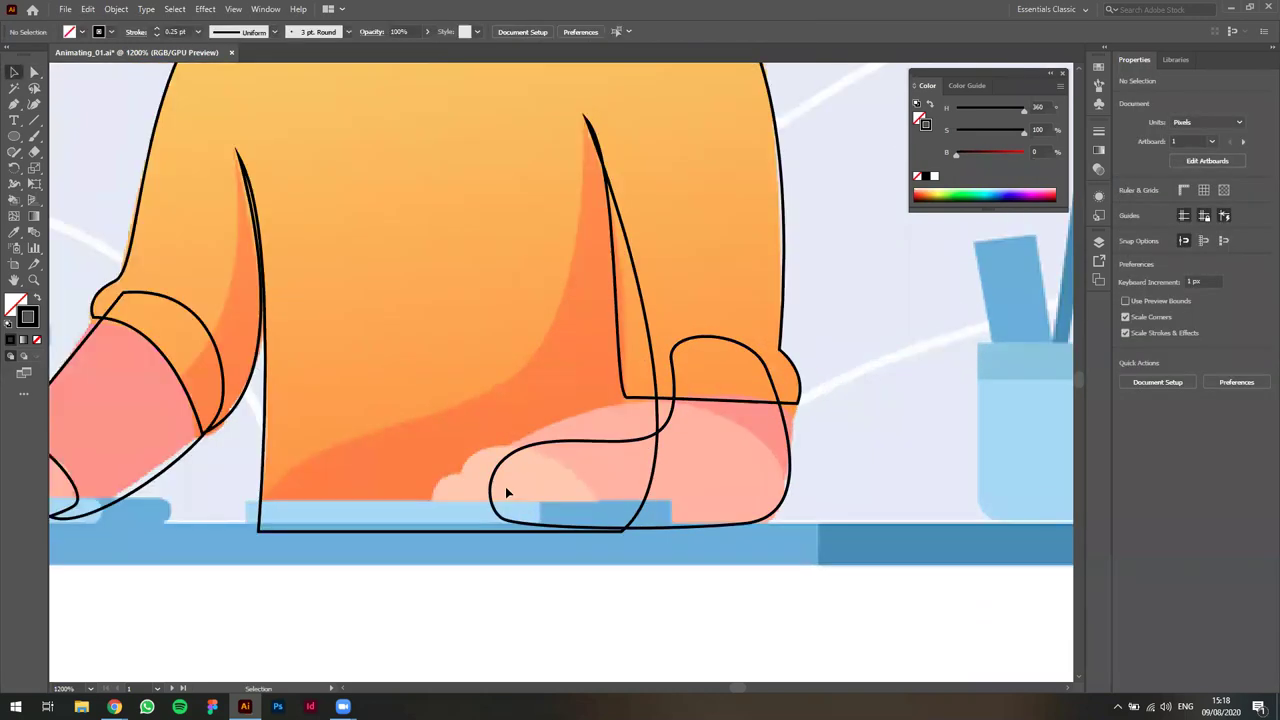
{"action": "left_click", "coordinate": [14, 136]}
{"action": "left_click_drag", "start_coordinate": [446, 463], "coordinate": [585, 528]}
{"action": "key", "text": "v"}
{"action": "left_click", "coordinate": [502, 462]}
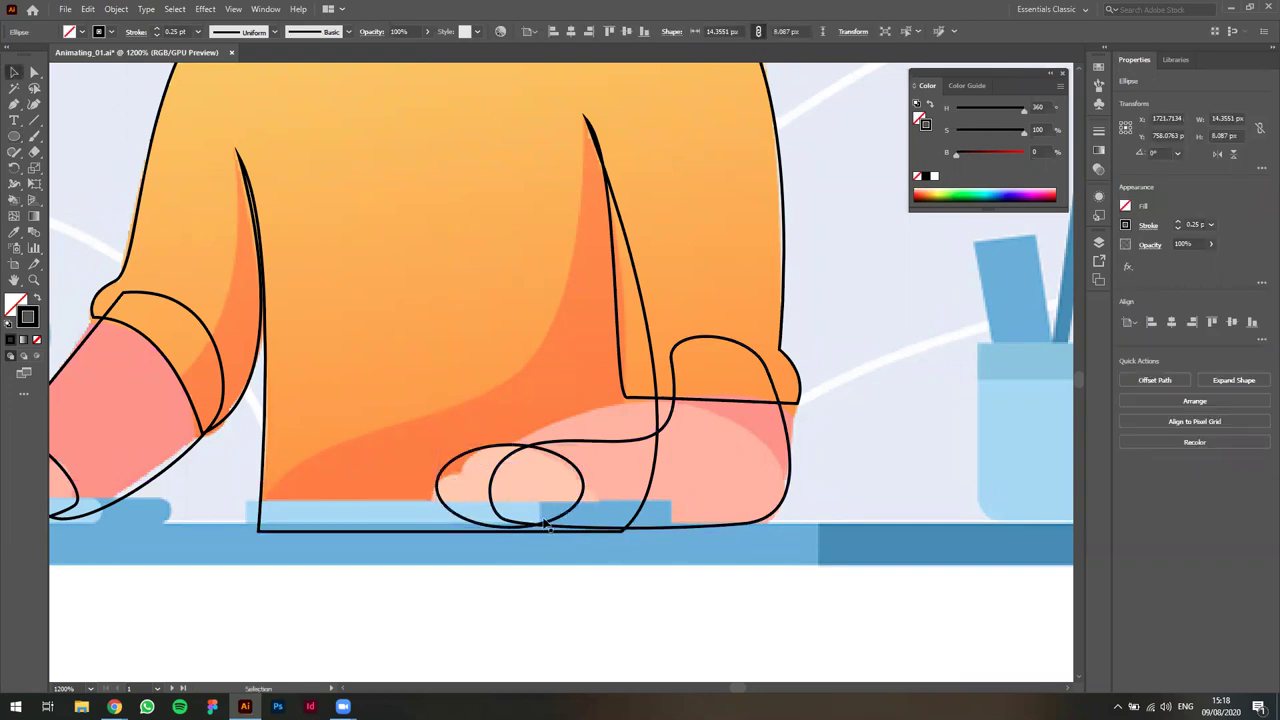
Trace the neck outline with the Pen tool from below the jaw, around the rounded neckline and up to the opposite shoulder.
{"action": "scroll", "coordinate": [576, 469], "scroll_direction": "down", "scroll_amount": 3}
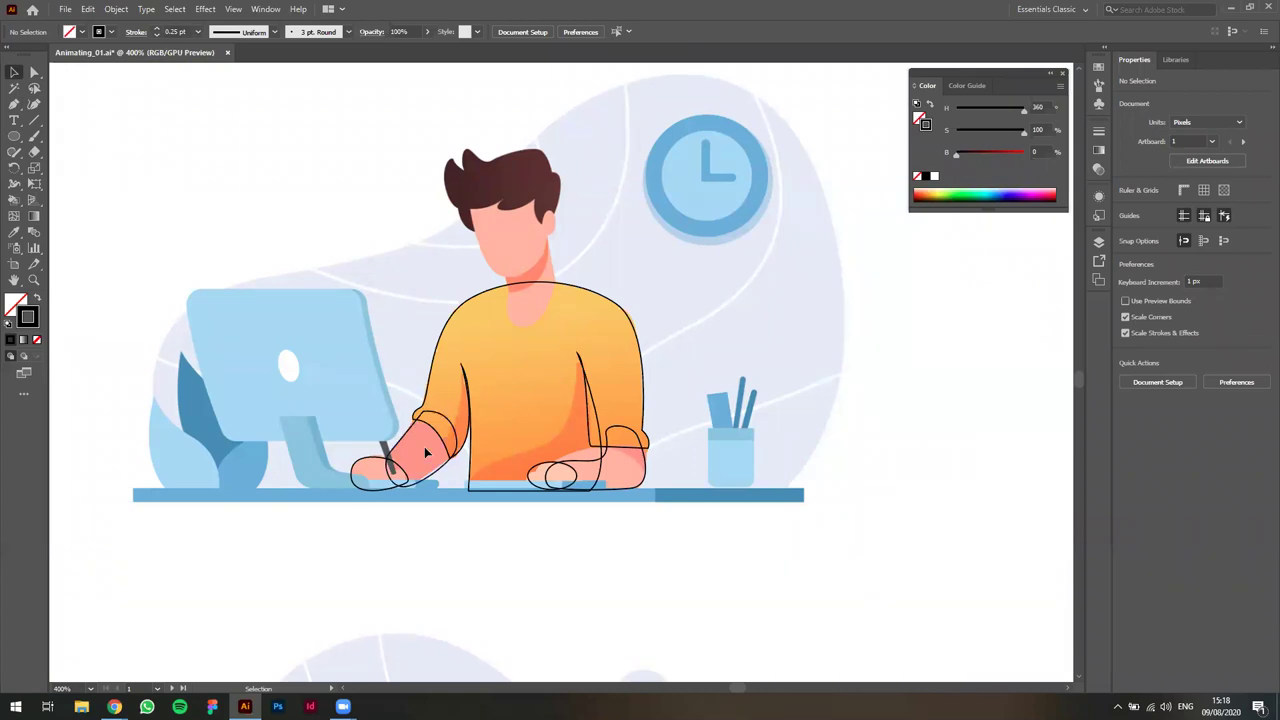
{"action": "scroll", "coordinate": [611, 239], "scroll_direction": "up", "scroll_amount": 3}
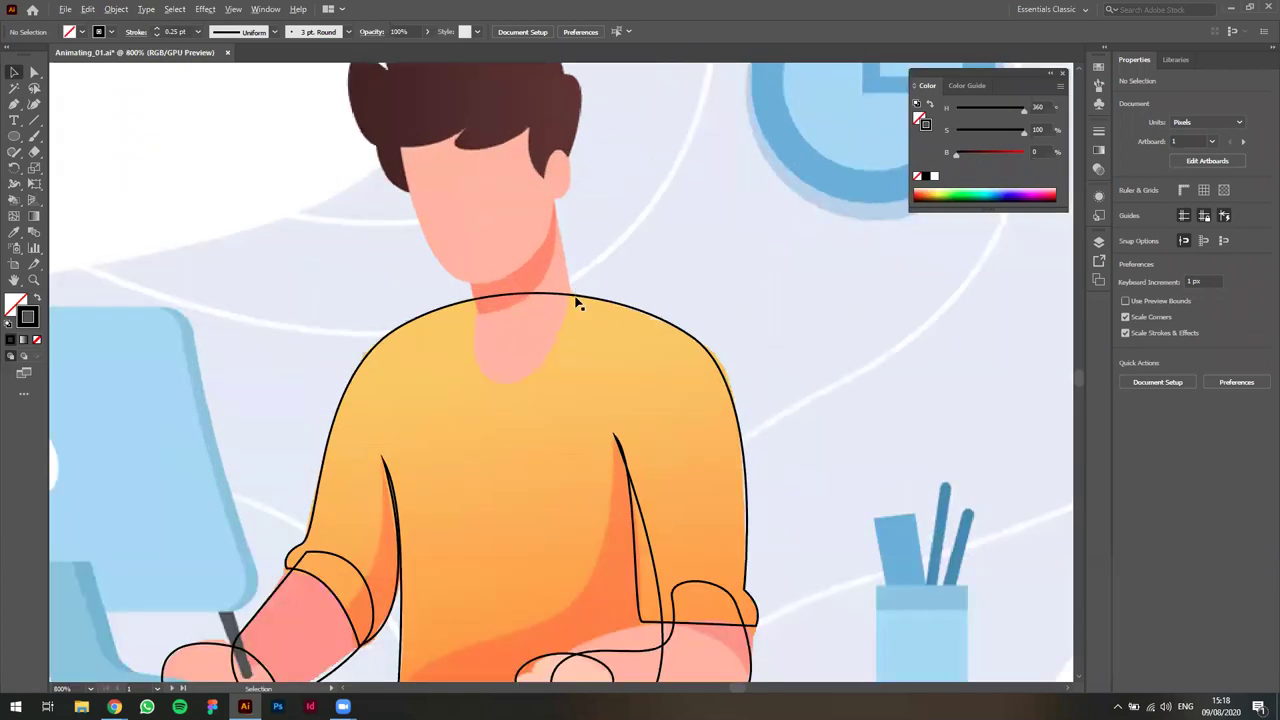
{"action": "key", "text": "p"}
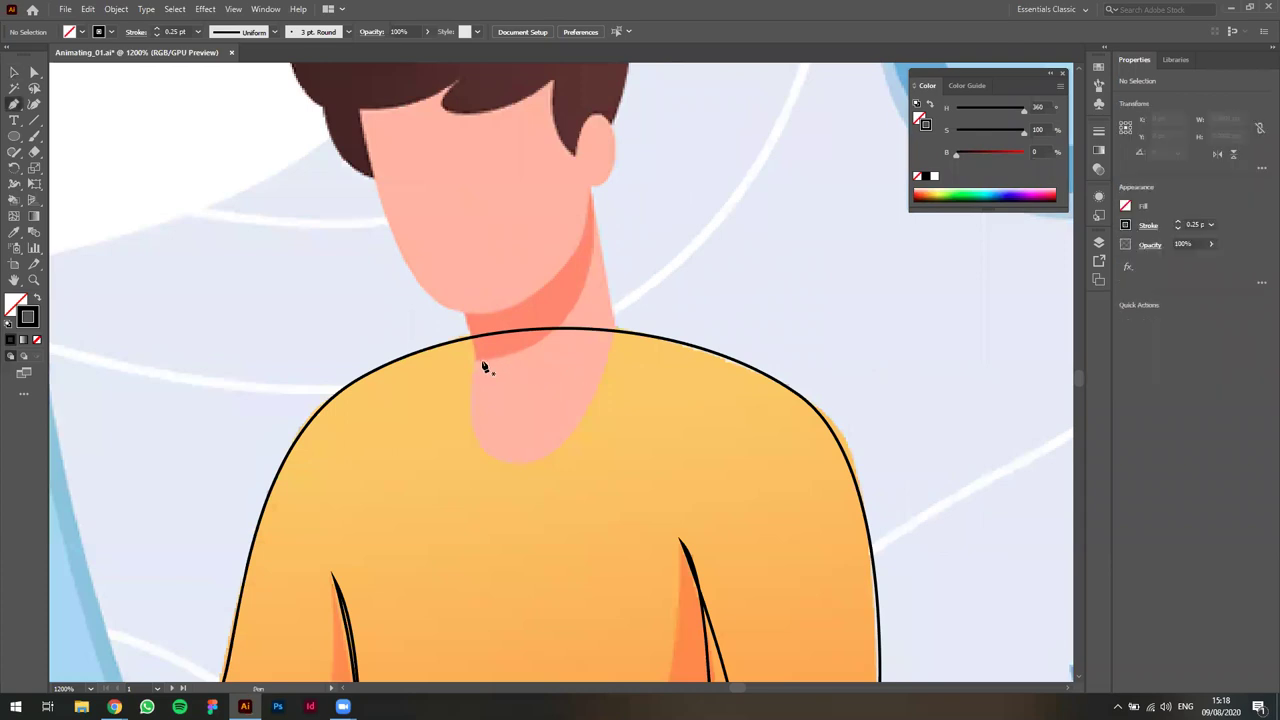
{"action": "left_click_drag", "start_coordinate": [472, 342], "coordinate": [571, 483]}
{"action": "left_click", "coordinate": [617, 328]}
{"action": "left_click_drag", "start_coordinate": [617, 328], "coordinate": [612, 298]}
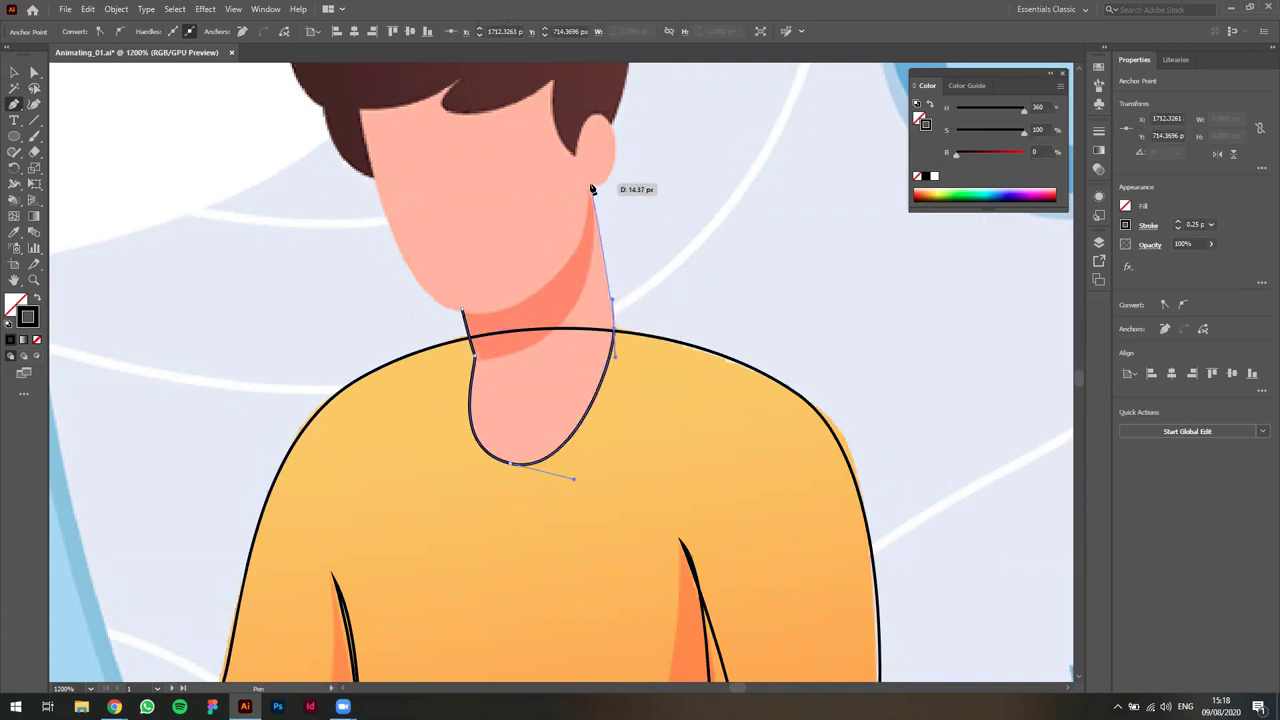
Extend the neck outline up to the ear and close it with a curve overlapping the face.
{"action": "left_click", "coordinate": [590, 187]}
{"action": "mouse_move", "coordinate": [462, 308]}
{"action": "left_mouse_down"}
{"action": "mouse_move", "coordinate": [530, 395]}
{"action": "mouse_move", "coordinate": [508, 401]}
{"action": "left_mouse_up"}
{"action": "key", "text": "v"}
{"action": "left_click", "coordinate": [690, 262]}
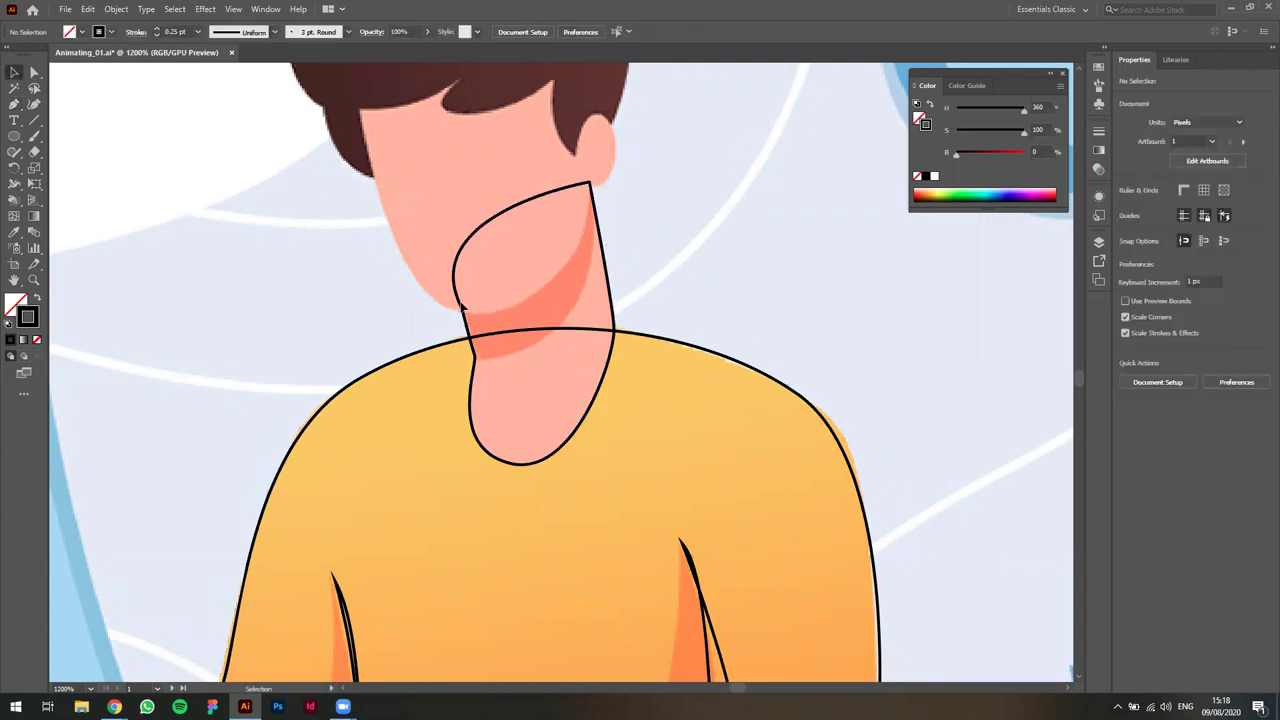
Trace a closed head outline with the Pen tool, following the face and jaw and rounding over the hair to the hairline.
{"action": "scroll", "coordinate": [576, 288], "scroll_direction": "down", "scroll_amount": 1, "text": "alt"}
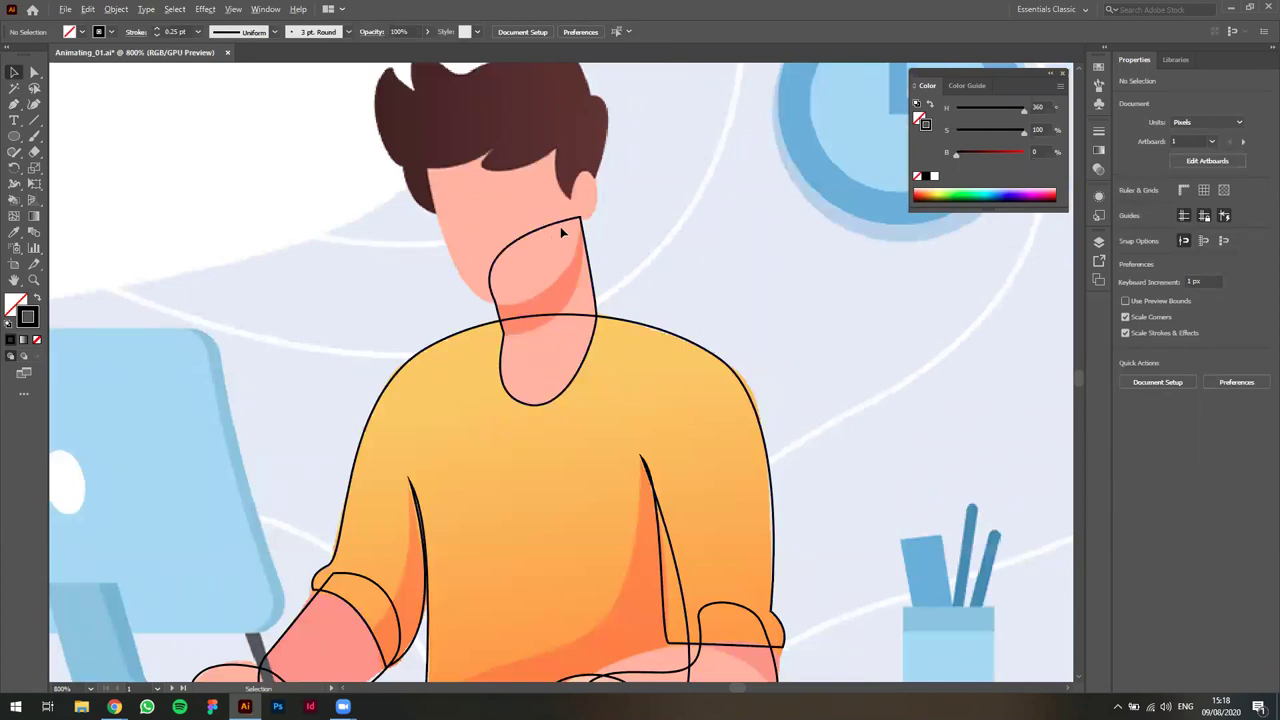
{"action": "left_click_drag", "start_coordinate": [636, 216], "coordinate": [662, 286]}
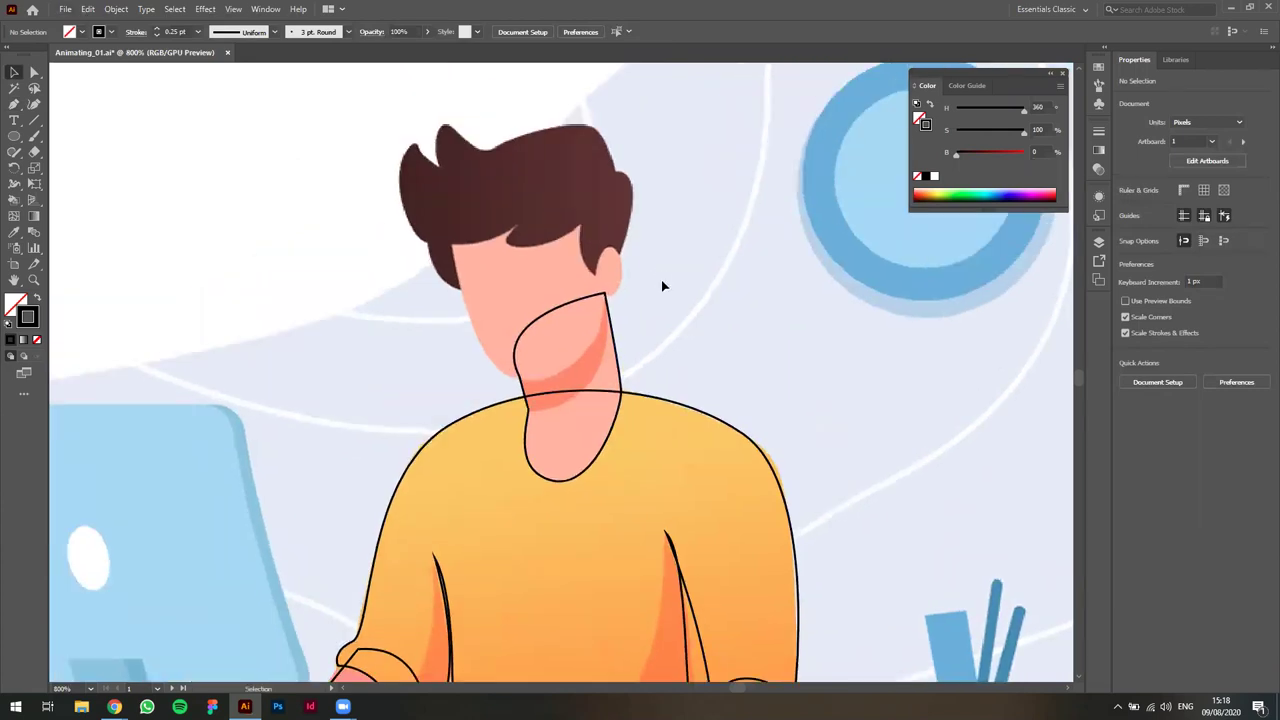
{"action": "key", "text": "p"}
{"action": "left_click", "coordinate": [452, 246]}
{"action": "left_click_drag", "start_coordinate": [528, 381], "coordinate": [593, 377]}
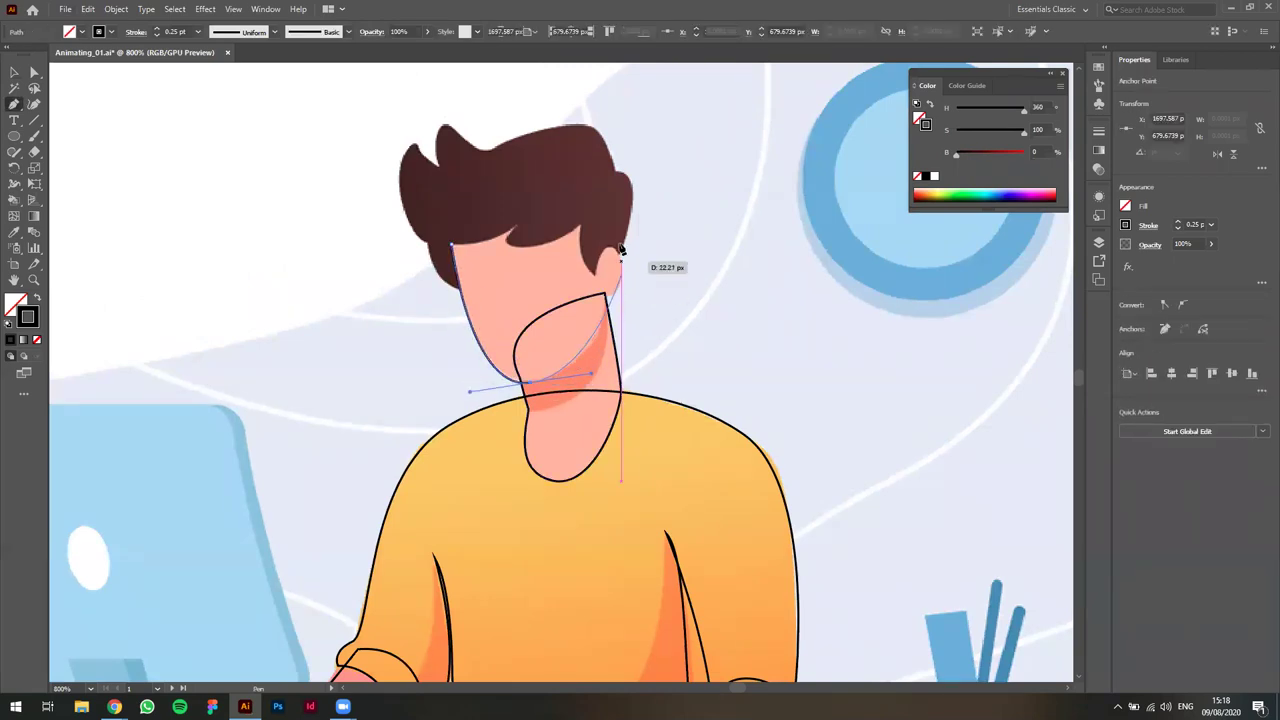
{"action": "left_click_drag", "start_coordinate": [616, 203], "coordinate": [598, 134]}
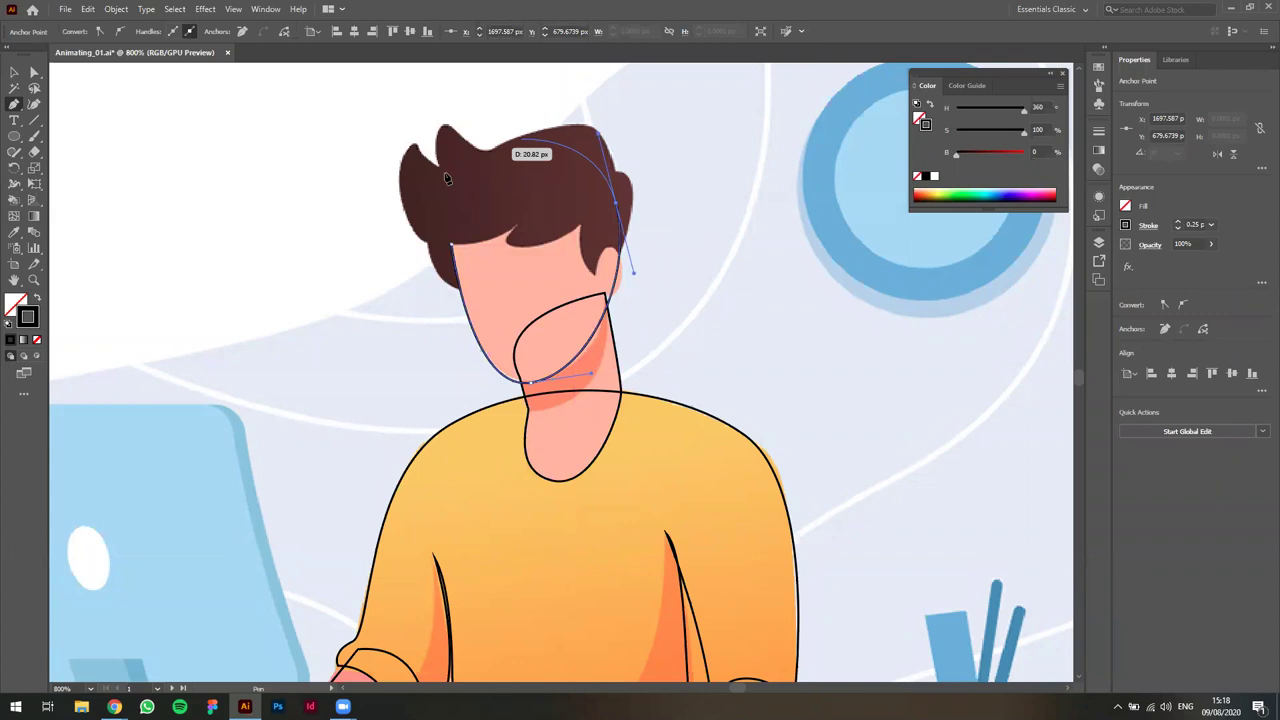
{"action": "left_click_drag", "start_coordinate": [452, 244], "coordinate": [449, 373]}
{"action": "key", "text": "v"}
{"action": "left_click", "coordinate": [711, 301]}
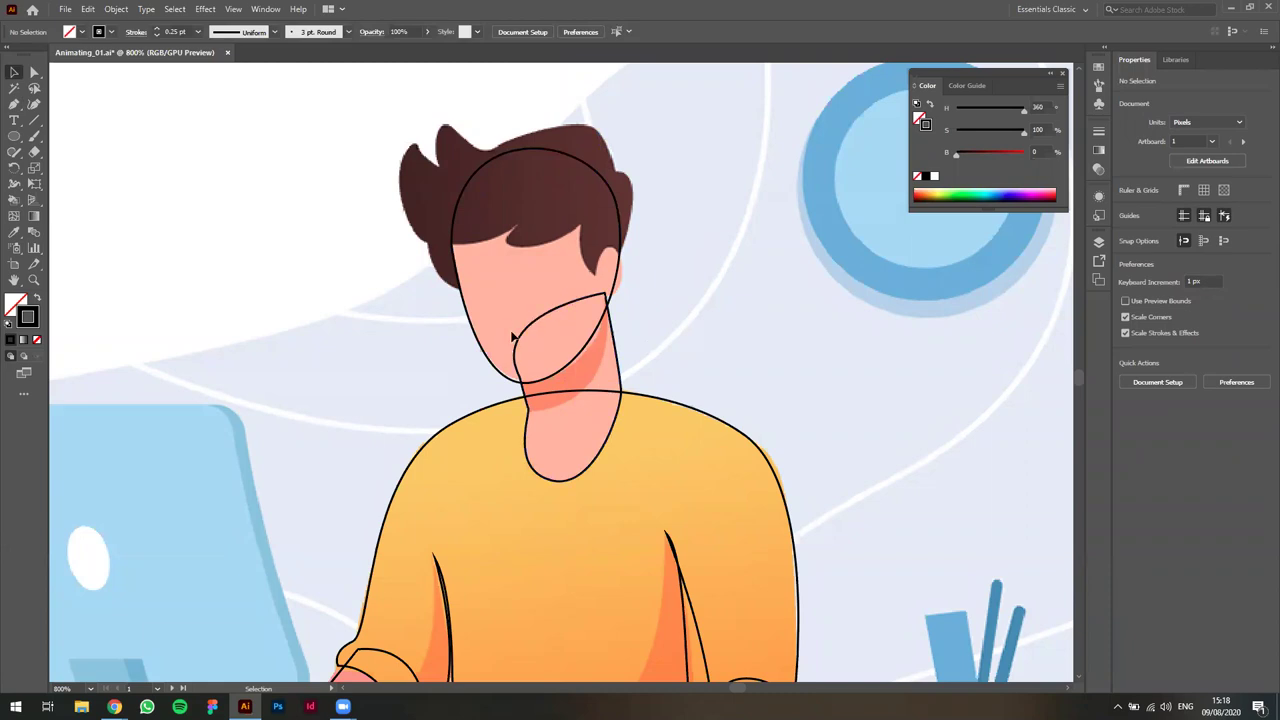
Scale the large blue-shirted character and its desk line on the second artboard down to about the small copy's size.
{"action": "scroll", "coordinate": [776, 362], "scroll_direction": "down", "scroll_amount": 2}
{"action": "left_click_drag", "start_coordinate": [866, 439], "coordinate": [776, 369]}
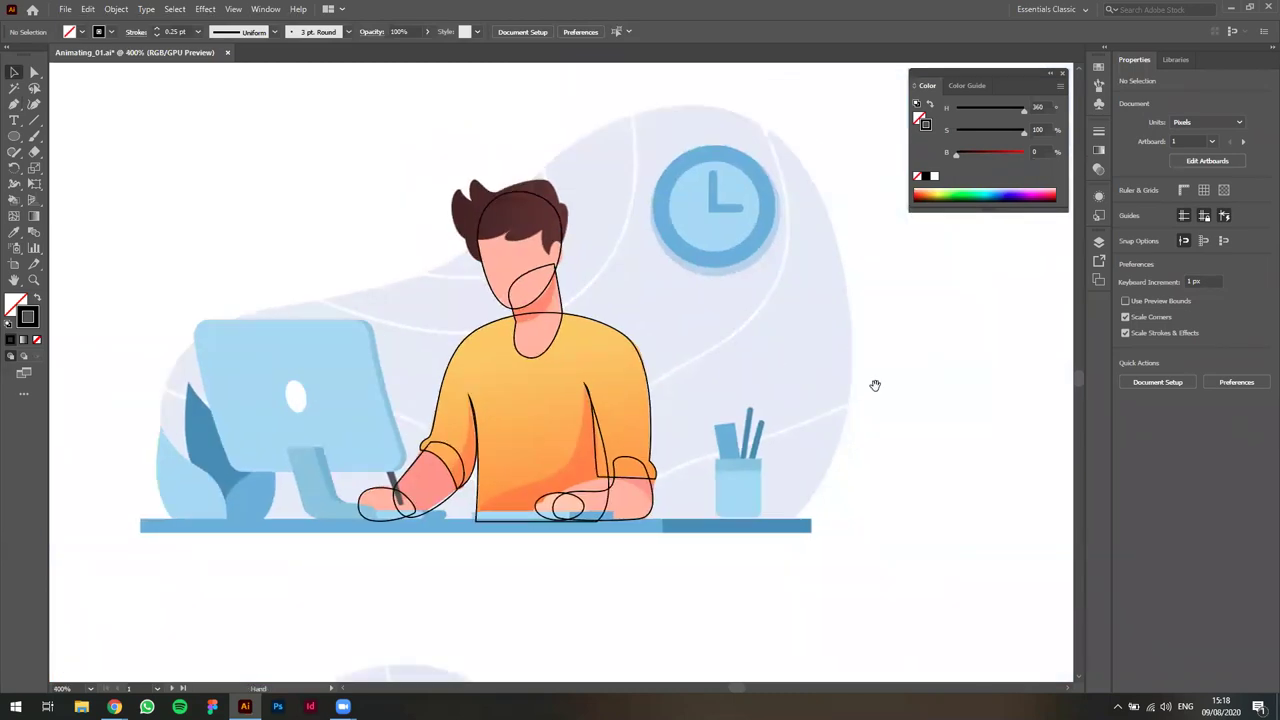
{"action": "scroll", "coordinate": [789, 432], "scroll_direction": "down", "scroll_amount": 4}
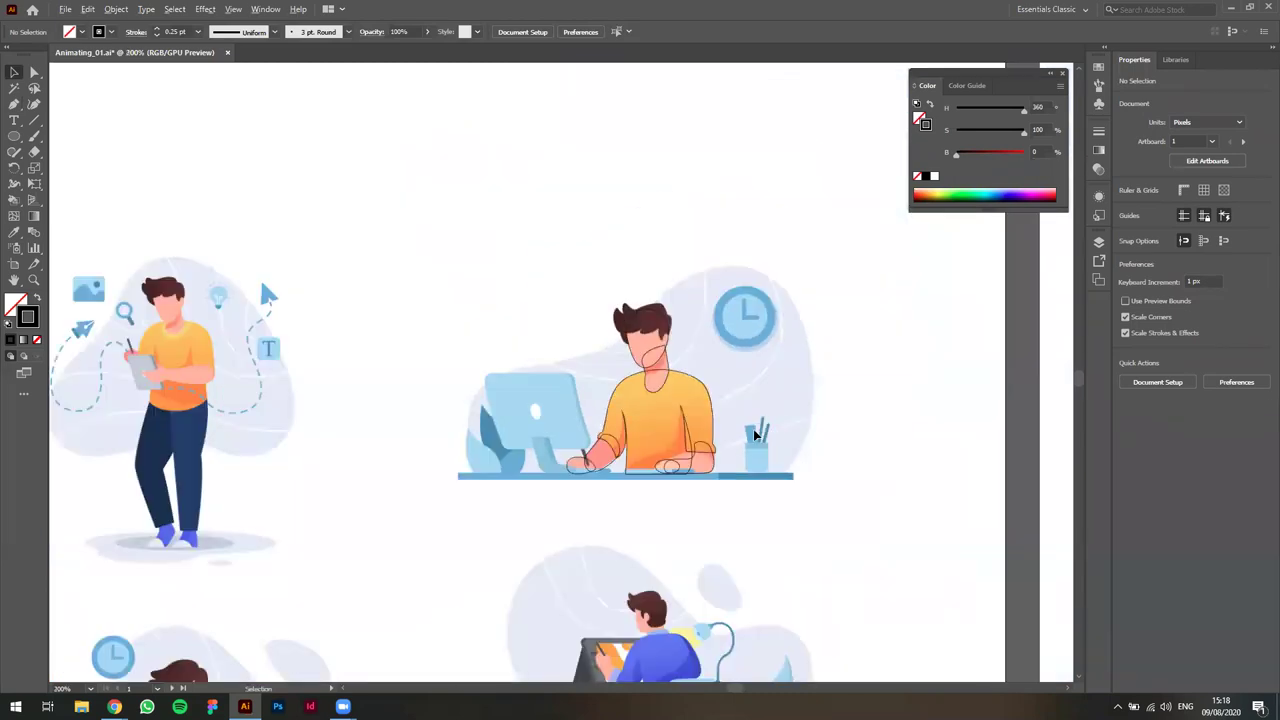
{"action": "scroll", "coordinate": [755, 443], "scroll_direction": "up", "scroll_amount": 3}
{"action": "left_click_drag", "start_coordinate": [867, 465], "coordinate": [614, 421]}
{"action": "scroll", "coordinate": [614, 421], "scroll_direction": "down", "scroll_amount": 5}
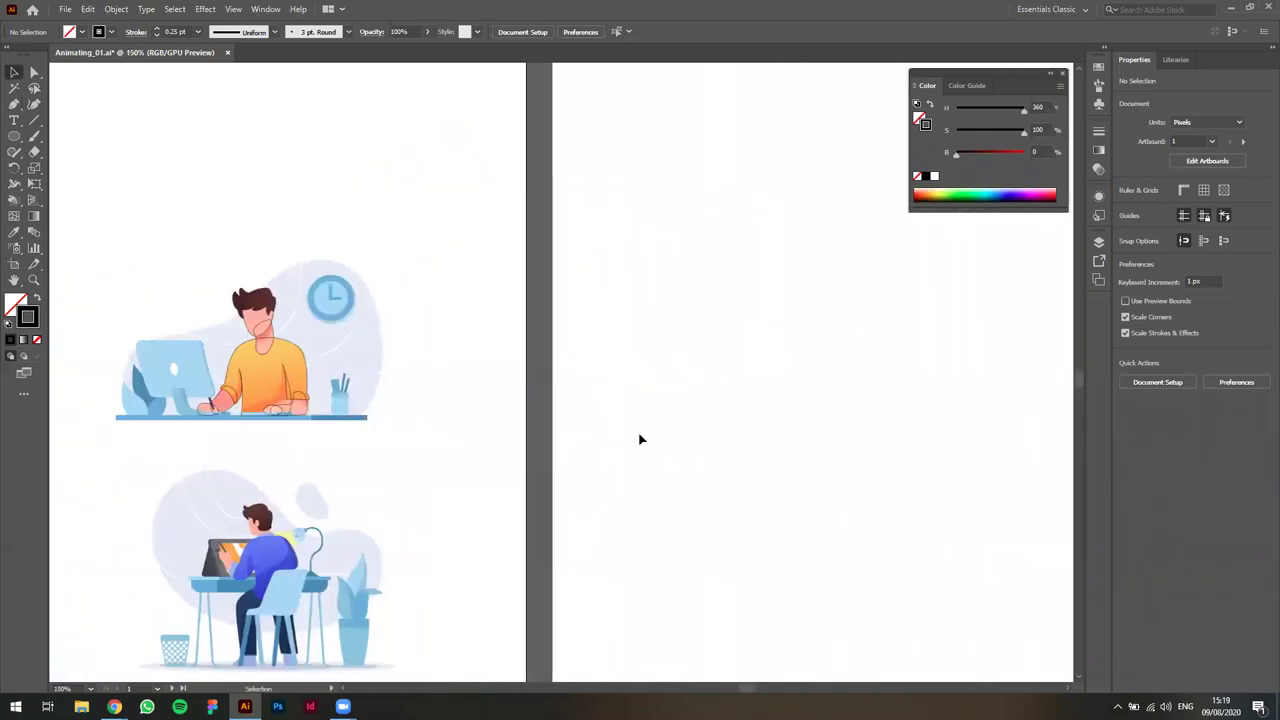
{"action": "scroll", "coordinate": [706, 454], "scroll_direction": "up", "scroll_amount": 2}
{"action": "left_click_drag", "start_coordinate": [706, 454], "coordinate": [448, 440]}
{"action": "scroll", "coordinate": [549, 414], "scroll_direction": "down", "scroll_amount": 1}
{"action": "left_click_drag", "start_coordinate": [440, 318], "coordinate": [668, 447]}
{"action": "left_click", "coordinate": [900, 350]}
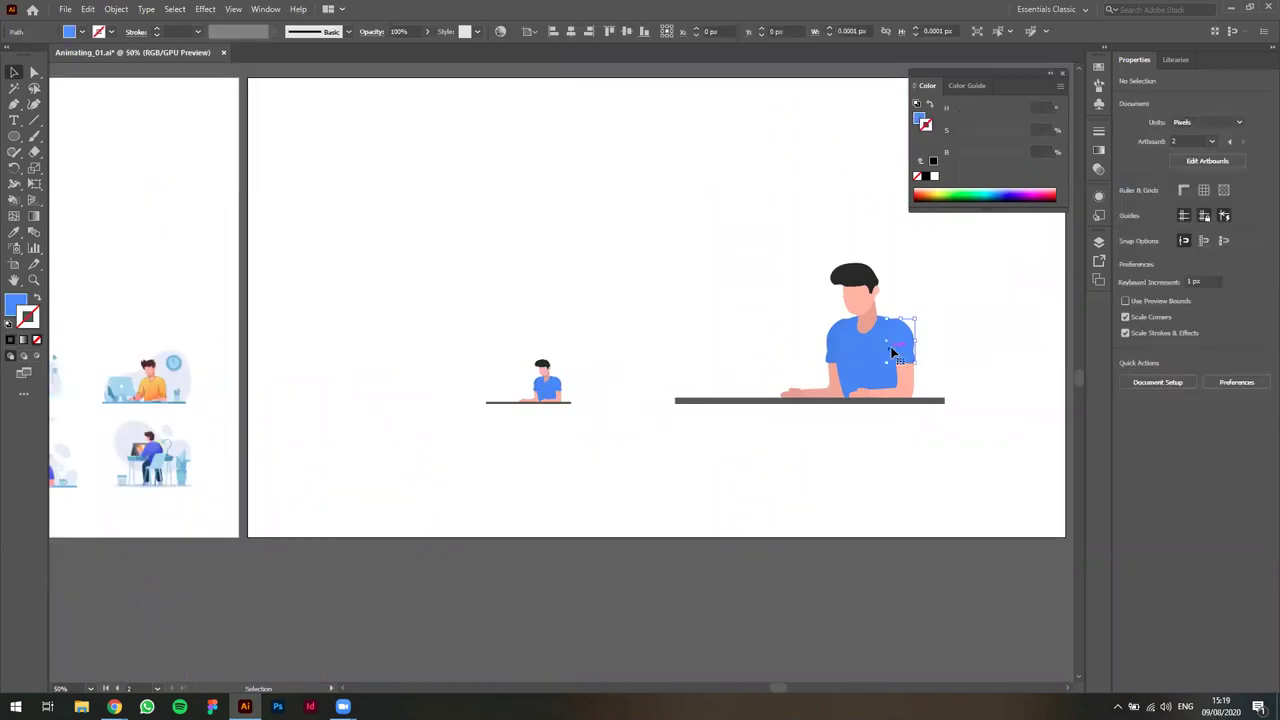
{"action": "left_click_drag", "start_coordinate": [664, 250], "coordinate": [965, 443]}
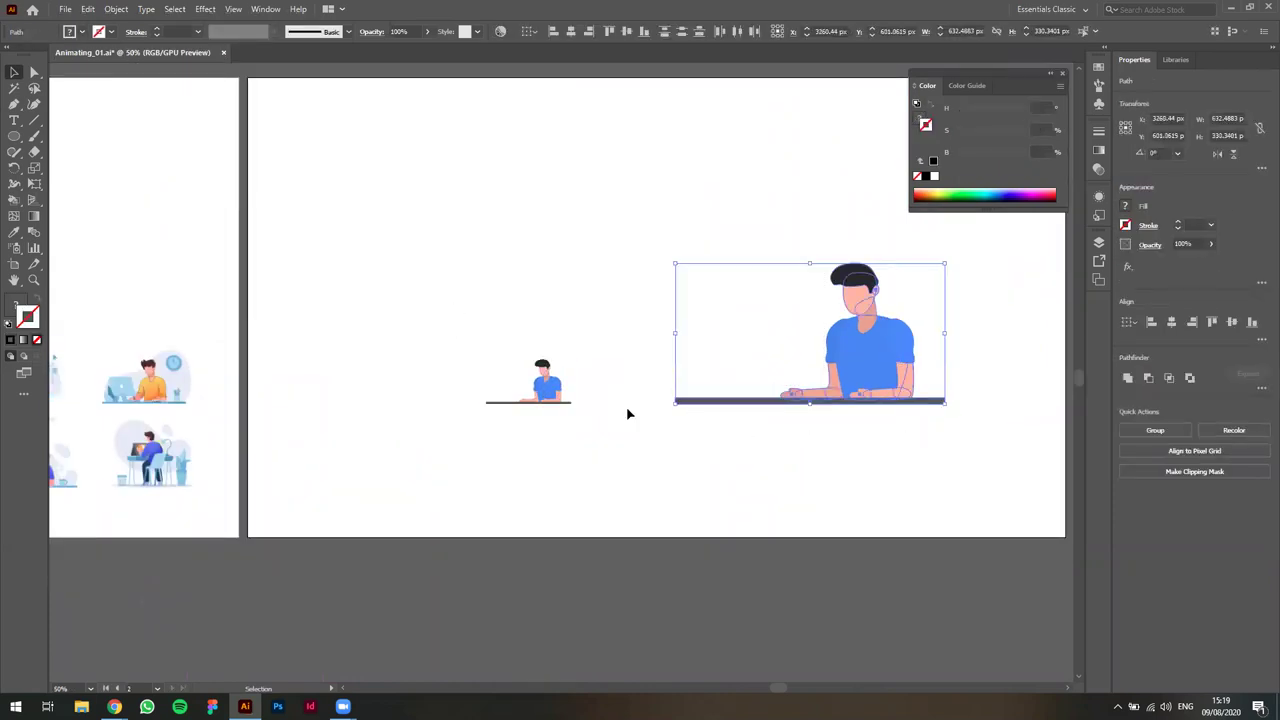
{"action": "left_click_drag", "start_coordinate": [677, 262], "coordinate": [857, 358]}
Move the two small blue-shirted characters side by side into the lower-right corner of the second artboard.
{"action": "left_click_drag", "start_coordinate": [430, 336], "coordinate": [930, 446]}
{"action": "left_click", "coordinate": [725, 456]}
{"action": "left_click_drag", "start_coordinate": [470, 340], "coordinate": [657, 437]}
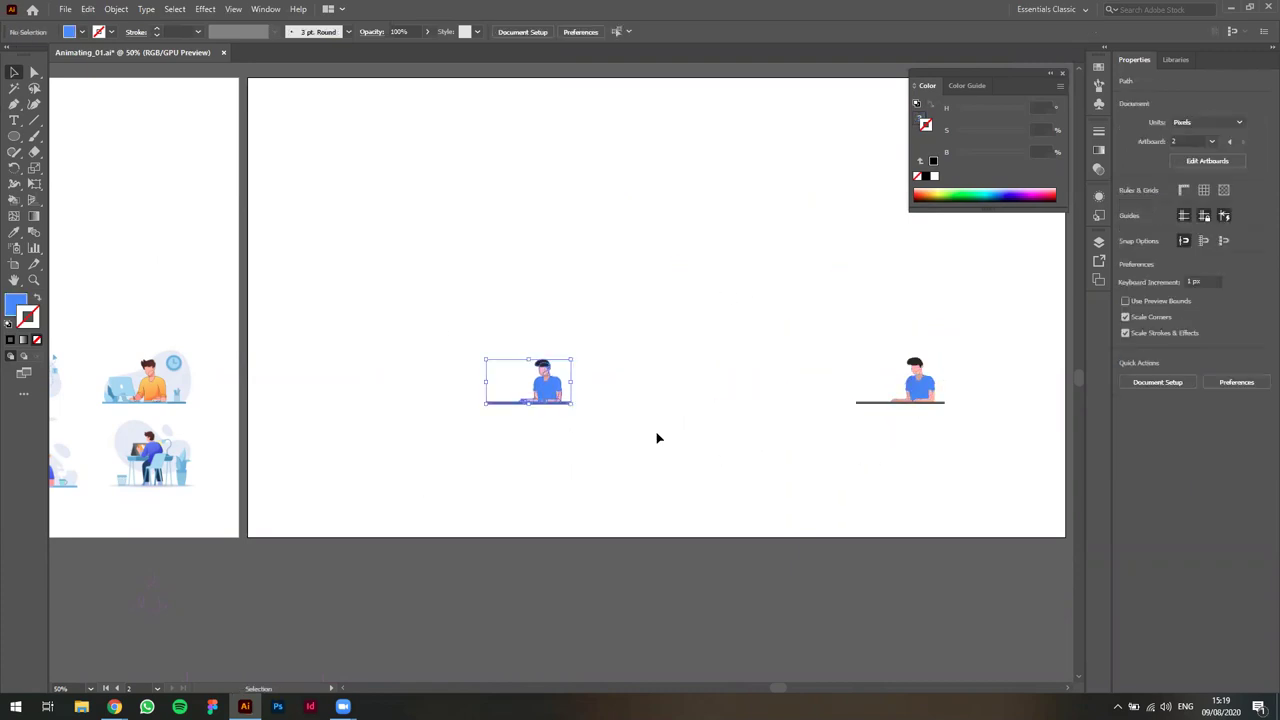
{"action": "left_click_drag", "start_coordinate": [763, 354], "coordinate": [955, 420]}
{"action": "left_click", "coordinate": [806, 420]}
{"action": "left_click_drag", "start_coordinate": [568, 402], "coordinate": [828, 397]}
{"action": "left_click_drag", "start_coordinate": [903, 420], "coordinate": [912, 527]}
{"action": "left_click", "coordinate": [512, 464]}
{"action": "left_click_drag", "start_coordinate": [563, 445], "coordinate": [1066, 381]}
Copy all the traced outlines from the man-at-desk reference onto the empty area of the second artboard.
{"action": "scroll", "coordinate": [545, 314], "scroll_direction": "up", "scroll_amount": 2}
{"action": "left_click_drag", "start_coordinate": [779, 406], "coordinate": [609, 443]}
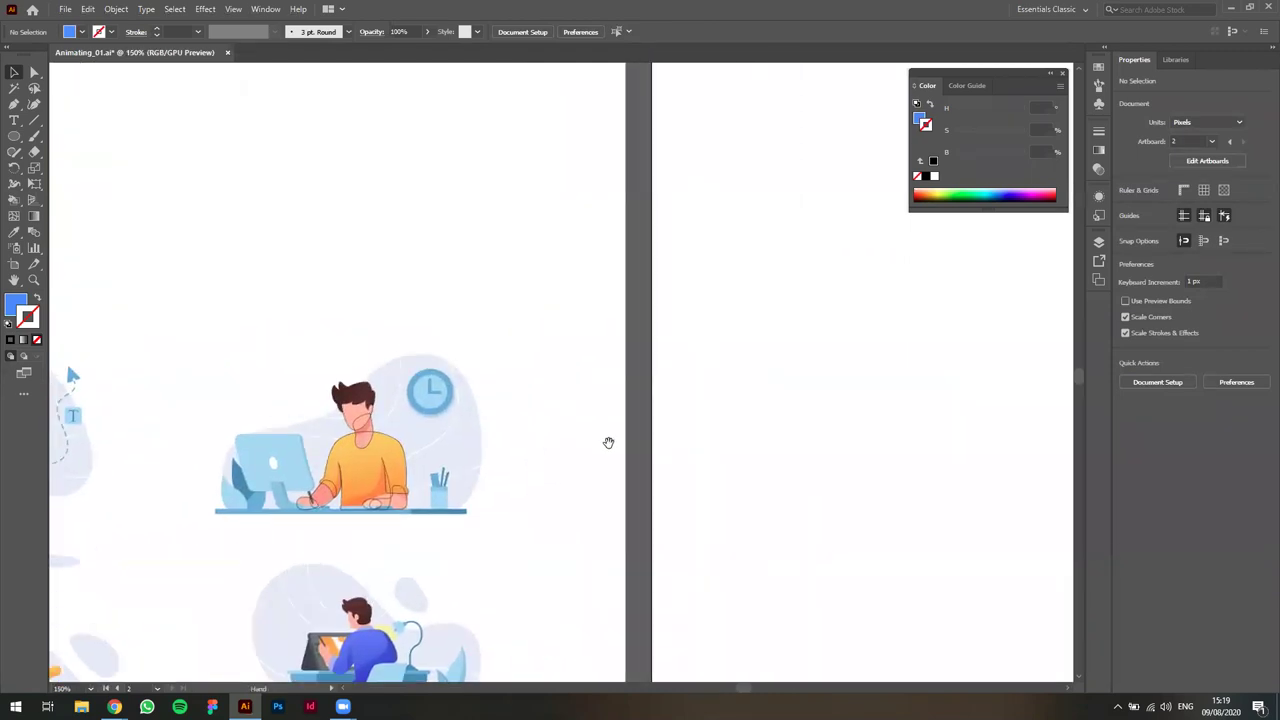
{"action": "scroll", "coordinate": [738, 450], "scroll_direction": "down", "scroll_amount": 2}
{"action": "scroll", "coordinate": [686, 454], "scroll_direction": "up", "scroll_amount": 1}
{"action": "scroll", "coordinate": [686, 459], "scroll_direction": "up", "scroll_amount": 1}
{"action": "scroll", "coordinate": [692, 468], "scroll_direction": "down", "scroll_amount": 3}
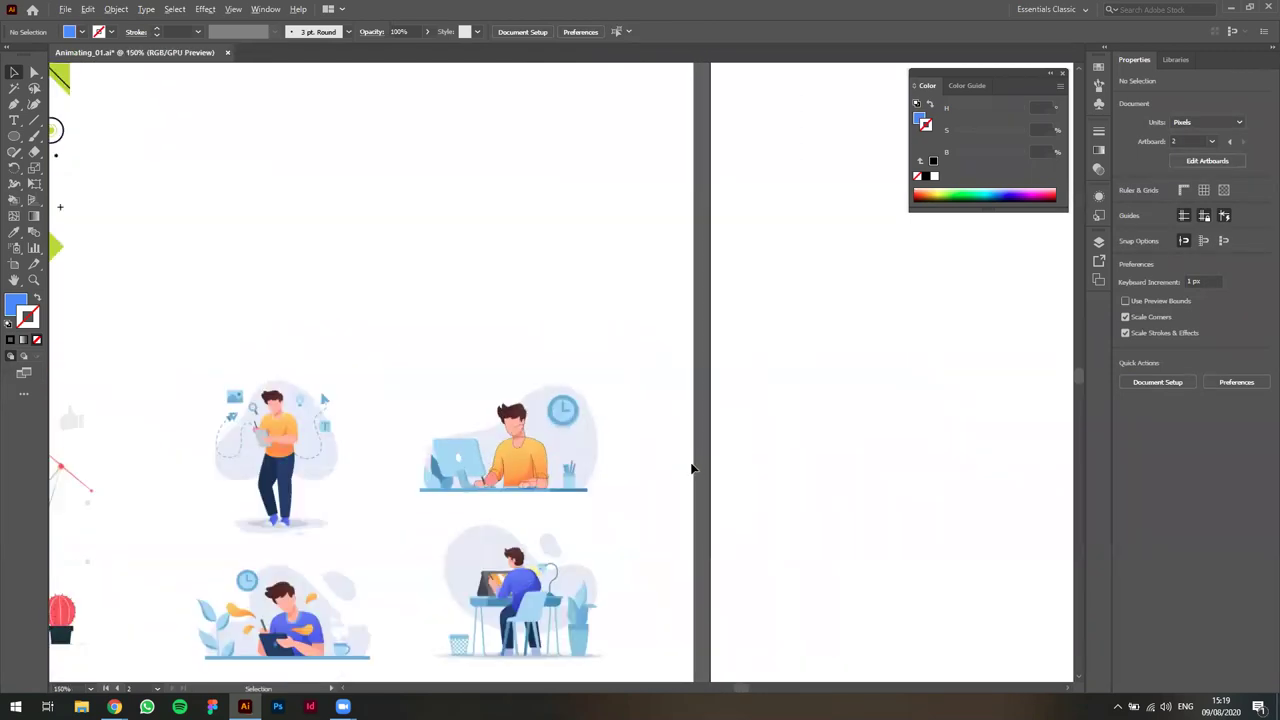
{"action": "scroll", "coordinate": [951, 394], "scroll_direction": "down", "scroll_amount": 2}
{"action": "left_click_drag", "start_coordinate": [951, 394], "coordinate": [675, 425]}
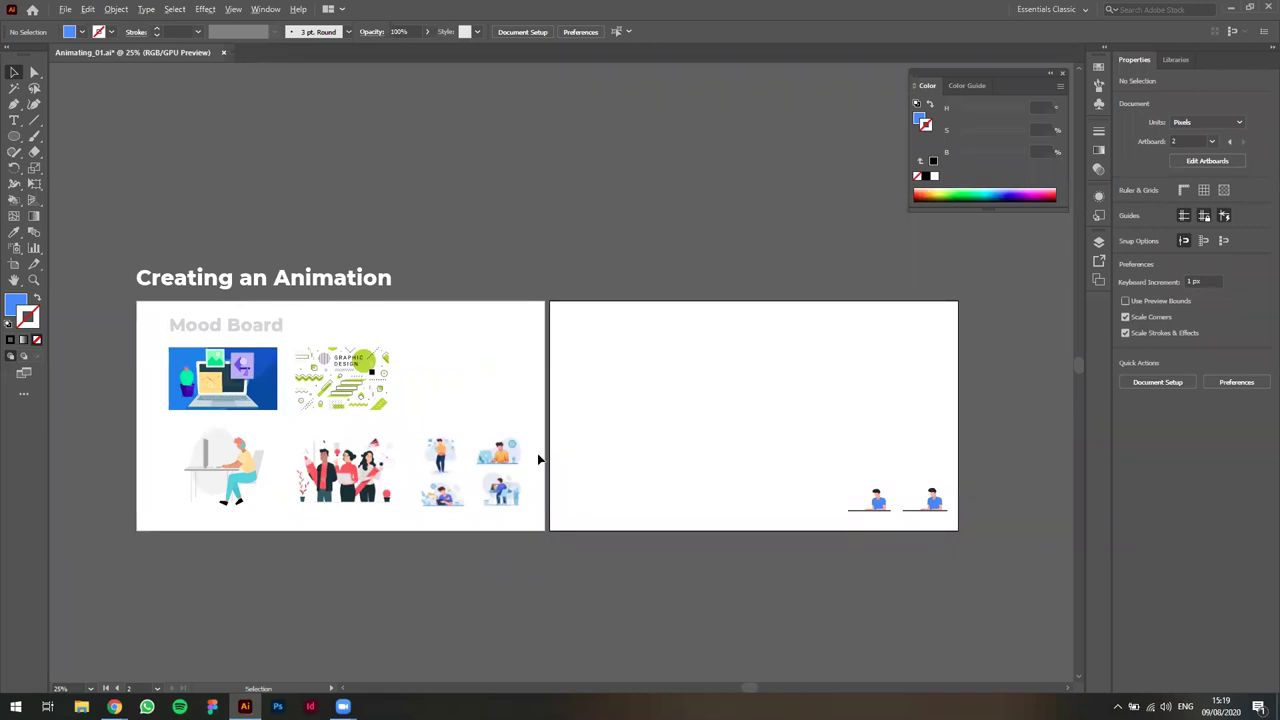
{"action": "scroll", "coordinate": [538, 459], "scroll_direction": "up", "scroll_amount": 6}
{"action": "left_click_drag", "start_coordinate": [564, 521], "coordinate": [643, 485]}
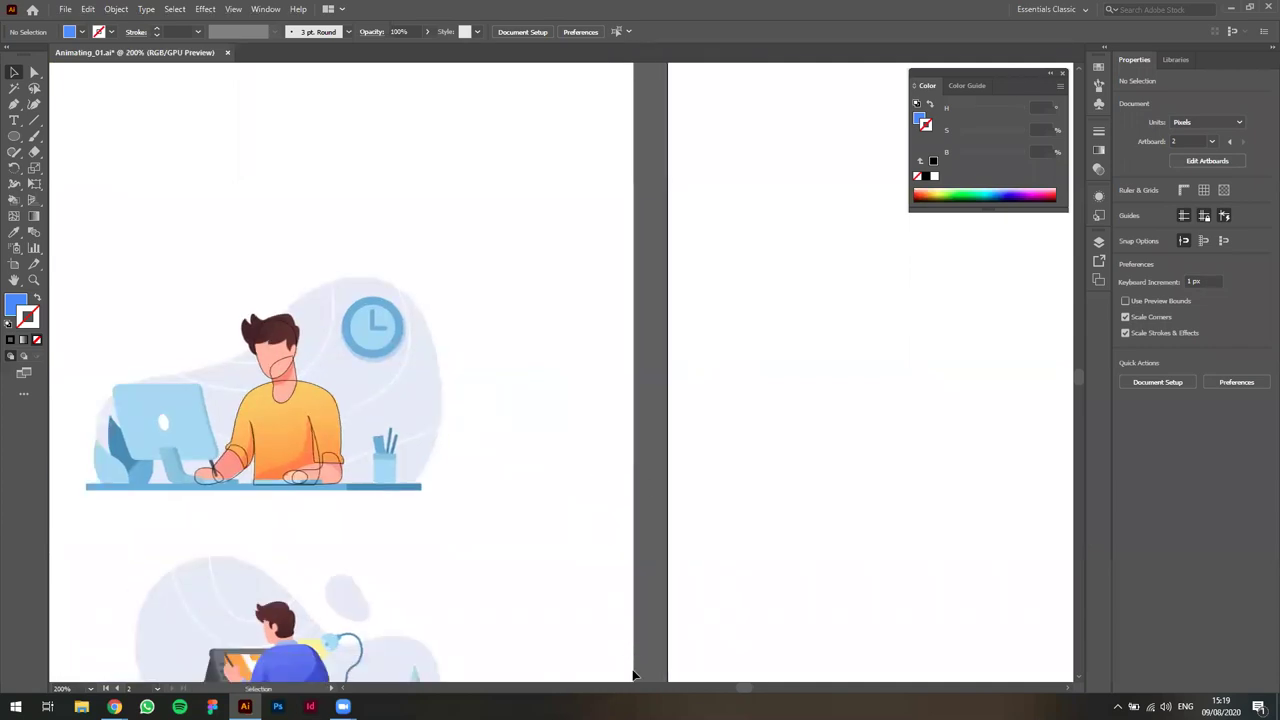
{"action": "left_click", "coordinate": [330, 398]}
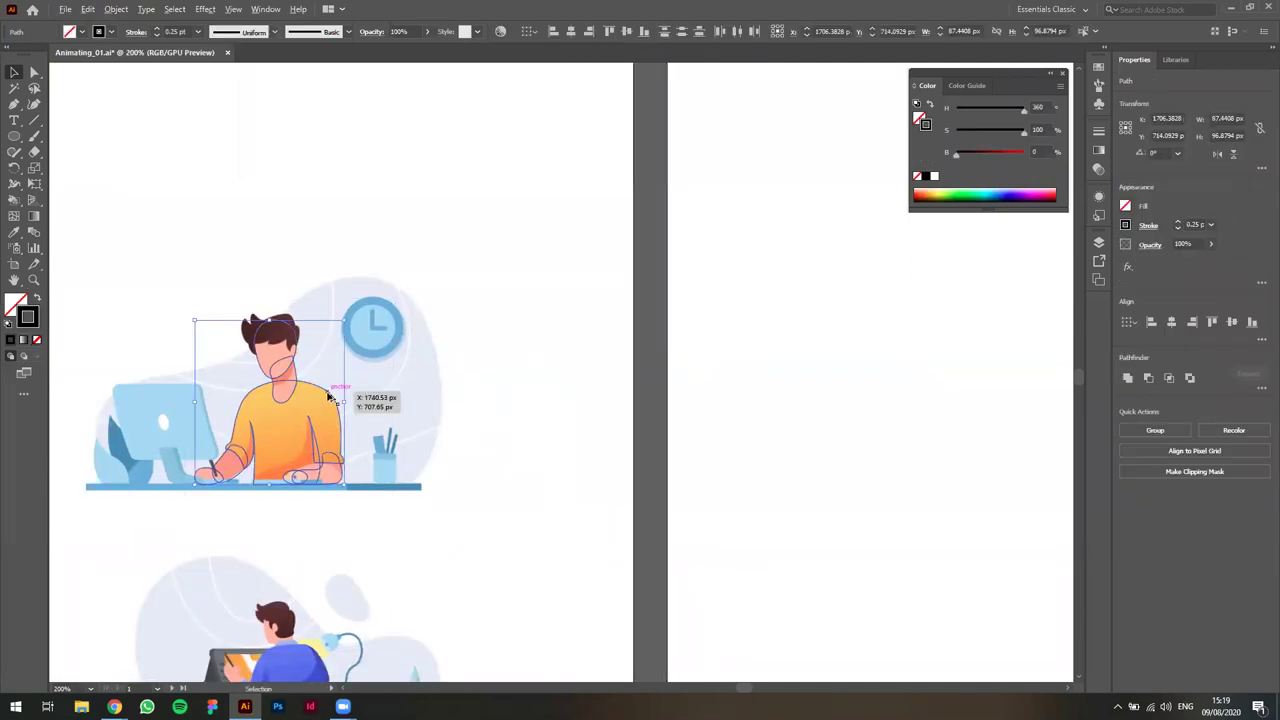
{"action": "left_click_drag", "start_coordinate": [330, 398], "coordinate": [894, 382]}
{"action": "left_click", "coordinate": [944, 434]}
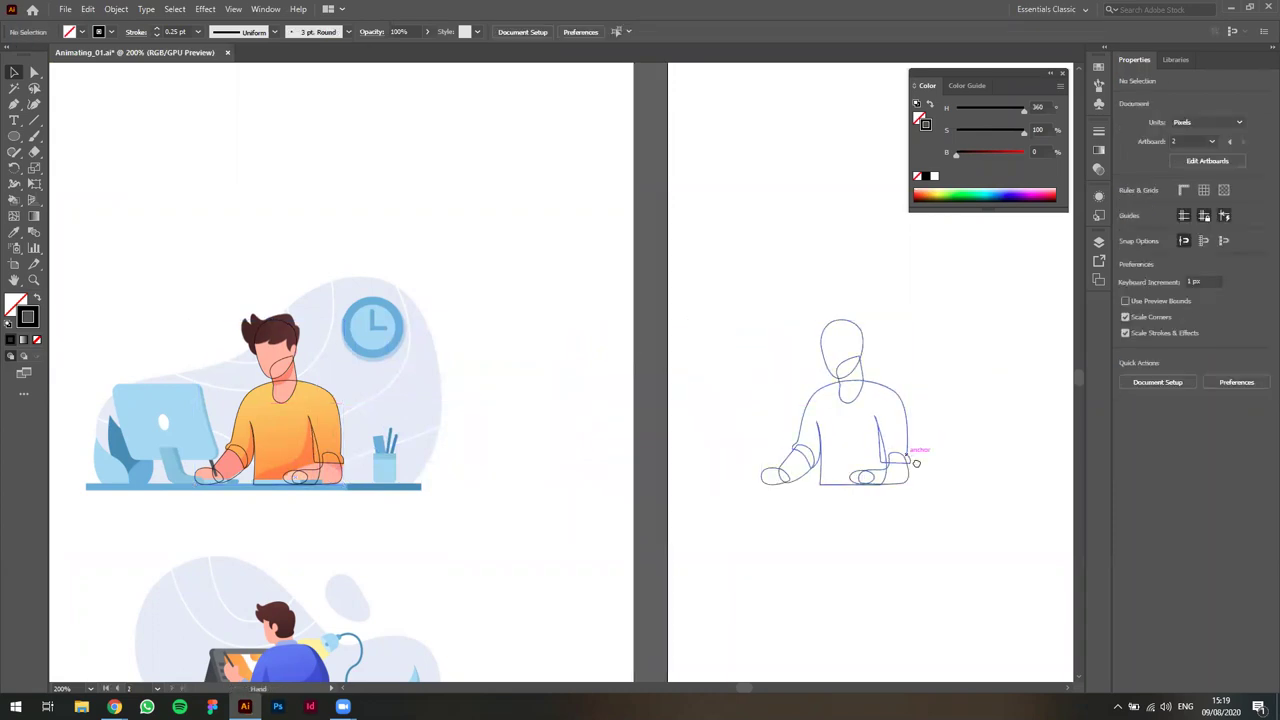
Examine the copied outlines on the second artboard against the traced man-at-desk reference.
{"action": "left_click_drag", "start_coordinate": [199, 426], "coordinate": [113, 434]}
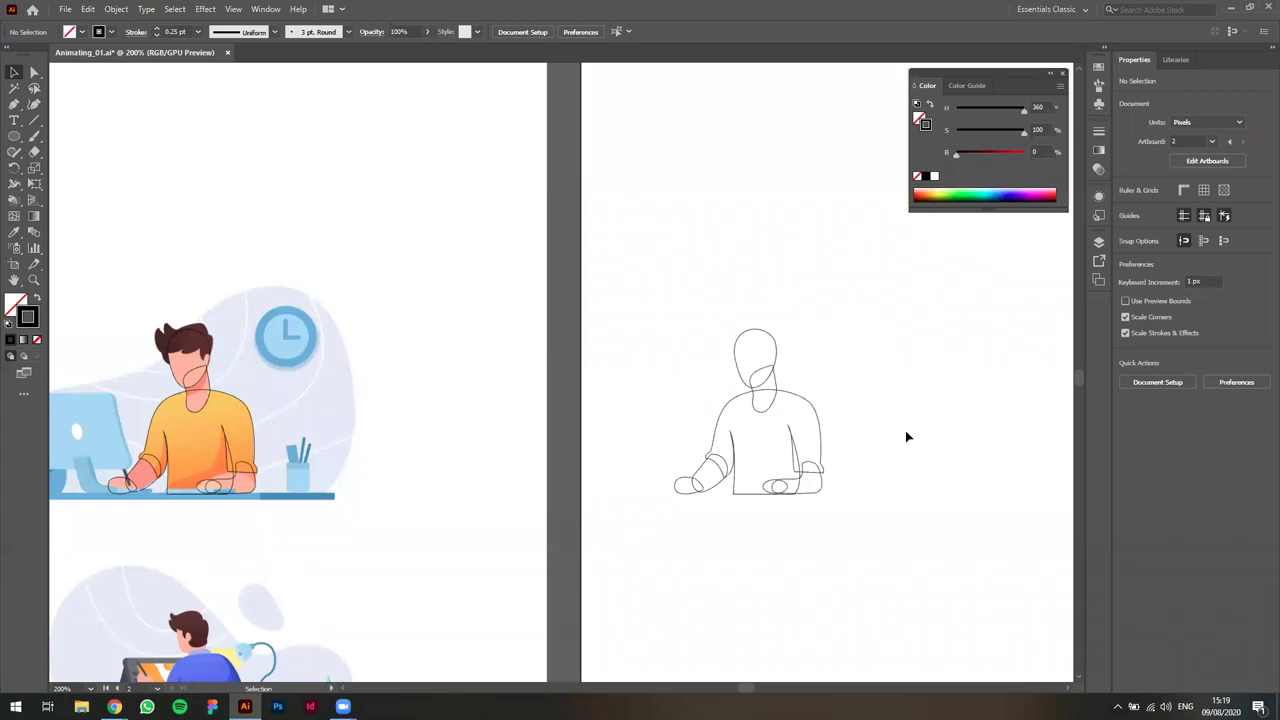
{"action": "scroll", "coordinate": [889, 484], "scroll_direction": "up", "scroll_amount": 1}
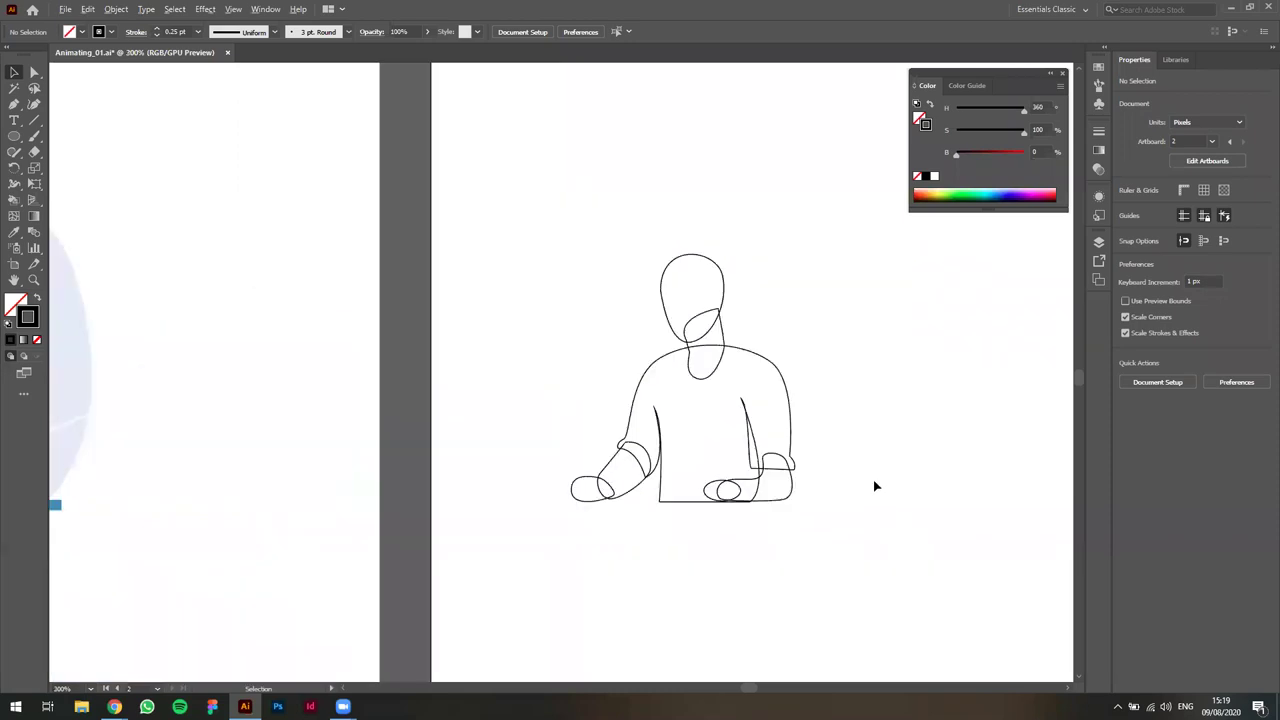
{"action": "left_click_drag", "start_coordinate": [882, 508], "coordinate": [832, 538]}
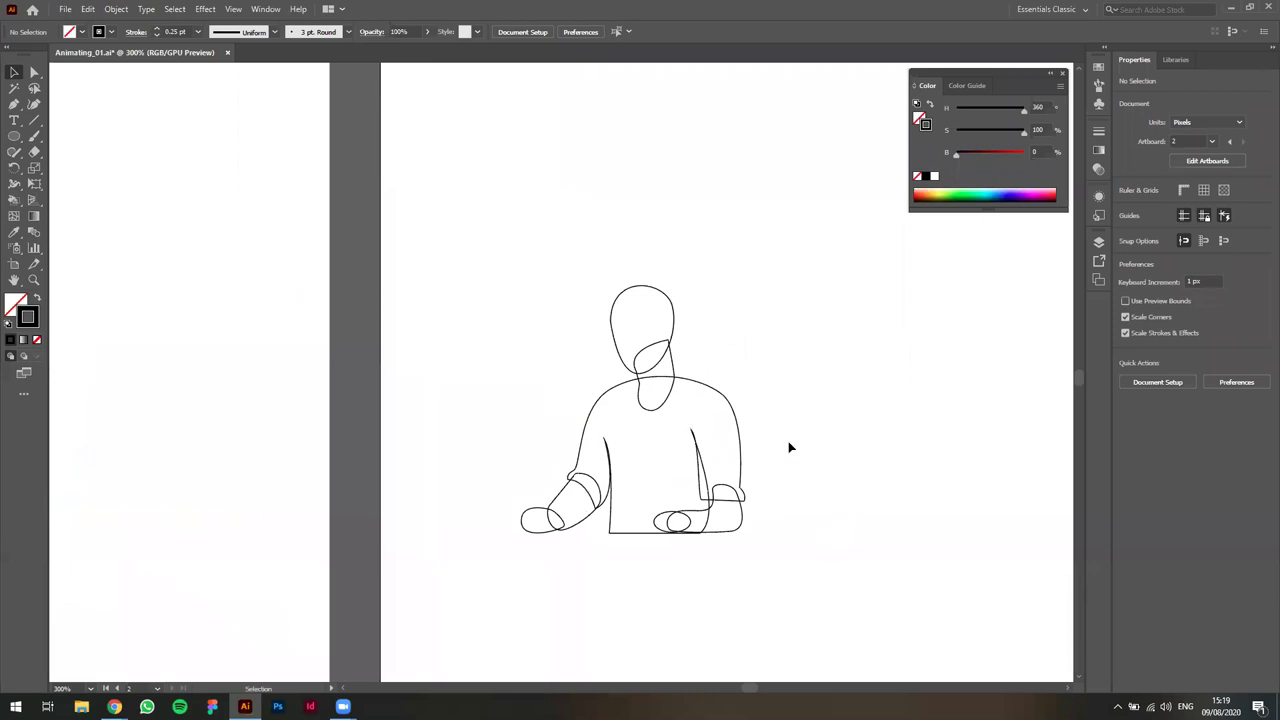
{"action": "scroll", "coordinate": [822, 385], "scroll_direction": "left", "scroll_amount": 3}
{"action": "scroll", "coordinate": [825, 385], "scroll_direction": "down", "scroll_amount": 1}
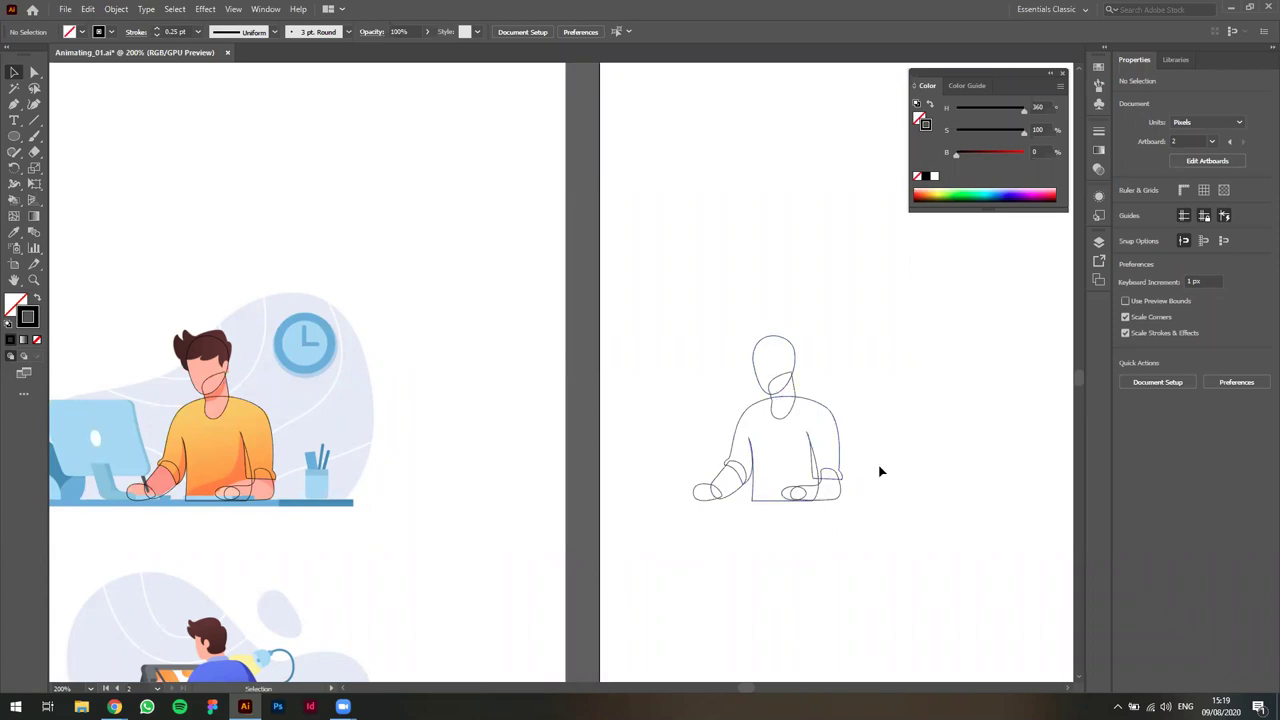
{"action": "scroll", "coordinate": [862, 464], "scroll_direction": "up", "scroll_amount": 1, "text": "alt"}
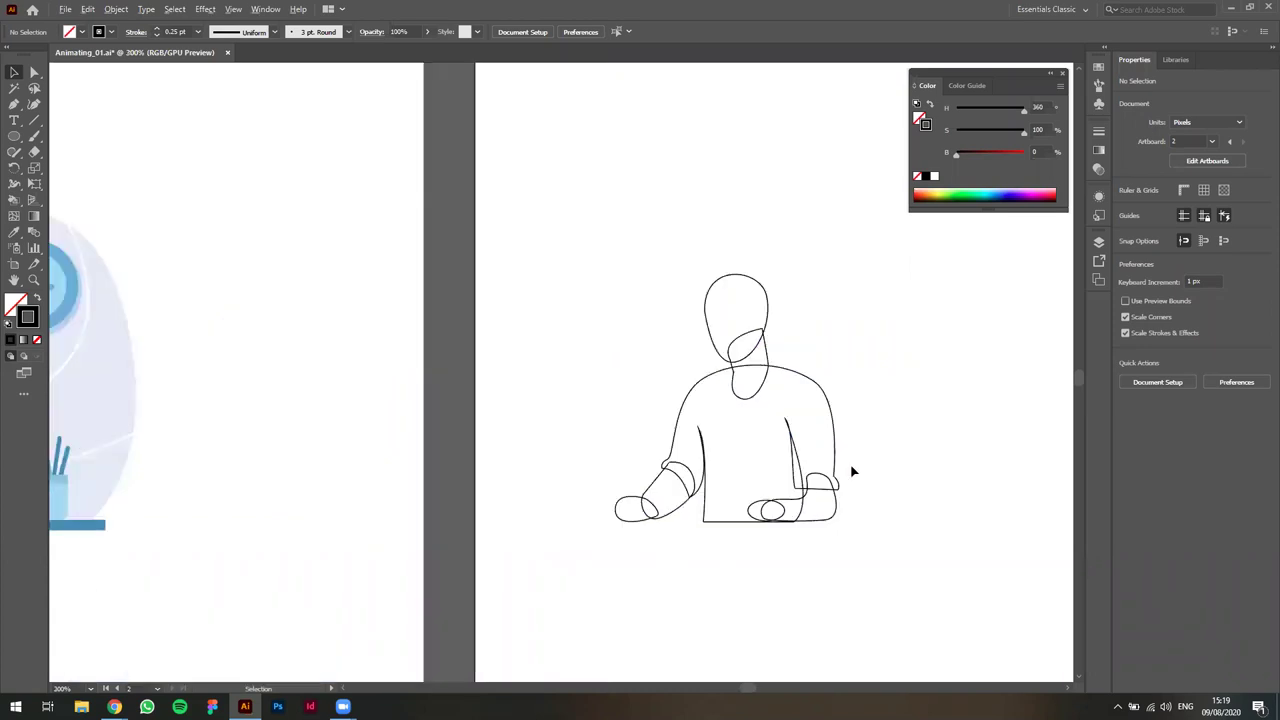
{"action": "scroll", "coordinate": [853, 508], "scroll_direction": "up", "scroll_amount": 1, "text": "alt"}
{"action": "left_click_drag", "start_coordinate": [835, 540], "coordinate": [800, 598]}
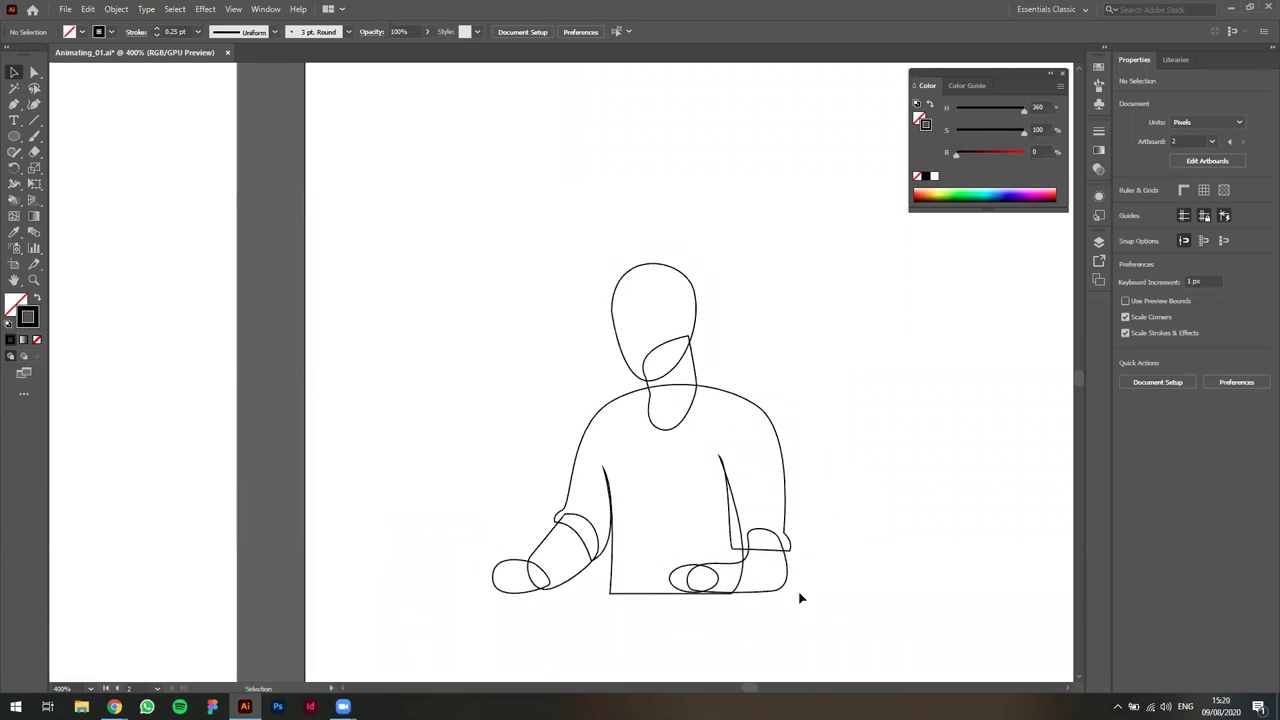
{"action": "scroll", "coordinate": [798, 598], "scroll_direction": "down", "scroll_amount": 3, "text": "alt"}
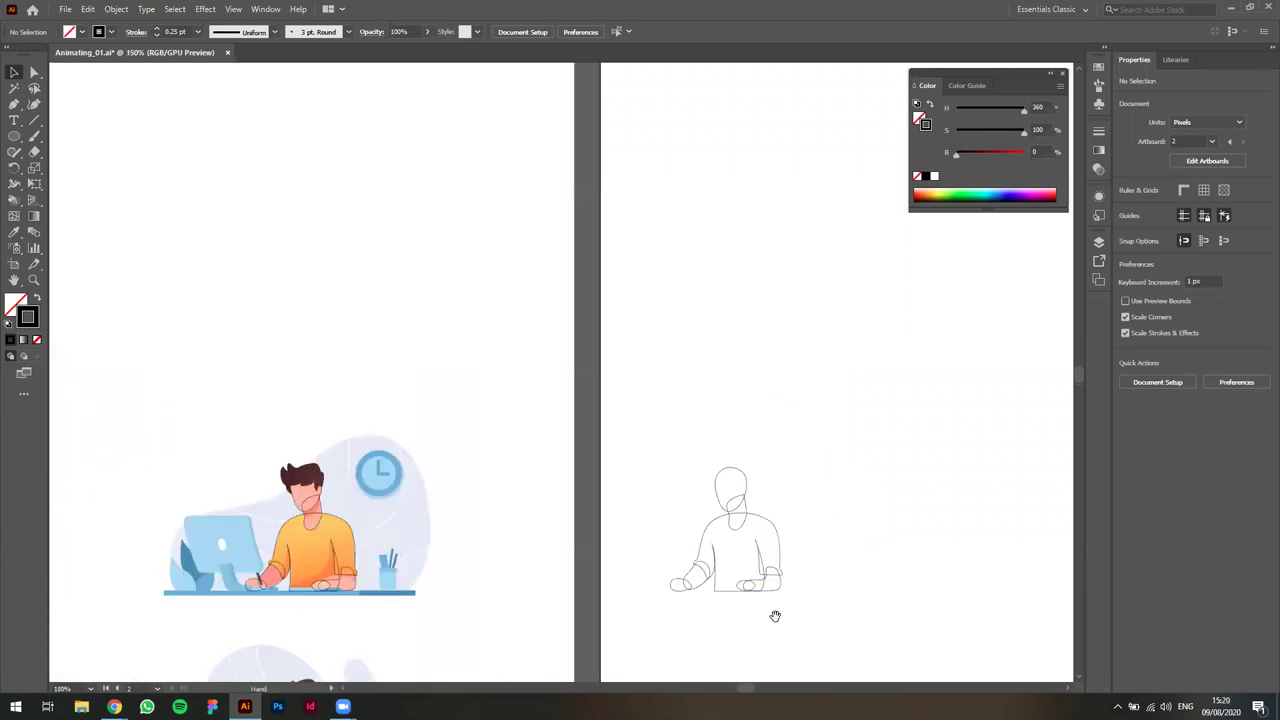
{"action": "scroll", "coordinate": [775, 530], "scroll_direction": "up", "scroll_amount": 1, "text": "alt"}
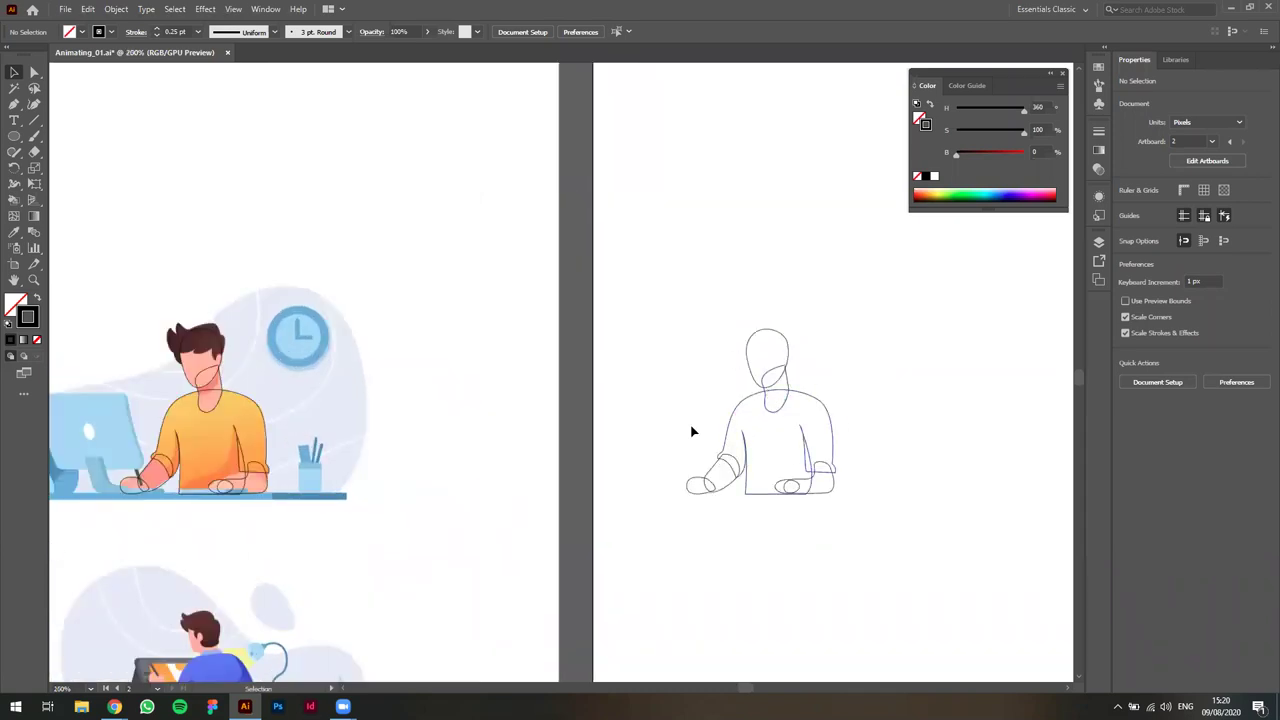
{"action": "scroll", "coordinate": [606, 486], "scroll_direction": "up", "scroll_amount": 3, "text": "alt"}
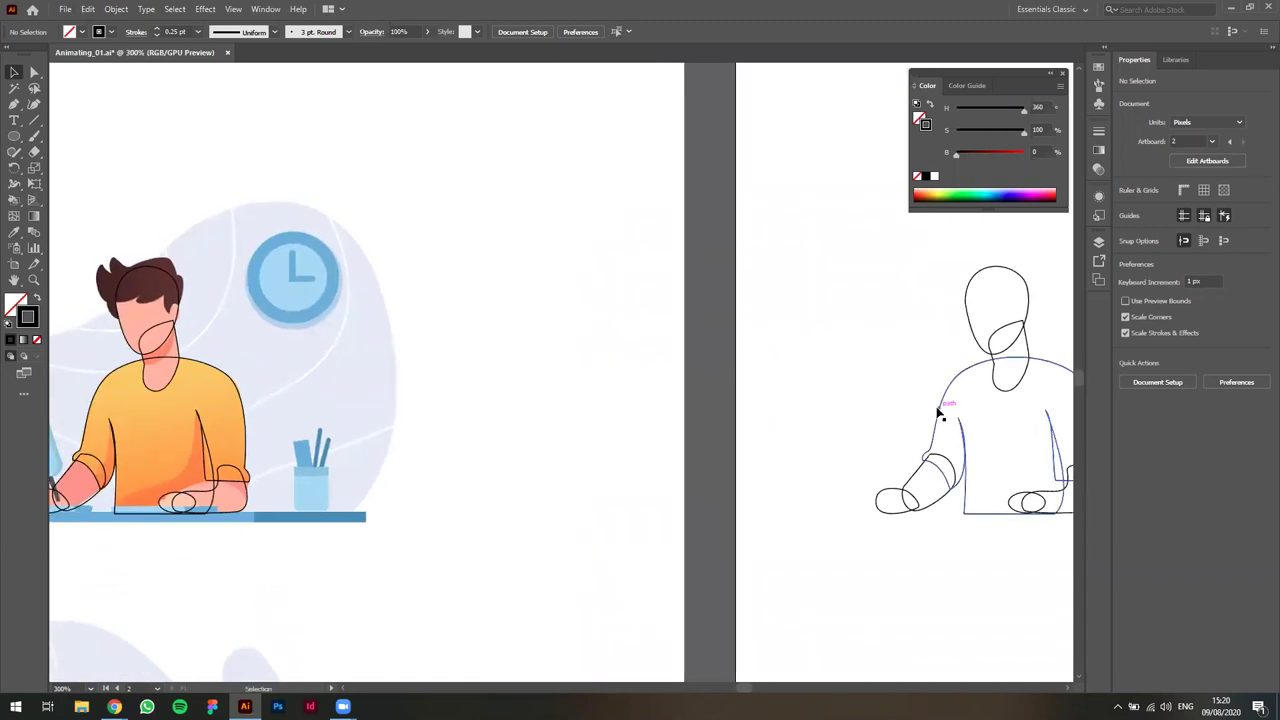
Give the copied shirt outline a fill without stroke, using the orange sampled from the reference shirt.
{"action": "left_click", "coordinate": [940, 412]}
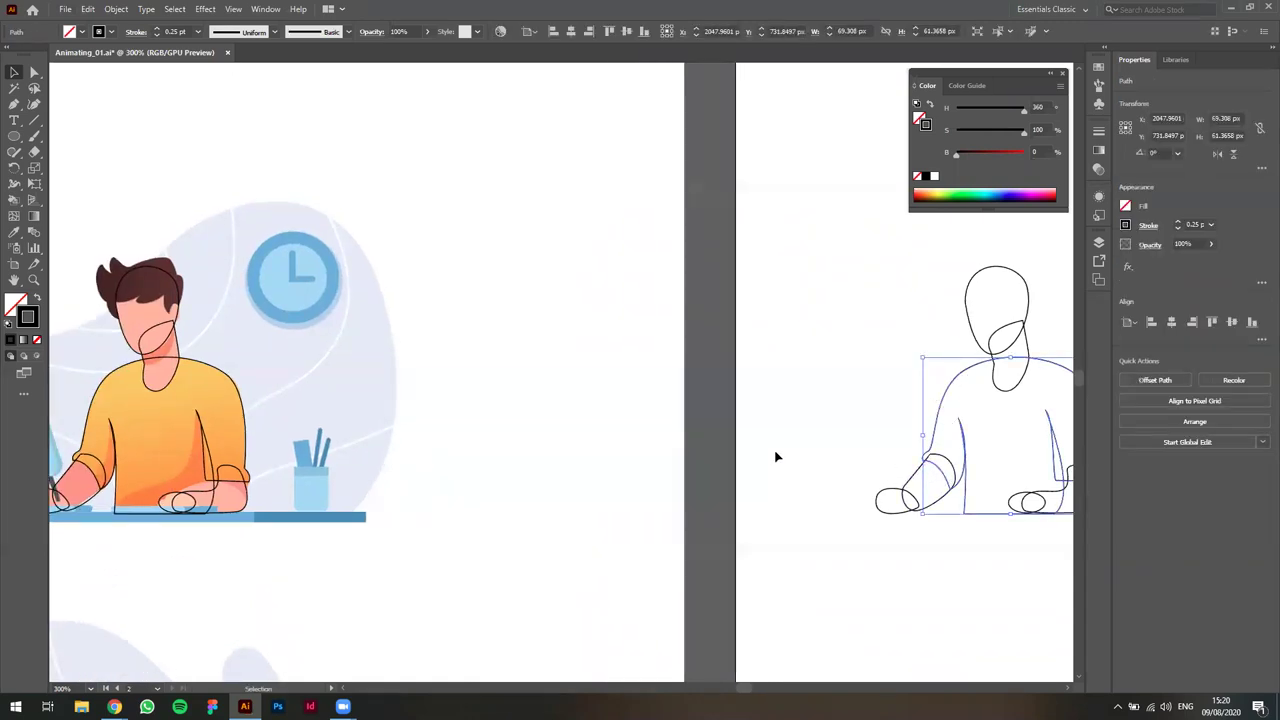
{"action": "scroll", "coordinate": [776, 457], "scroll_direction": "right", "scroll_amount": 2}
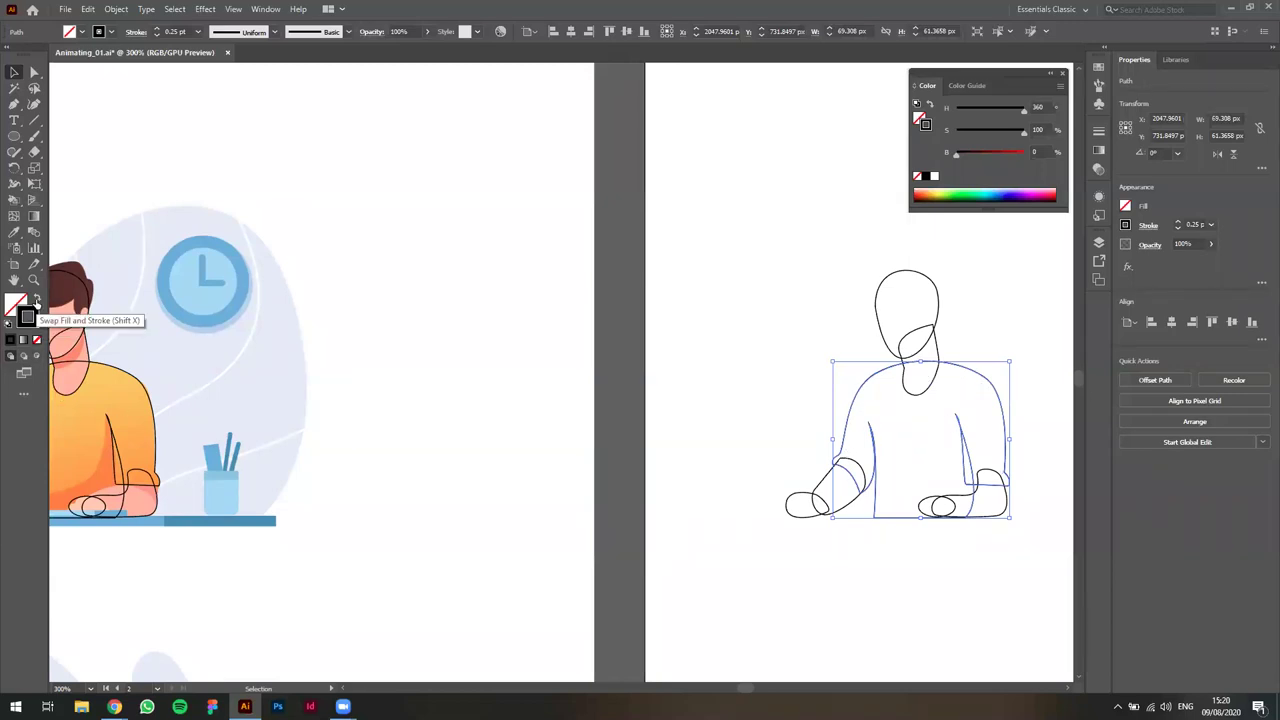
{"action": "left_click", "coordinate": [36, 300]}
{"action": "scroll", "coordinate": [462, 526], "scroll_direction": "left", "scroll_amount": 2}
{"action": "key", "text": "i"}
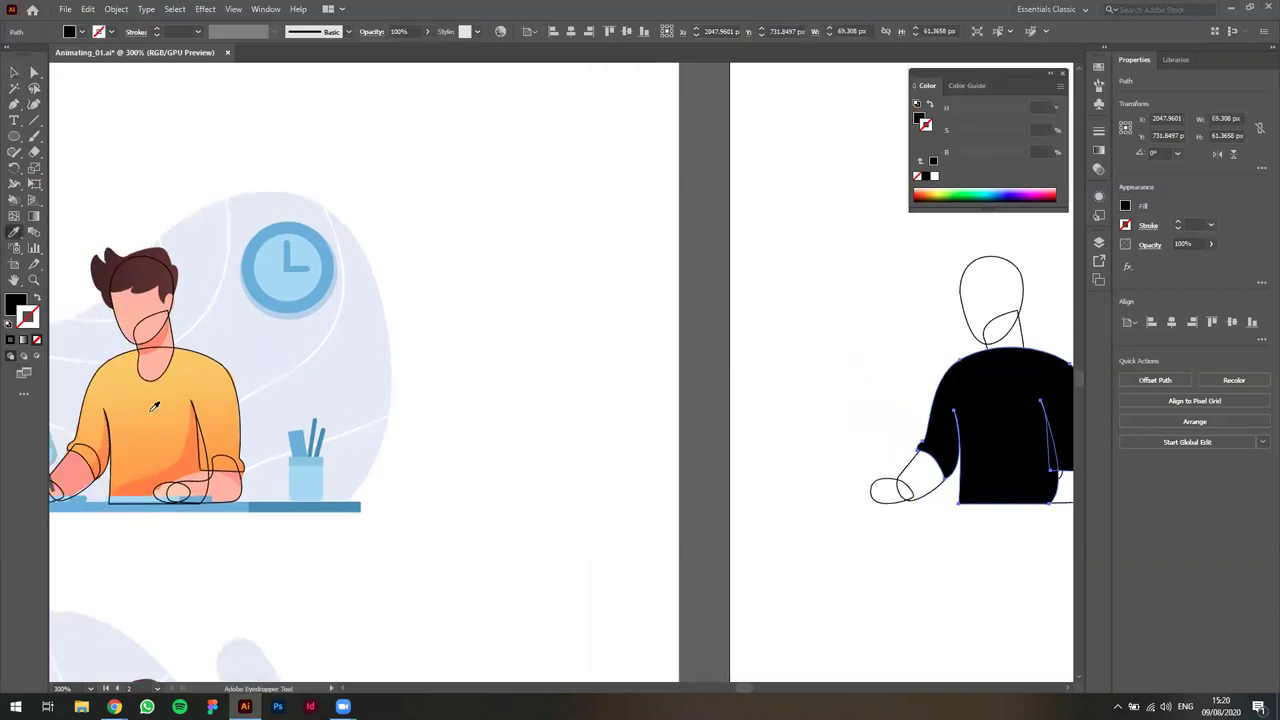
{"action": "left_click", "coordinate": [157, 406]}
{"action": "key", "text": "v"}
{"action": "left_click", "coordinate": [736, 416]}
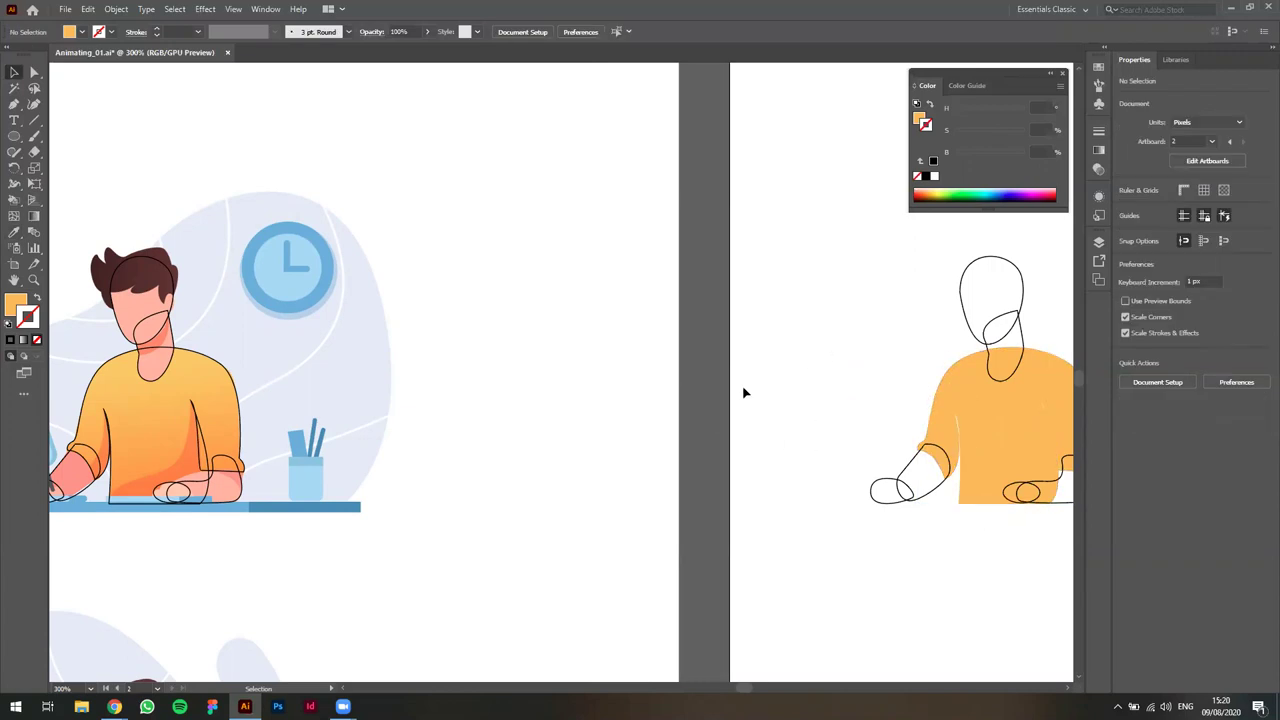
Fill the copied neck shape with the pink skin colour sampled from the reference's neck.
{"action": "left_click_drag", "start_coordinate": [725, 393], "coordinate": [704, 400]}
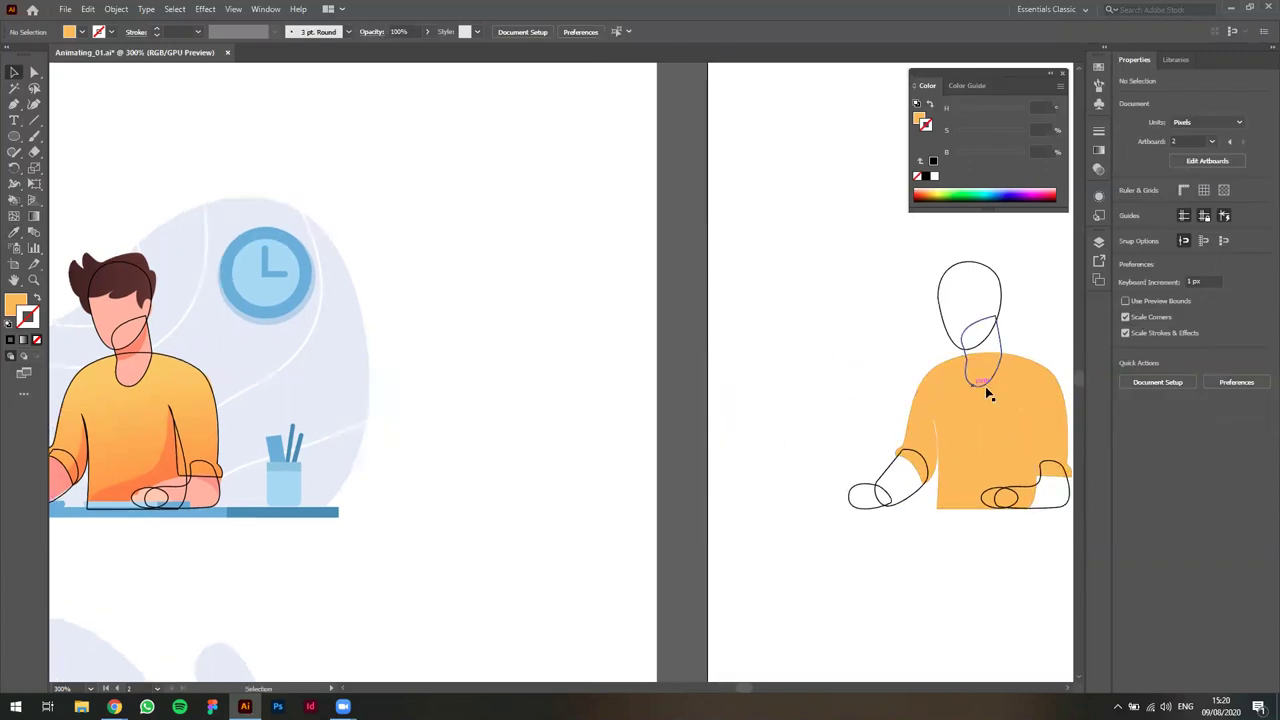
{"action": "left_click", "coordinate": [999, 338]}
{"action": "key", "text": "i"}
{"action": "left_click", "coordinate": [137, 363]}
{"action": "key", "text": "v"}
Fill the copied head shape with the skin colour sampled from the filled neck.
{"action": "left_click", "coordinate": [851, 317]}
{"action": "key", "text": "i"}
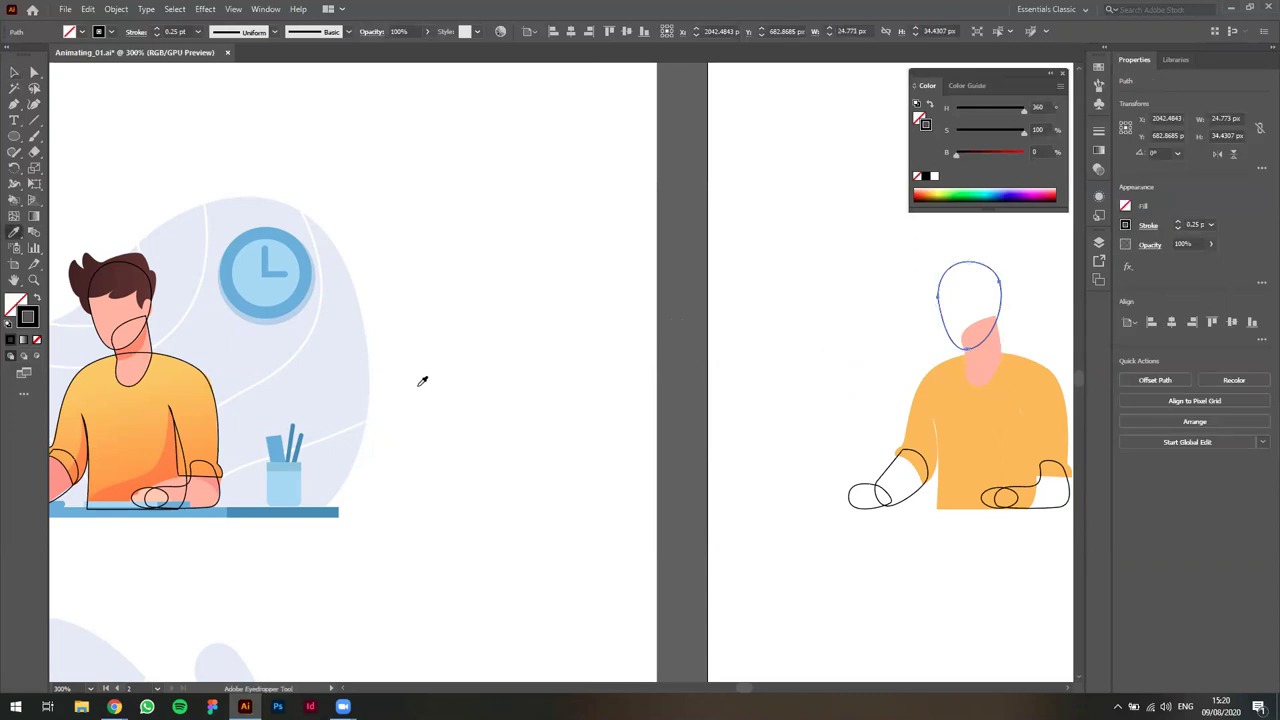
{"action": "left_click", "coordinate": [984, 349]}
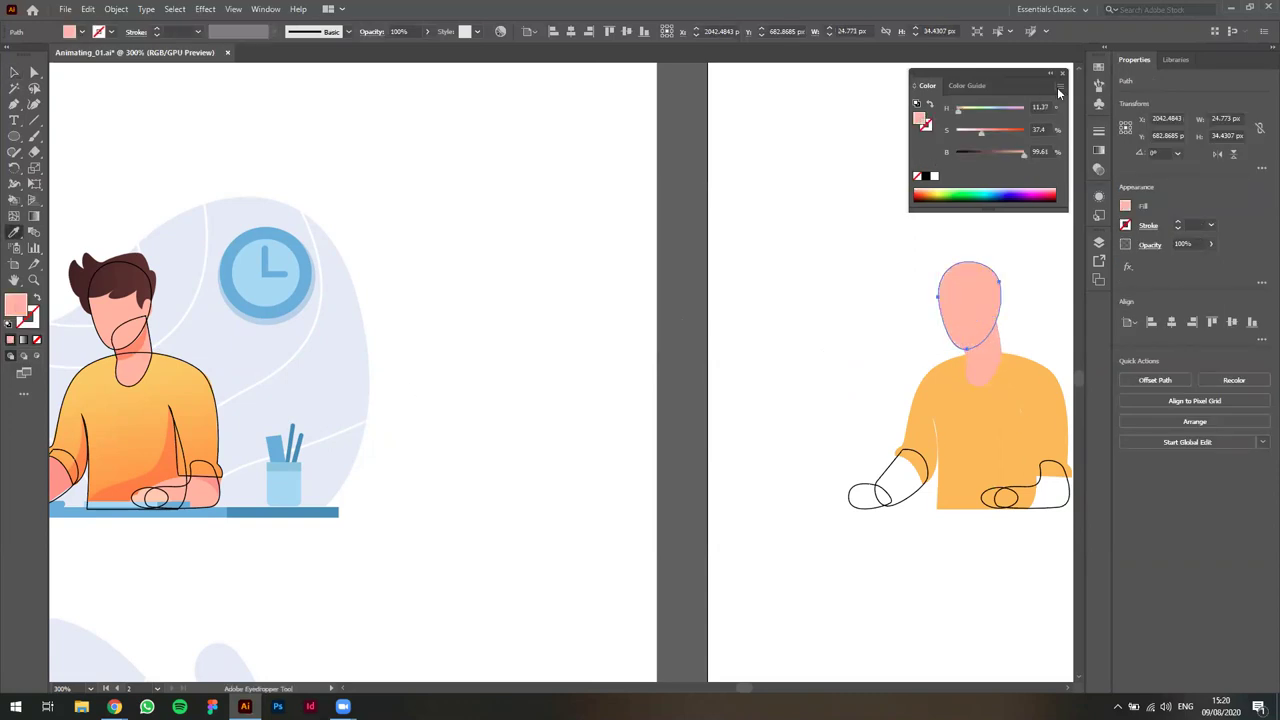
Keep the HSB colour mode and set the head fill's saturation to 34%.
{"action": "left_click", "coordinate": [1060, 93]}
{"action": "left_click", "coordinate": [1060, 93]}
{"action": "left_click", "coordinate": [1060, 93]}
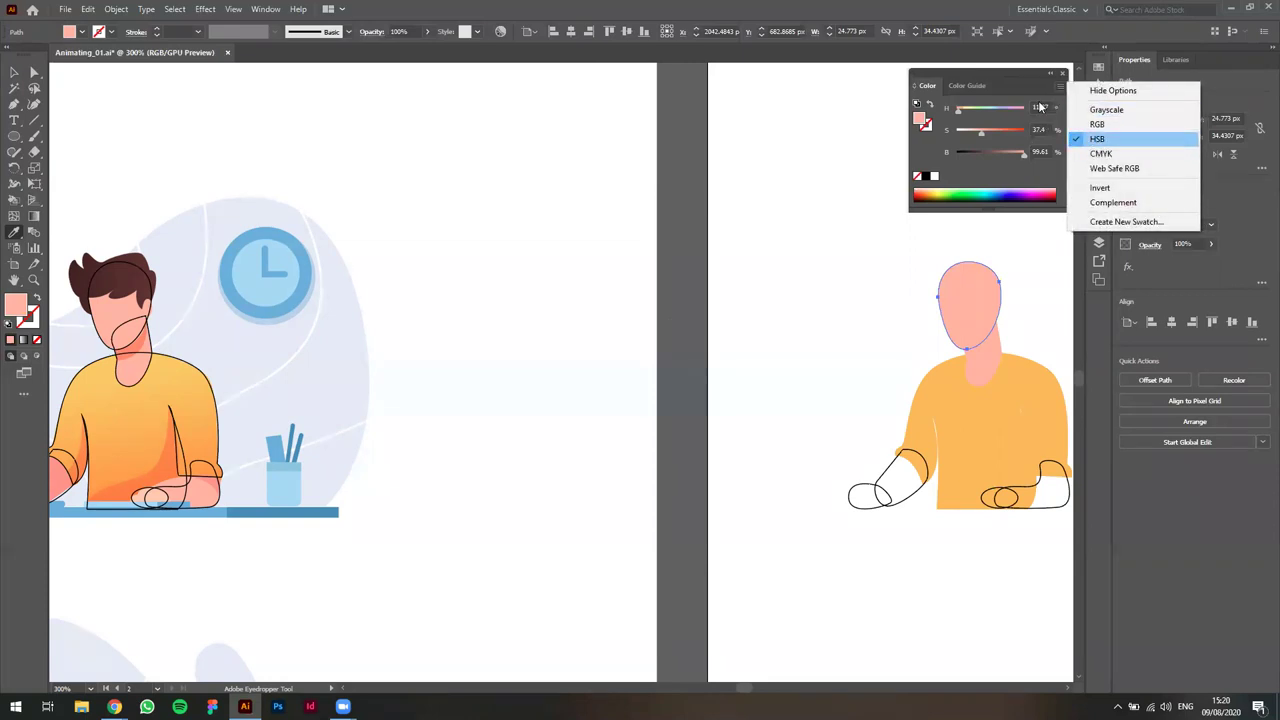
{"action": "left_click", "coordinate": [1020, 162]}
{"action": "left_click", "coordinate": [980, 135]}
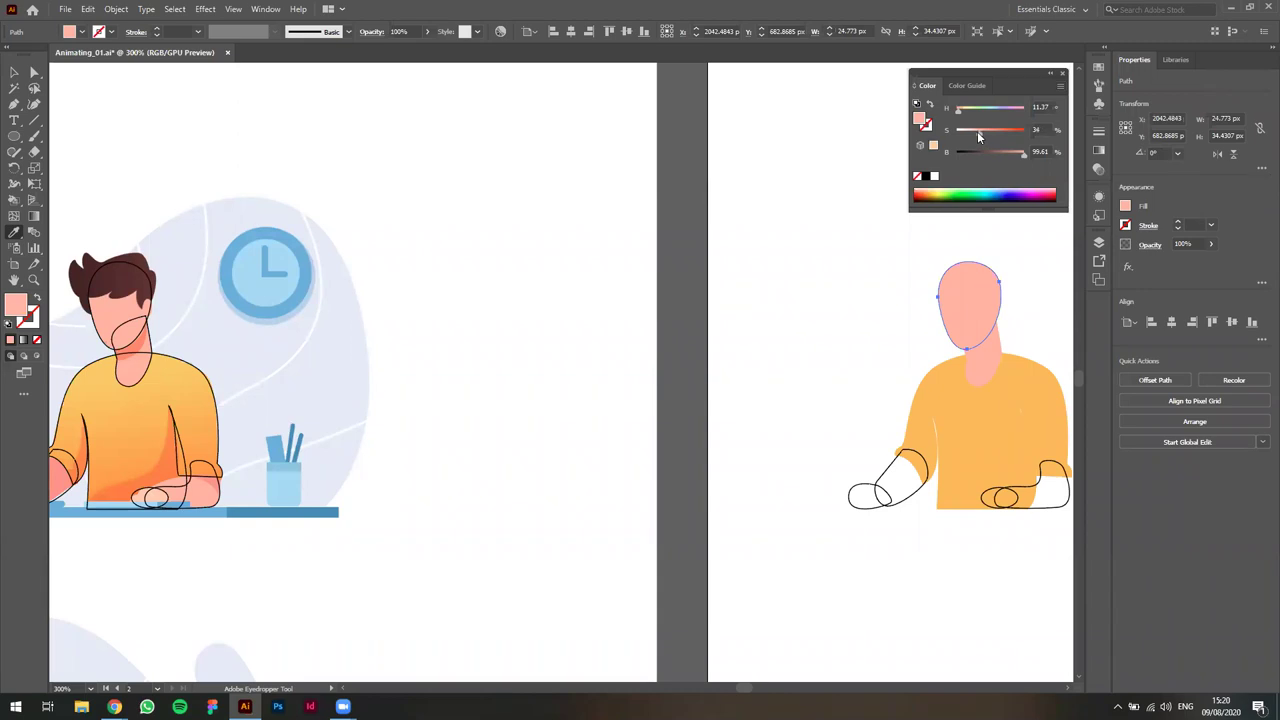
Reduce the head fill's saturation to about 29% and deselect the head.
{"action": "left_click_drag", "start_coordinate": [975, 133], "coordinate": [973, 133]}
{"action": "left_click", "coordinate": [813, 281]}
{"action": "key", "text": "ctrl+z"}
{"action": "key", "text": "v"}
{"action": "left_click", "coordinate": [814, 310]}
{"action": "scroll", "coordinate": [813, 309], "scroll_direction": "right", "scroll_amount": 2}
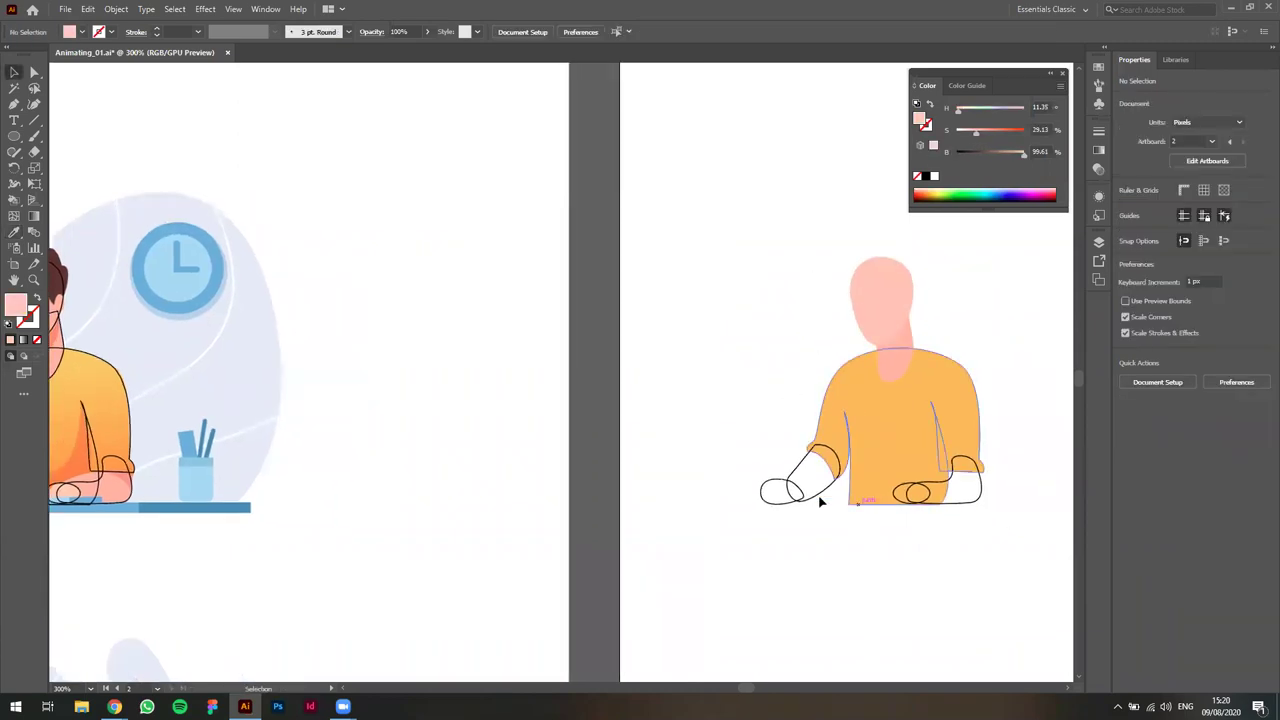
Fill the copied outstretched forearm shape, without stroke, using the pink sampled from the neck.
{"action": "left_click", "coordinate": [818, 500]}
{"action": "scroll", "coordinate": [743, 508], "scroll_direction": "left", "scroll_amount": 2}
{"action": "key", "text": "i"}
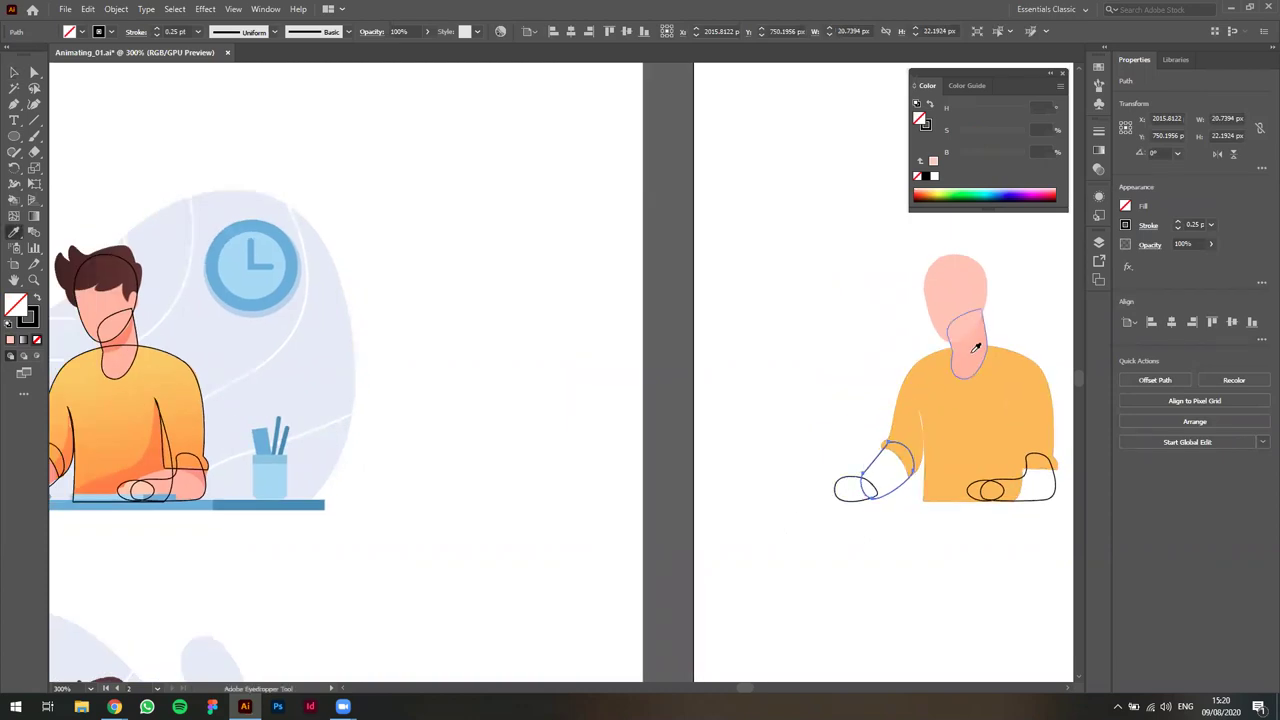
{"action": "left_click", "coordinate": [969, 360]}
{"action": "key", "text": "v"}
{"action": "scroll", "coordinate": [943, 483], "scroll_direction": "up", "scroll_amount": 3}
{"action": "left_click", "coordinate": [681, 387]}
{"action": "left_click_drag", "start_coordinate": [563, 468], "coordinate": [414, 491]}
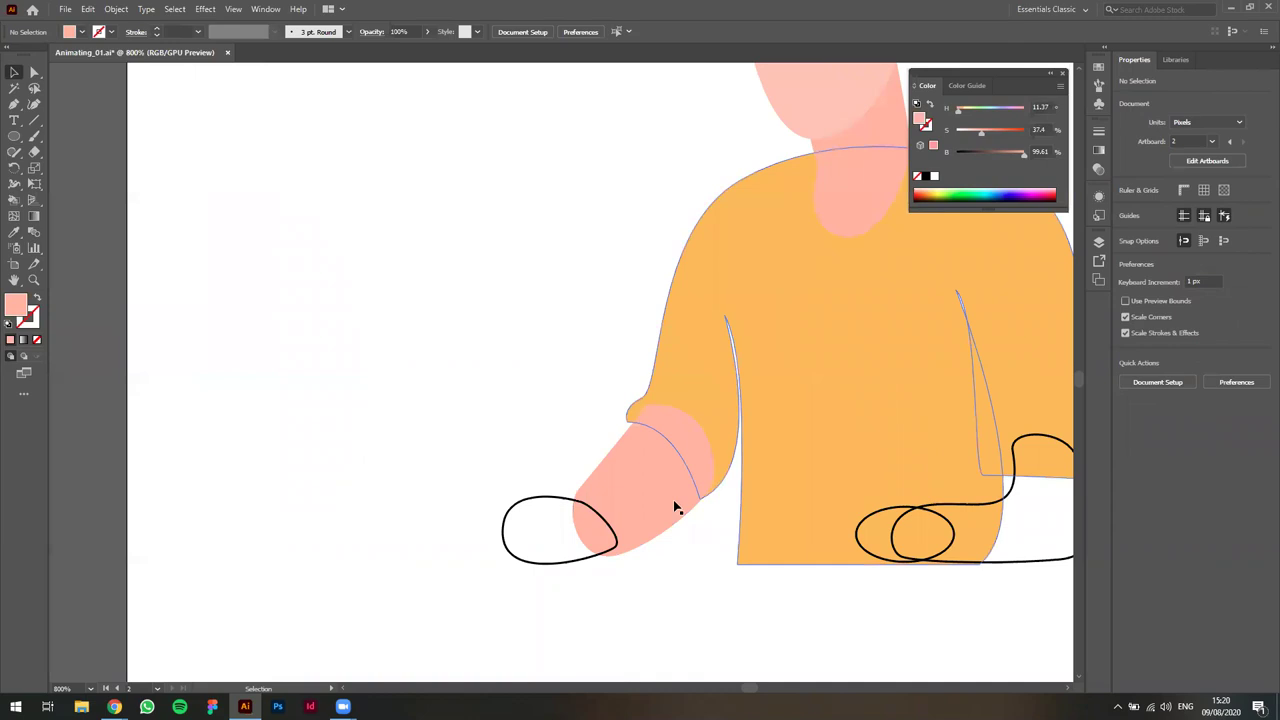
{"action": "left_click", "coordinate": [670, 498]}
{"action": "key", "text": "ctrl"}
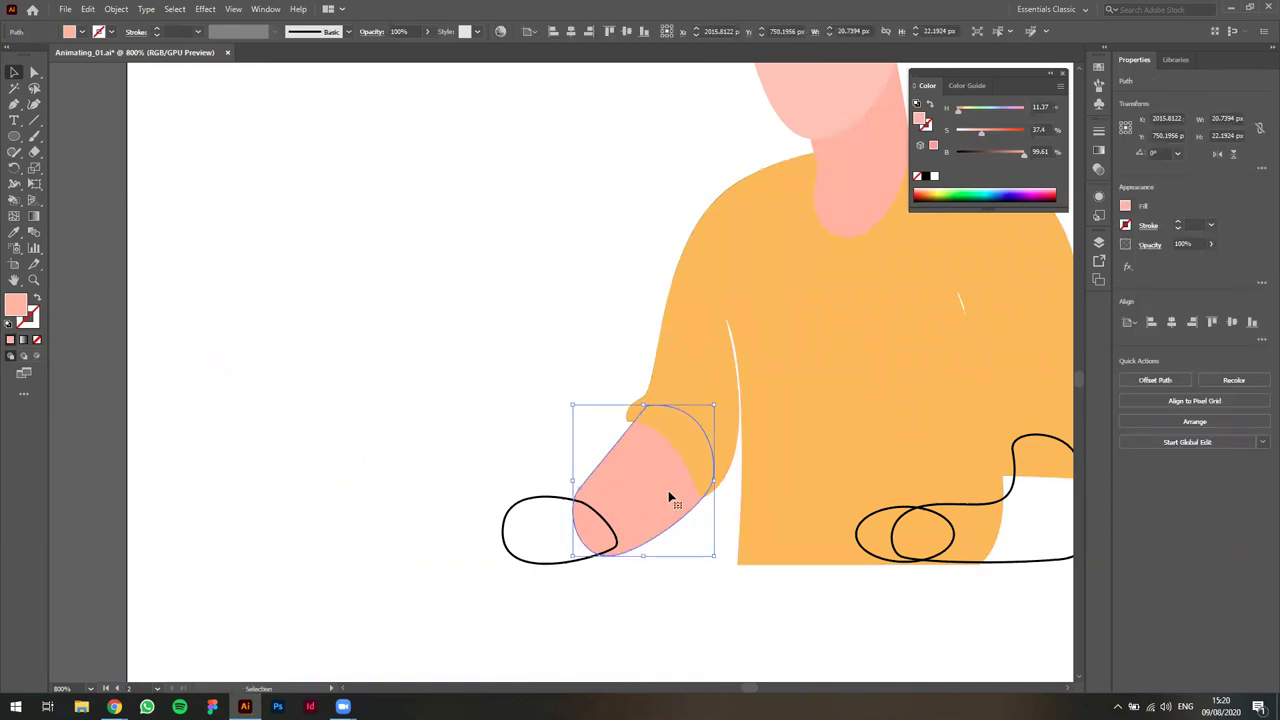
{"action": "left_click", "coordinate": [501, 357]}
{"action": "key", "text": "ctrl+minus"}
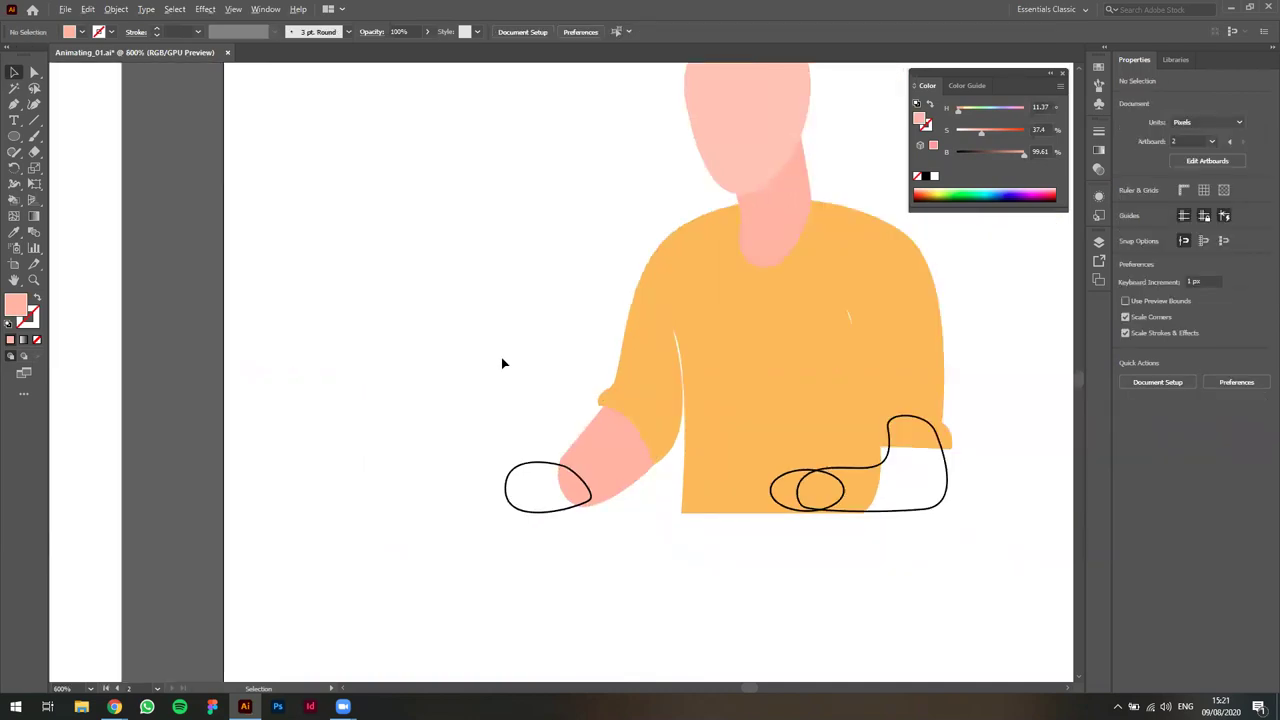
Fill the outstretched arm's hand shape with the pink sampled from its forearm.
{"action": "left_click", "coordinate": [540, 468]}
{"action": "key", "text": "i"}
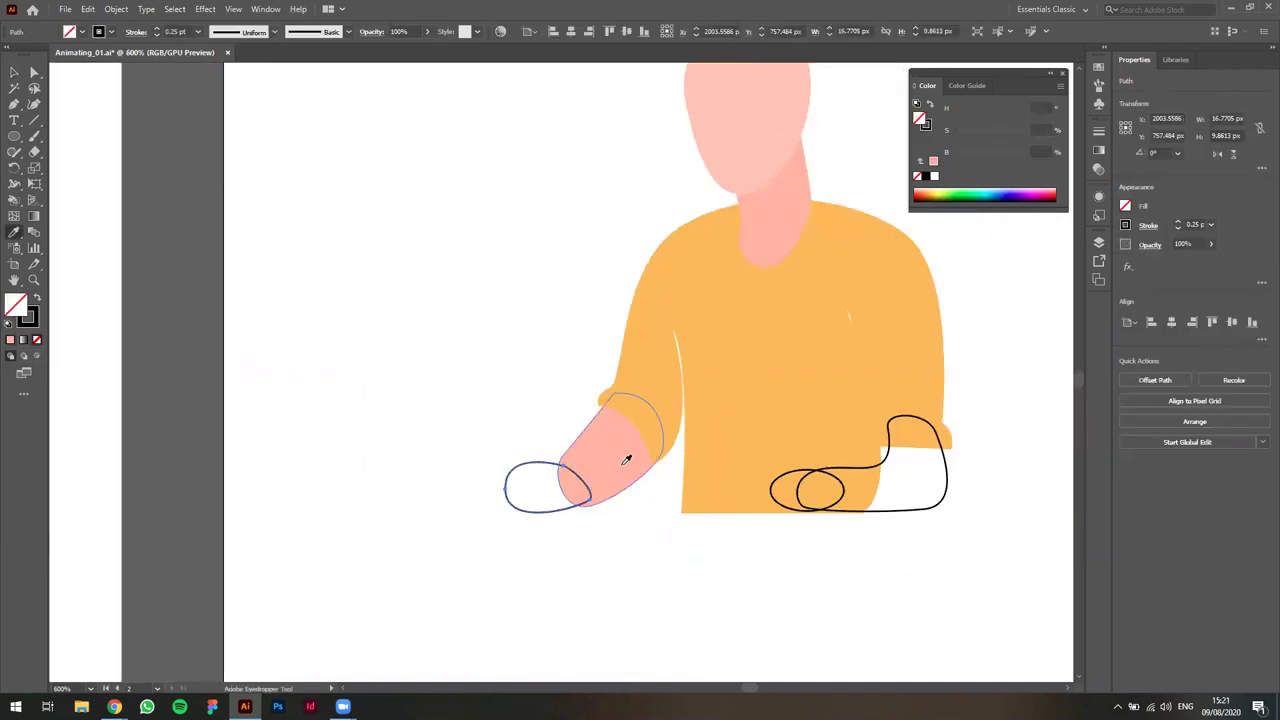
{"action": "left_click", "coordinate": [626, 451]}
{"action": "key", "text": "v"}
{"action": "left_click", "coordinate": [555, 577]}
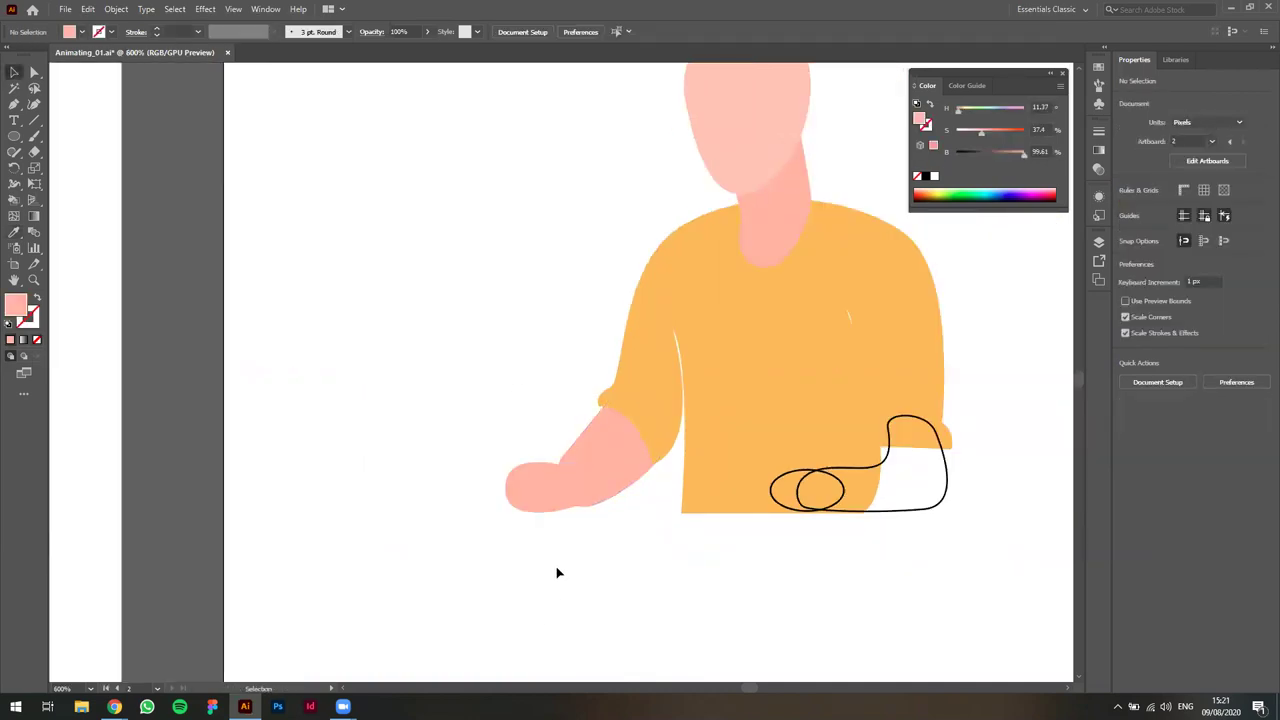
Recolour the outstretched arm's hand with the lighter skin tone sampled from the head.
{"action": "key", "text": "ctrl+minus"}
{"action": "left_click", "coordinate": [549, 532]}
{"action": "scroll", "coordinate": [551, 534], "scroll_direction": "up", "scroll_amount": 1}
{"action": "key", "text": "i"}
{"action": "left_click", "coordinate": [734, 160]}
{"action": "key", "text": "v"}
{"action": "left_click", "coordinate": [548, 330]}
Fill the bent forearm shape, without stroke, using the pink sampled from the outstretched forearm.
{"action": "left_click_drag", "start_coordinate": [681, 551], "coordinate": [637, 583]}
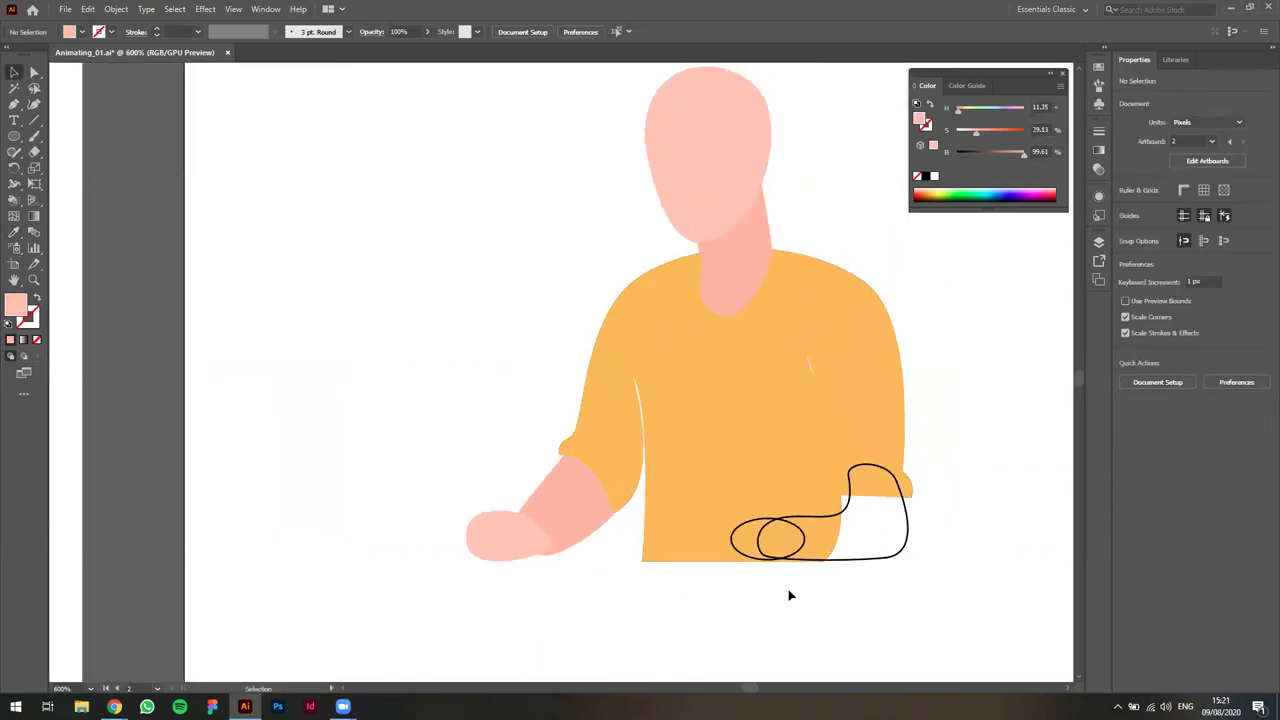
{"action": "left_click_drag", "start_coordinate": [876, 583], "coordinate": [697, 591]}
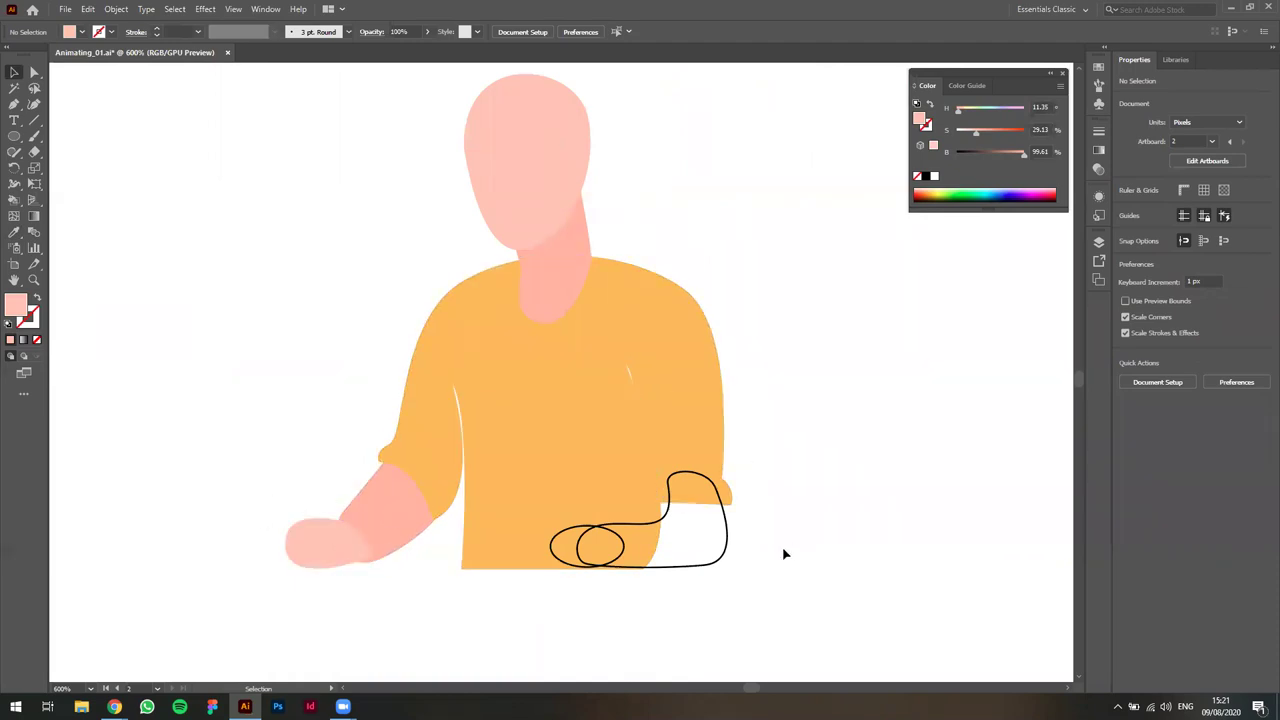
{"action": "left_click", "coordinate": [718, 567]}
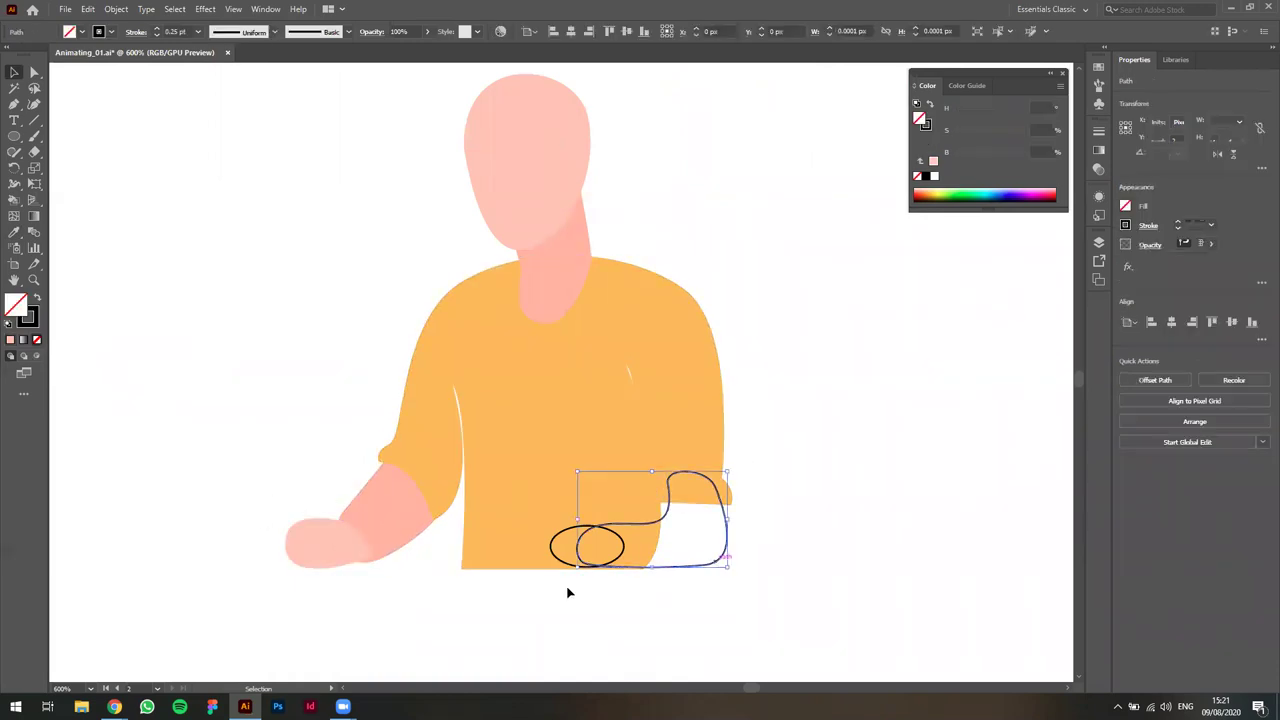
{"action": "key", "text": "shift+x"}
{"action": "key", "text": "i"}
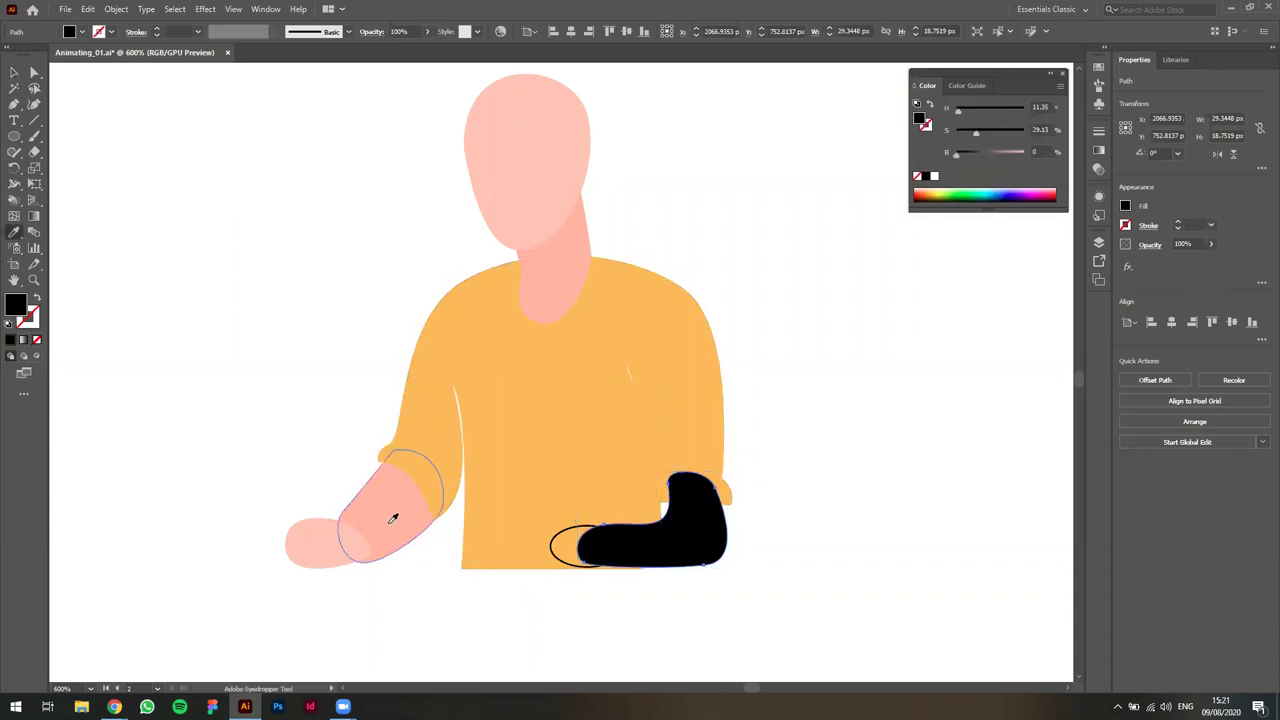
{"action": "left_click", "coordinate": [389, 522]}
{"action": "key", "text": "v"}
{"action": "left_click", "coordinate": [518, 572]}
Fill the bent arm's elliptical hand with the light skin colour sampled from the other hand.
{"action": "left_click", "coordinate": [549, 554]}
{"action": "key", "text": "i"}
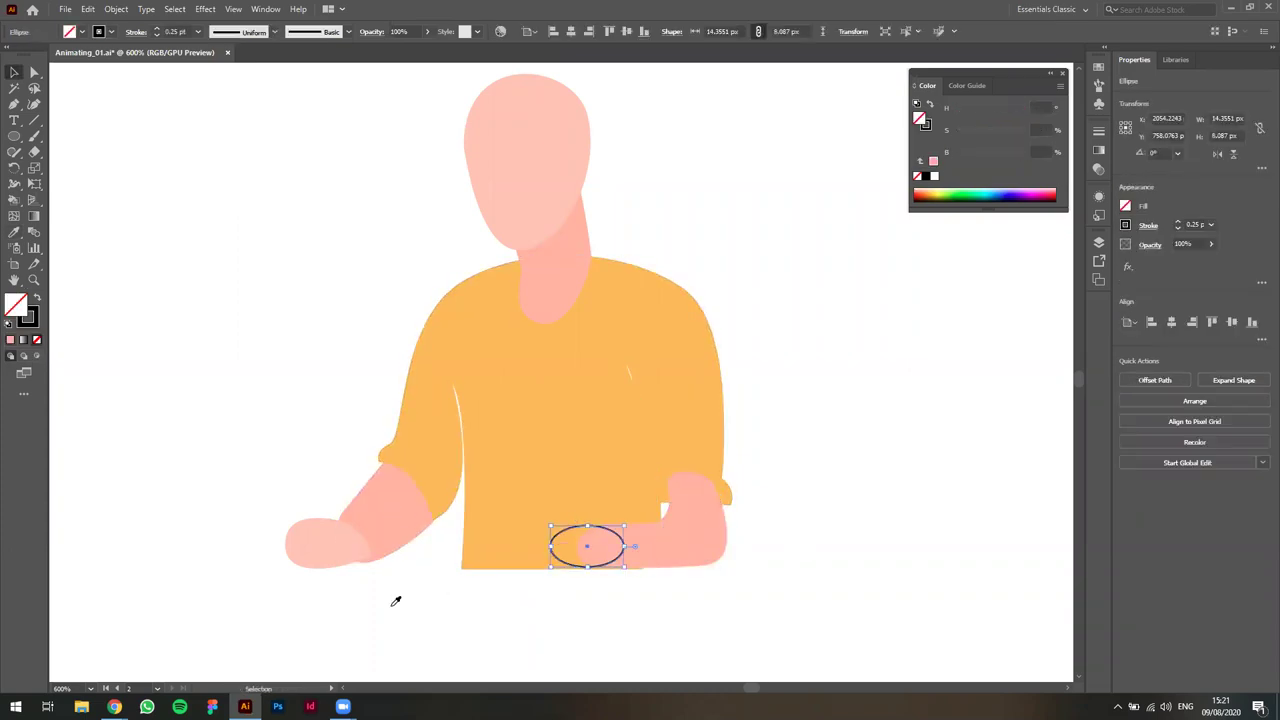
{"action": "left_click", "coordinate": [354, 550]}
{"action": "key", "text": "v"}
{"action": "left_click", "coordinate": [629, 629]}
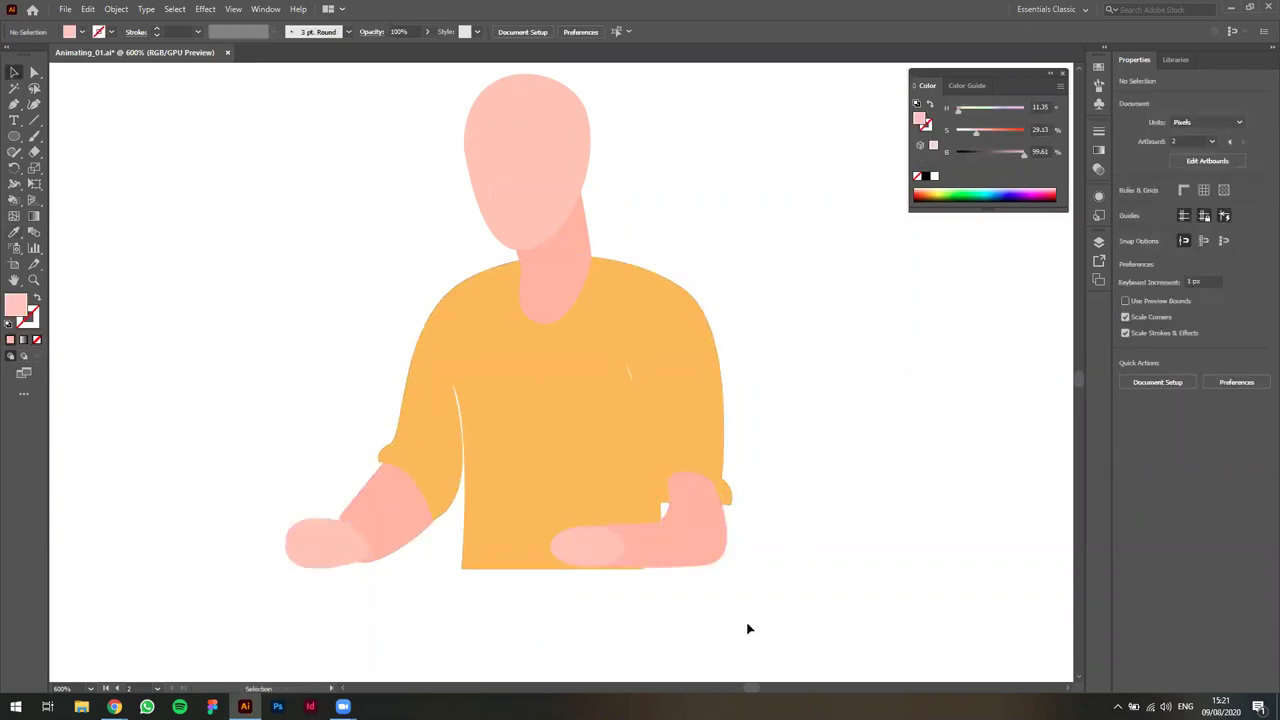
{"action": "left_click", "coordinate": [716, 443]}
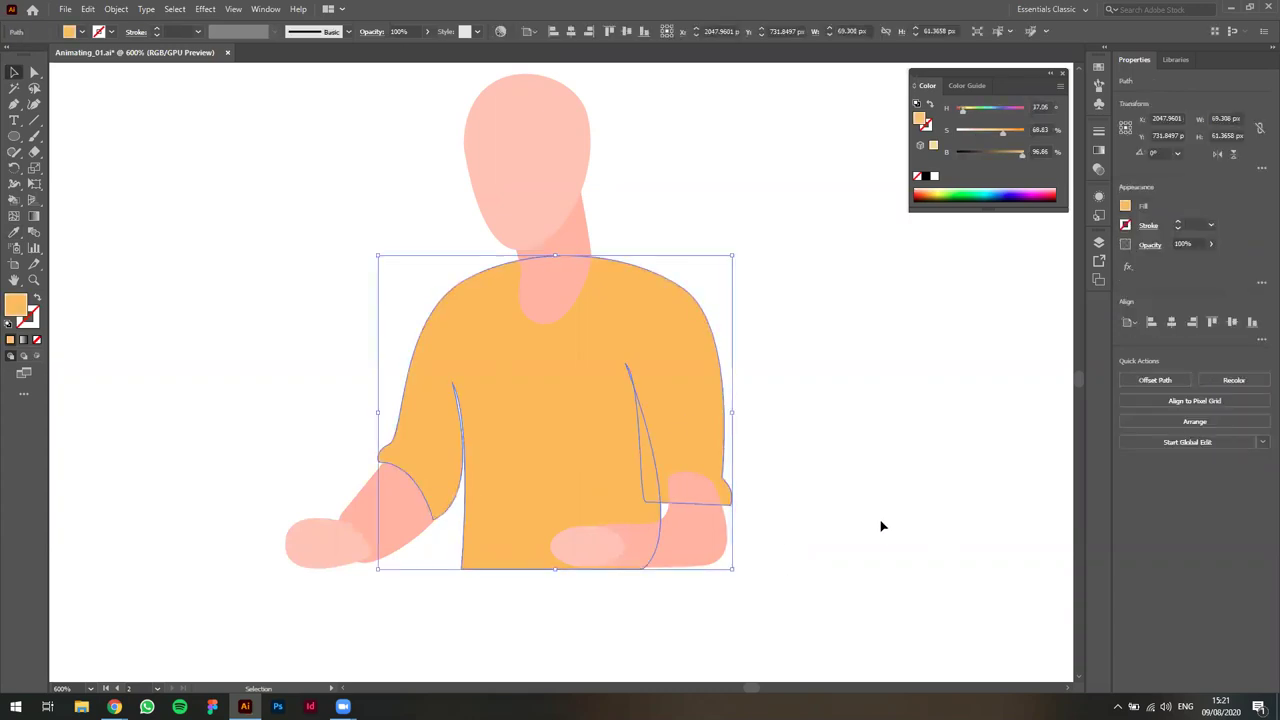
{"action": "left_click", "coordinate": [880, 523]}
{"action": "left_click_drag", "start_coordinate": [803, 542], "coordinate": [842, 537]}
{"action": "scroll", "coordinate": [782, 563], "scroll_direction": "down", "scroll_amount": 2}
{"action": "left_click", "coordinate": [718, 501]}
{"action": "scroll", "coordinate": [846, 529], "scroll_direction": "up", "scroll_amount": 2, "text": "alt"}
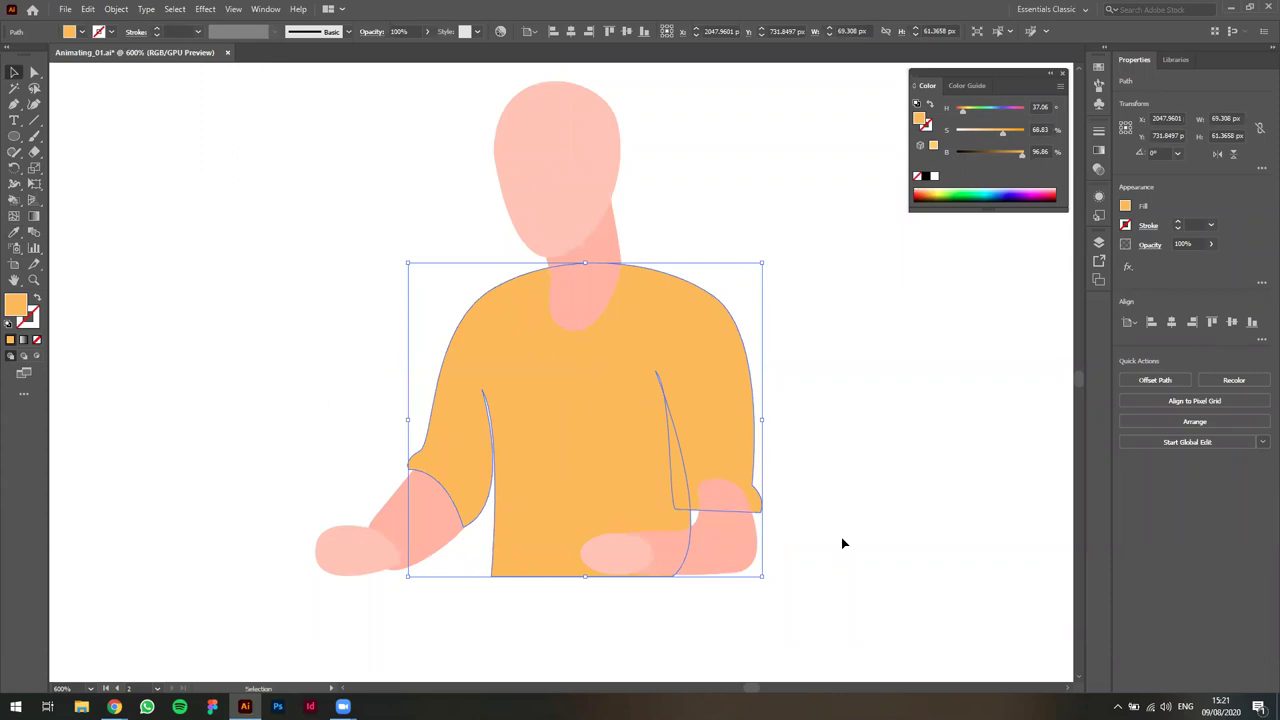
{"action": "left_click", "coordinate": [842, 539]}
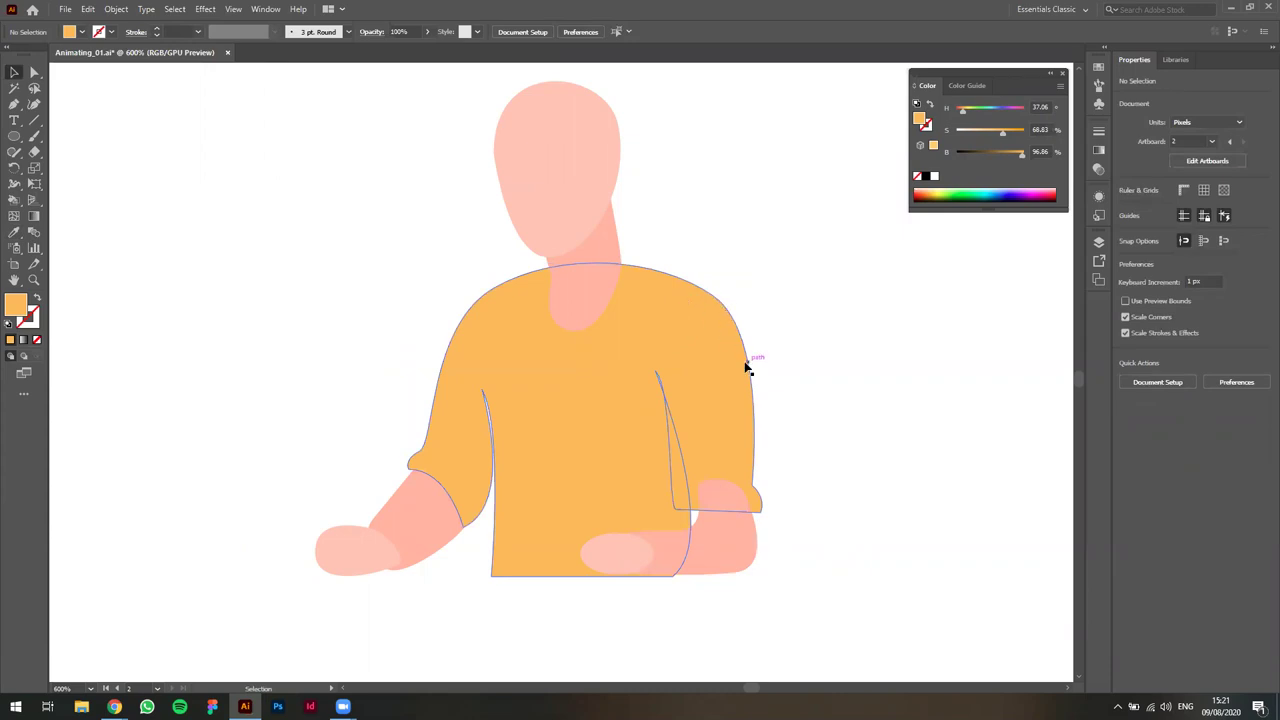
Darken the orange shirt to brown by setting its fill brightness to about 48%.
{"action": "left_click", "coordinate": [710, 356]}
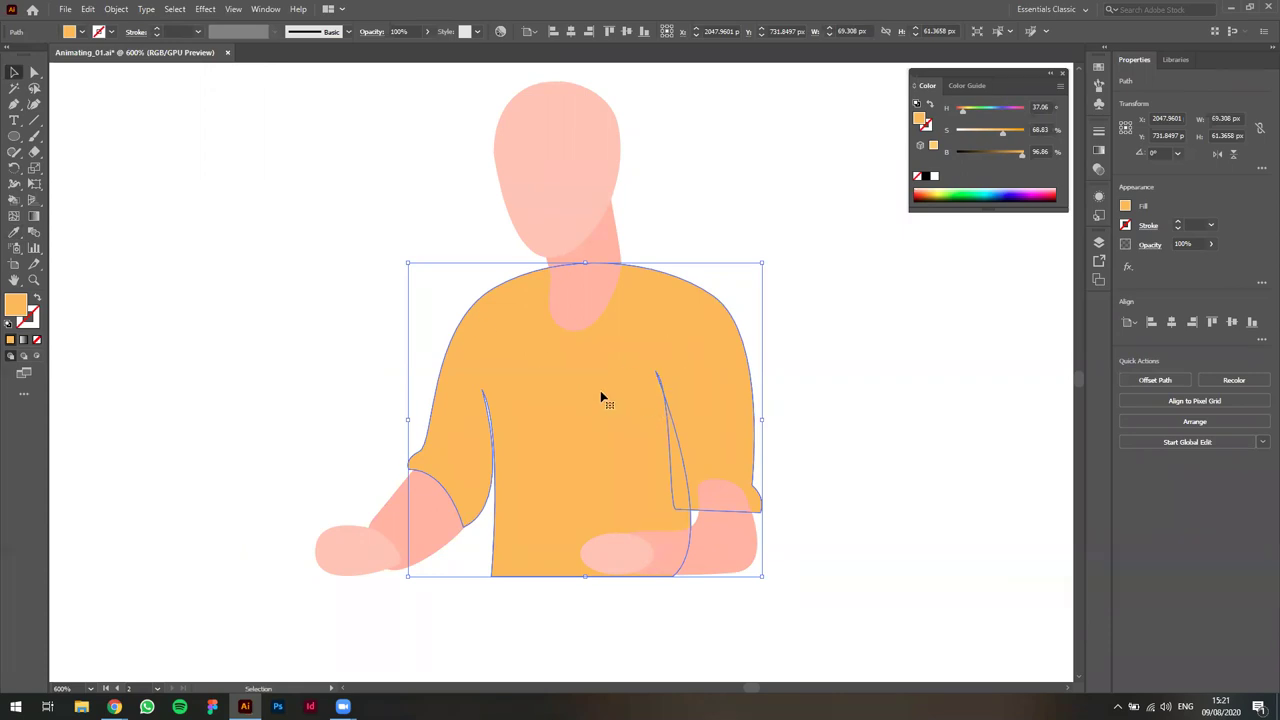
{"action": "left_click_drag", "start_coordinate": [1021, 155], "coordinate": [989, 156]}
{"action": "left_click", "coordinate": [971, 391]}
{"action": "scroll", "coordinate": [854, 537], "scroll_direction": "up", "scroll_amount": 2}
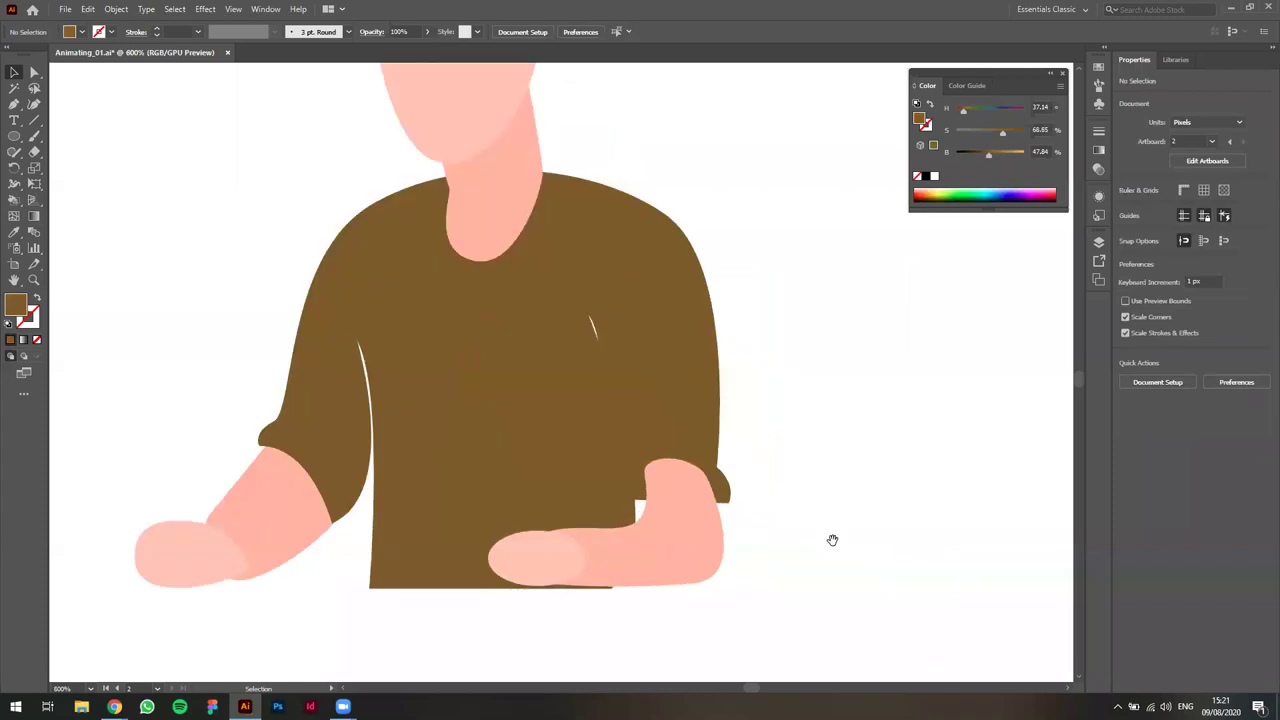
Try placing an offset duplicate of the brown shirt beside the original, and undo it.
{"action": "left_click_drag", "start_coordinate": [832, 540], "coordinate": [887, 545]}
{"action": "left_click", "coordinate": [645, 279]}
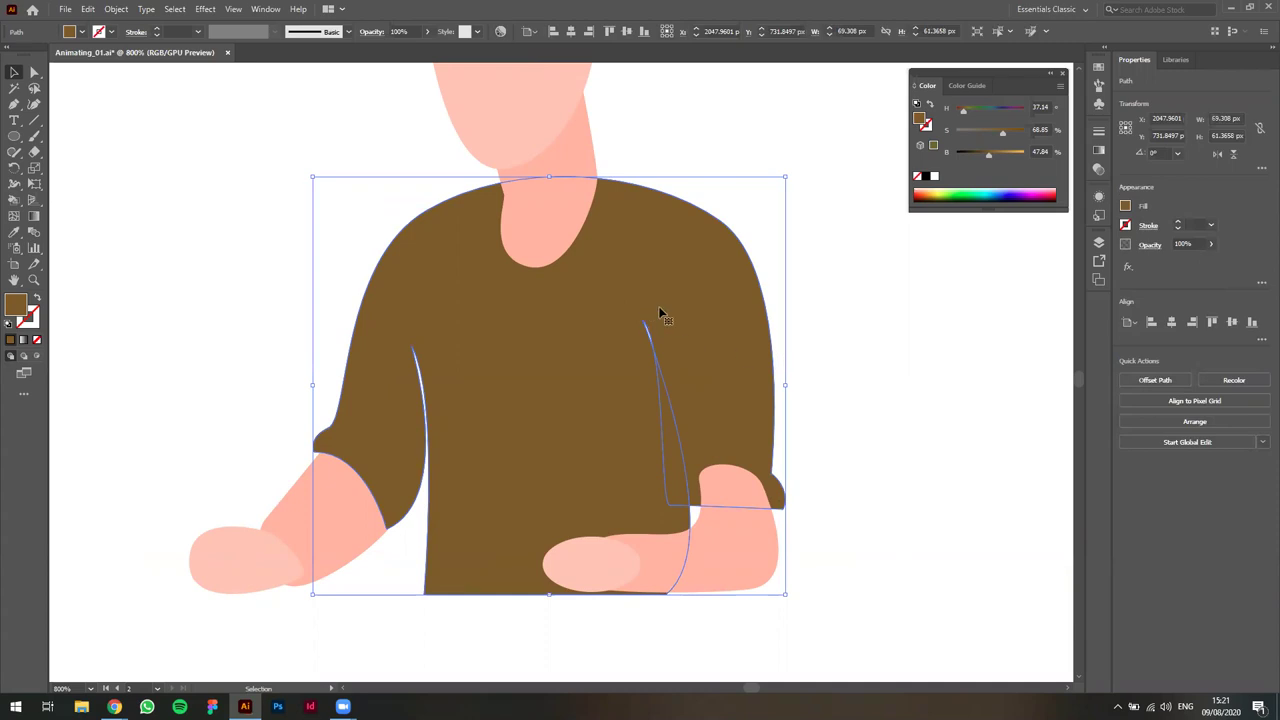
{"action": "left_click_drag", "start_coordinate": [674, 279], "coordinate": [882, 352]}
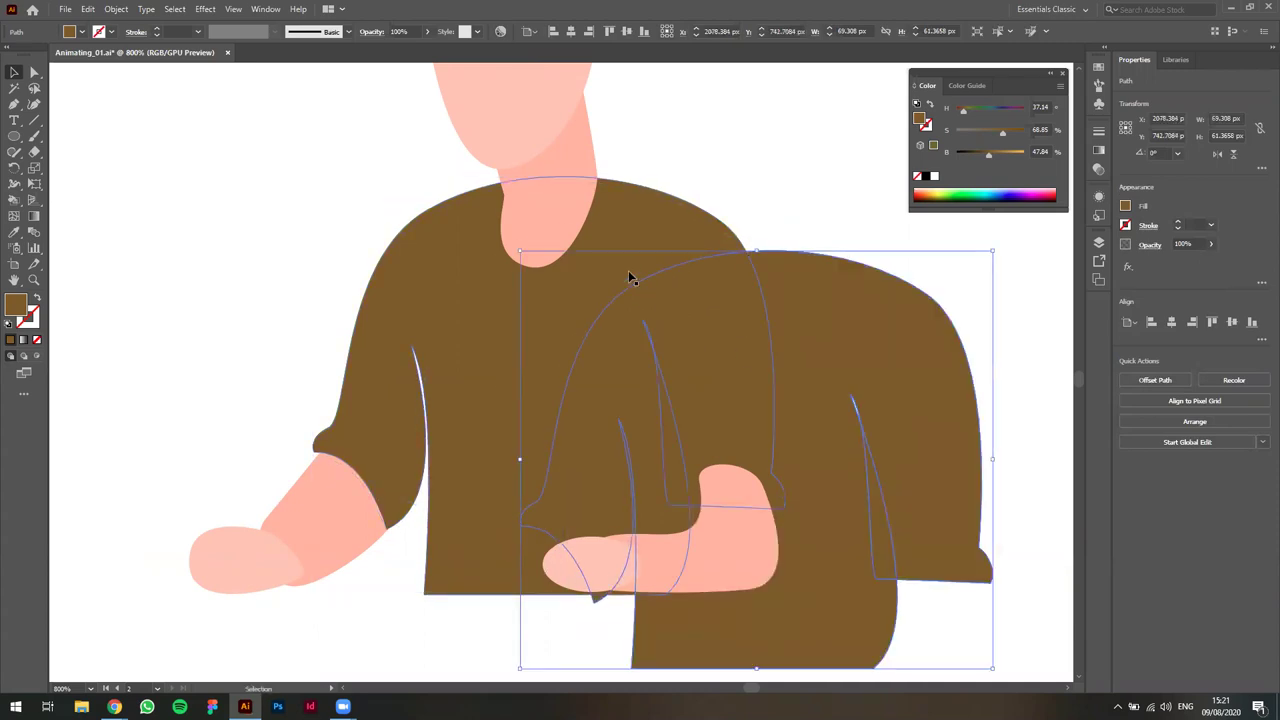
{"action": "key", "text": "ctrl+z"}
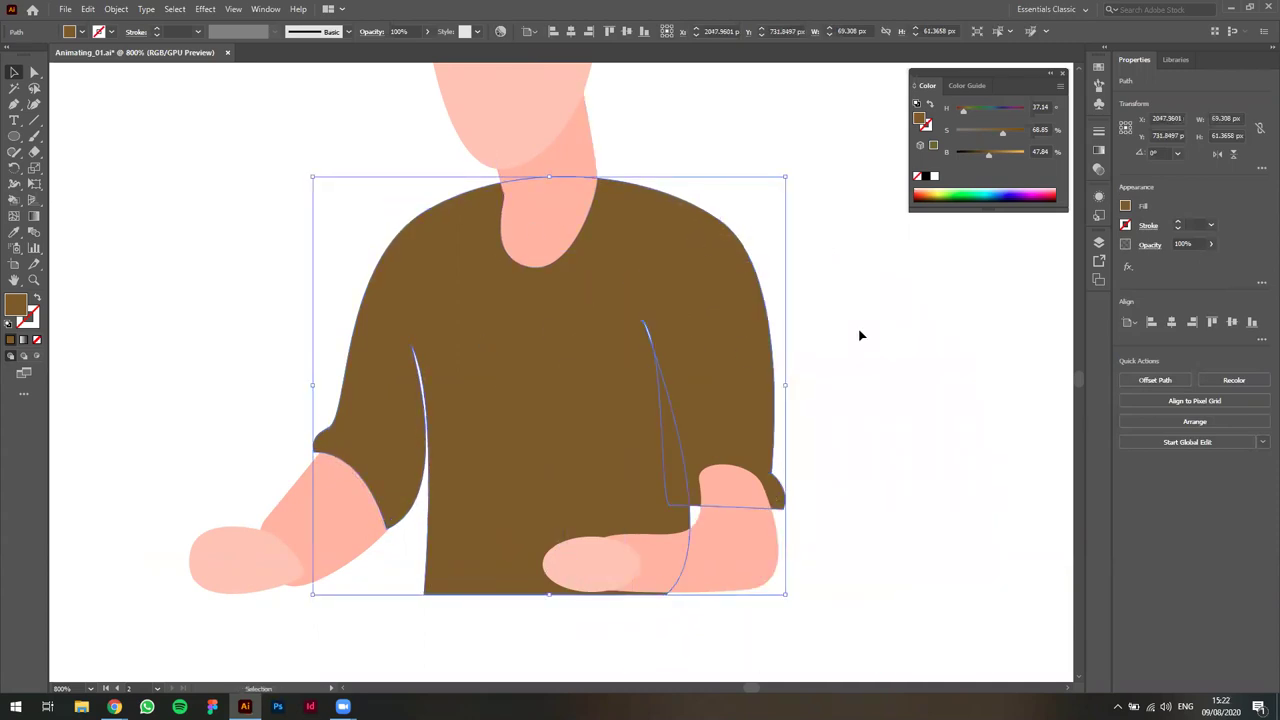
Duplicate the brown shirt in place in front of the original and isolate the copy for editing.
{"action": "double_click", "coordinate": [668, 294]}
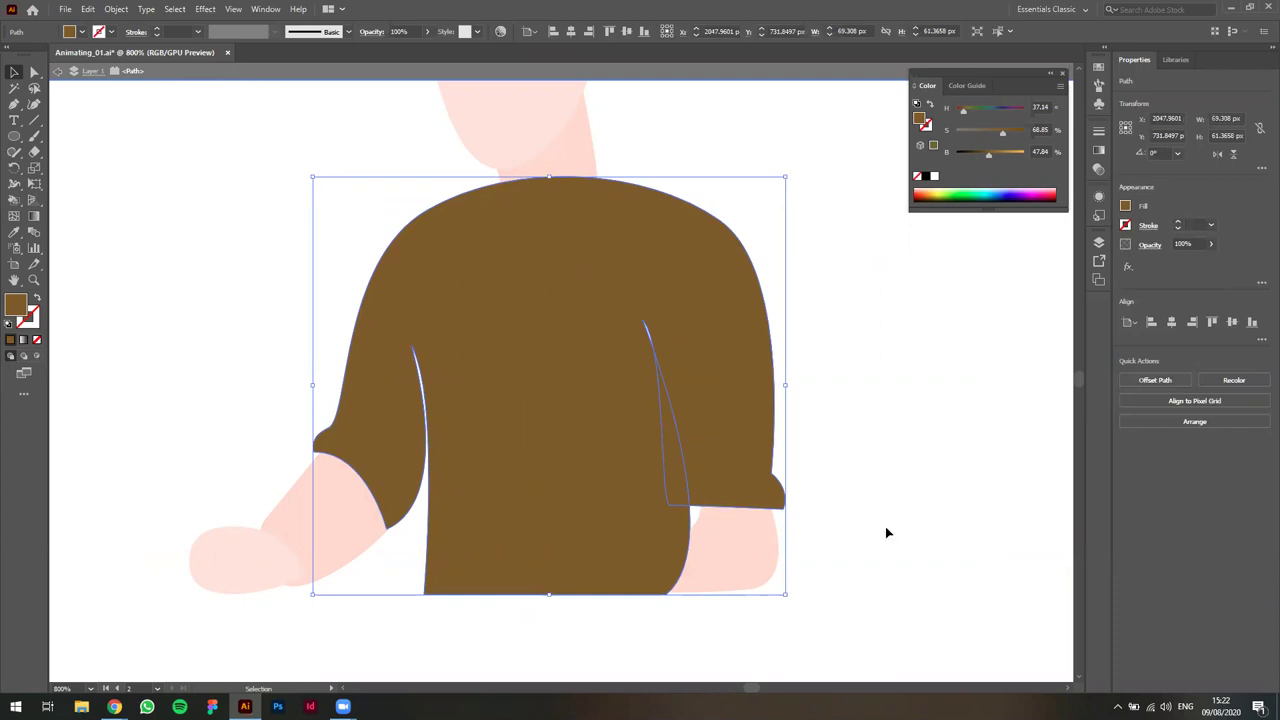
{"action": "left_click", "coordinate": [160, 330]}
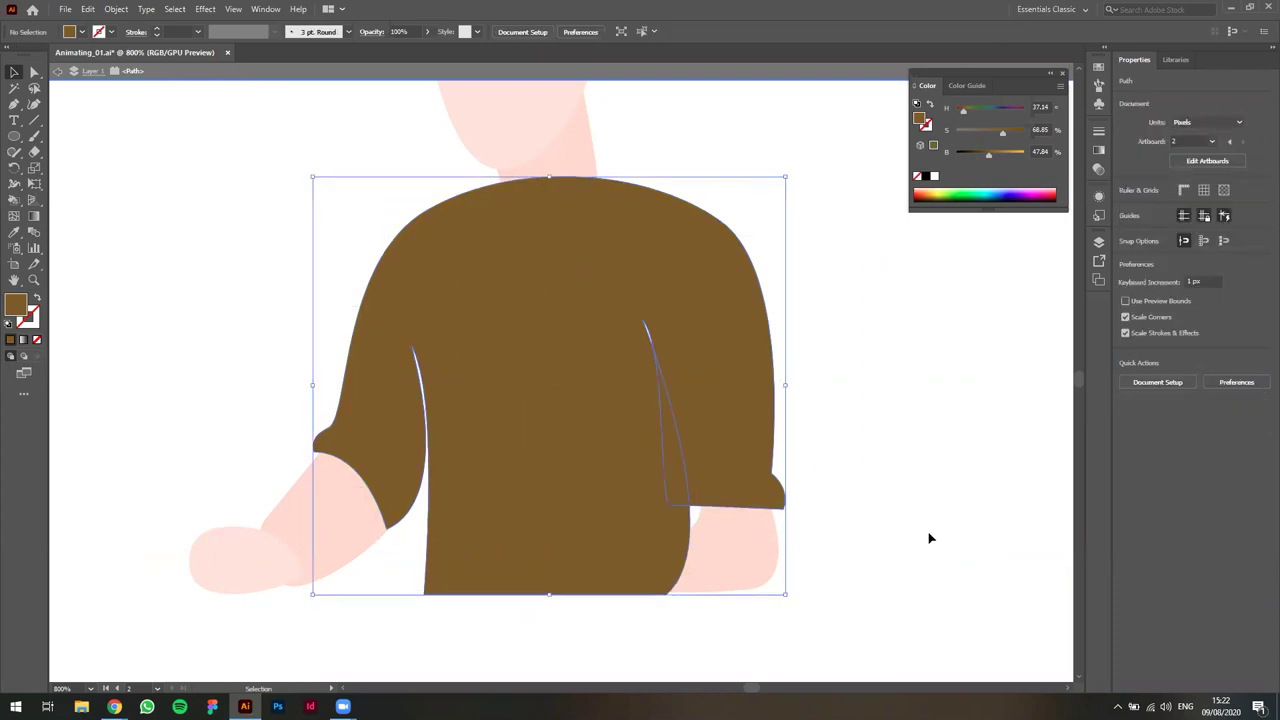
{"action": "left_click", "coordinate": [437, 493]}
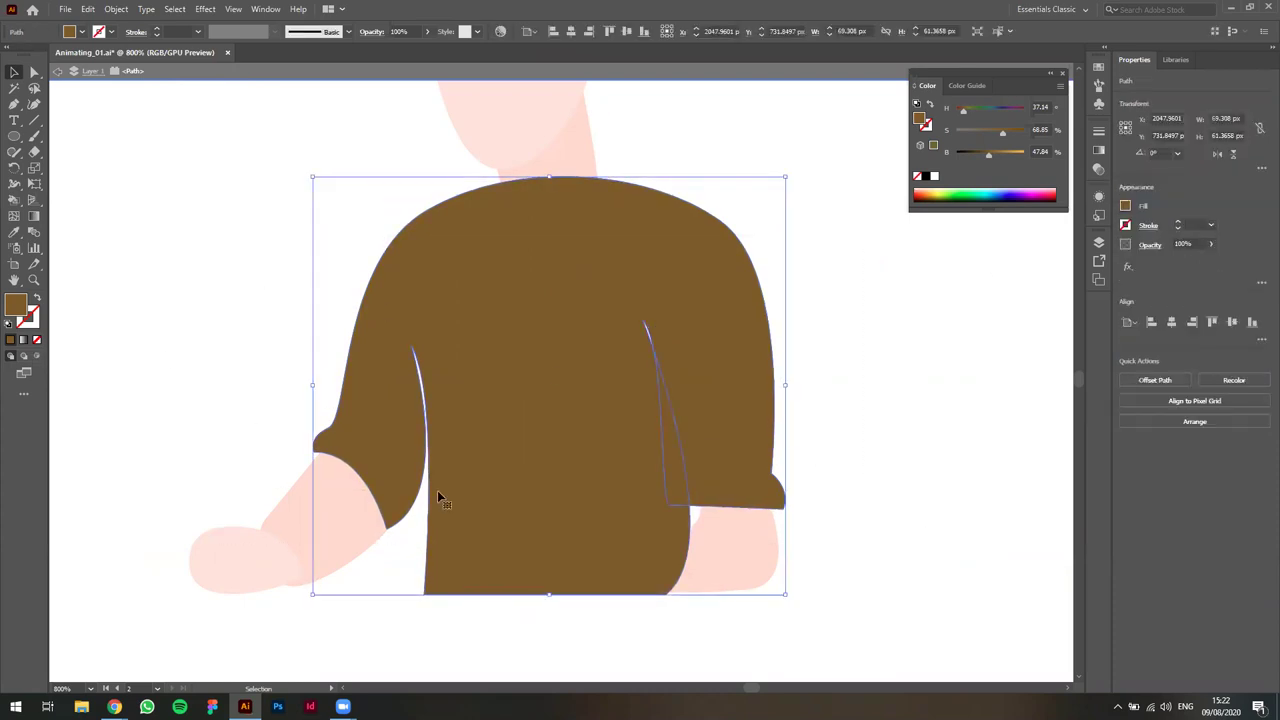
{"action": "left_click", "coordinate": [845, 340]}
Set the isolated shirt copy's fill brightness to about 86% to make it a lighter orange.
{"action": "left_click", "coordinate": [511, 309]}
{"action": "mouse_move", "coordinate": [1013, 150]}
{"action": "left_mouse_down"}
{"action": "mouse_move", "coordinate": [1000, 151]}
{"action": "mouse_move", "coordinate": [1015, 151]}
{"action": "left_mouse_up"}
{"action": "left_click", "coordinate": [925, 330]}
{"action": "left_click", "coordinate": [748, 310]}
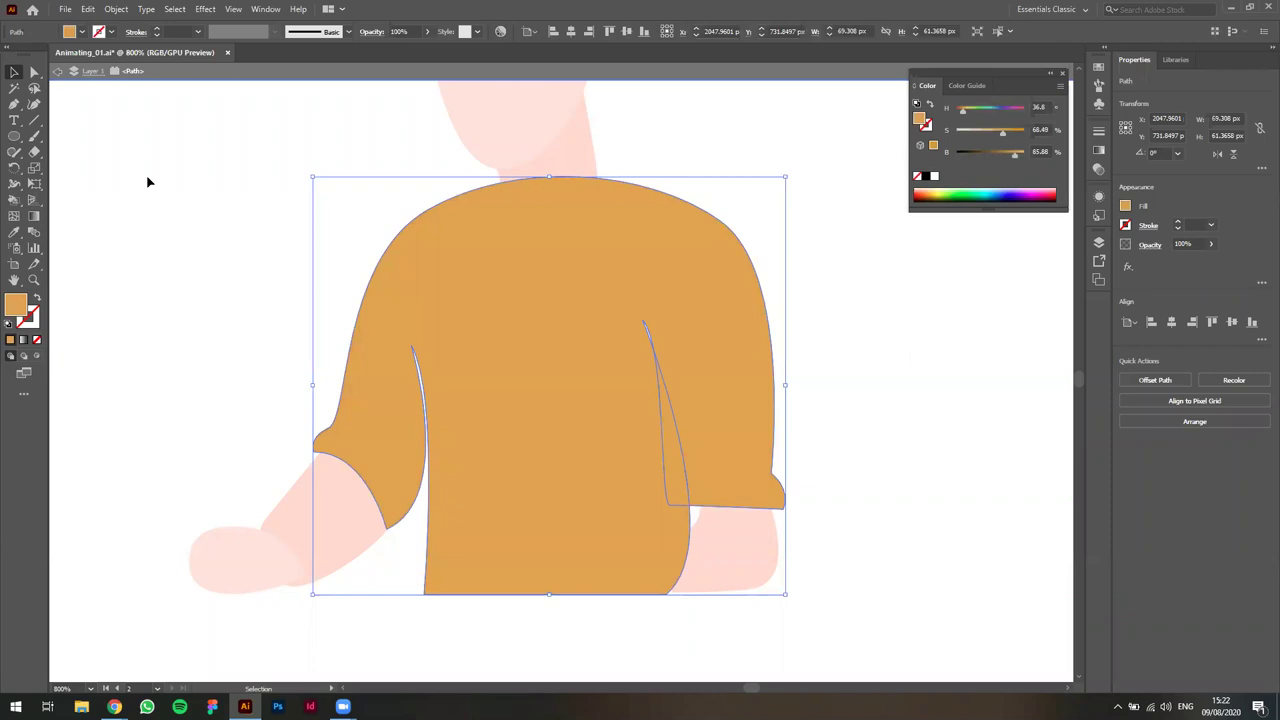
Delete the torso and outstretched-arm anchor points from the isolated shirt copy, keeping only the sleeve above the bent forearm.
{"action": "left_click", "coordinate": [34, 72]}
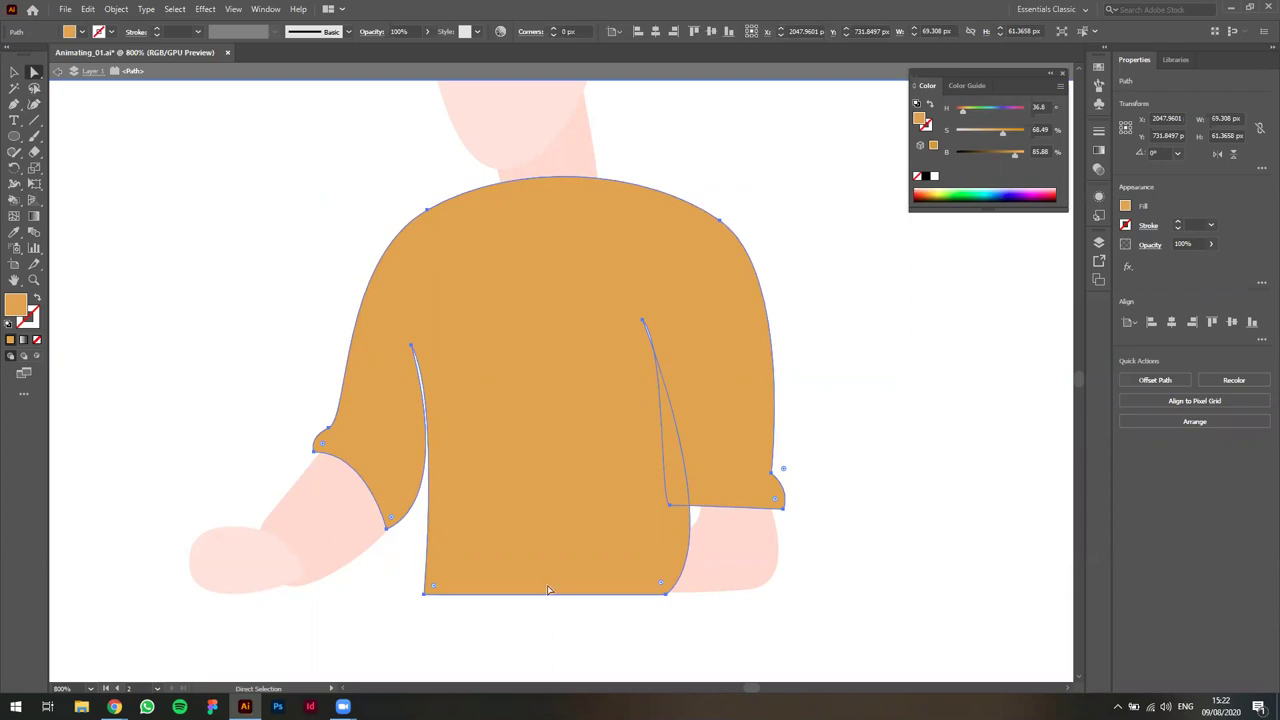
{"action": "left_click_drag", "start_coordinate": [231, 172], "coordinate": [481, 617]}
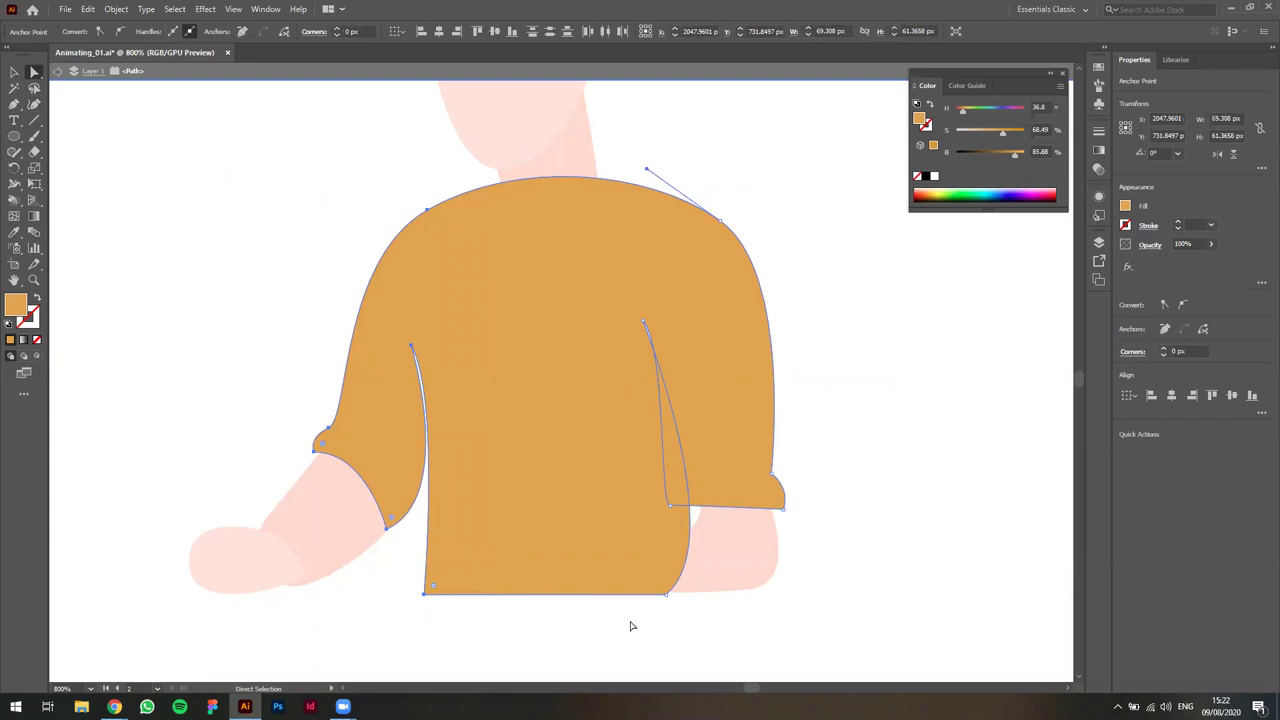
{"action": "left_click_drag", "start_coordinate": [638, 631], "coordinate": [700, 590]}
{"action": "key", "text": "ctrl+z"}
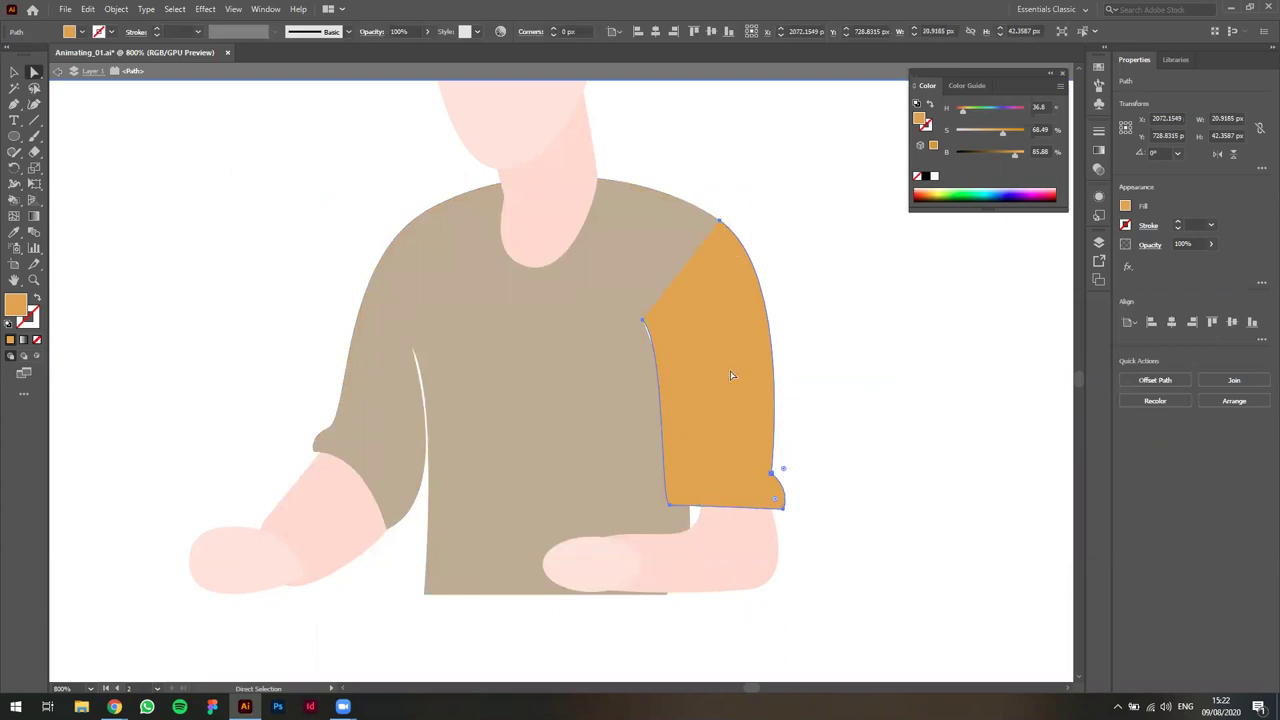
{"action": "key", "text": "v"}
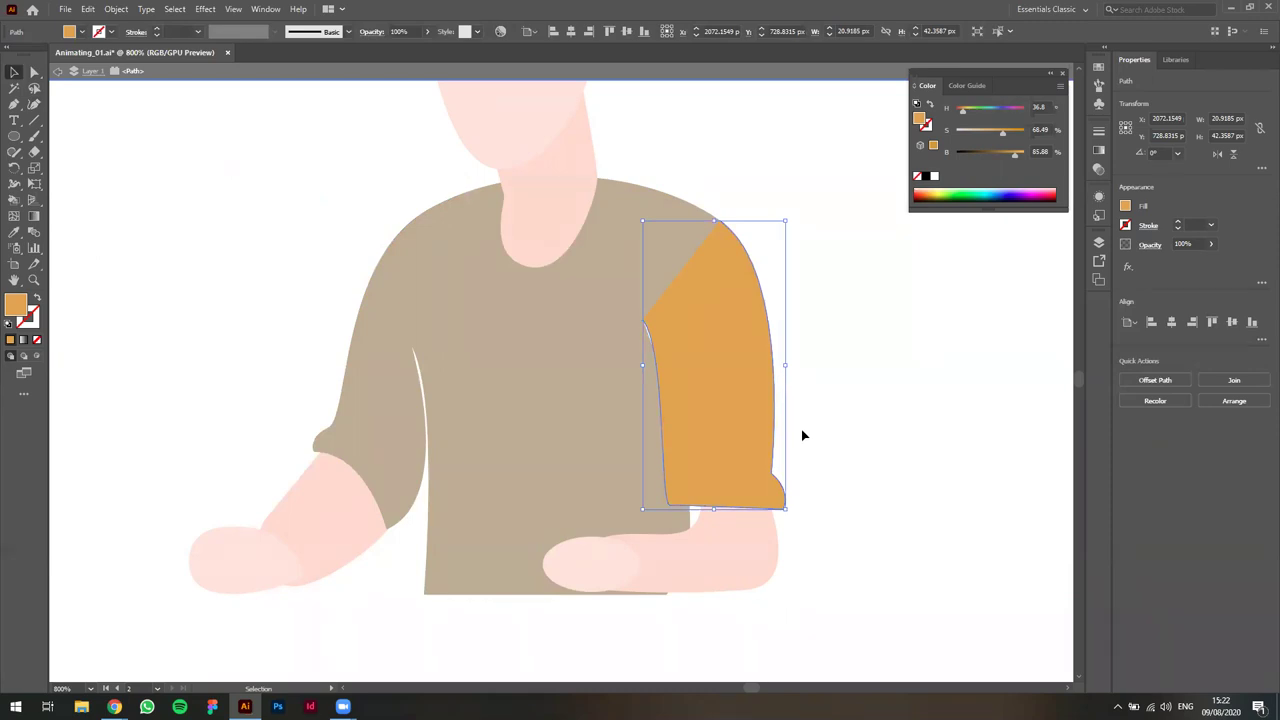
{"action": "left_click", "coordinate": [857, 435]}
Try shortening the isolated sleeve by moving its lower anchor points upward, and undo the move.
{"action": "left_click", "coordinate": [720, 397]}
{"action": "key", "text": "a"}
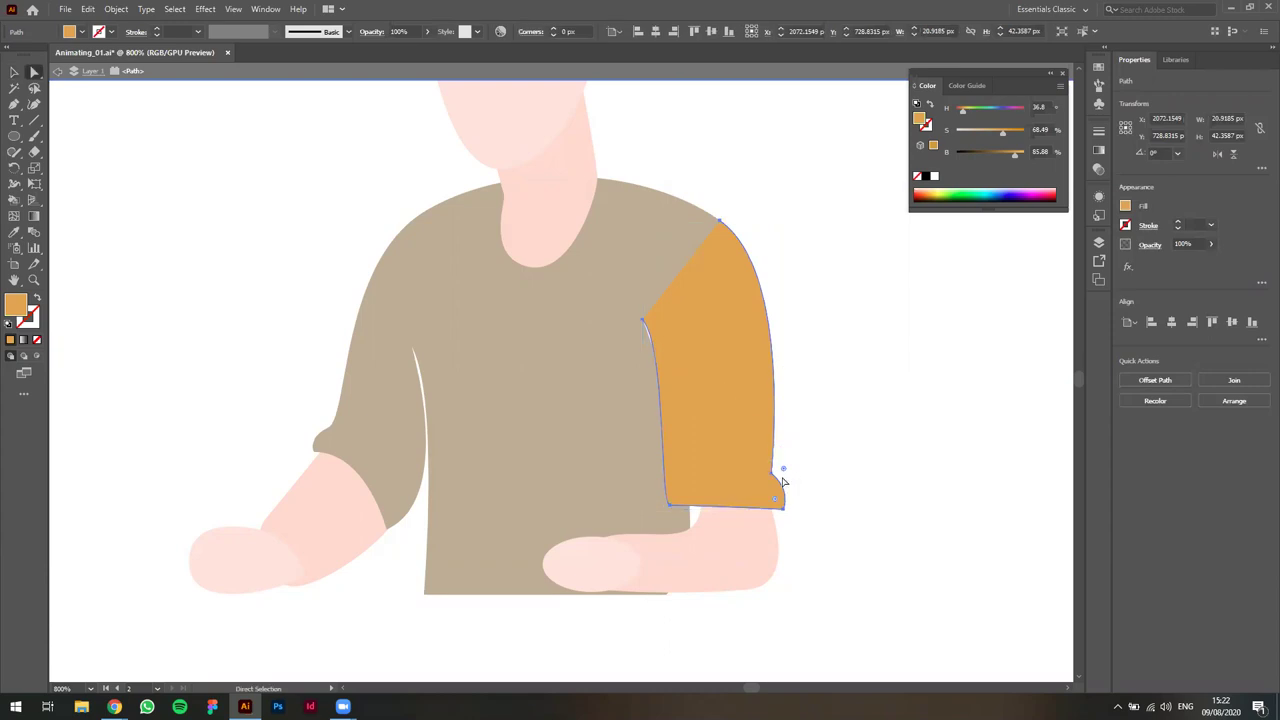
{"action": "left_click_drag", "start_coordinate": [806, 452], "coordinate": [778, 524]}
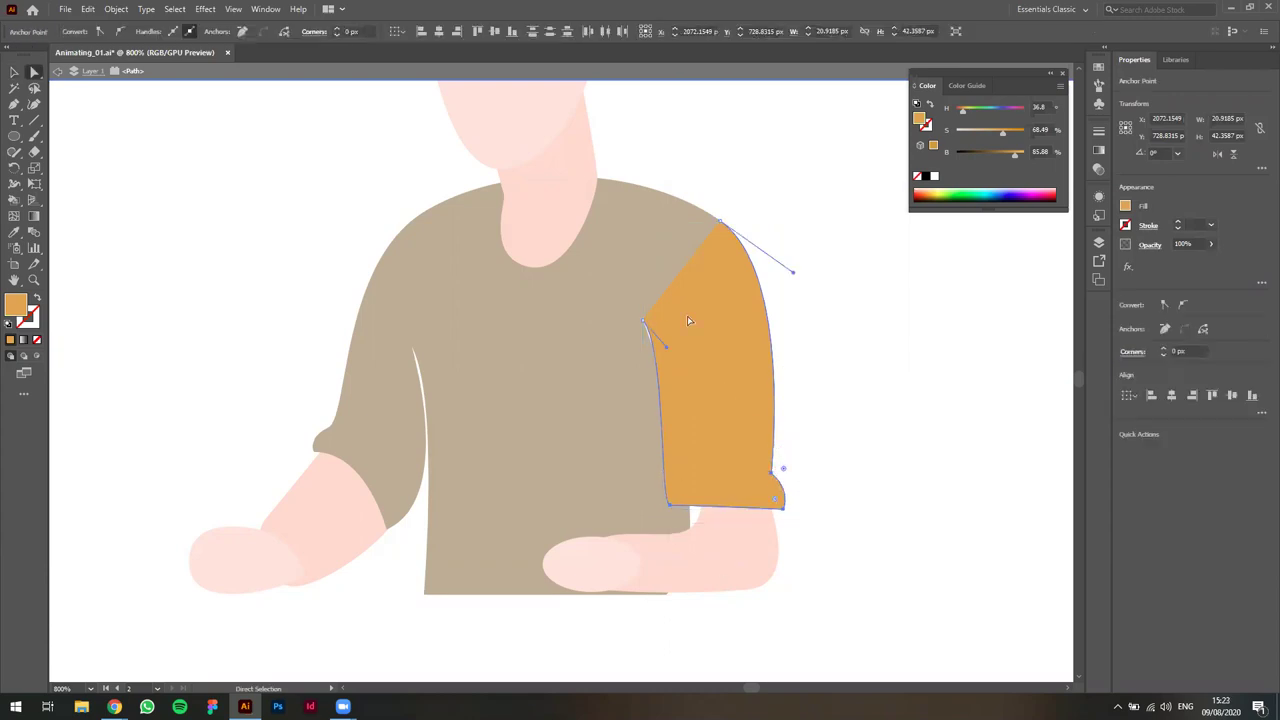
{"action": "left_click_drag", "start_coordinate": [778, 470], "coordinate": [771, 377]}
{"action": "key", "text": "ctrl+z"}
{"action": "left_click", "coordinate": [830, 406]}
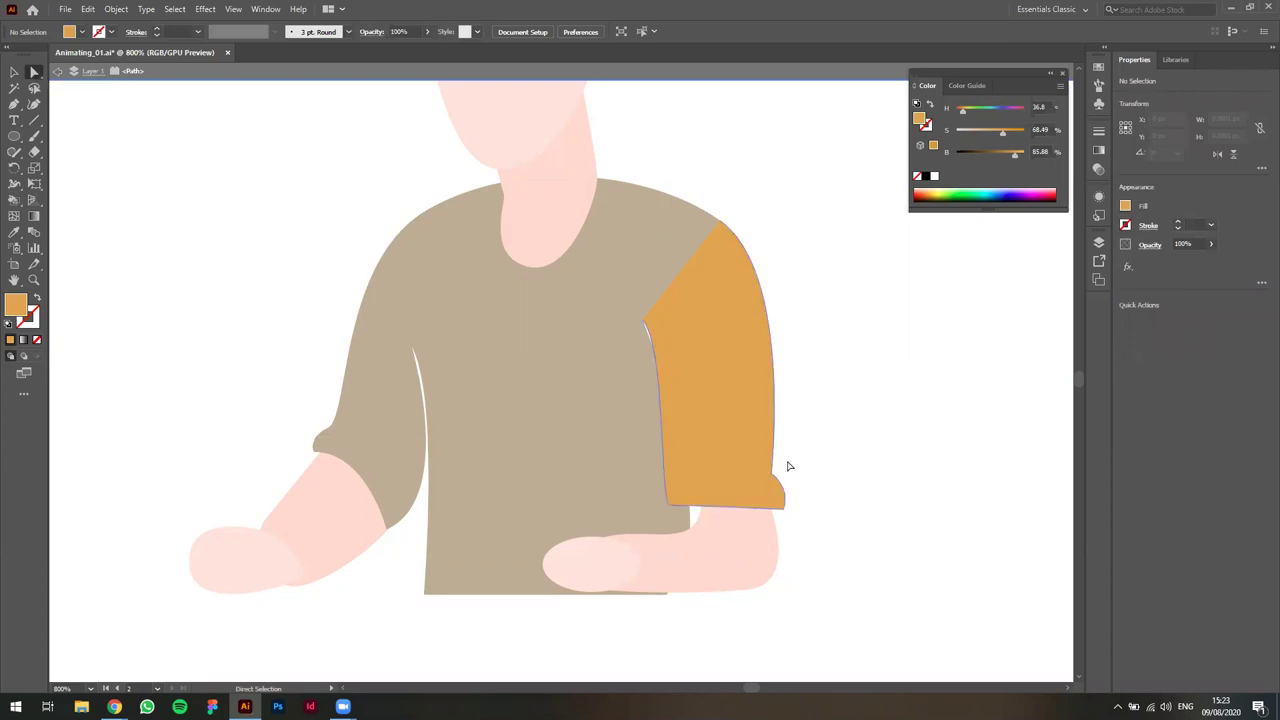
Shorten the isolated orange sleeve by moving its hem and cuff anchor points up to roughly mid-upper-arm.
{"action": "left_click", "coordinate": [737, 449]}
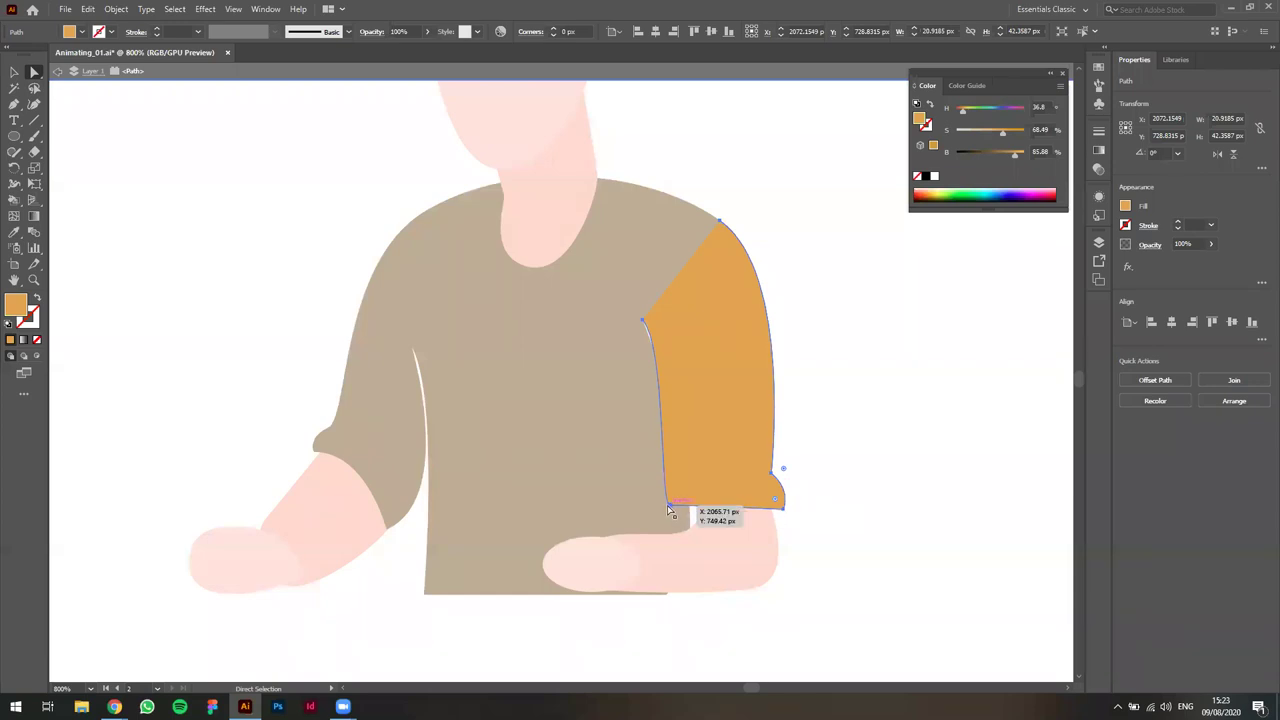
{"action": "left_click_drag", "start_coordinate": [667, 505], "coordinate": [667, 505]}
{"action": "left_click_drag", "start_coordinate": [840, 452], "coordinate": [620, 557]}
{"action": "left_click_drag", "start_coordinate": [776, 482], "coordinate": [788, 399]}
{"action": "left_click_drag", "start_coordinate": [773, 410], "coordinate": [776, 400]}
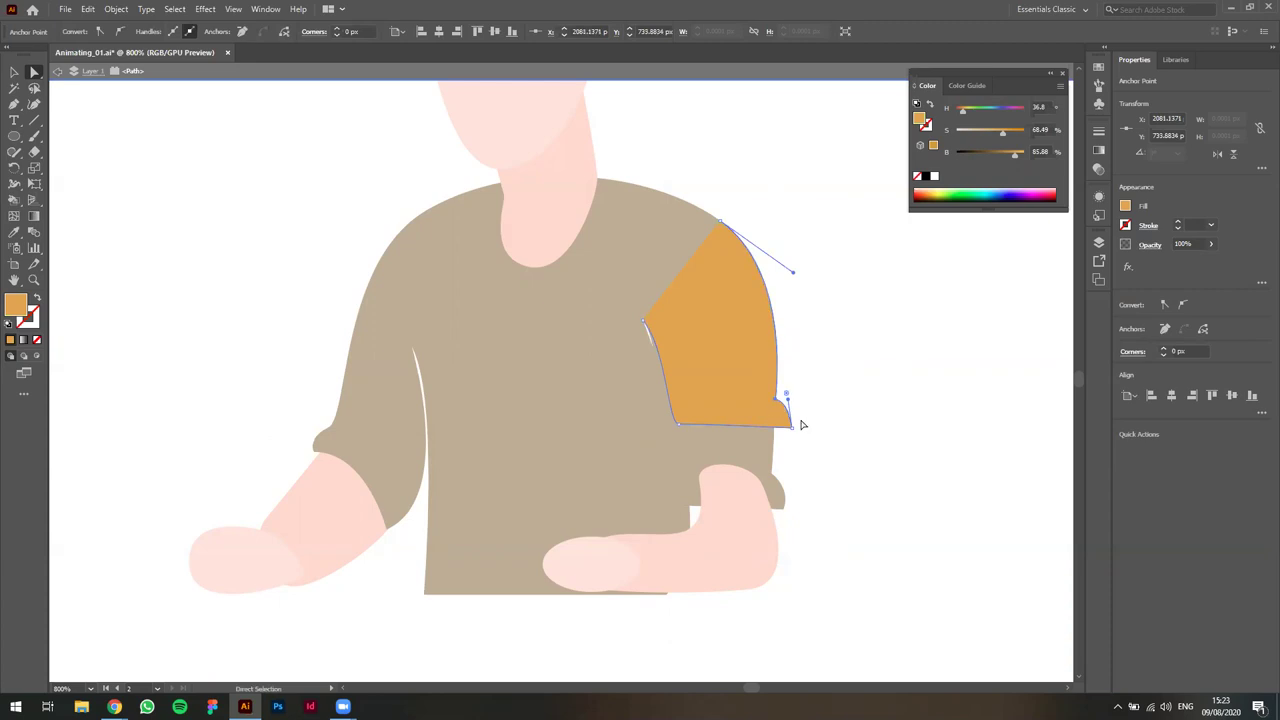
Remove the cuff bump's anchor point from the sleeve outline, leave isolation and brighten the sleeve's orange fill.
{"action": "key", "text": "p"}
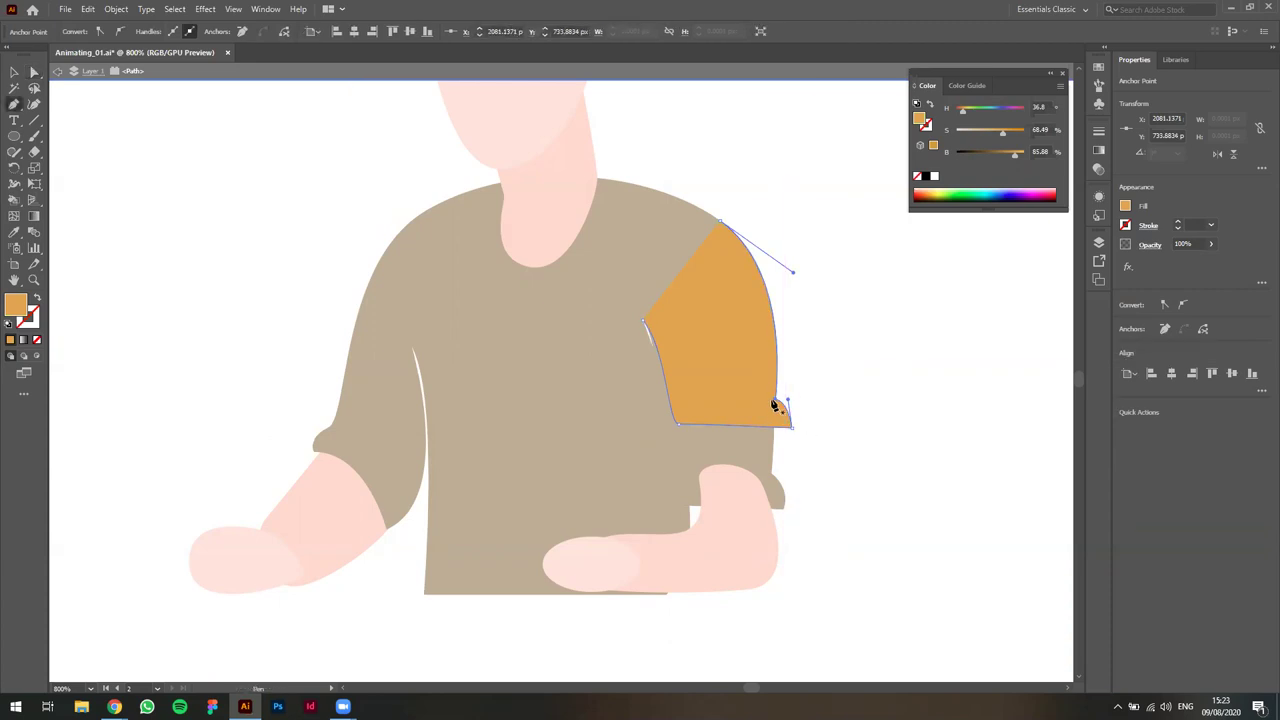
{"action": "left_click", "coordinate": [777, 401]}
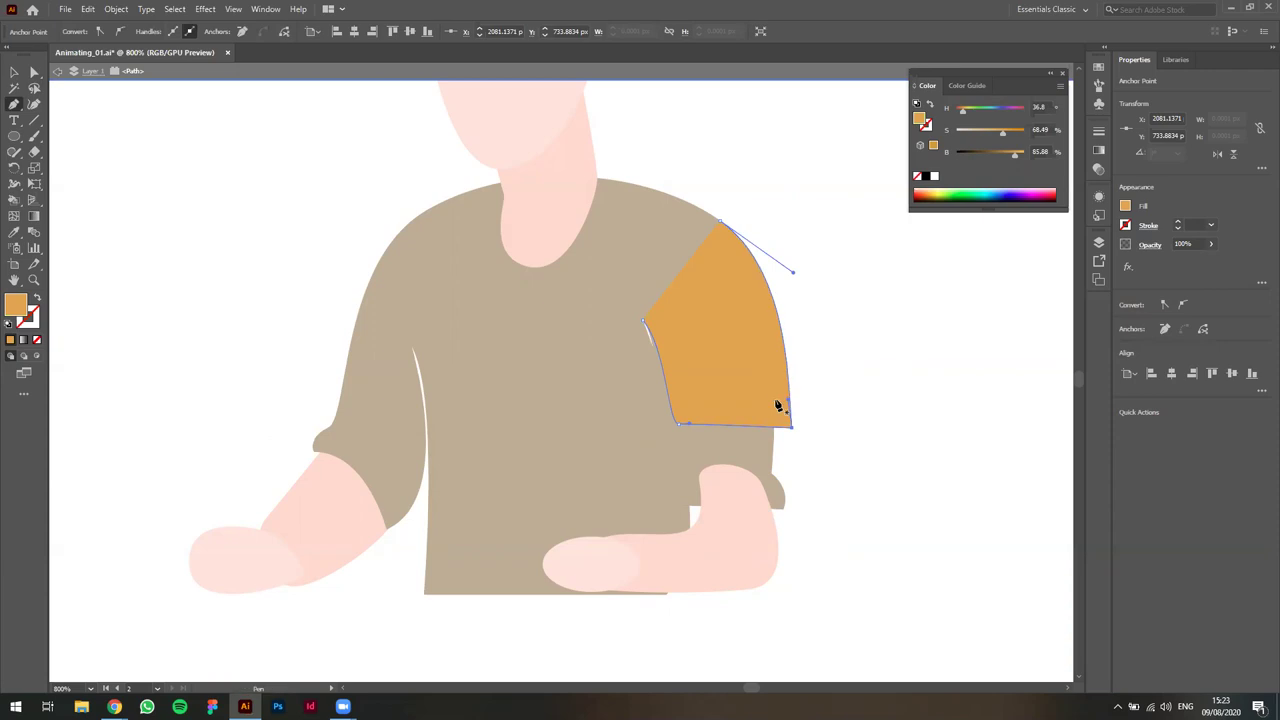
{"action": "key", "text": "a"}
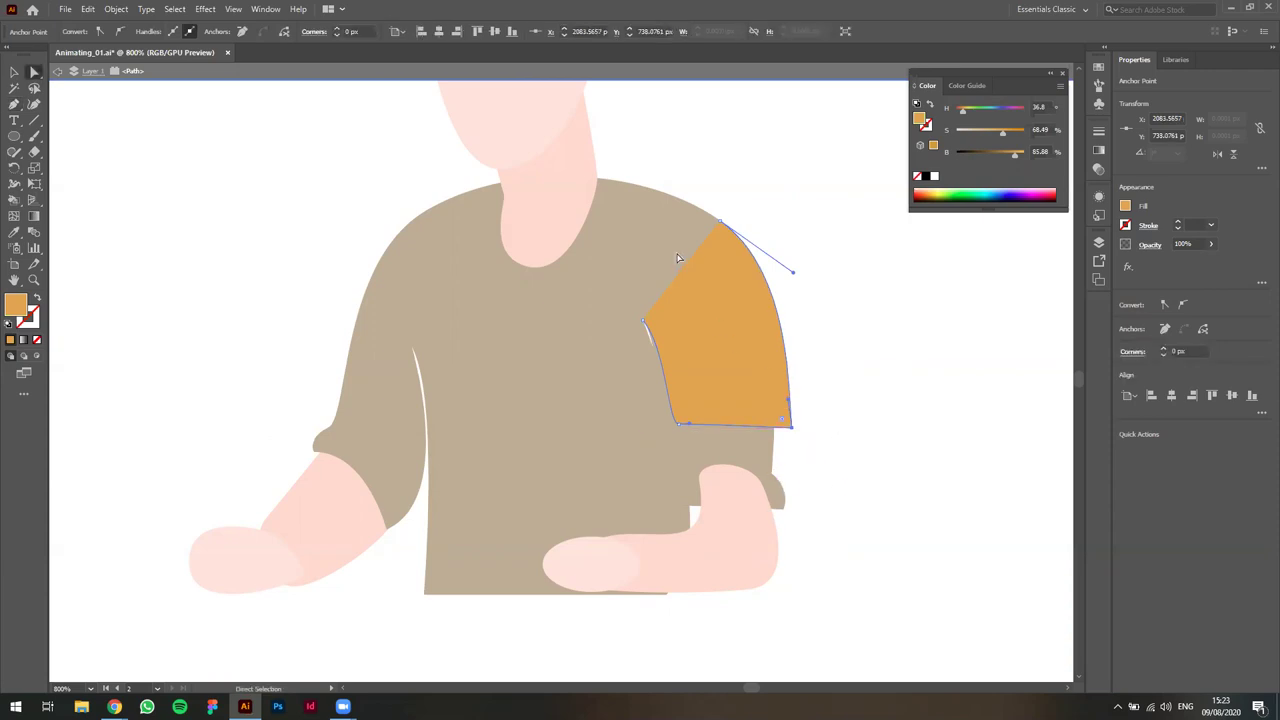
{"action": "key", "text": "v"}
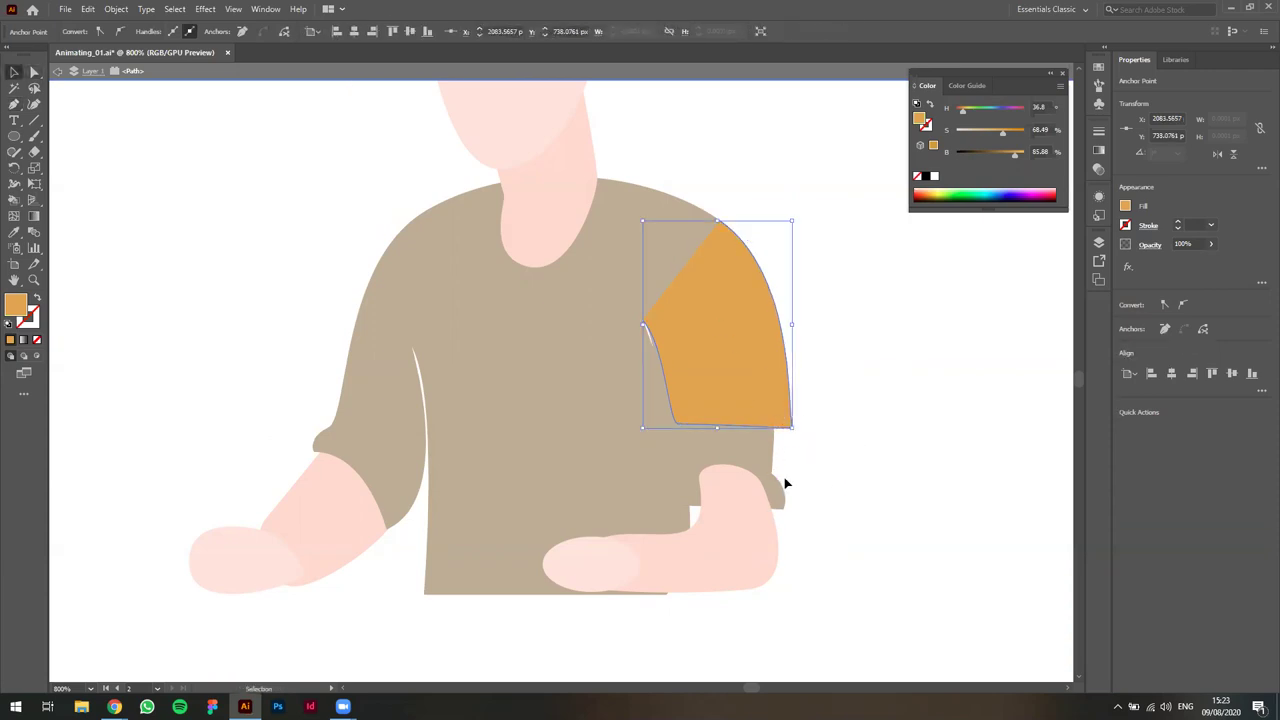
{"action": "key", "text": "Escape"}
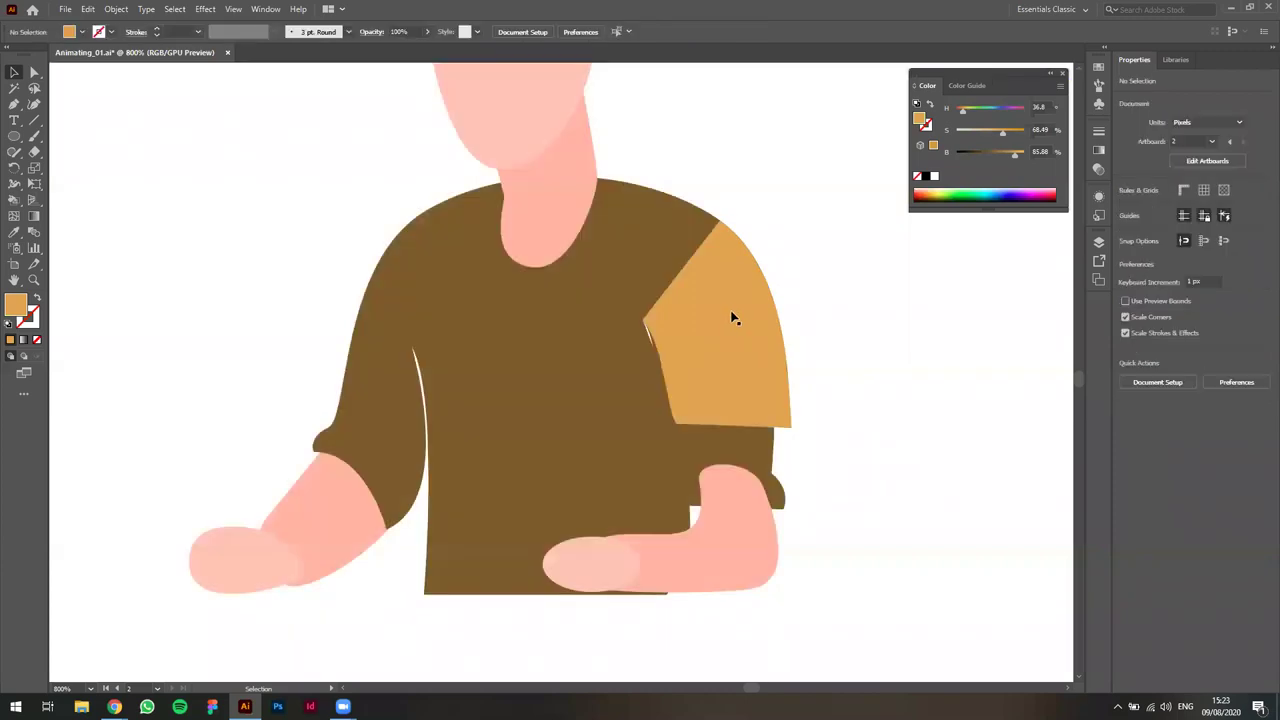
{"action": "left_click_drag", "start_coordinate": [1016, 151], "coordinate": [1023, 152]}
{"action": "left_click", "coordinate": [868, 440]}
Isolate the bent forearm shape and move its two upper anchor points up so the arm overlaps the short sleeve.
{"action": "left_click", "coordinate": [748, 541]}
{"action": "double_click", "coordinate": [748, 528]}
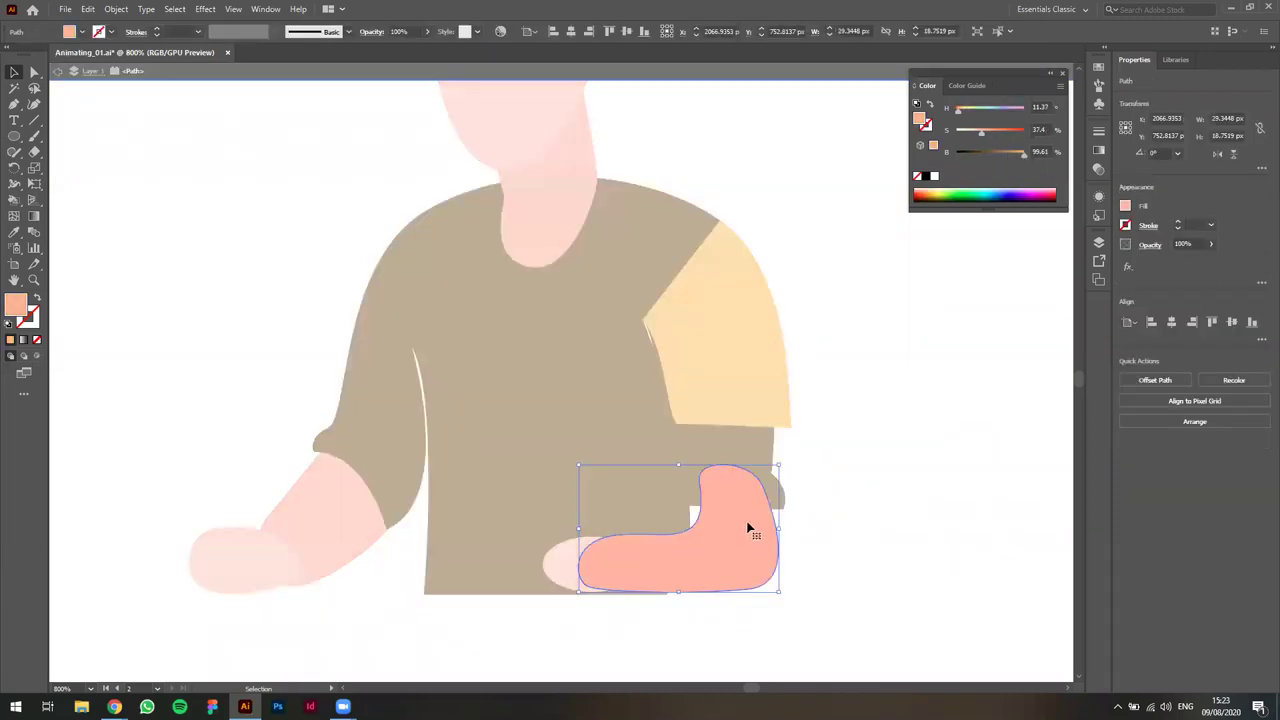
{"action": "key", "text": "a"}
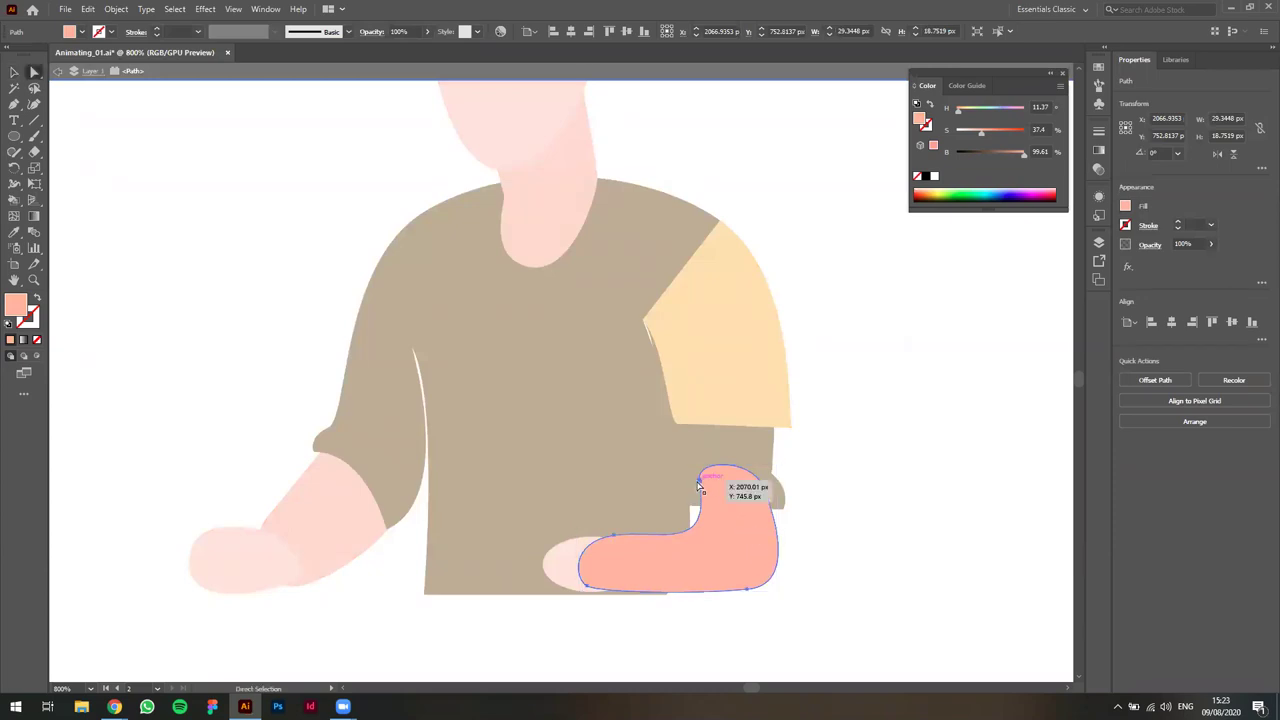
{"action": "left_click", "coordinate": [764, 502]}
{"action": "left_click", "coordinate": [763, 487], "text": "shift"}
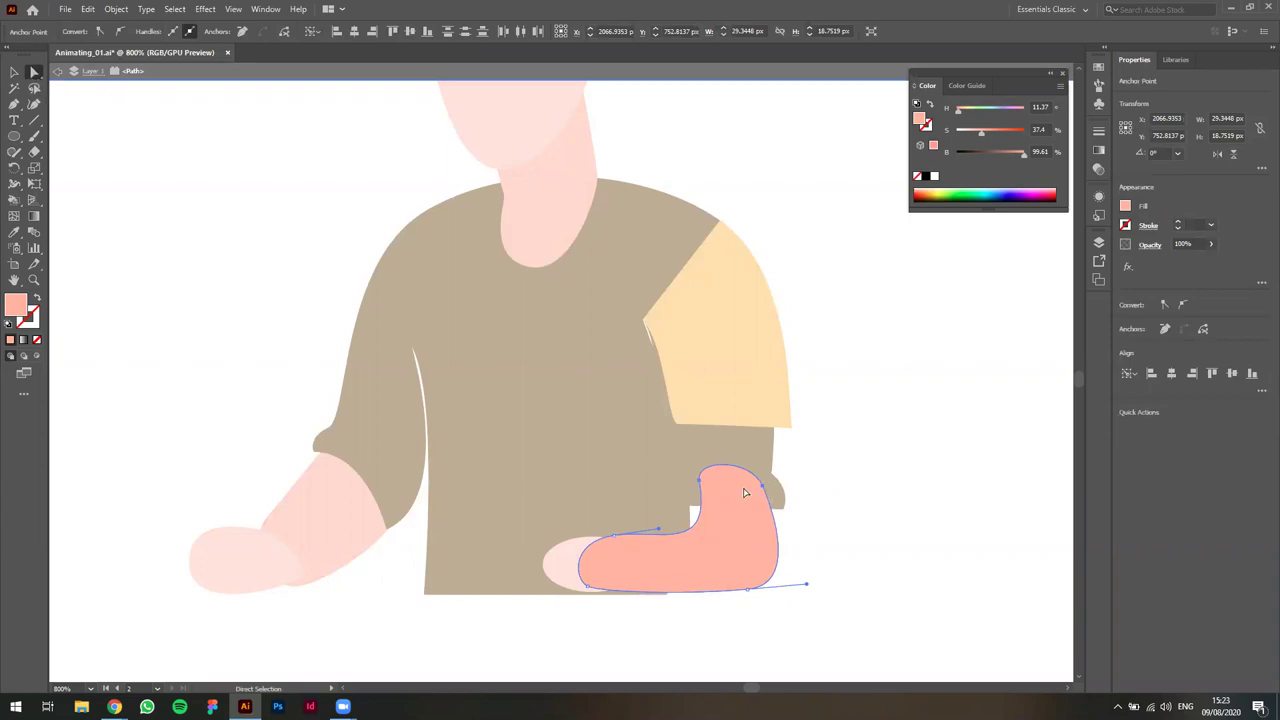
{"action": "left_click_drag", "start_coordinate": [764, 490], "coordinate": [760, 397]}
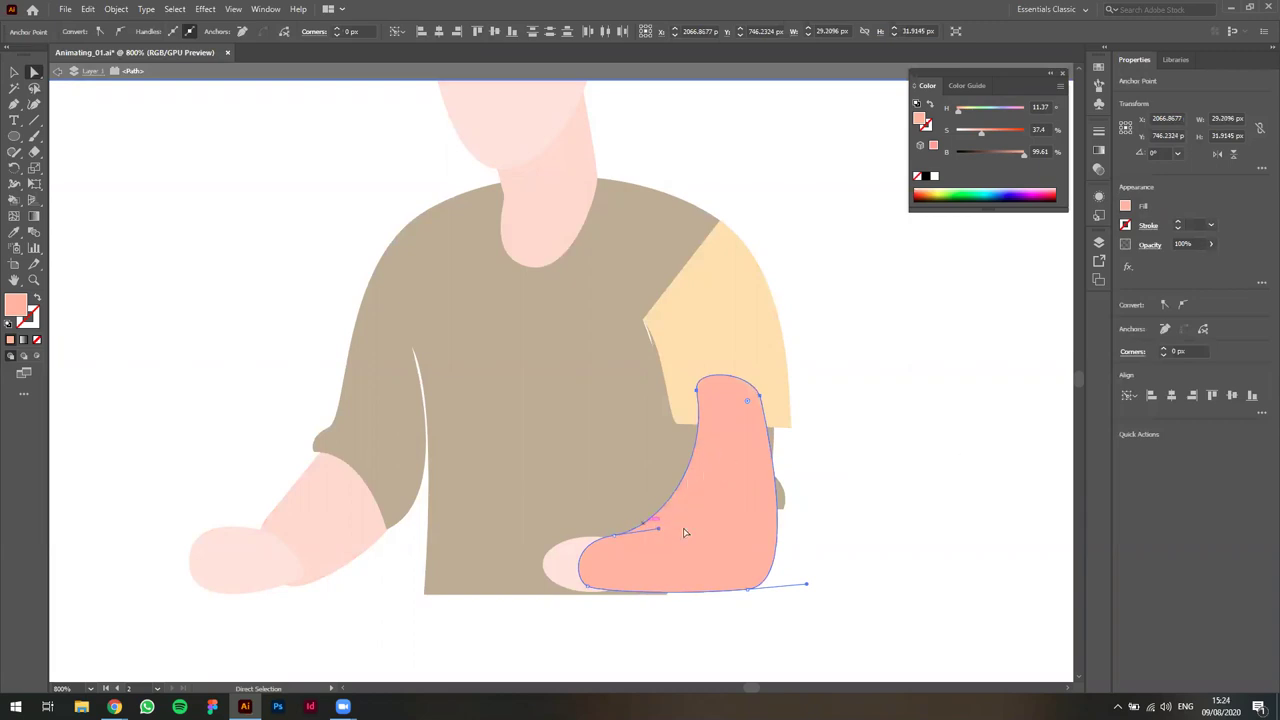
Add an anchor point on the arm's inner curve and reshape the inside of the elbow into a tighter bend.
{"action": "key", "text": "p"}
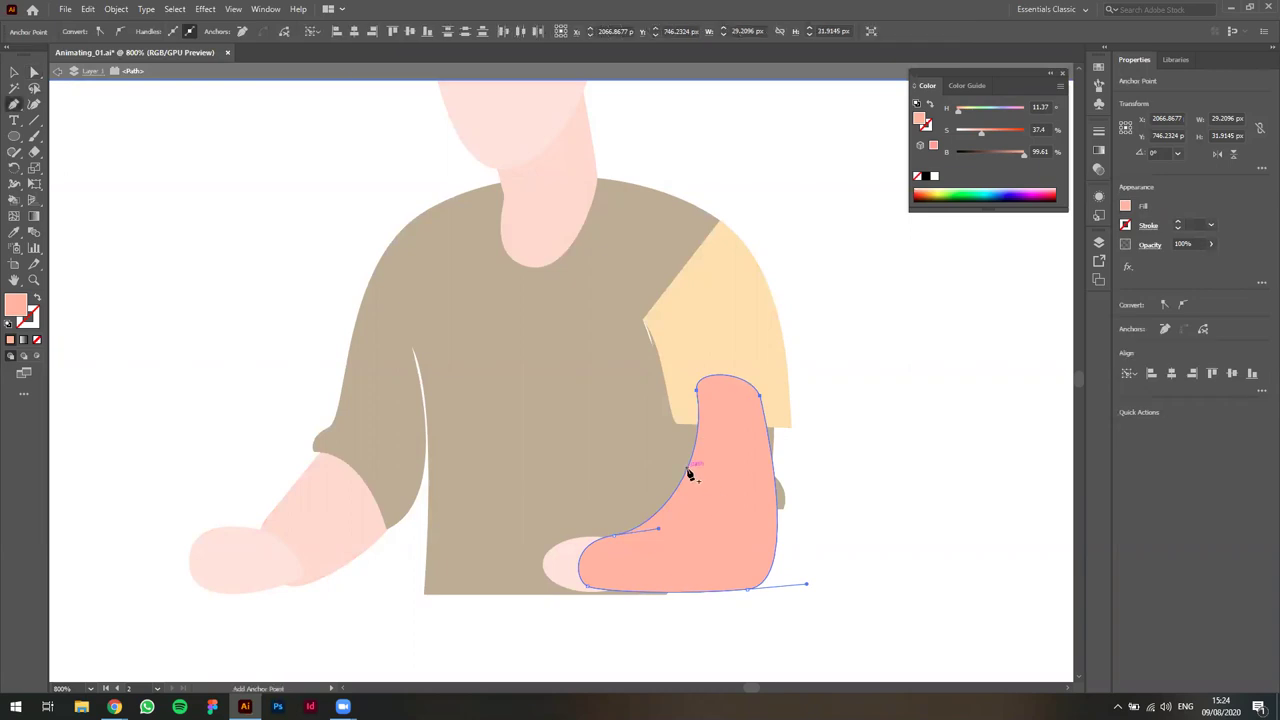
{"action": "left_click", "coordinate": [689, 470]}
{"action": "key", "text": "a"}
{"action": "left_click_drag", "start_coordinate": [689, 471], "coordinate": [597, 540]}
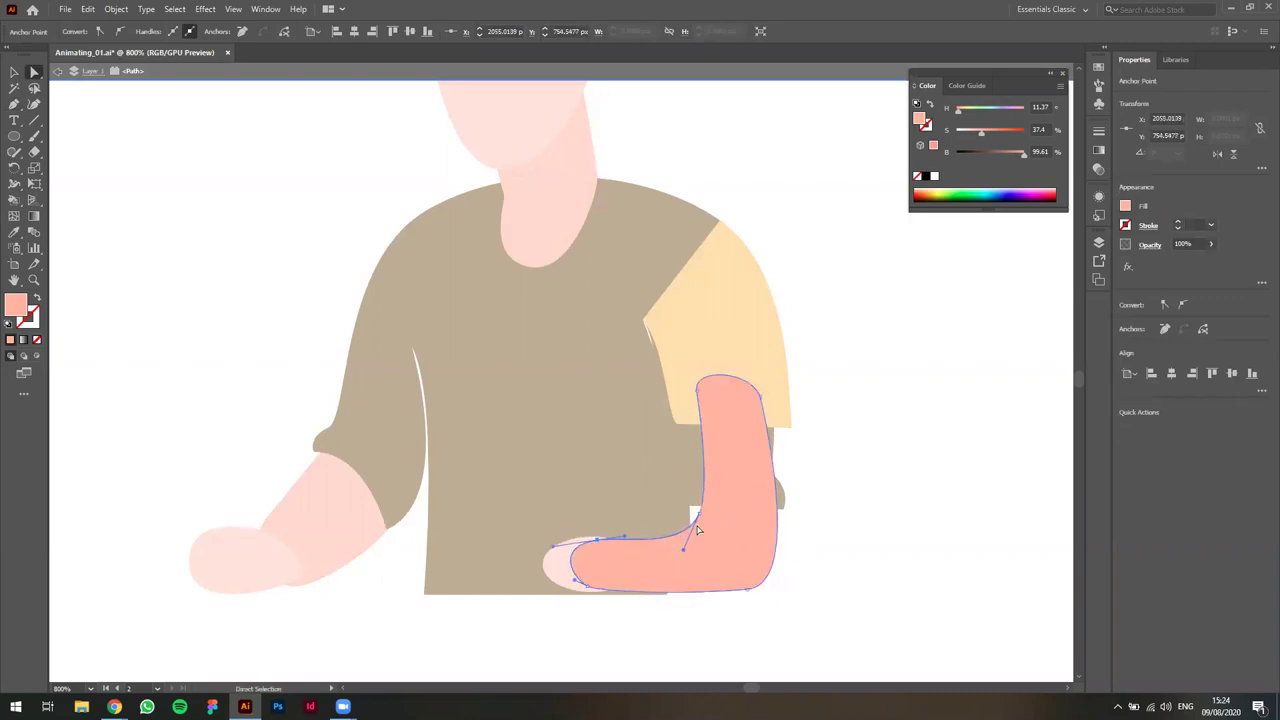
{"action": "left_click_drag", "start_coordinate": [698, 514], "coordinate": [708, 491]}
Delete the arm's wrist and outer elbow anchor points, leaving only the open upper-arm path.
{"action": "left_click", "coordinate": [659, 652]}
{"action": "left_click", "coordinate": [749, 590], "text": "shift"}
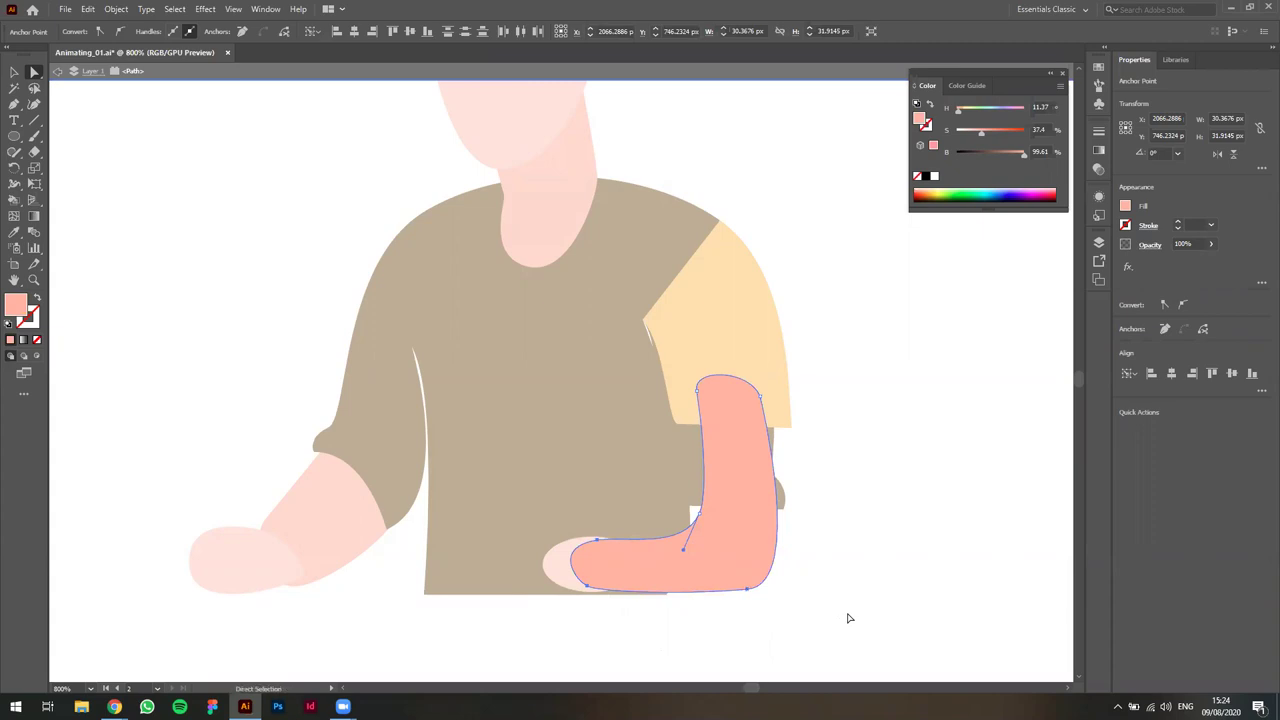
{"action": "key", "text": "Delete"}
Redraw the upper arm's outer edge and a rounded elbow with the Pen tool, closing the path at the inner elbow.
{"action": "key", "text": "p"}
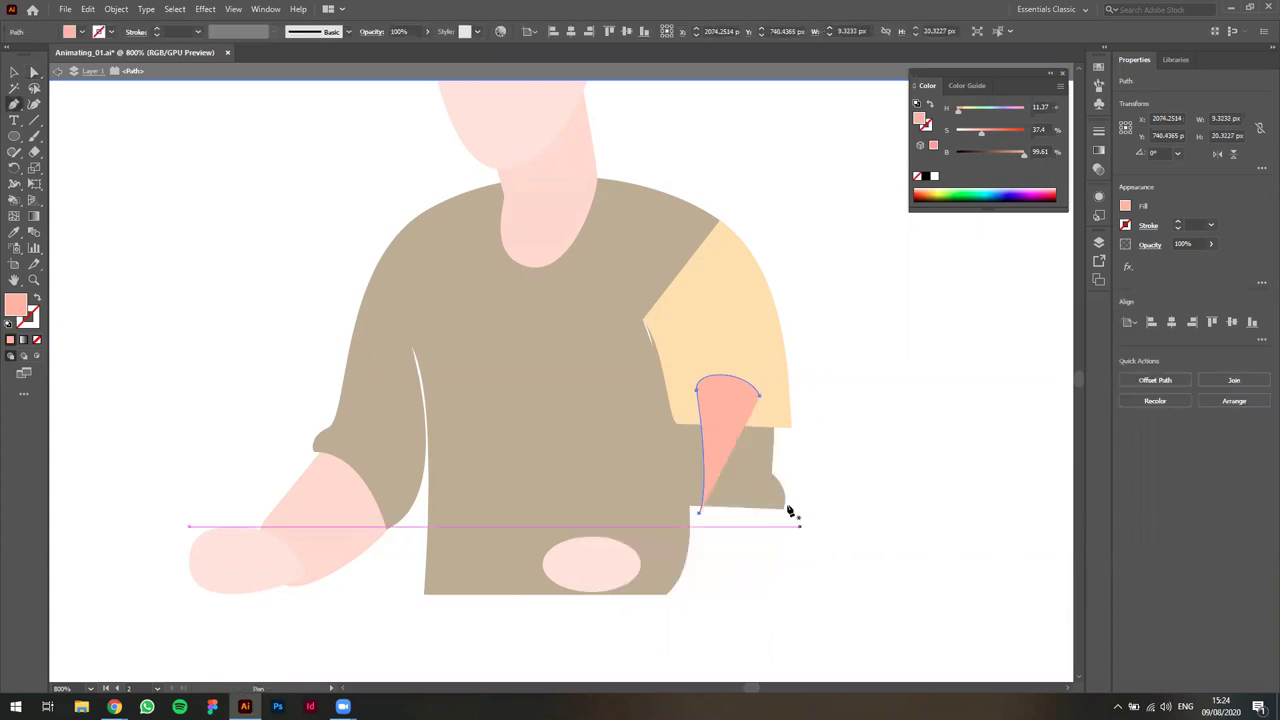
{"action": "left_click", "coordinate": [760, 395]}
{"action": "left_click_drag", "start_coordinate": [760, 538], "coordinate": [701, 605]}
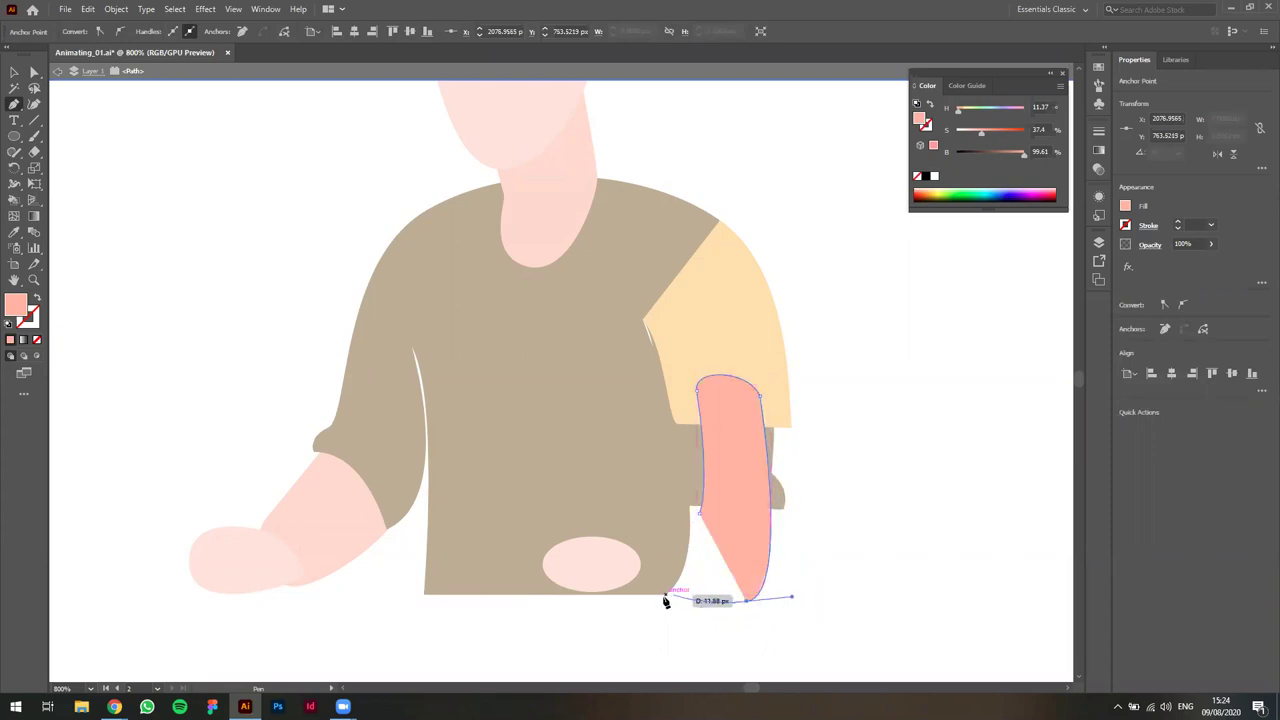
{"action": "left_click_drag", "start_coordinate": [666, 573], "coordinate": [665, 539]}
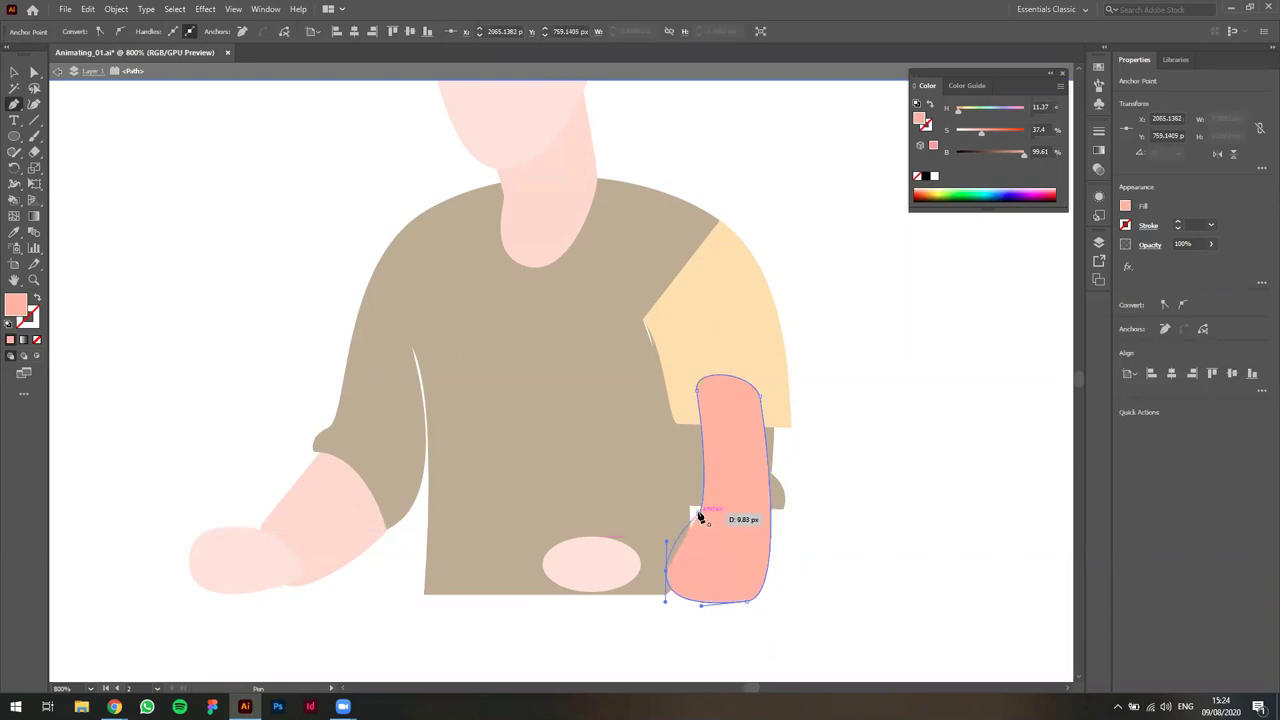
{"action": "left_click", "coordinate": [699, 513]}
Refine the rounded elbow by lowering its inner corner and extending its tip toward the hand, and leave isolation.
{"action": "key", "text": "a"}
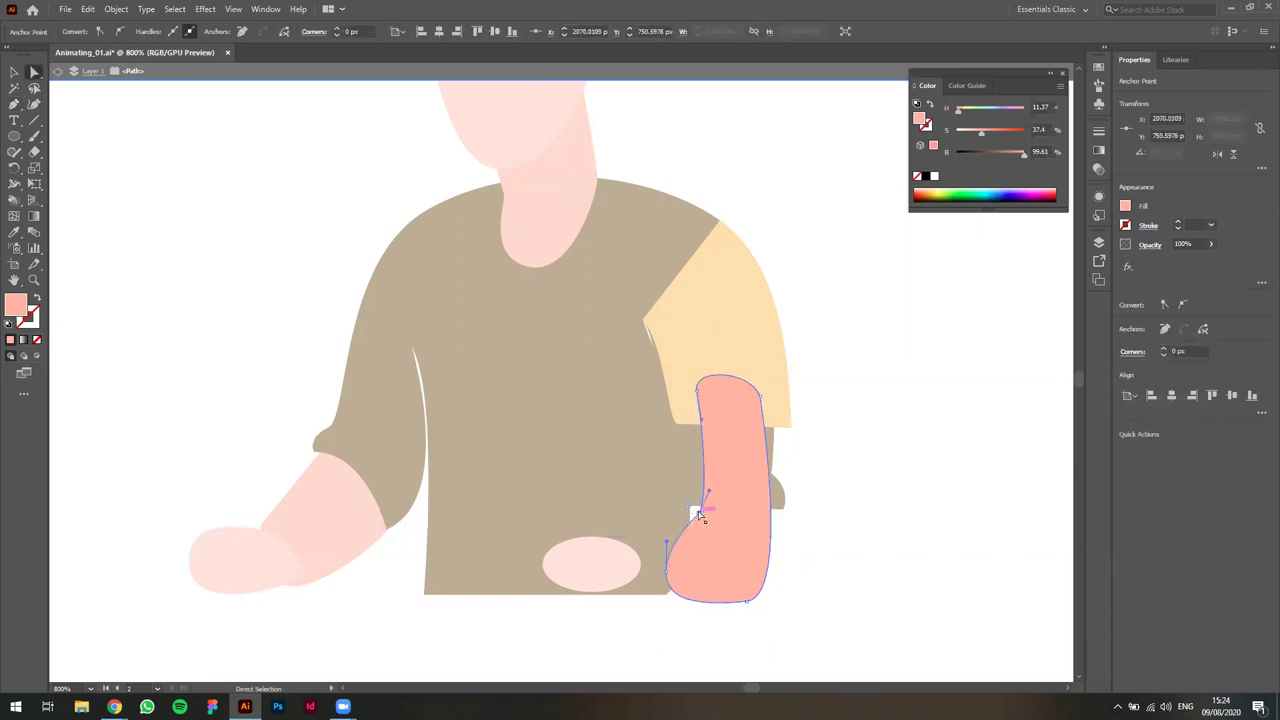
{"action": "left_click_drag", "start_coordinate": [700, 516], "coordinate": [708, 543]}
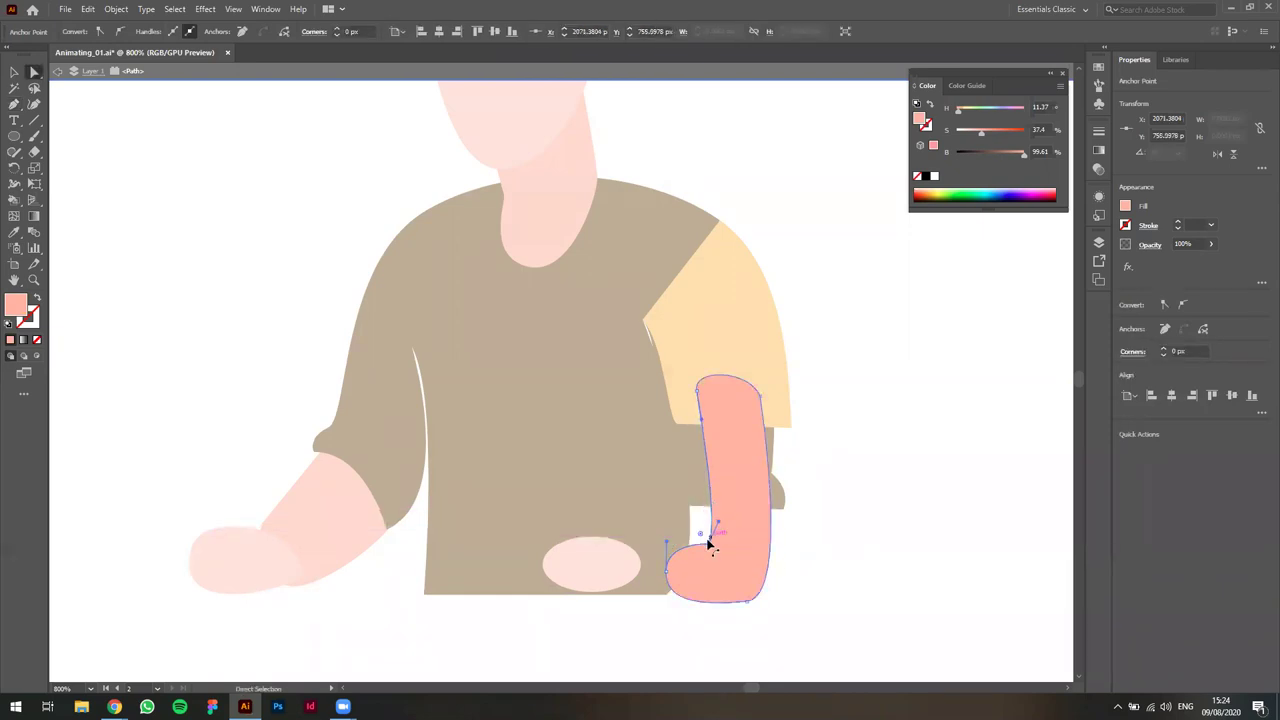
{"action": "left_click_drag", "start_coordinate": [667, 574], "coordinate": [657, 575]}
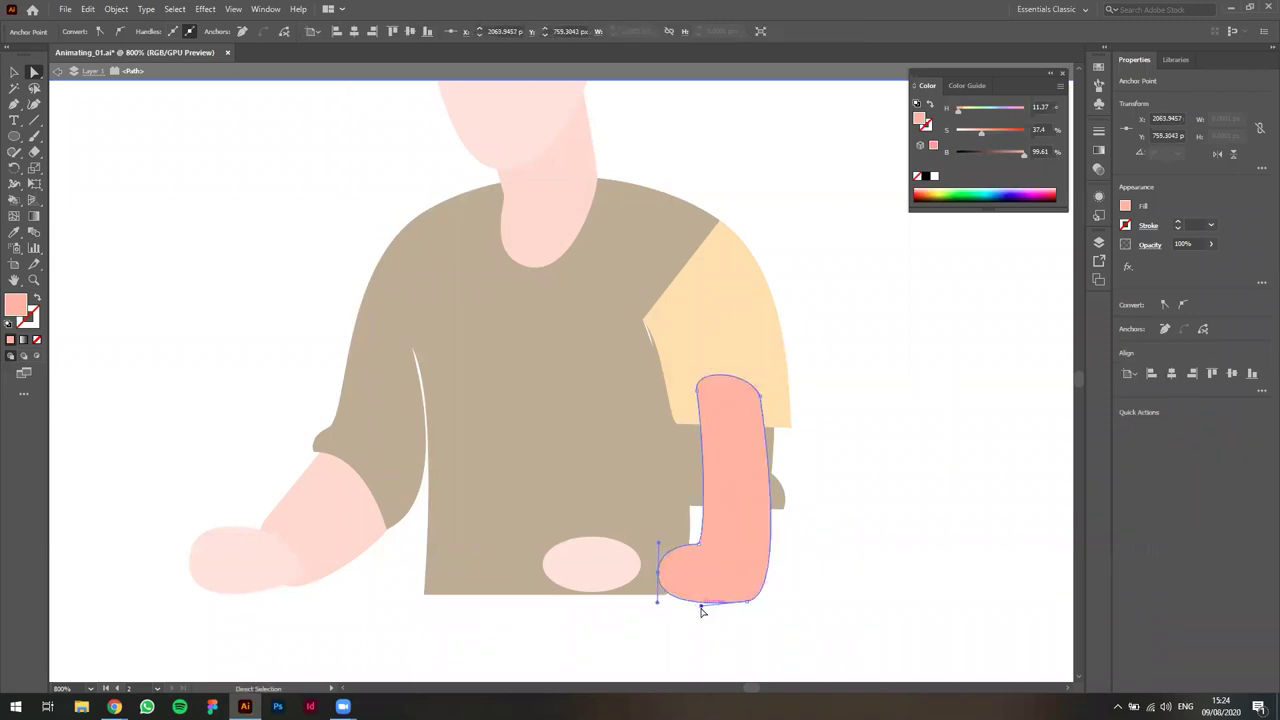
{"action": "left_click", "coordinate": [608, 626]}
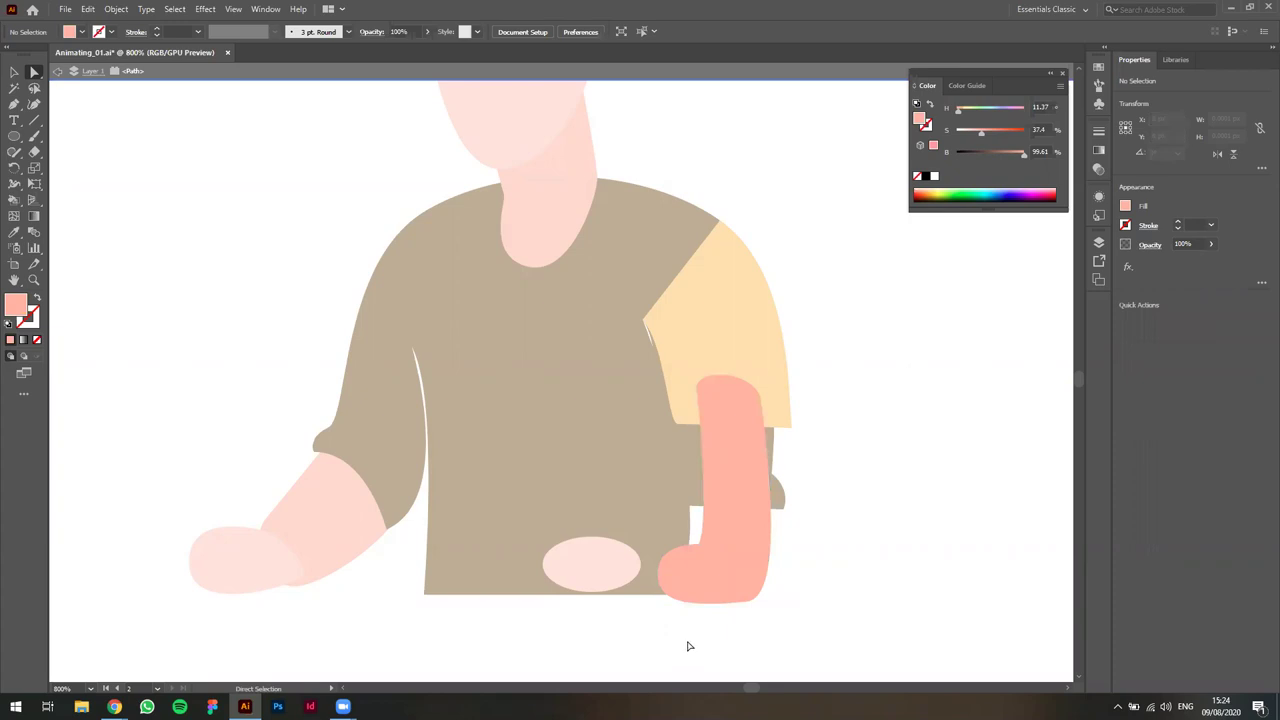
{"action": "double_click", "coordinate": [688, 646]}
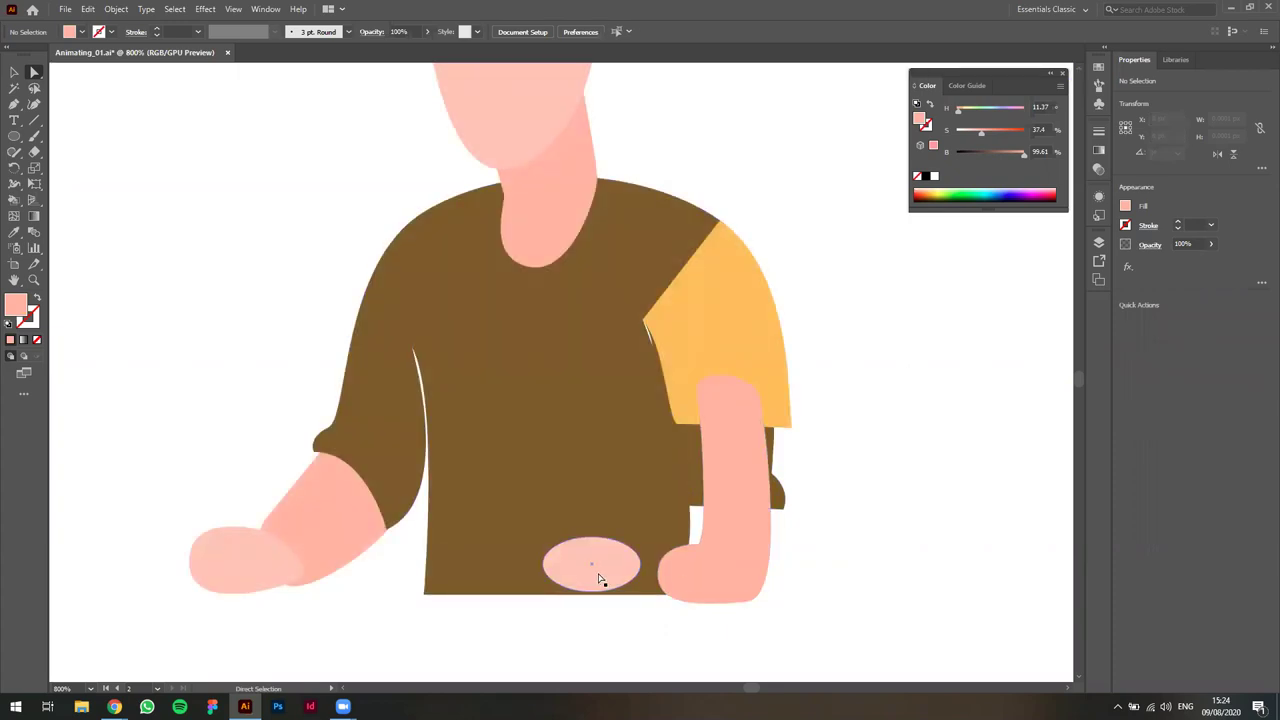
Start a separate forearm shape with the Pen tool from the elbow's underside, curving around beneath and above the hand end.
{"action": "key", "text": "p"}
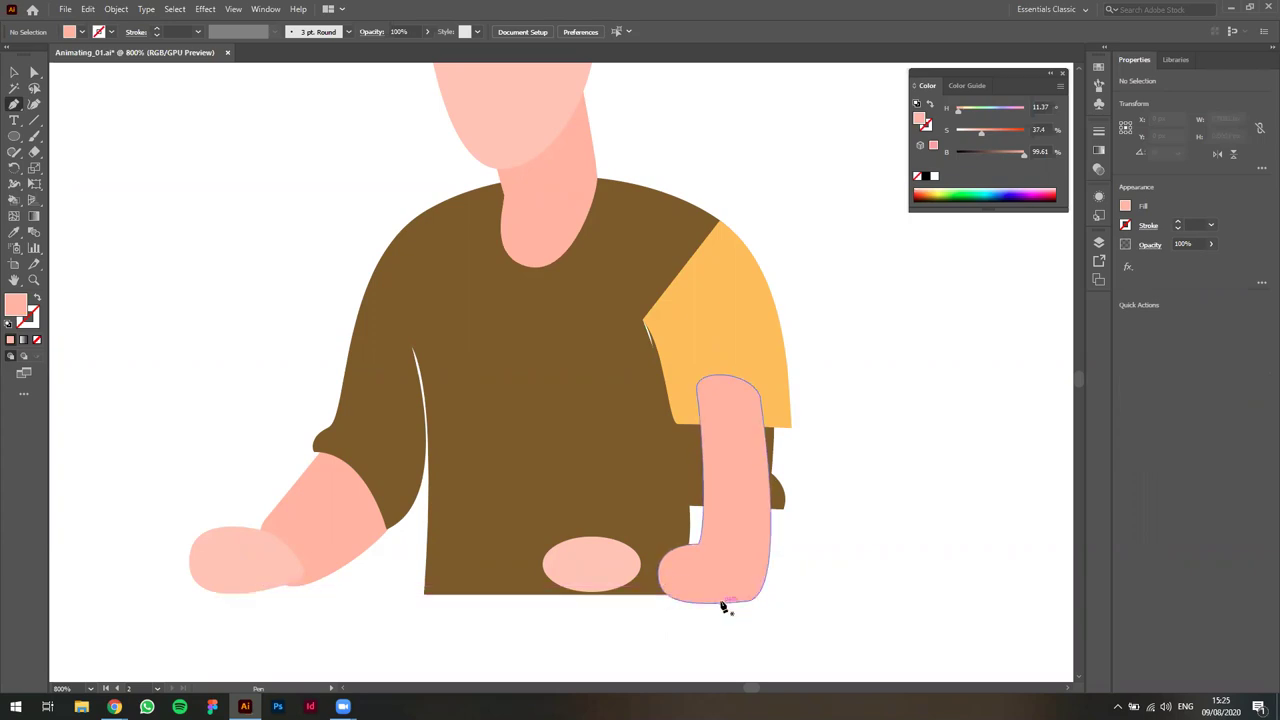
{"action": "left_click", "coordinate": [723, 604]}
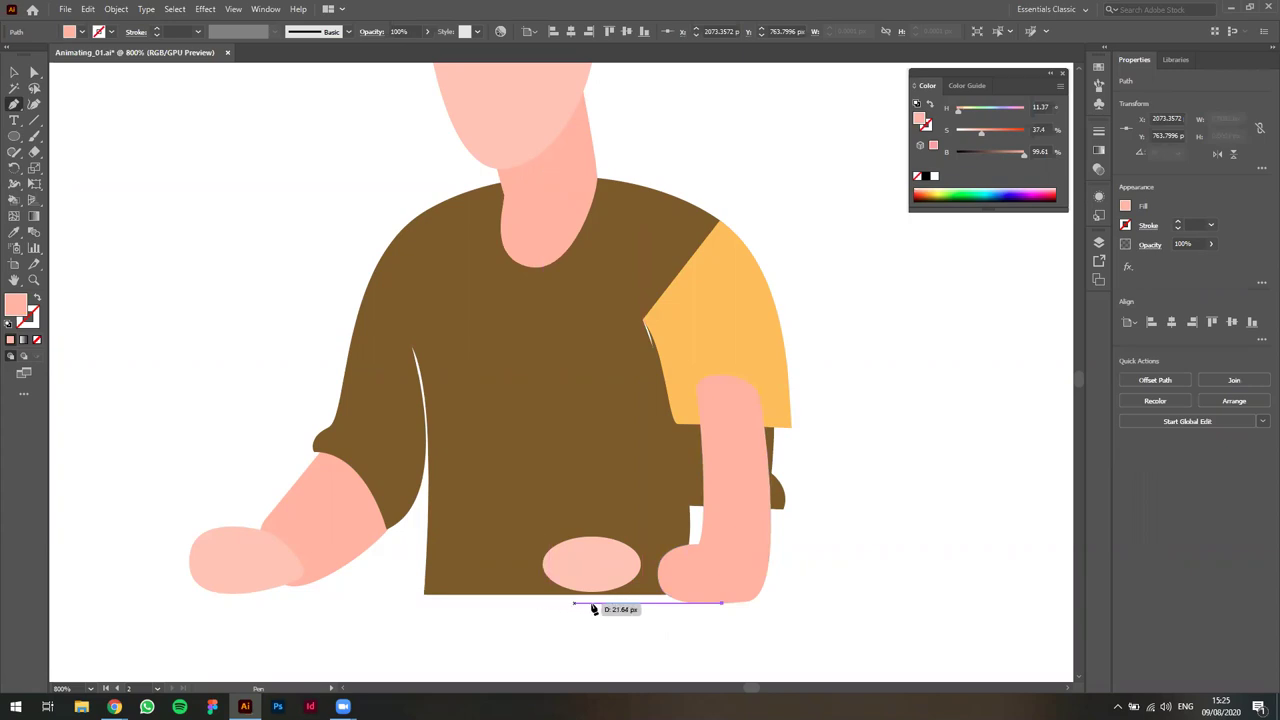
{"action": "left_click_drag", "start_coordinate": [593, 605], "coordinate": [556, 604]}
{"action": "left_click_drag", "start_coordinate": [592, 548], "coordinate": [642, 540]}
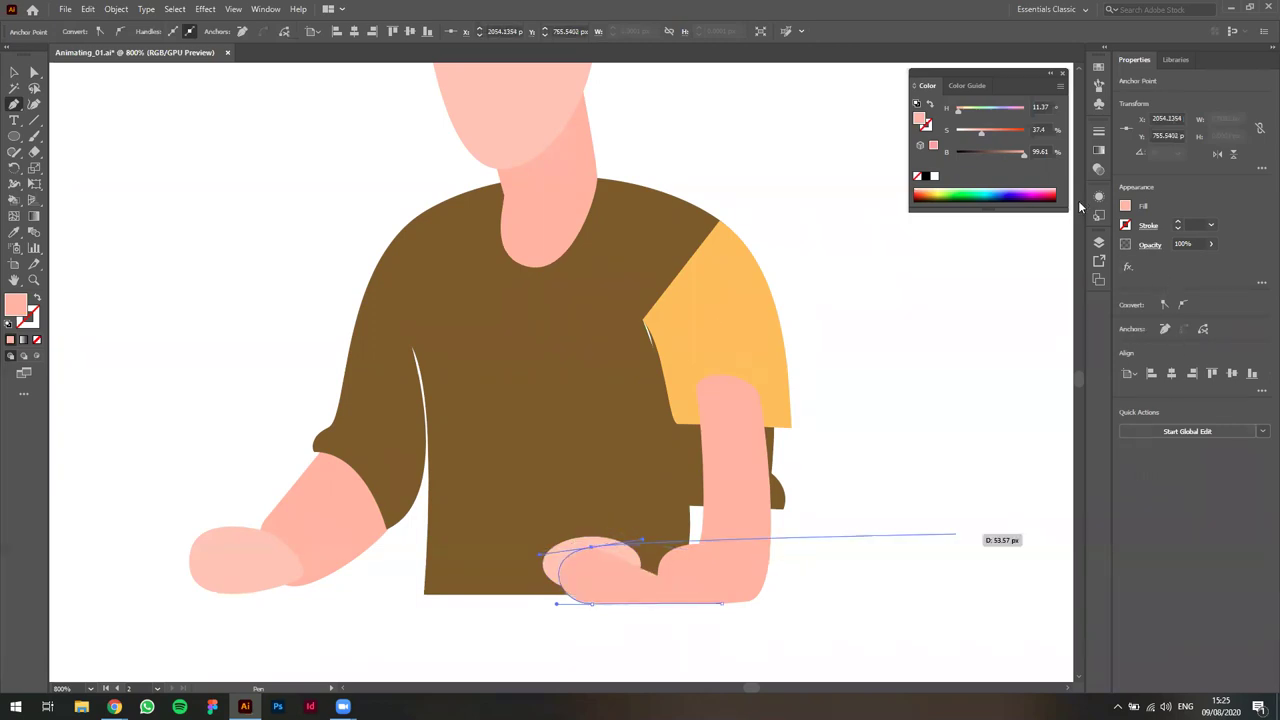
Change the highlight colour of Layer 1 to Black in its layer options.
{"action": "left_click", "coordinate": [1099, 242]}
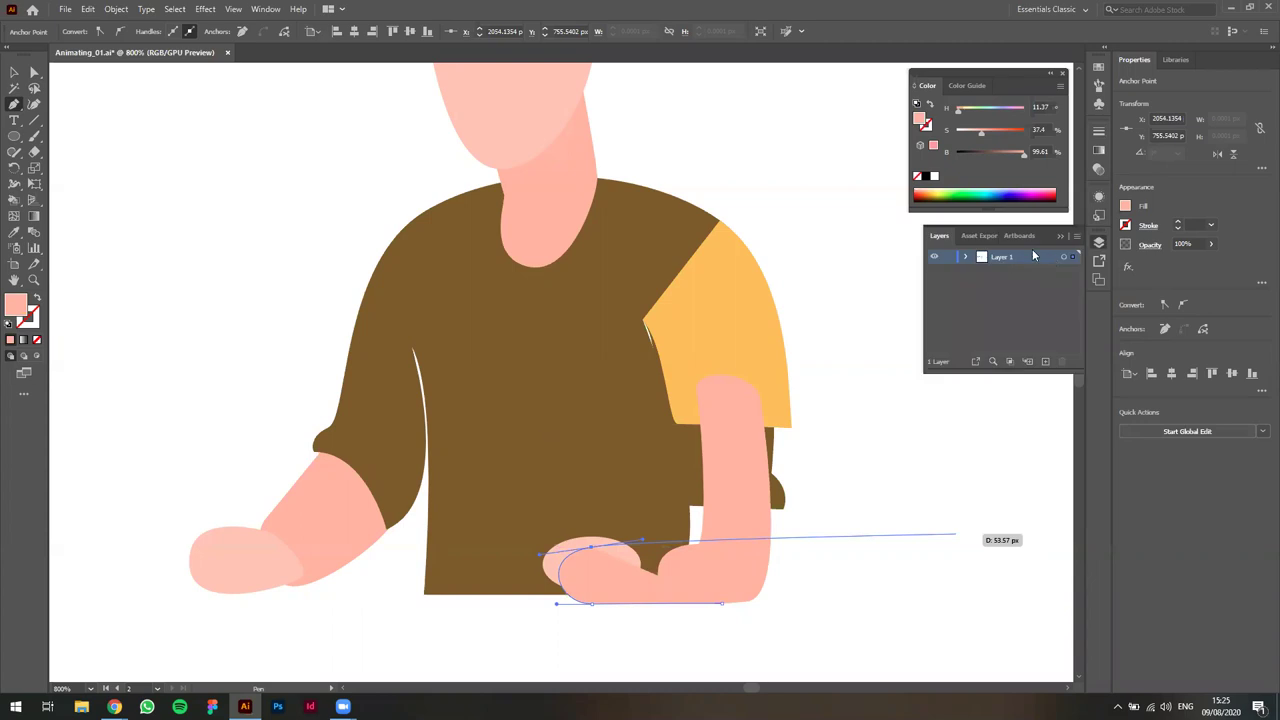
{"action": "double_click", "coordinate": [1034, 256]}
{"action": "left_click", "coordinate": [690, 320]}
{"action": "left_click", "coordinate": [503, 401]}
{"action": "left_click", "coordinate": [515, 456]}
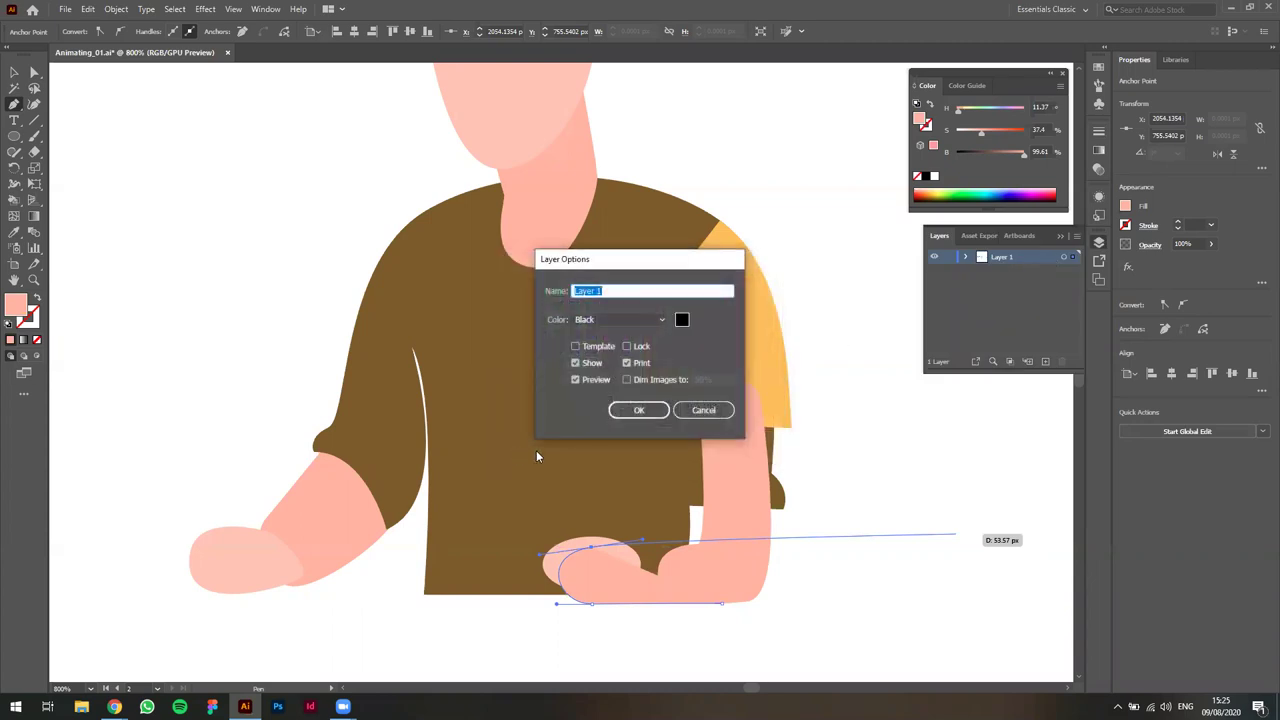
{"action": "left_click", "coordinate": [639, 409]}
Complete the forearm path with a curved end inside the elbow, close it at its starting point and deselect it.
{"action": "scroll", "coordinate": [735, 551], "scroll_direction": "up", "scroll_amount": 1}
{"action": "scroll", "coordinate": [651, 594], "scroll_direction": "up", "scroll_amount": 1}
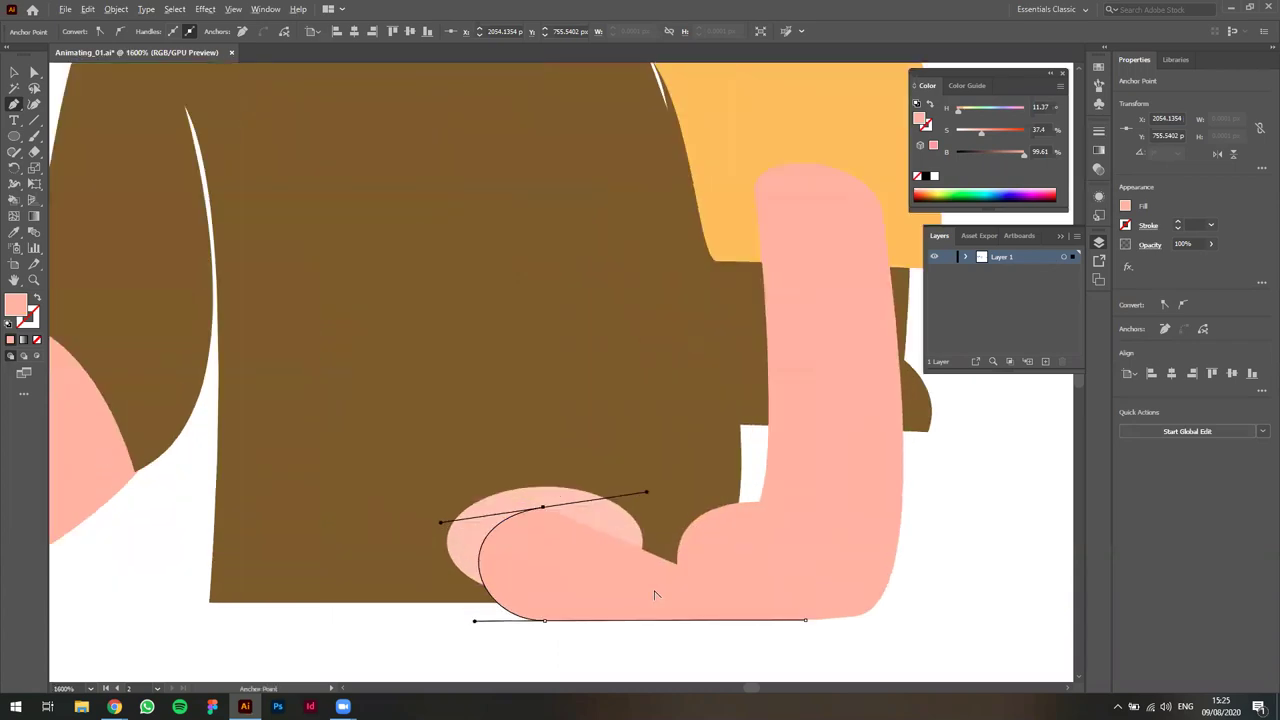
{"action": "scroll", "coordinate": [657, 594], "scroll_direction": "down", "scroll_amount": 1}
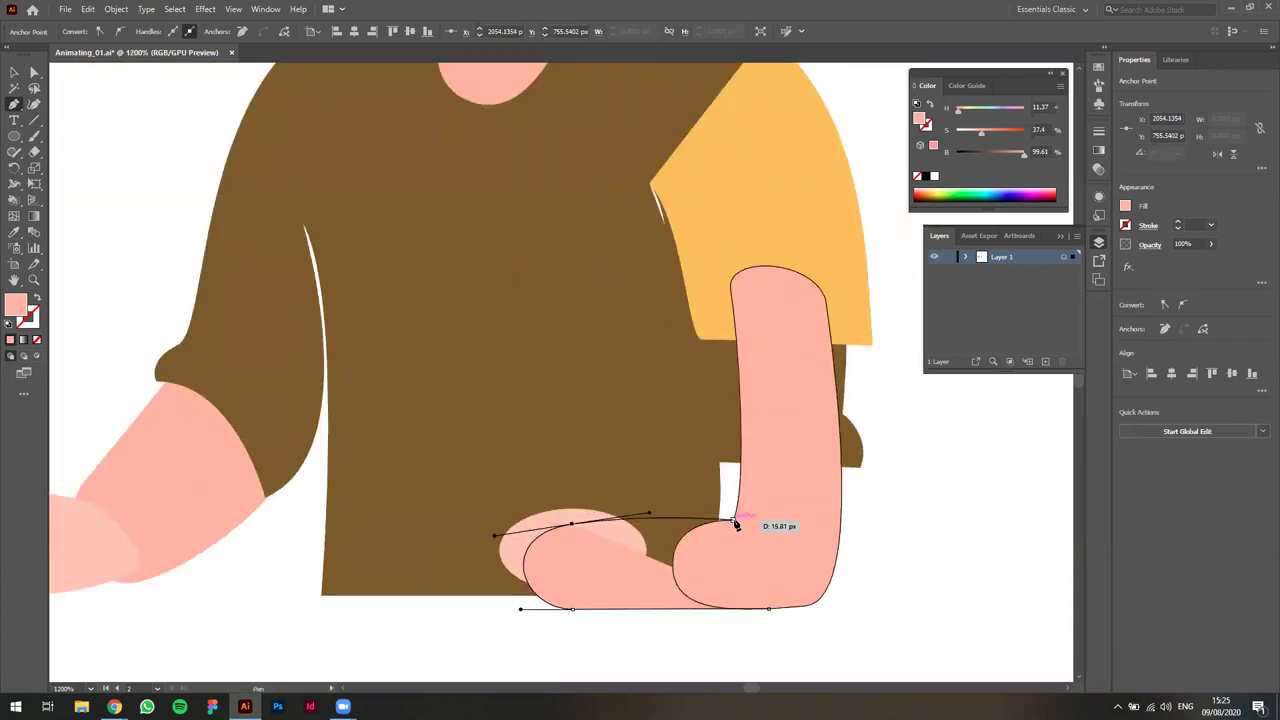
{"action": "left_click_drag", "start_coordinate": [769, 524], "coordinate": [782, 543]}
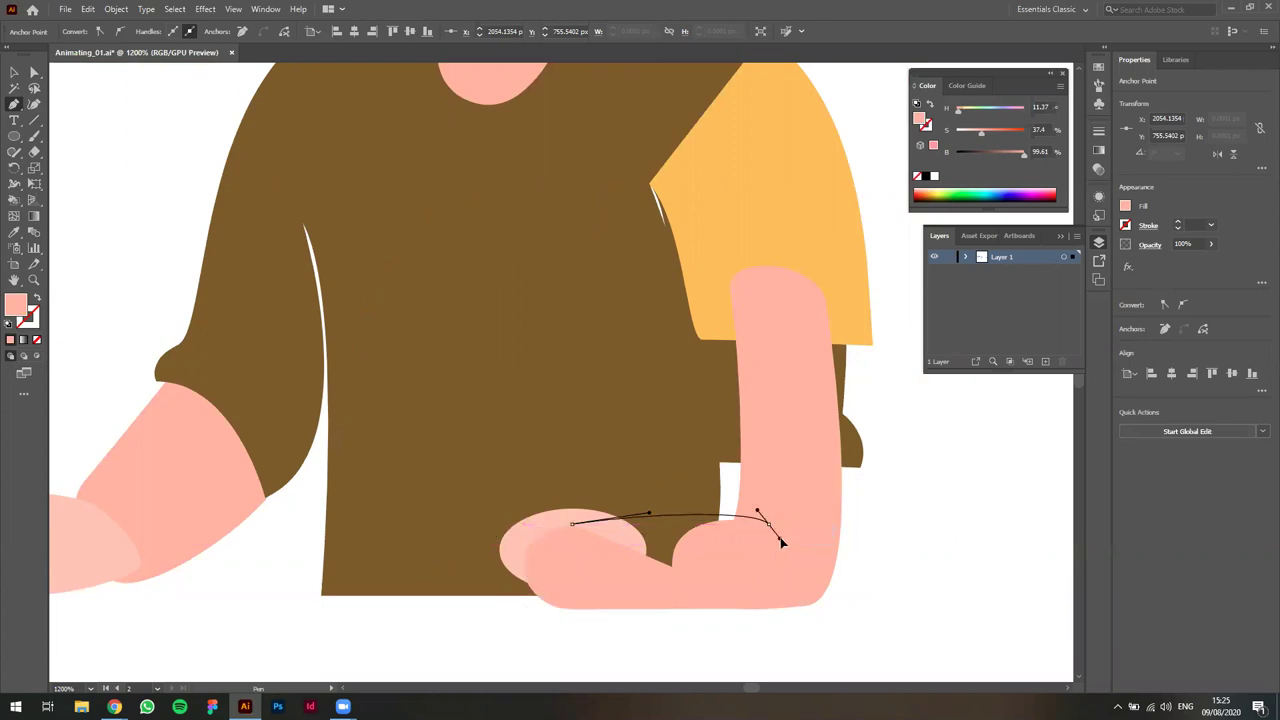
{"action": "left_click_drag", "start_coordinate": [769, 608], "coordinate": [728, 611]}
{"action": "key", "text": "v"}
{"action": "left_click", "coordinate": [846, 610]}
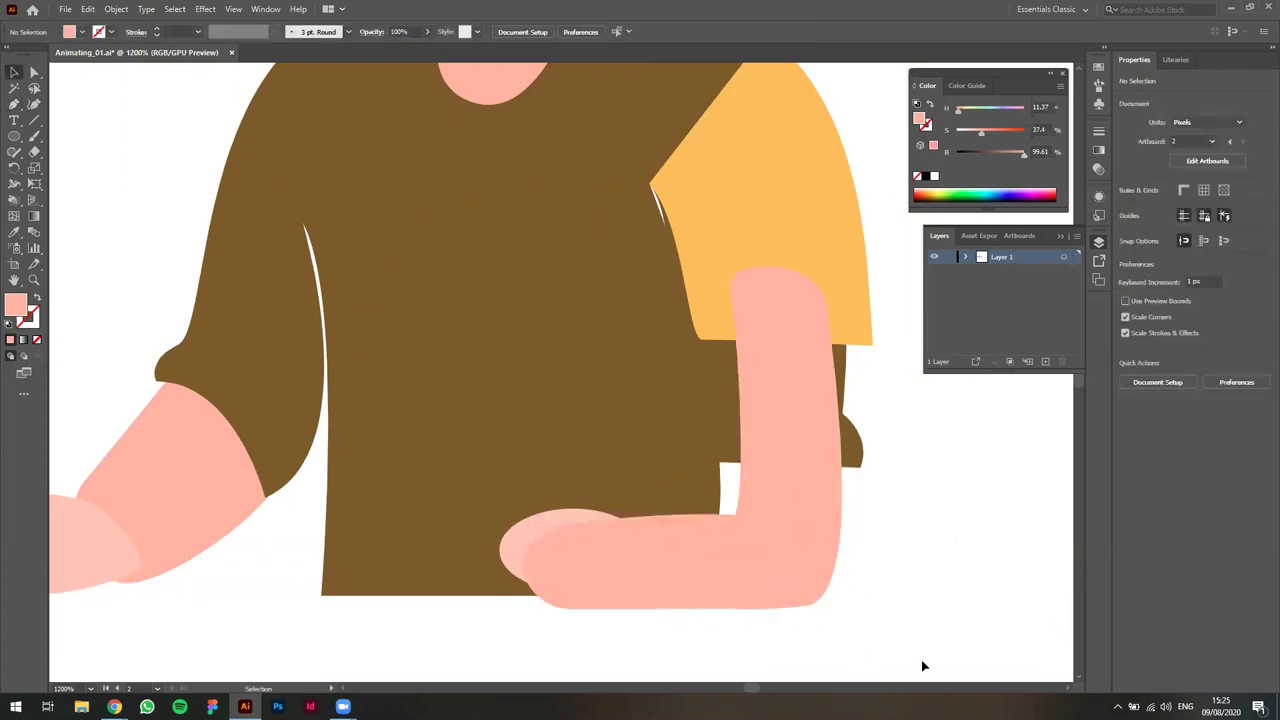
Place the hand ellipse in front of the forearm's wrist end and rotate it slightly clockwise.
{"action": "scroll", "coordinate": [923, 666], "scroll_direction": "down", "scroll_amount": 2}
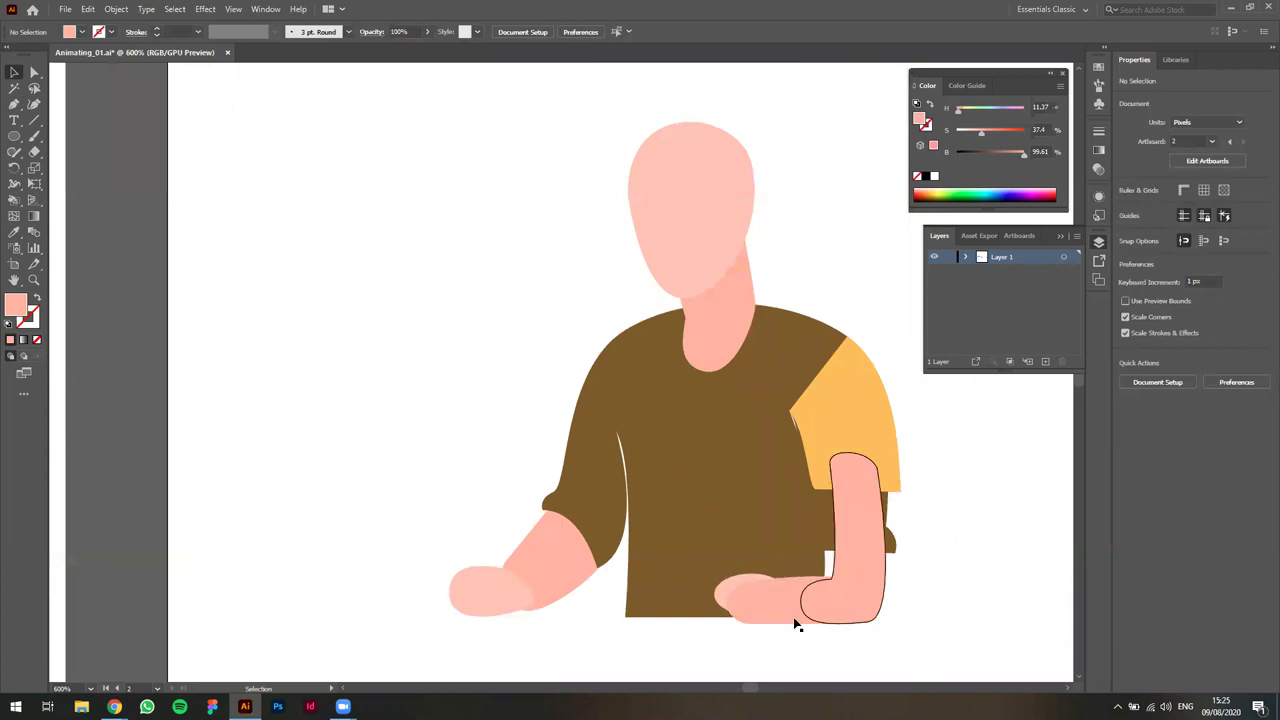
{"action": "scroll", "coordinate": [922, 636], "scroll_direction": "up", "scroll_amount": 2}
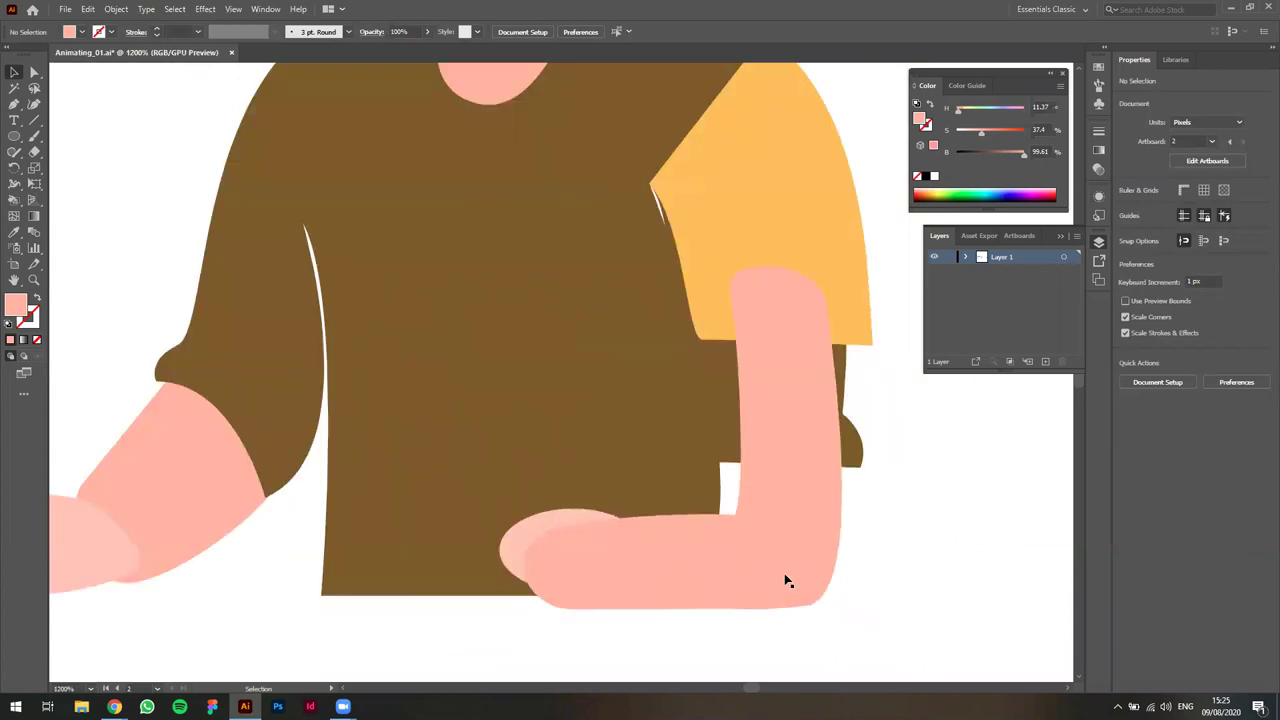
{"action": "left_click", "coordinate": [494, 563]}
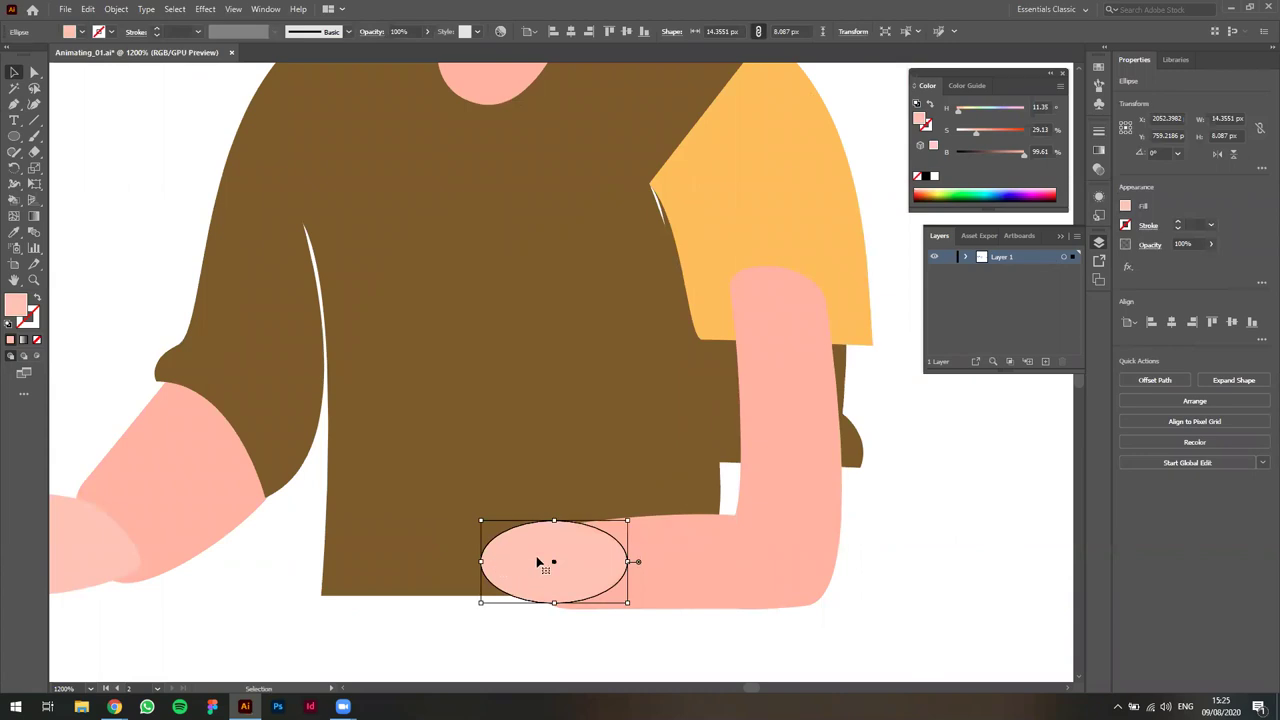
{"action": "left_click_drag", "start_coordinate": [622, 515], "coordinate": [636, 538]}
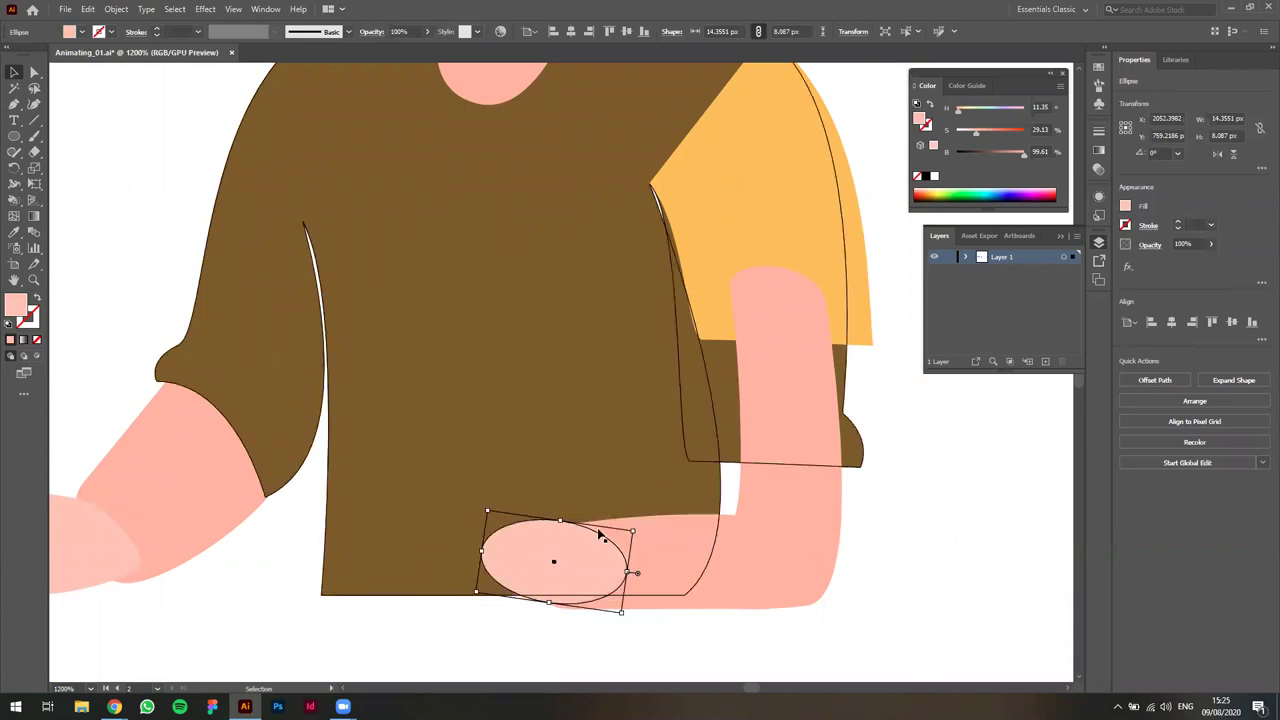
Enlarge the hand ellipse slightly and shift it outward so it extends past the forearm's wrist end.
{"action": "left_click_drag", "start_coordinate": [563, 522], "coordinate": [564, 511]}
{"action": "left_click_drag", "start_coordinate": [558, 530], "coordinate": [538, 541]}
{"action": "left_click", "coordinate": [904, 589]}
{"action": "scroll", "coordinate": [906, 590], "scroll_direction": "down", "scroll_amount": 2}
{"action": "left_click_drag", "start_coordinate": [928, 616], "coordinate": [799, 619]}
{"action": "scroll", "coordinate": [738, 620], "scroll_direction": "up", "scroll_amount": 2}
Reshape the forearm's upper edge by adjusting the elbow-end anchor's handle and moving that anchor slightly toward the hand.
{"action": "left_click", "coordinate": [621, 530]}
{"action": "key", "text": "a"}
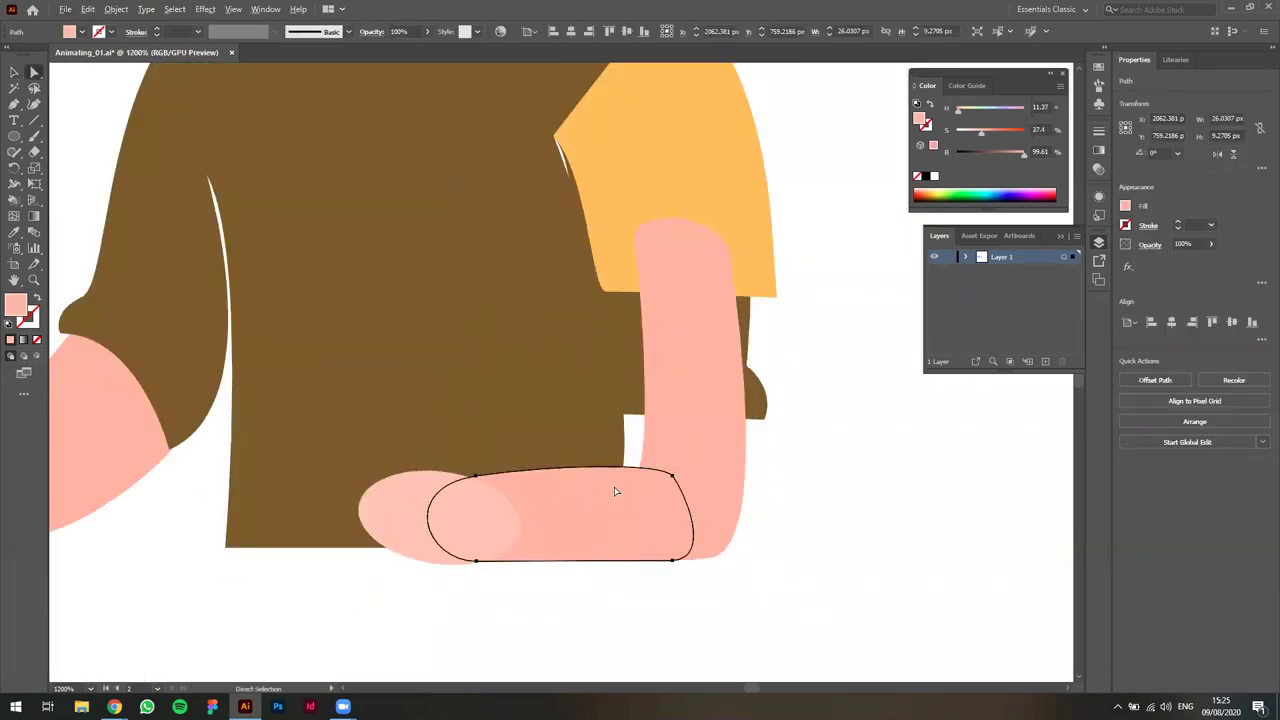
{"action": "left_click", "coordinate": [674, 480]}
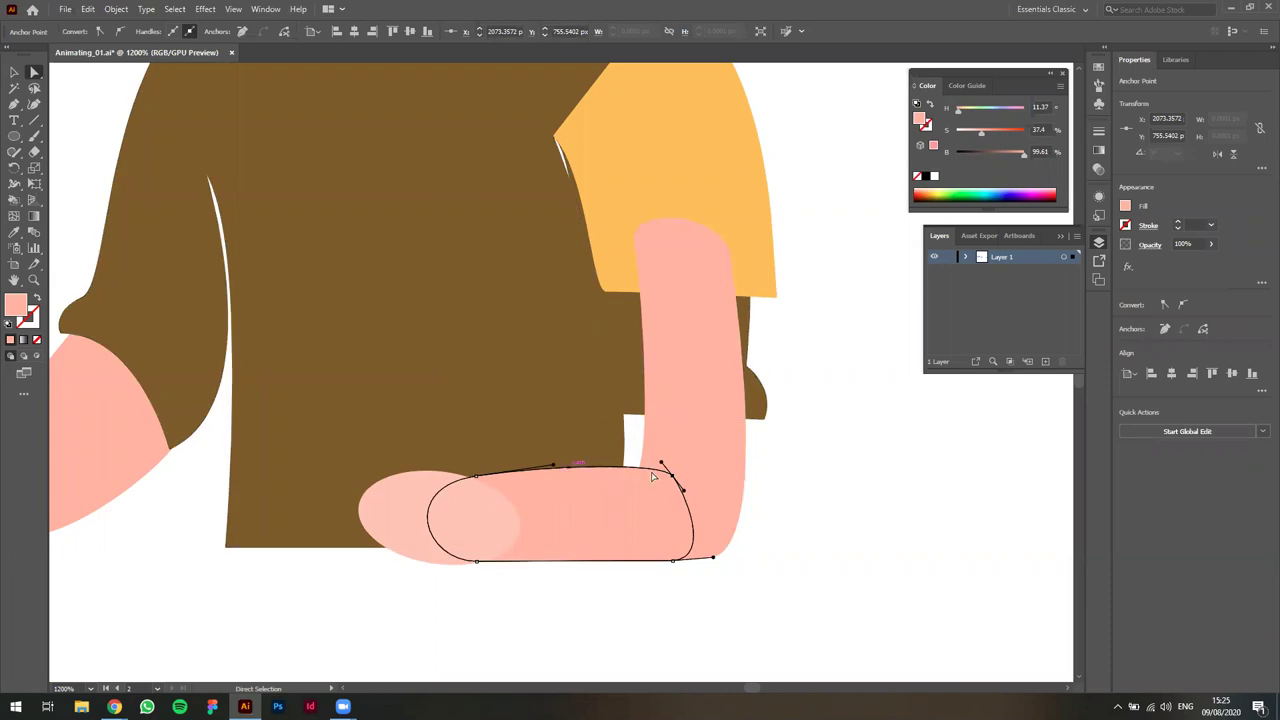
{"action": "left_click_drag", "start_coordinate": [661, 464], "coordinate": [536, 468]}
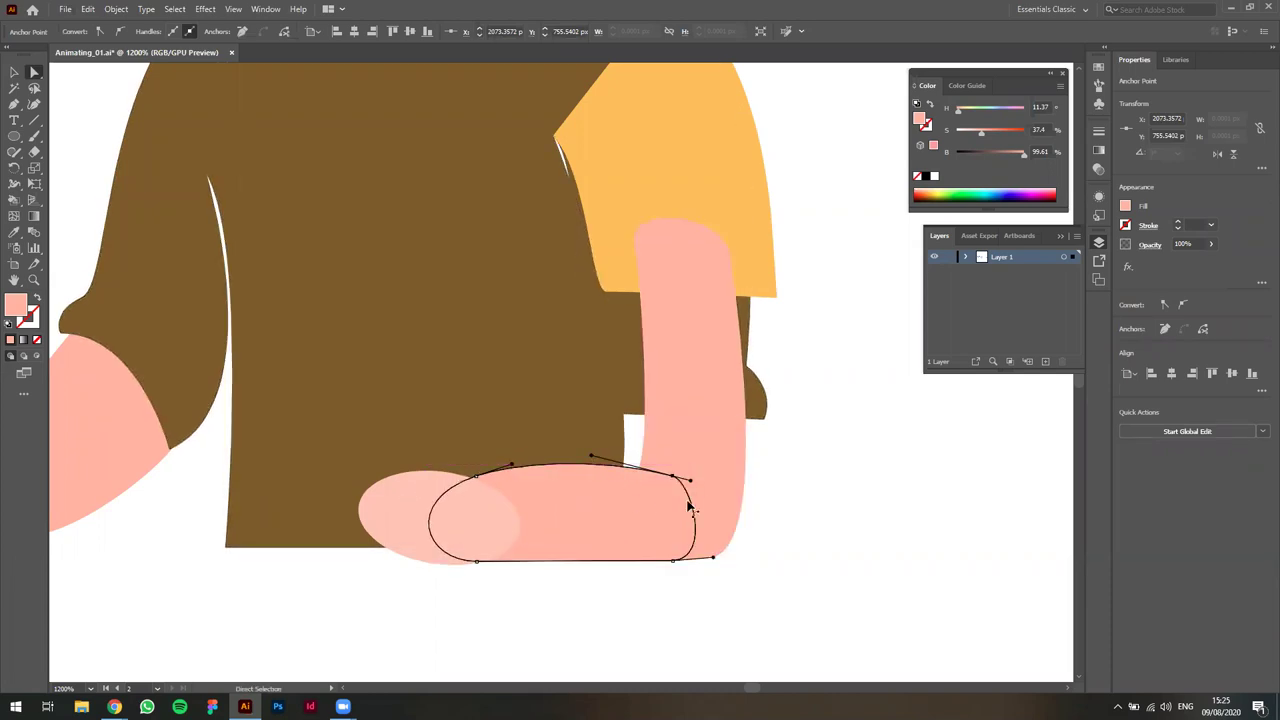
{"action": "left_click_drag", "start_coordinate": [675, 483], "coordinate": [662, 482]}
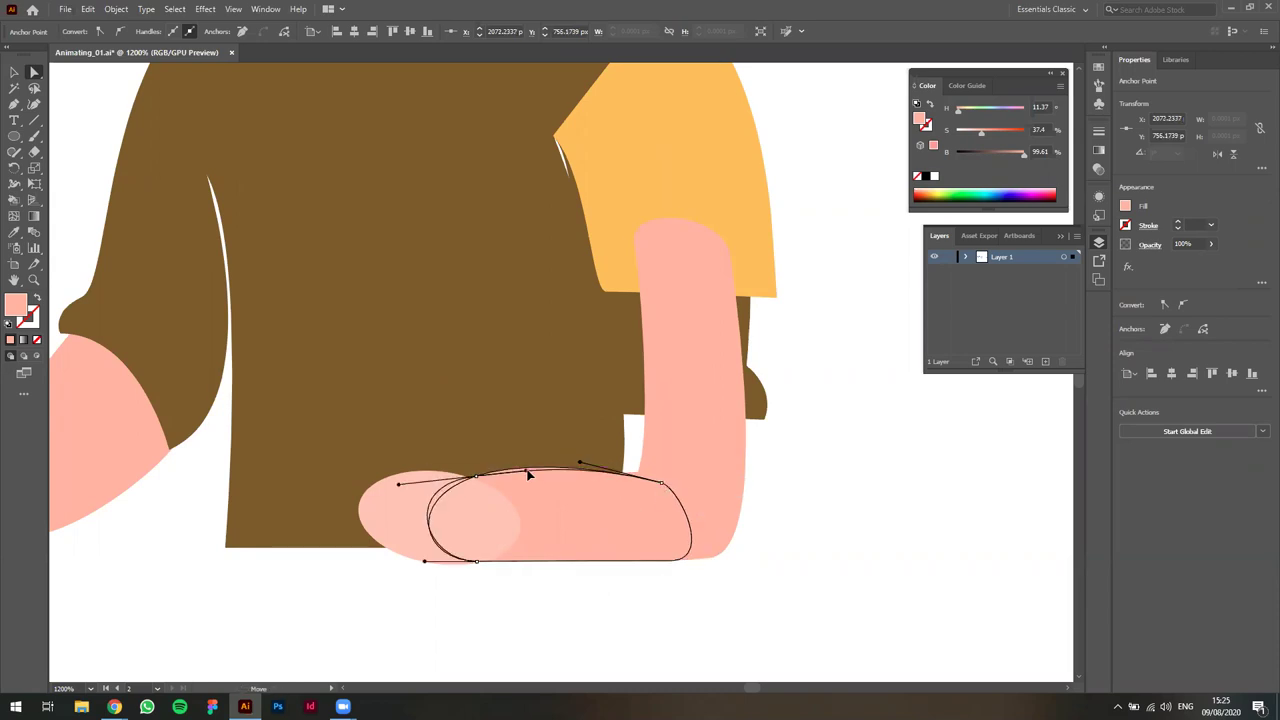
{"action": "left_click", "coordinate": [809, 478]}
Curve the upper-arm shape's inner edge toward the torso above the elbow and deselect it.
{"action": "left_click", "coordinate": [659, 471]}
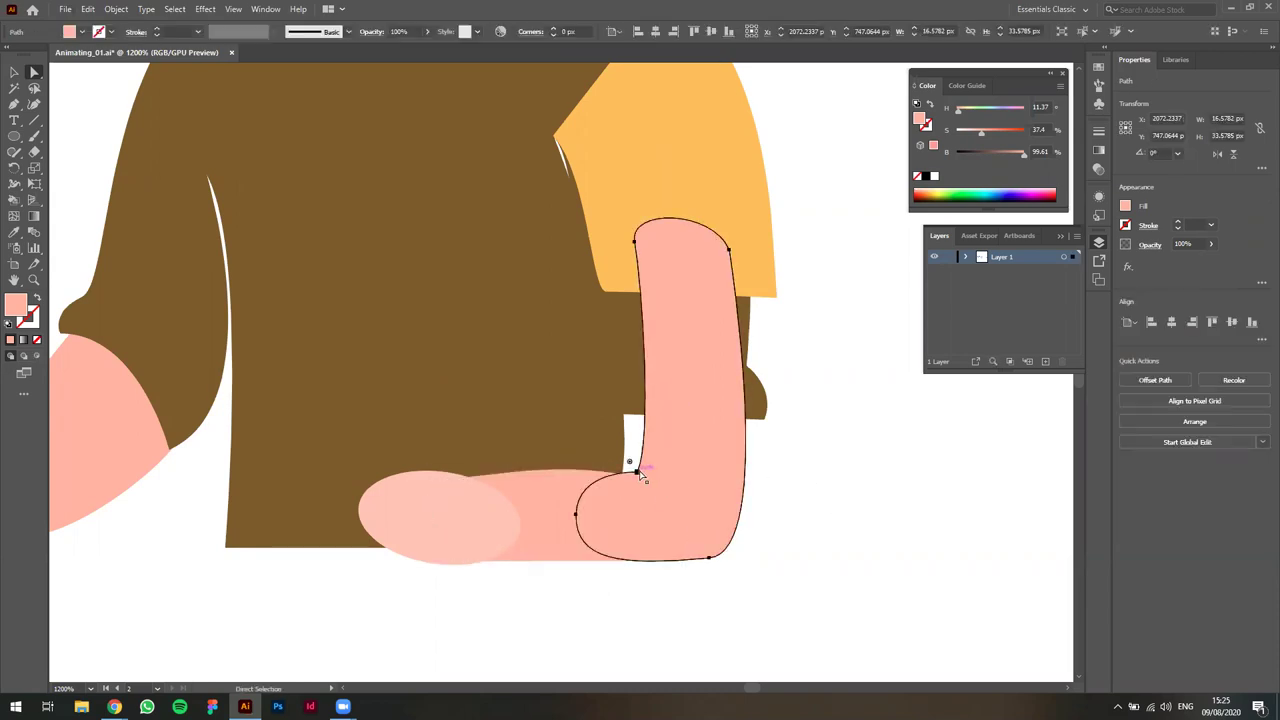
{"action": "left_click", "coordinate": [639, 472]}
{"action": "left_click_drag", "start_coordinate": [643, 288], "coordinate": [608, 345]}
{"action": "key", "text": "v"}
{"action": "left_click", "coordinate": [876, 419]}
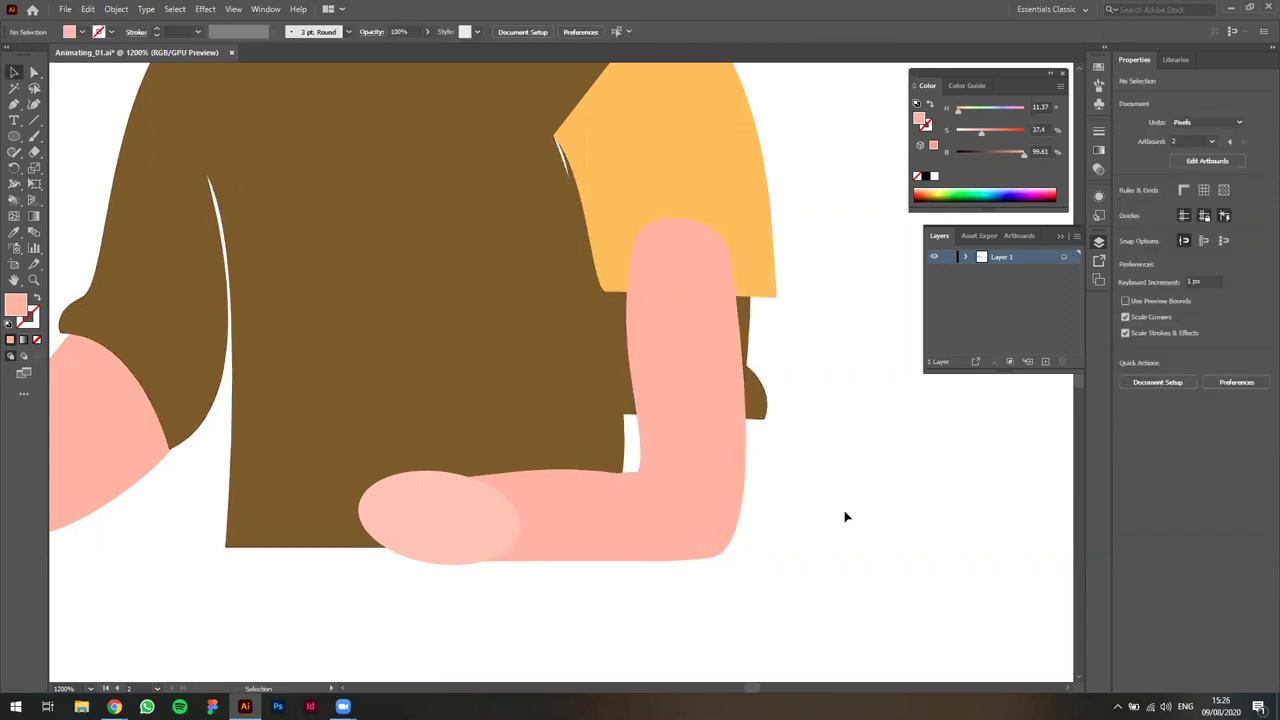
Bring the yellow sleeve in front of the upper arm so it overlaps the arm's rounded top.
{"action": "key", "text": "ctrl+minus"}
{"action": "left_click", "coordinate": [763, 287]}
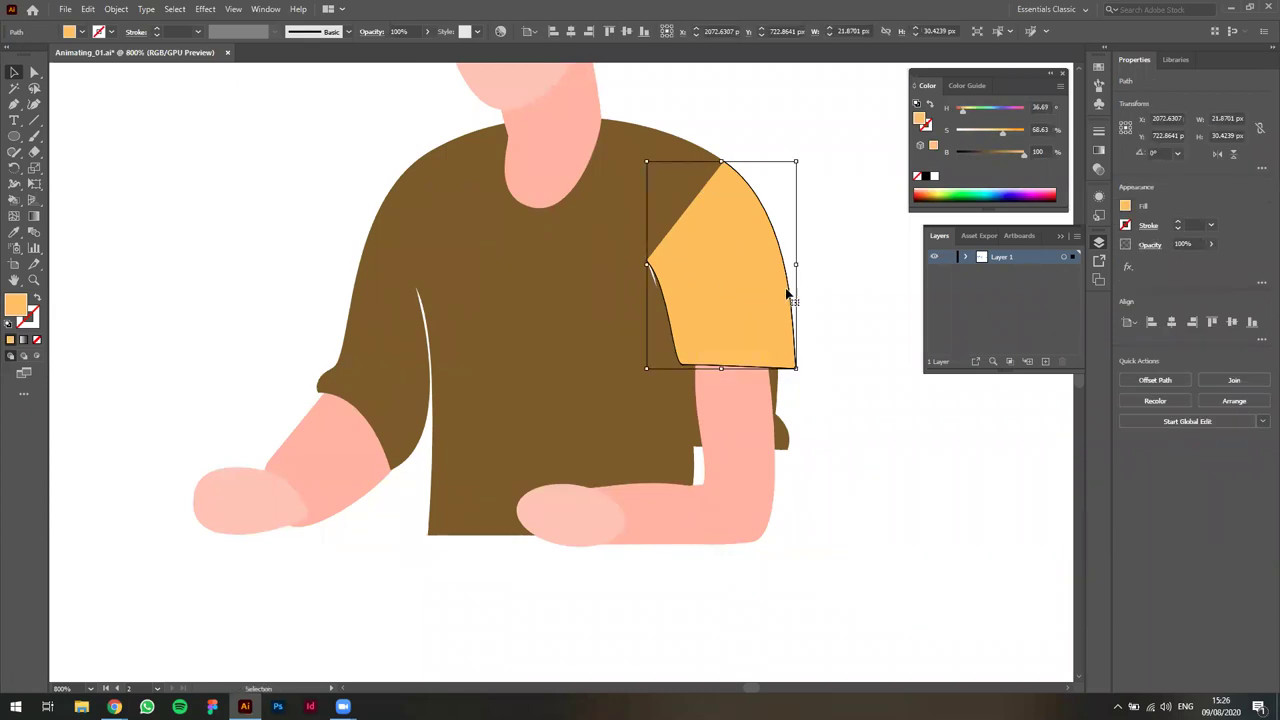
{"action": "left_click", "coordinate": [895, 402]}
{"action": "left_click_drag", "start_coordinate": [865, 447], "coordinate": [779, 492]}
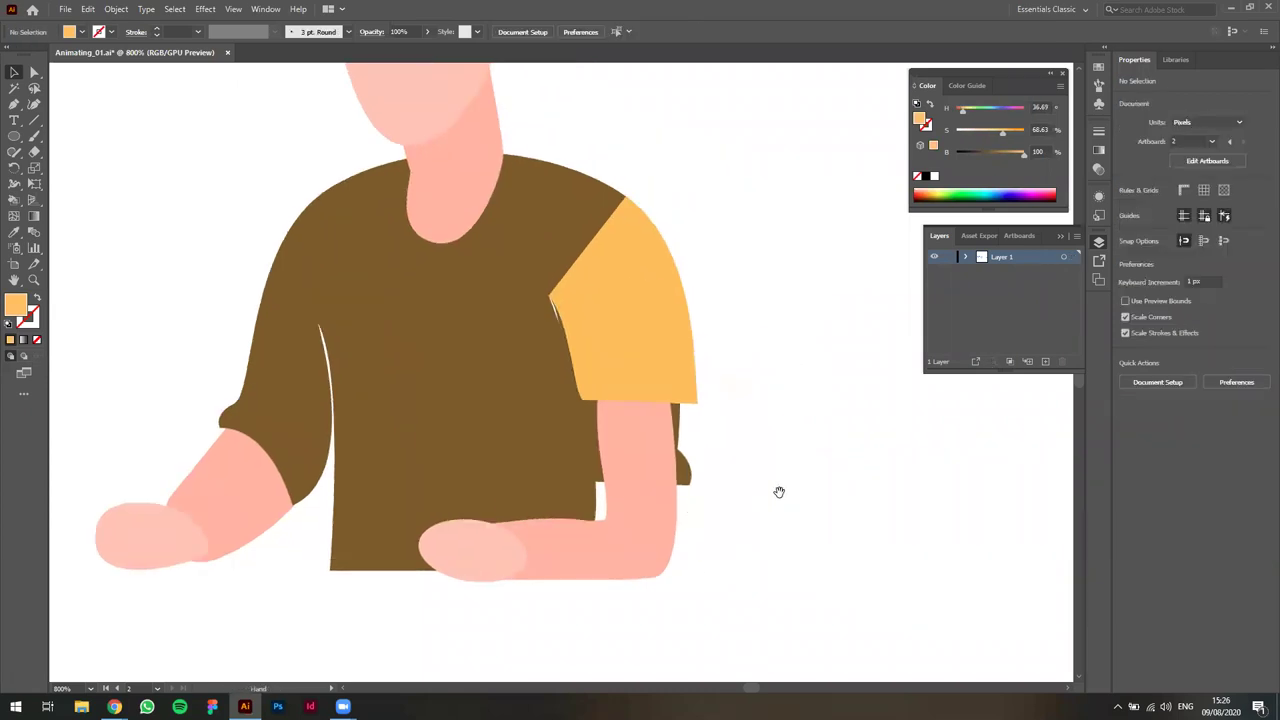
Widen the upper-arm shape outward so it covers the brown cuff behind it.
{"action": "left_click", "coordinate": [640, 477]}
{"action": "scroll", "coordinate": [663, 486], "scroll_direction": "up", "scroll_amount": 1}
{"action": "left_click_drag", "start_coordinate": [690, 453], "coordinate": [712, 455]}
{"action": "key", "text": "ctrl+z"}
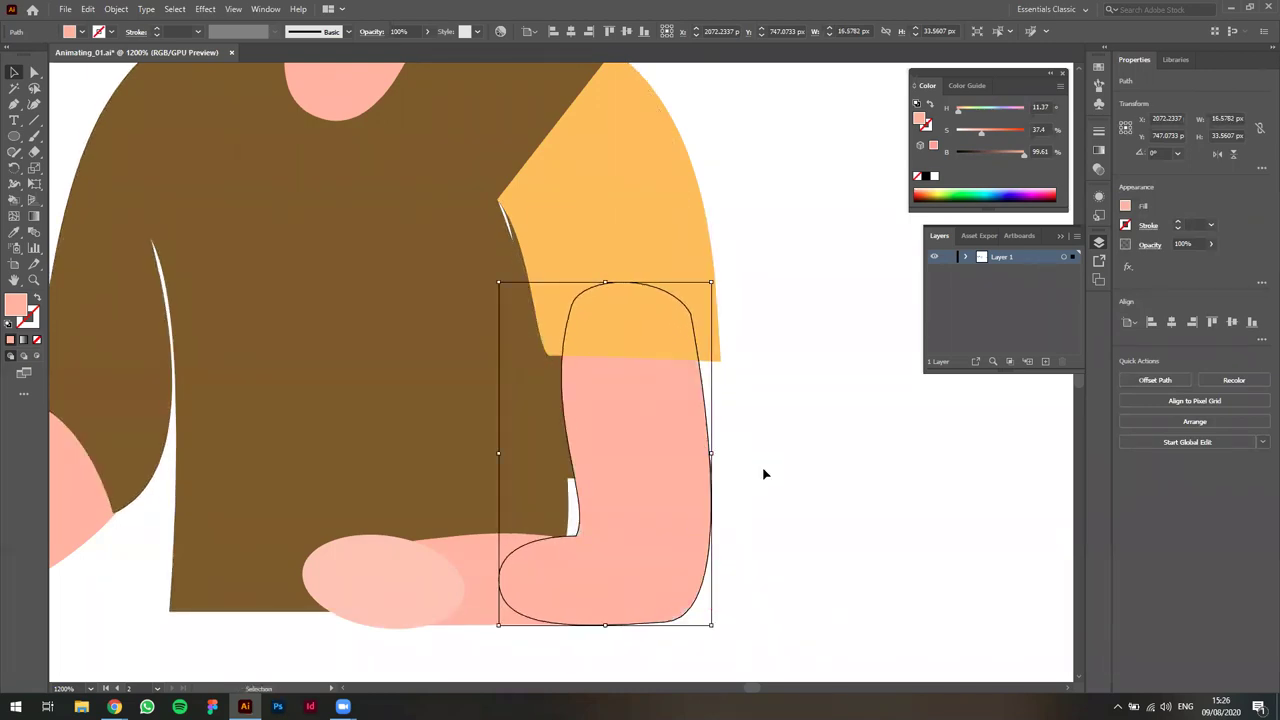
{"action": "left_click", "coordinate": [800, 491]}
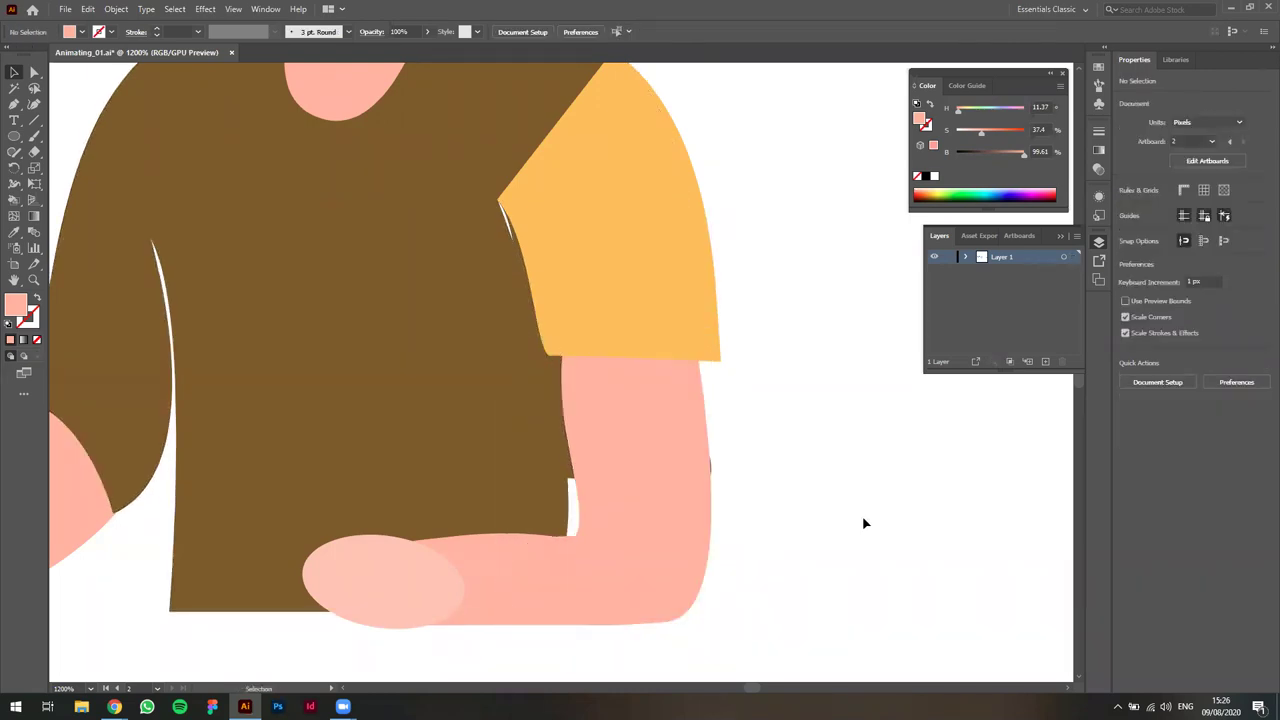
{"action": "left_click", "coordinate": [525, 585]}
{"action": "left_click", "coordinate": [797, 620]}
Isolate a copy of the shirt and delete its body and far-sleeve anchor points, keeping only the sleeve opposite the yellow one.
{"action": "scroll", "coordinate": [786, 597], "scroll_direction": "down", "scroll_amount": 2}
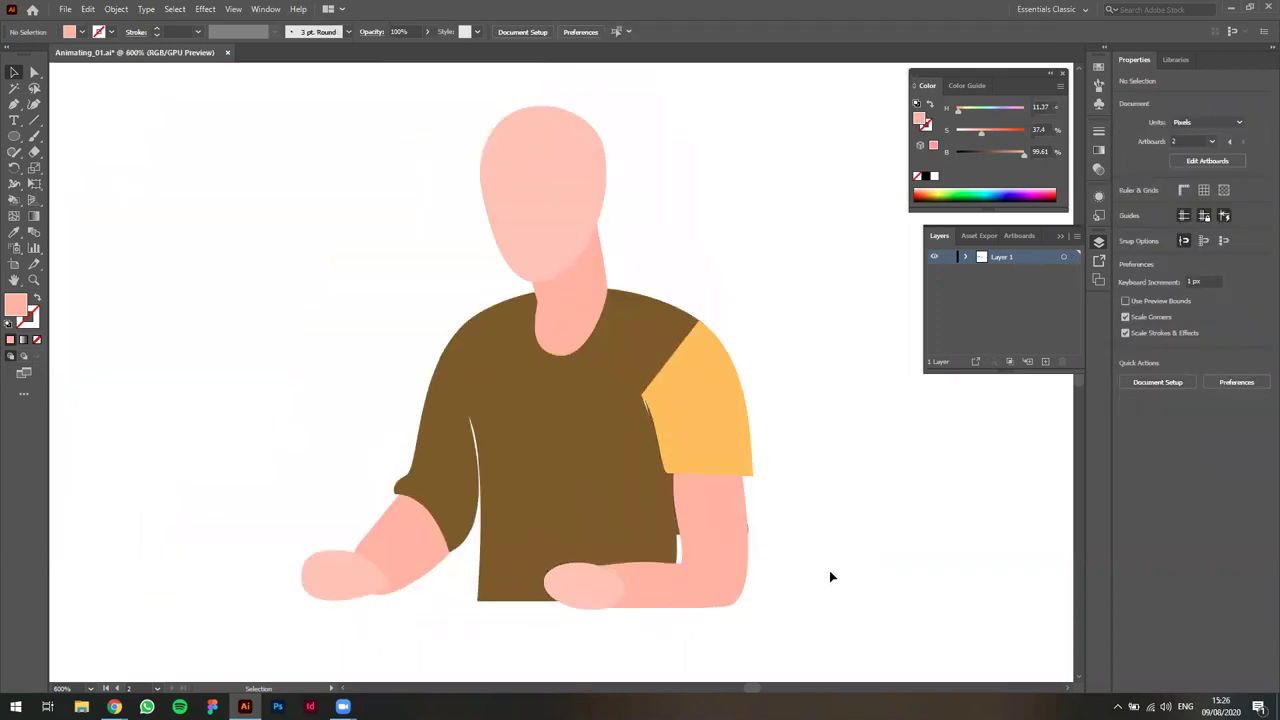
{"action": "scroll", "coordinate": [810, 590], "scroll_direction": "up", "scroll_amount": 1}
{"action": "left_click_drag", "start_coordinate": [806, 597], "coordinate": [823, 570]}
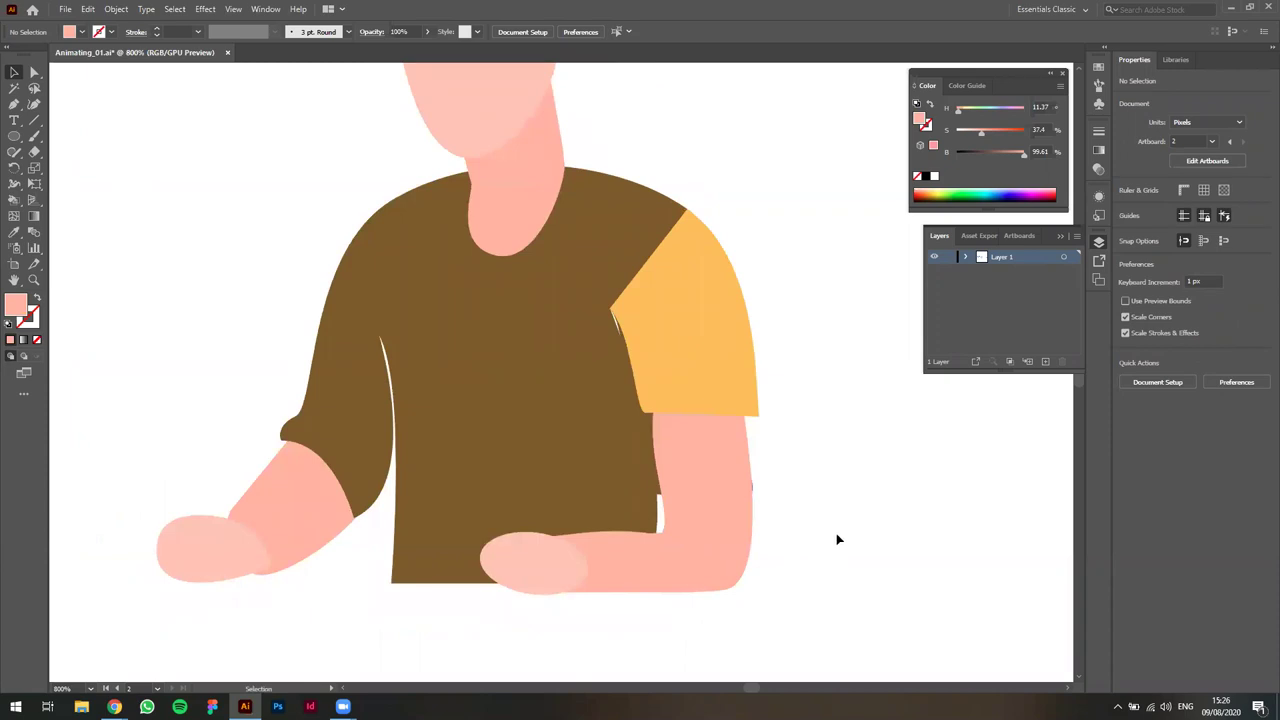
{"action": "left_click", "coordinate": [493, 419]}
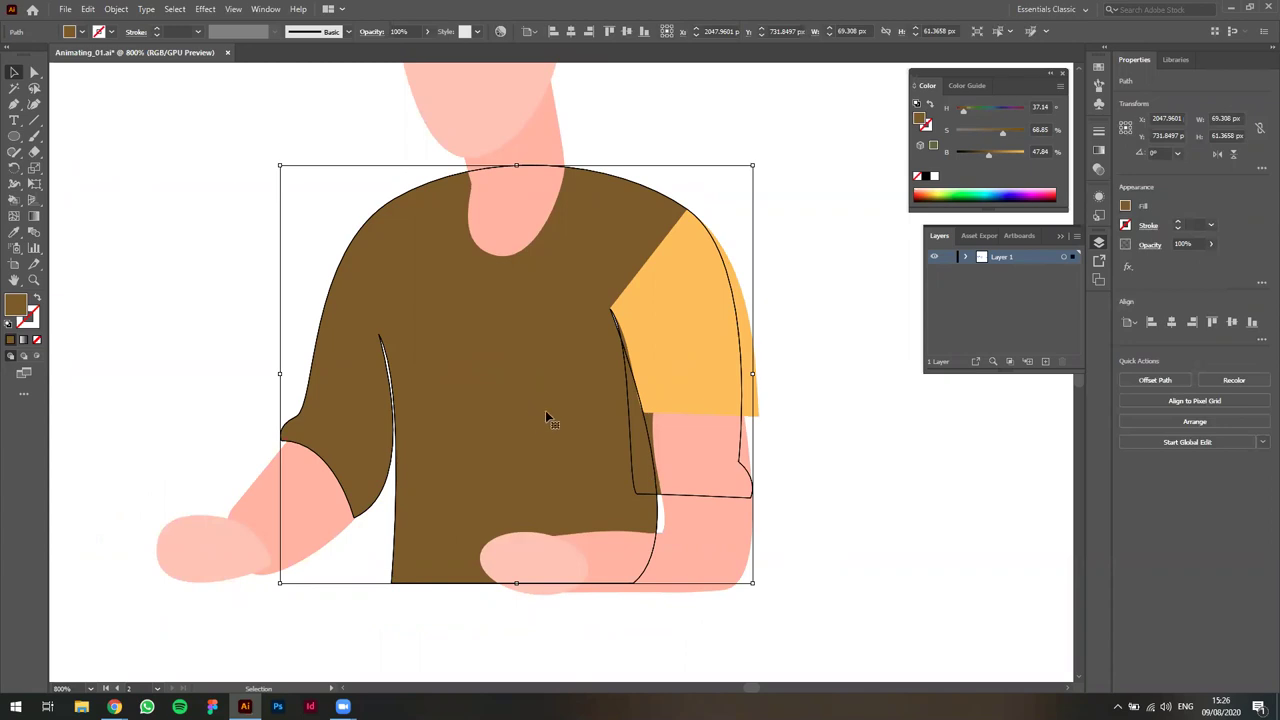
{"action": "key", "text": "a"}
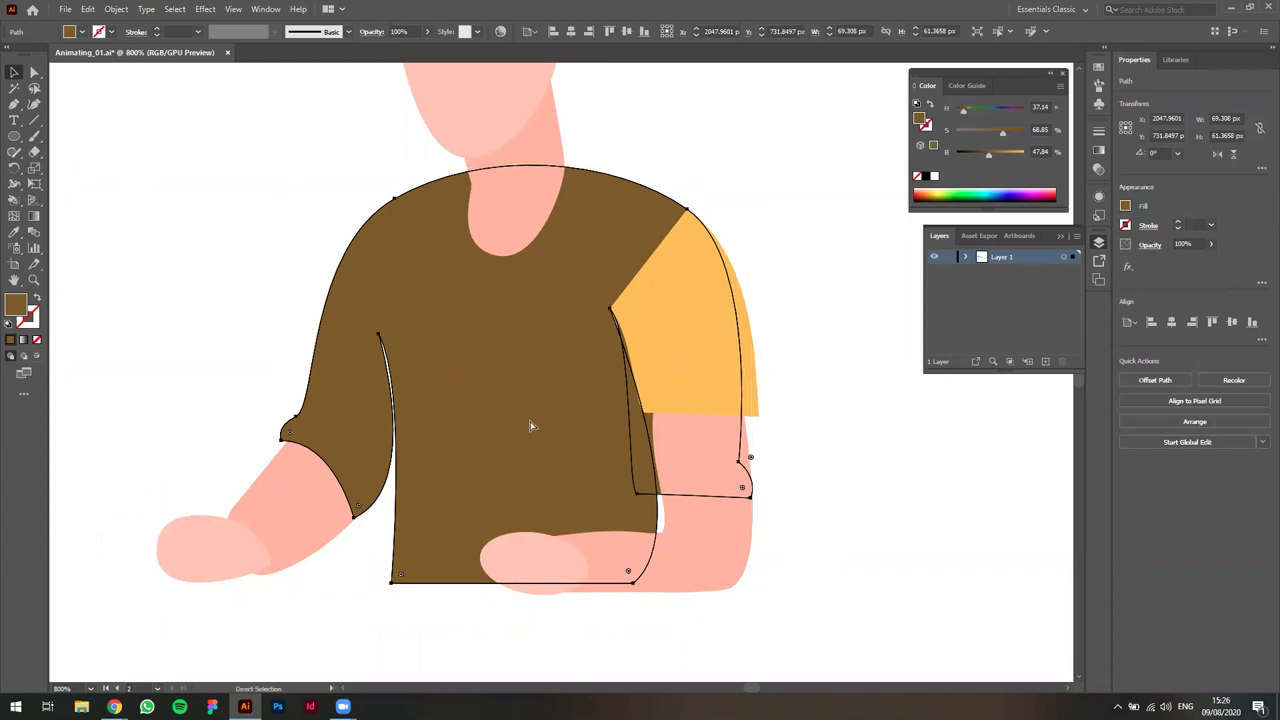
{"action": "key", "text": "v"}
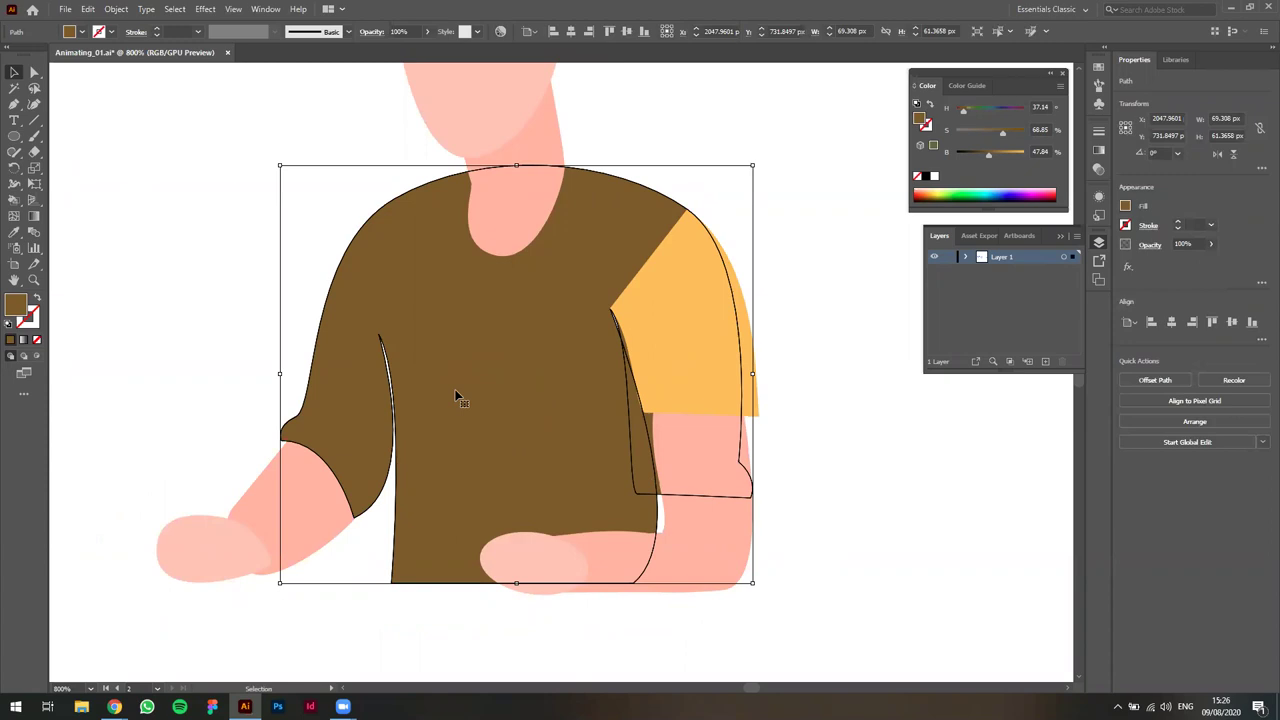
{"action": "double_click", "coordinate": [480, 357]}
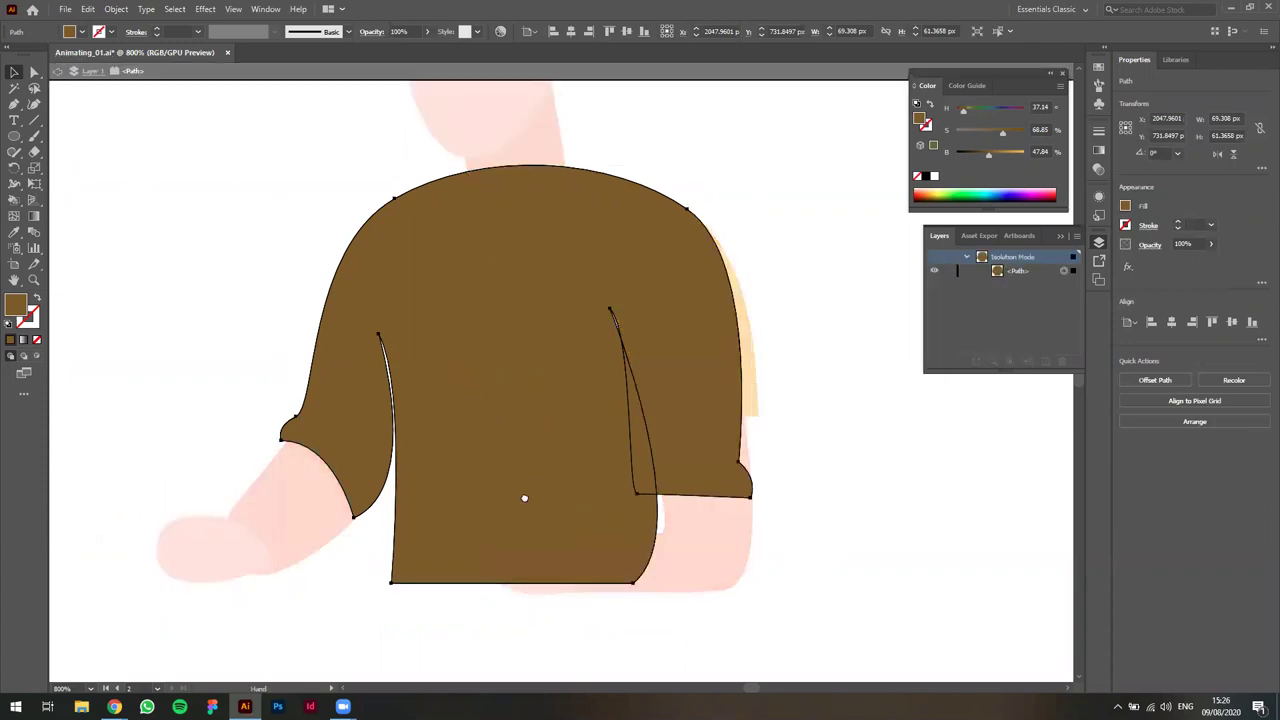
{"action": "key", "text": "a"}
{"action": "left_click", "coordinate": [453, 597]}
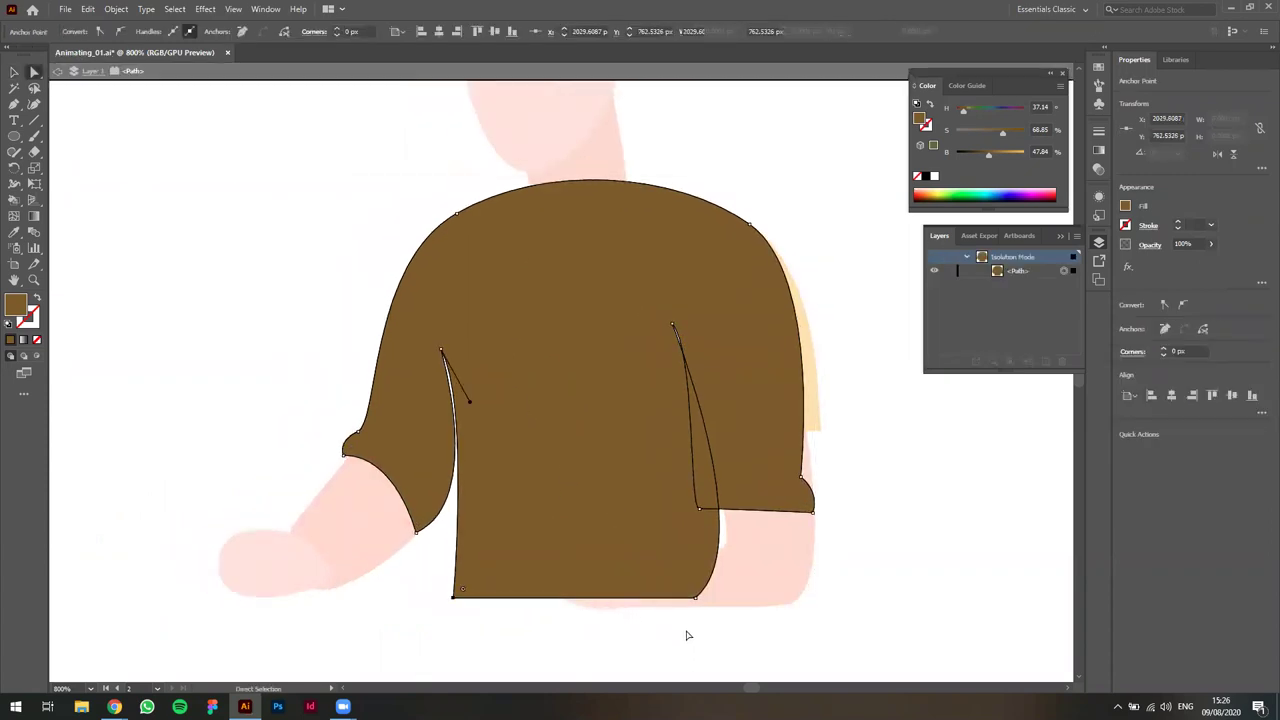
{"action": "key", "text": "Delete"}
{"action": "left_click_drag", "start_coordinate": [654, 631], "coordinate": [838, 156]}
{"action": "key", "text": "Delete"}
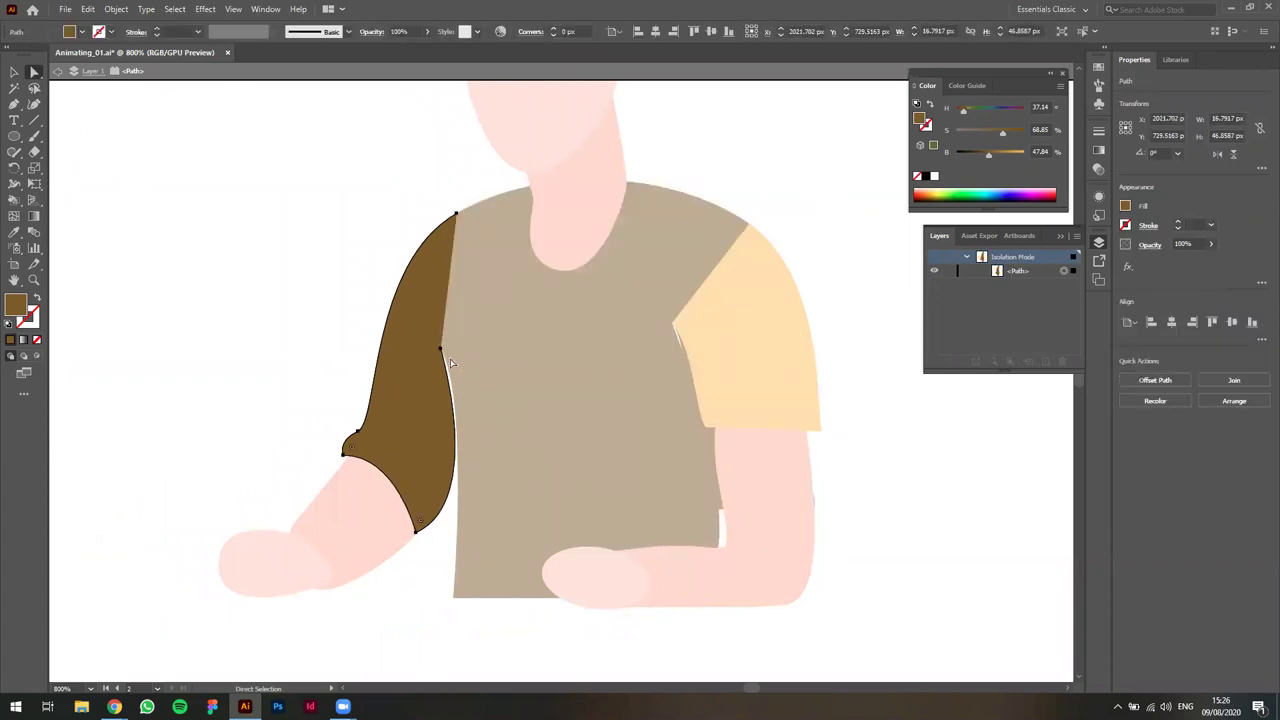
Leave isolation mode and delete the cut-out brown sleeve piece, undoing a trial move of the shirt.
{"action": "key", "text": "v"}
{"action": "double_click", "coordinate": [251, 372]}
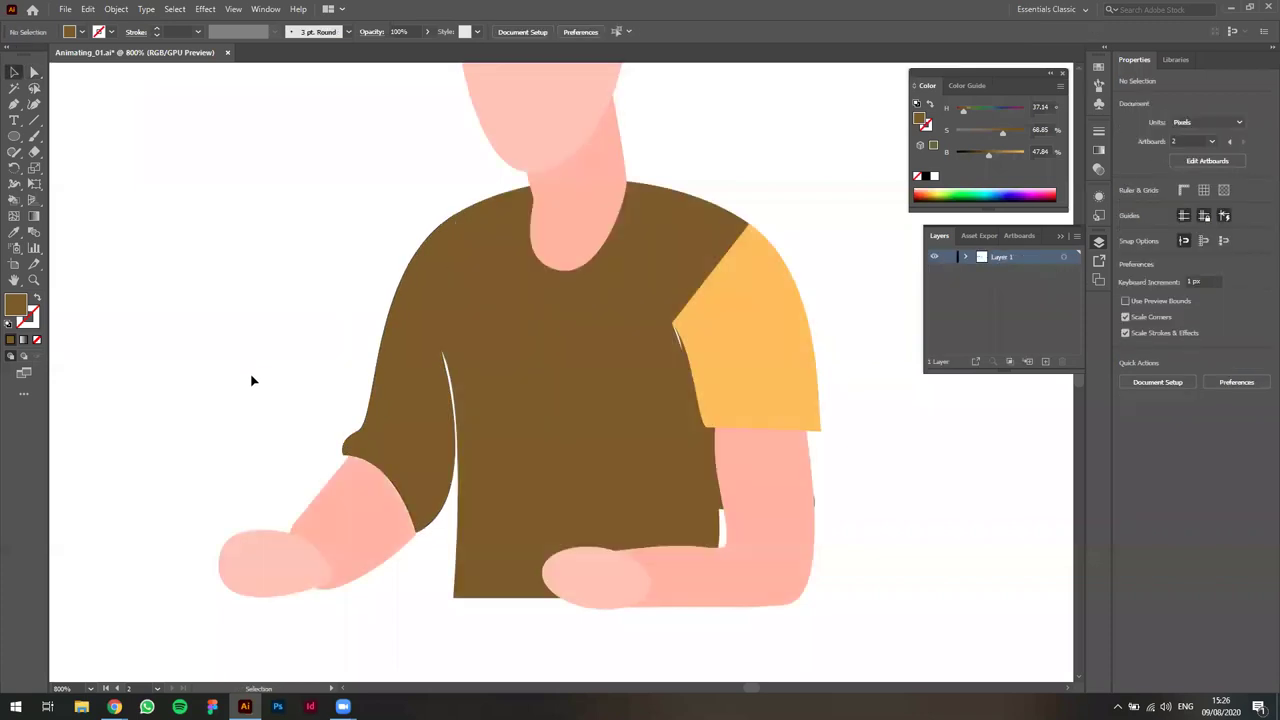
{"action": "left_click", "coordinate": [408, 432]}
{"action": "key", "text": "Delete"}
{"action": "left_click_drag", "start_coordinate": [568, 380], "coordinate": [660, 390]}
{"action": "key", "text": "ctrl+z"}
Try placing the yellow sleeve over the opposite shoulder and undo the move.
{"action": "left_click", "coordinate": [281, 309]}
{"action": "left_click_drag", "start_coordinate": [769, 356], "coordinate": [436, 366]}
{"action": "key", "text": "ctrl+z"}
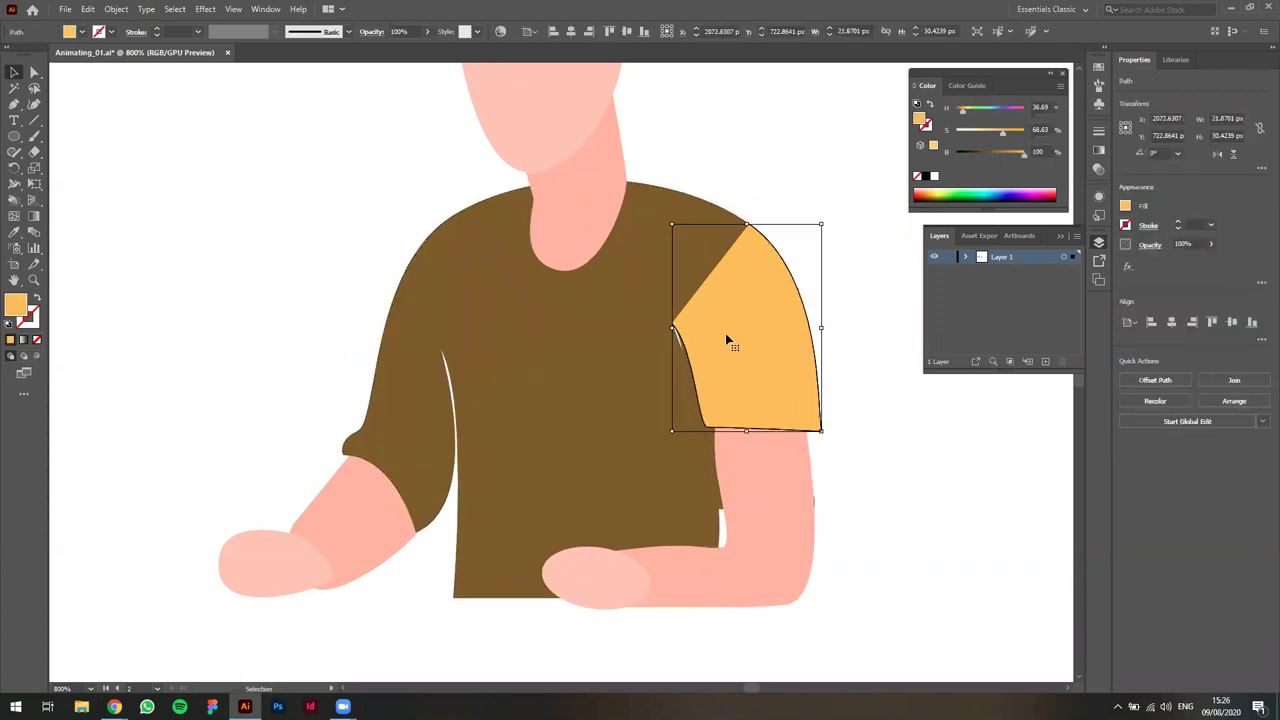
Recolour the shirt light grey with hue 60, saturation 3.69 and brightness 85.1.
{"action": "scroll", "coordinate": [770, 310], "scroll_direction": "up", "scroll_amount": 2}
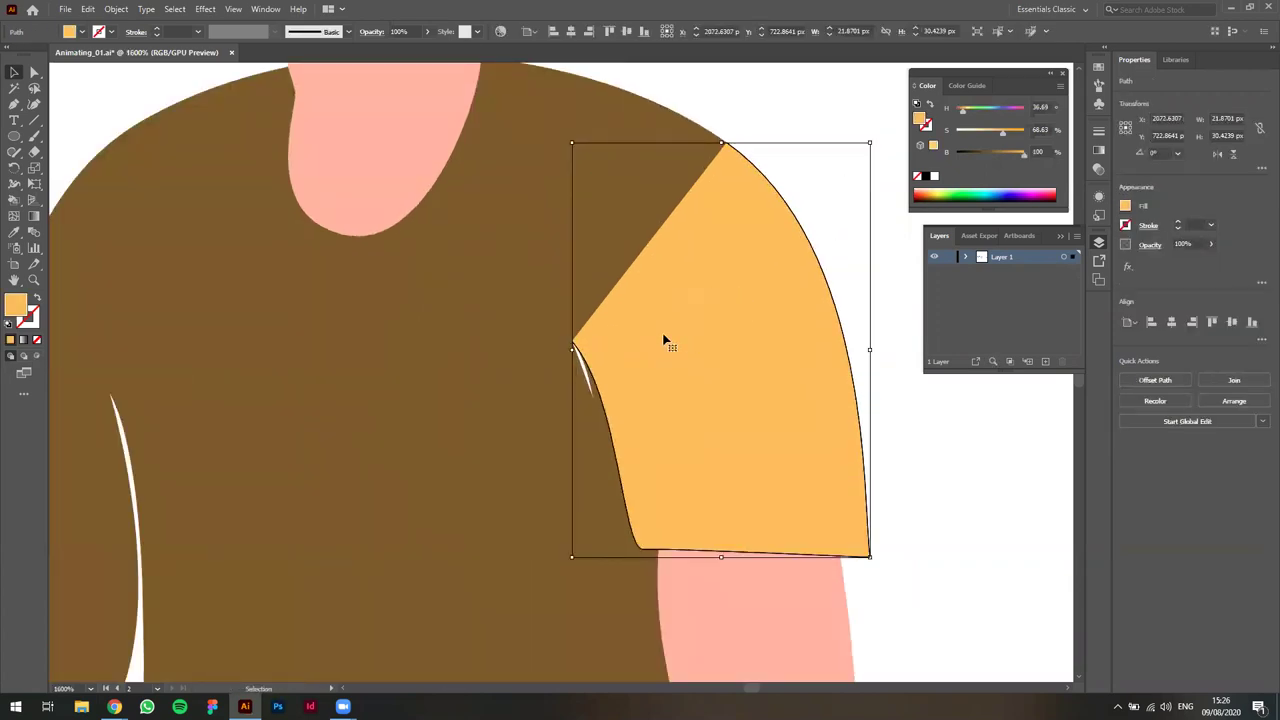
{"action": "key", "text": "ctrl+z"}
{"action": "left_click_drag", "start_coordinate": [997, 138], "coordinate": [960, 138]}
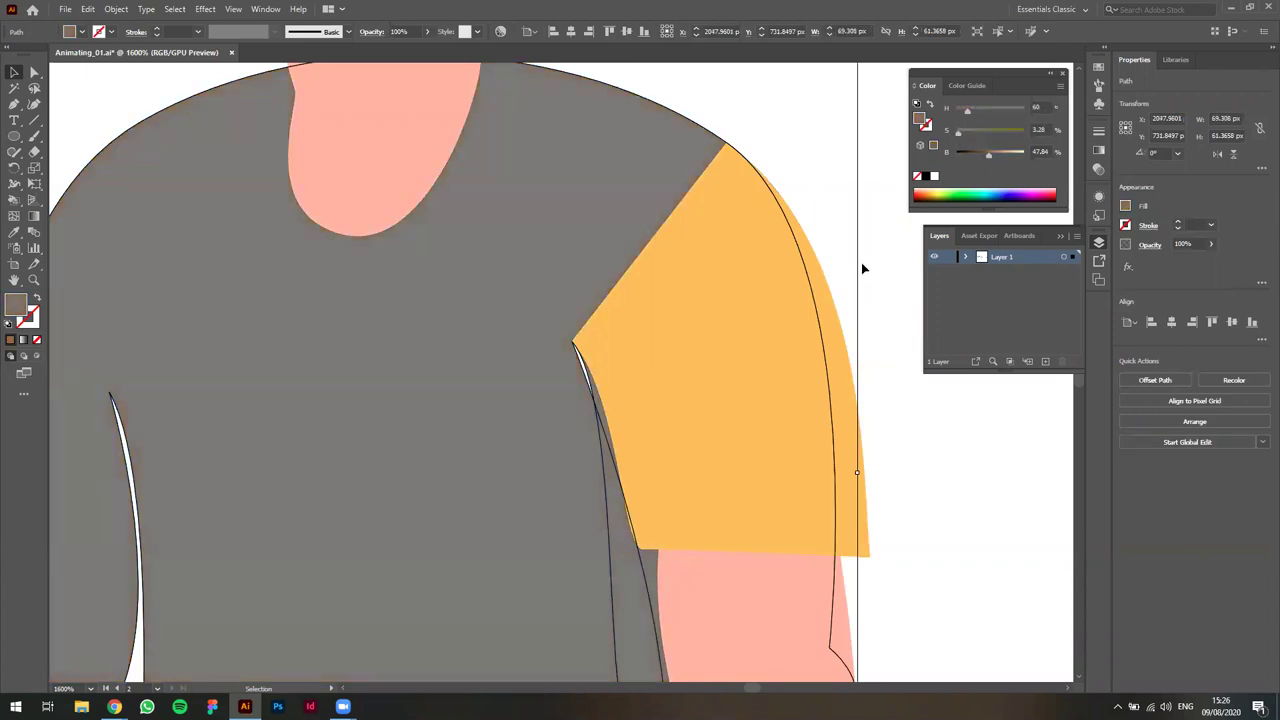
{"action": "left_click_drag", "start_coordinate": [988, 154], "coordinate": [1016, 155]}
{"action": "left_click", "coordinate": [985, 462]}
{"action": "scroll", "coordinate": [960, 457], "scroll_direction": "down", "scroll_amount": 3}
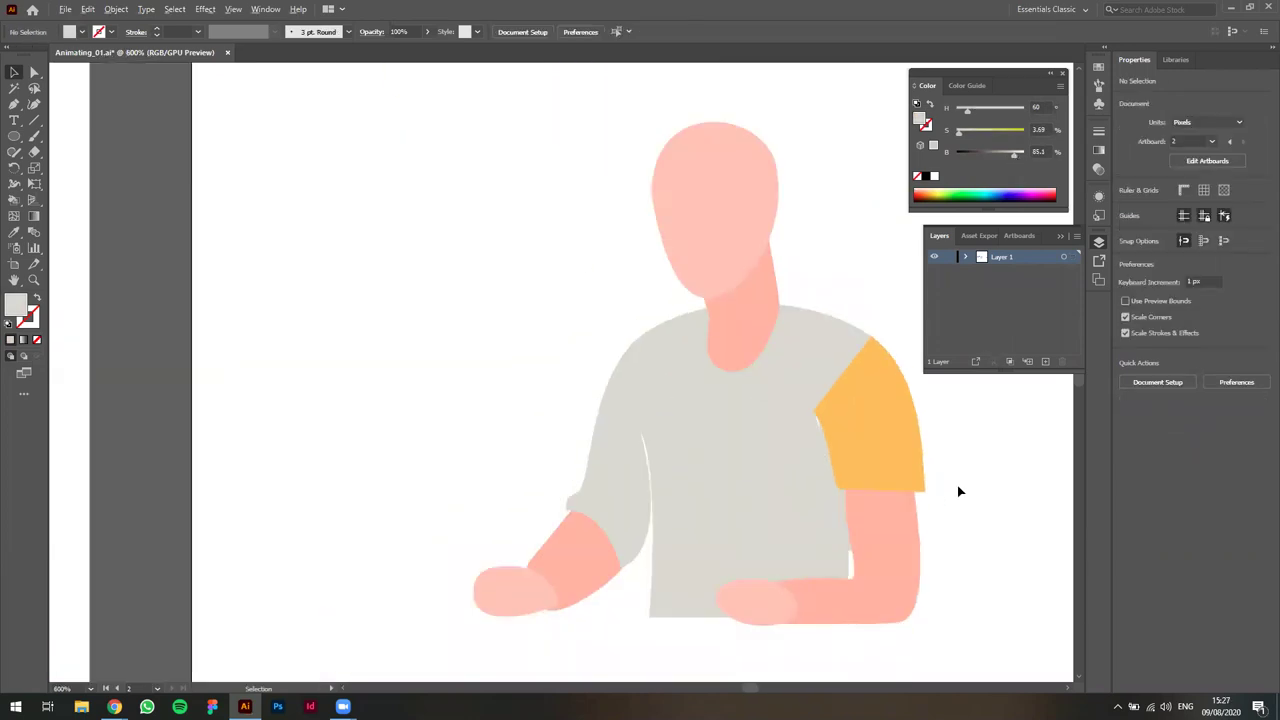
Close the yellow sleeve's open path by connecting its shoulder and armpit end points.
{"action": "left_click", "coordinate": [897, 429]}
{"action": "scroll", "coordinate": [891, 366], "scroll_direction": "up", "scroll_amount": 2}
{"action": "left_click_drag", "start_coordinate": [934, 445], "coordinate": [824, 432]}
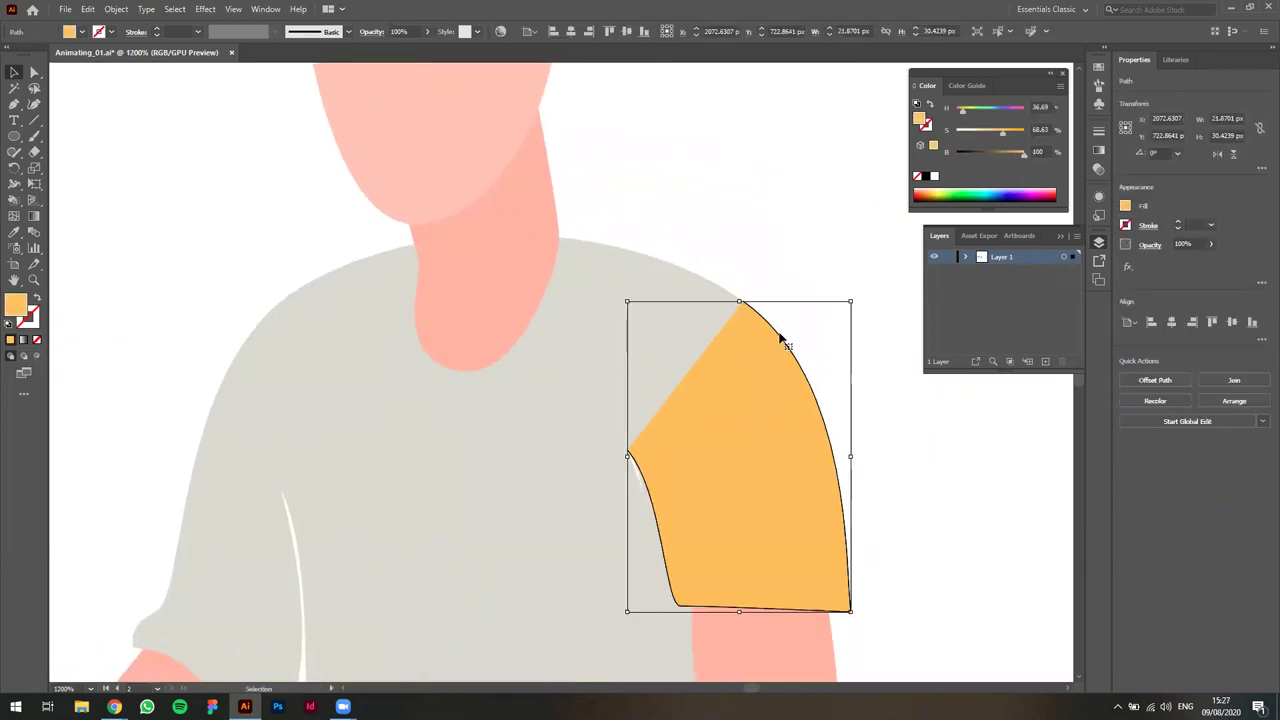
{"action": "scroll", "coordinate": [717, 378], "scroll_direction": "up", "scroll_amount": 1}
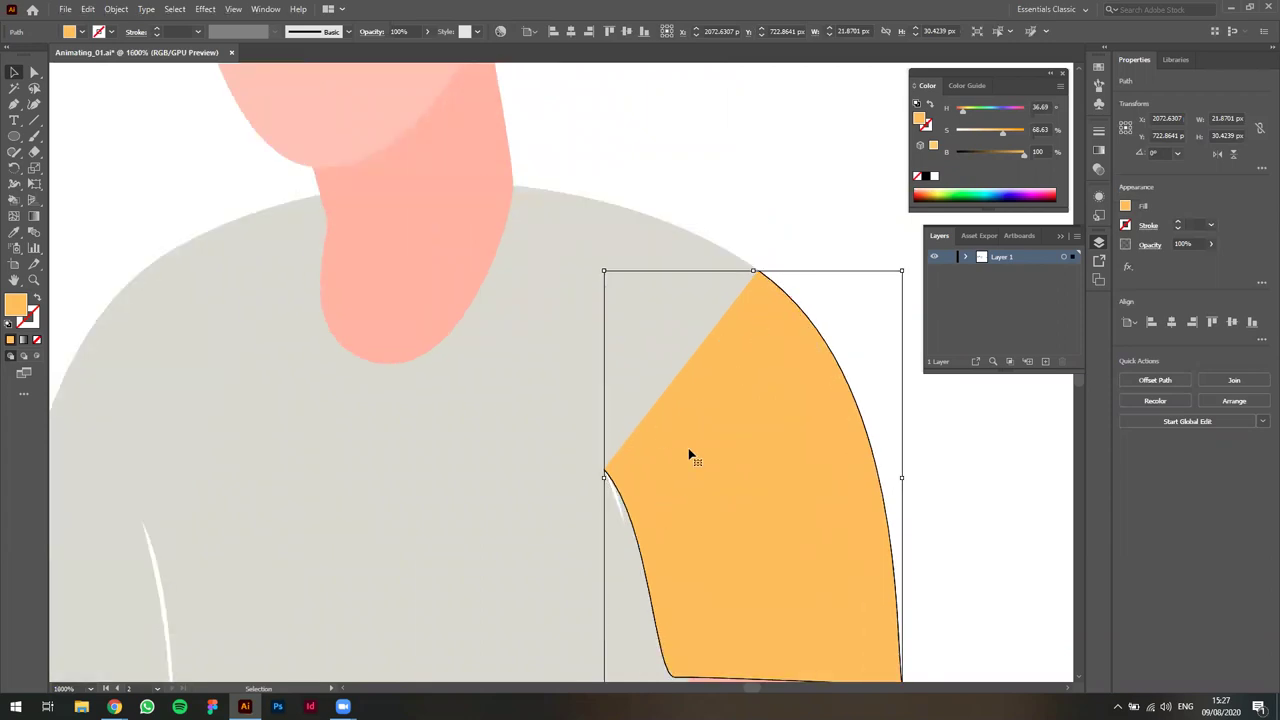
{"action": "key", "text": "a"}
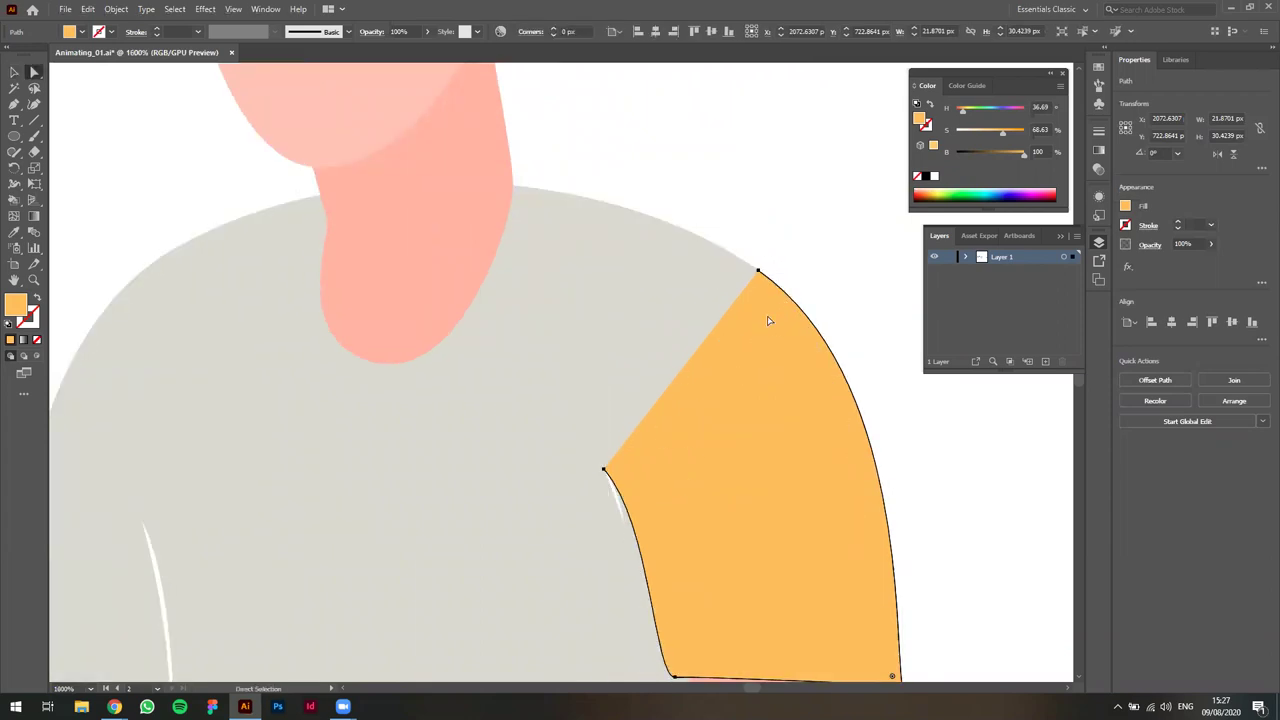
{"action": "left_click", "coordinate": [758, 270]}
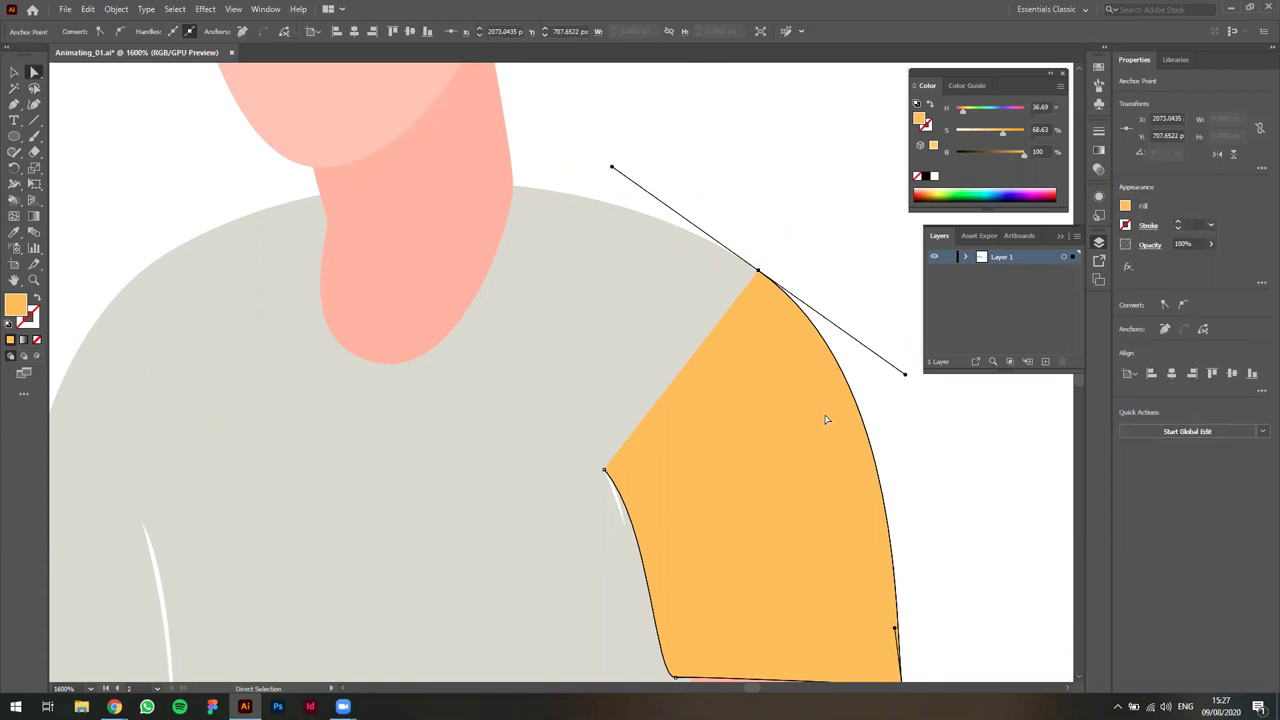
{"action": "left_click", "coordinate": [604, 470]}
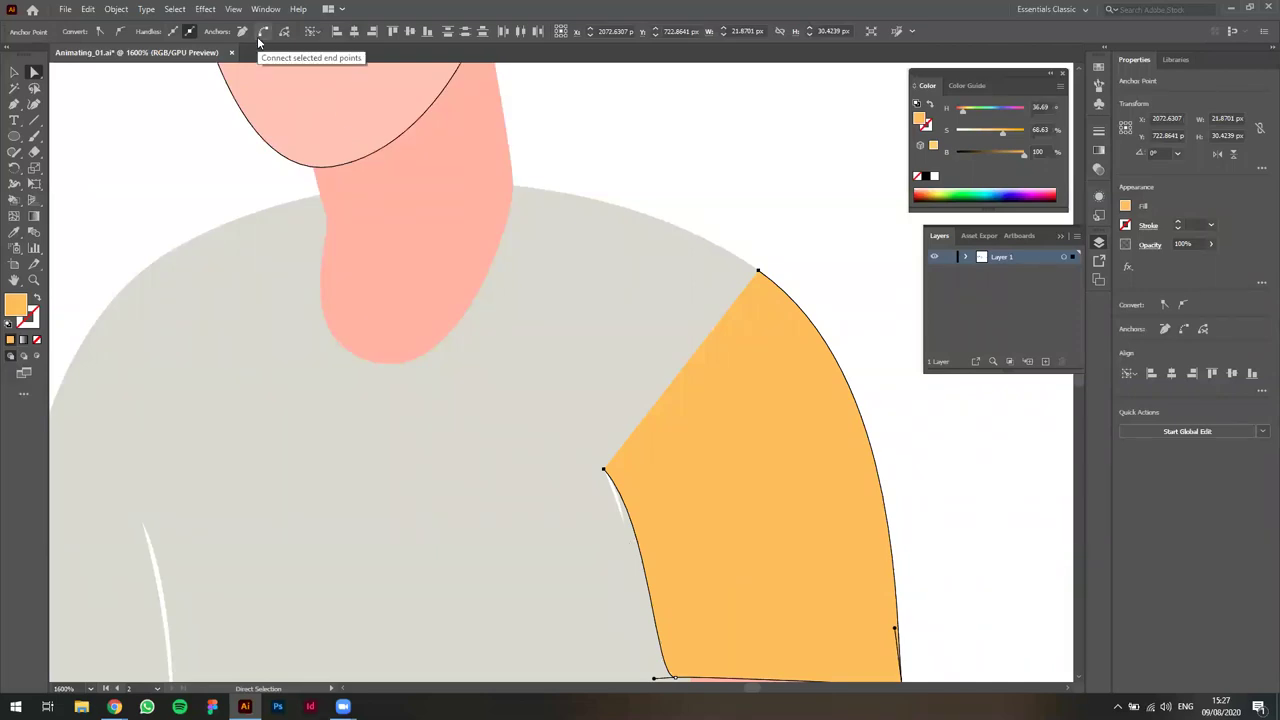
{"action": "key", "text": "ctrl+minus"}
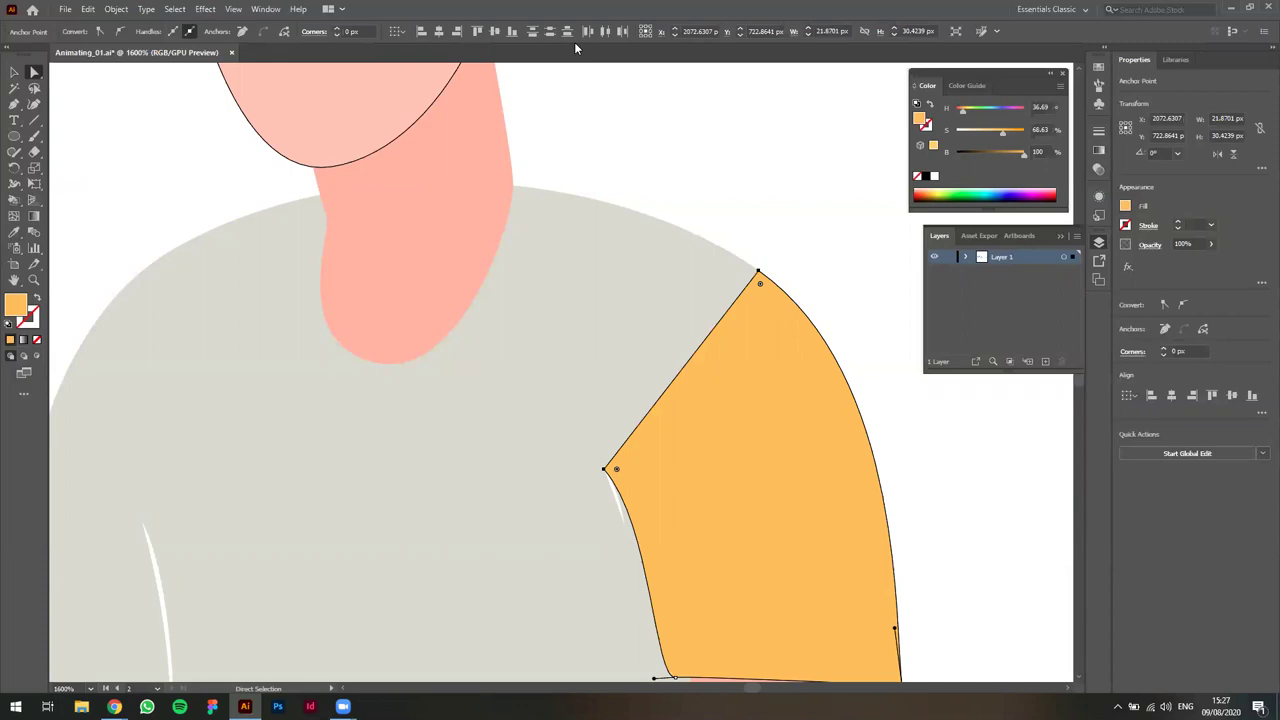
{"action": "key", "text": "v"}
{"action": "left_click", "coordinate": [914, 554]}
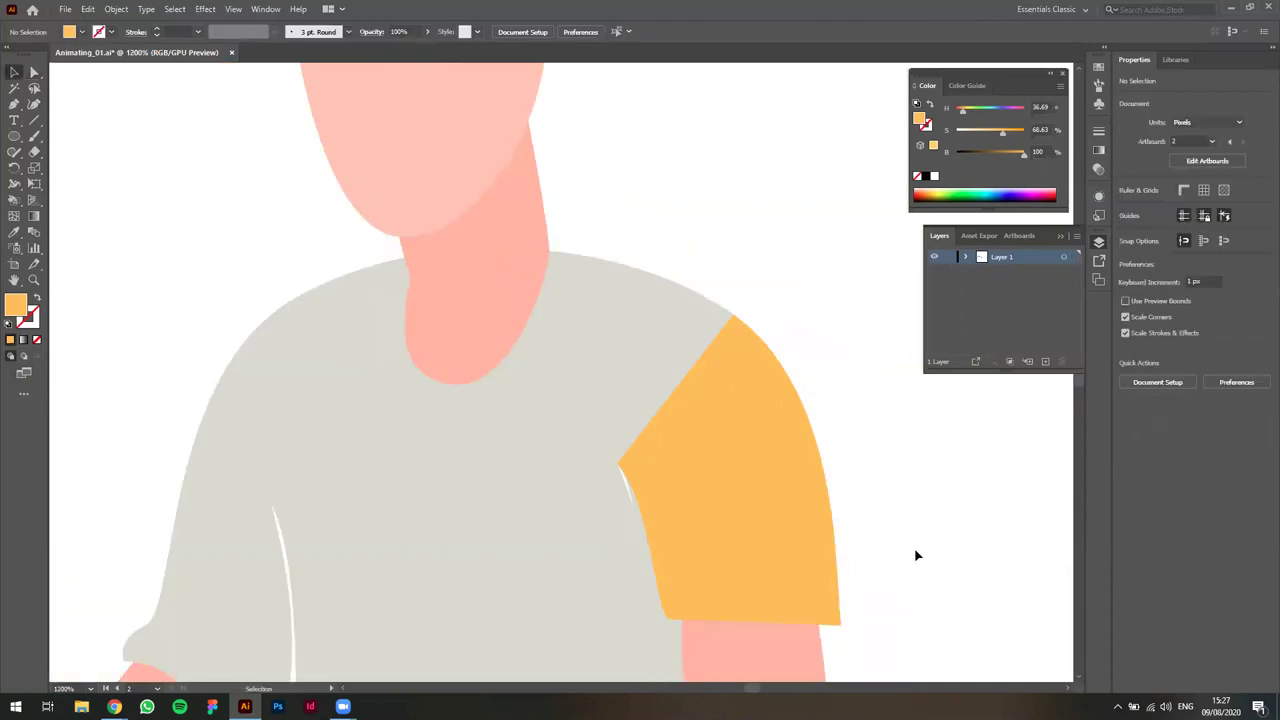
Duplicate the yellow sleeve onto the opposite shoulder, flip the copy horizontally and line it up with the shoulder.
{"action": "key", "text": "space"}
{"action": "left_click_drag", "start_coordinate": [911, 563], "coordinate": [919, 515]}
{"action": "left_click", "coordinate": [777, 429]}
{"action": "left_click", "coordinate": [971, 511]}
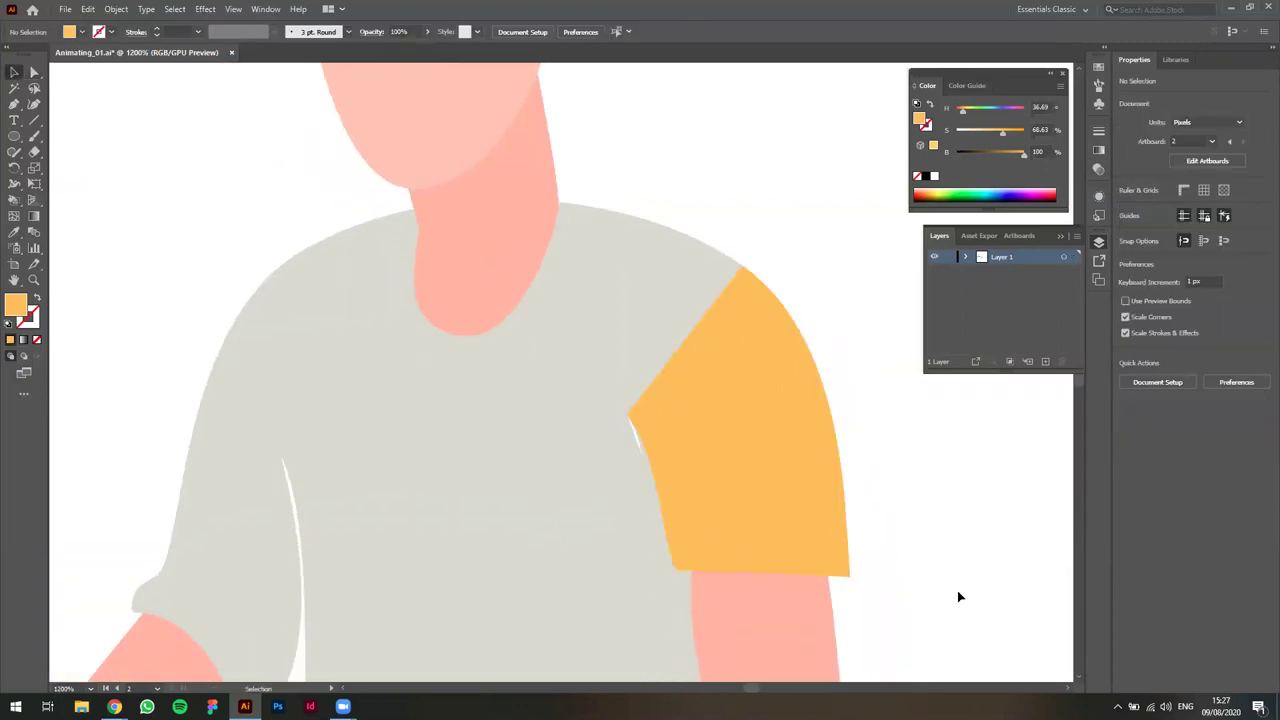
{"action": "scroll", "coordinate": [955, 580], "scroll_direction": "down", "scroll_amount": 2}
{"action": "key", "text": "space"}
{"action": "left_click_drag", "start_coordinate": [946, 573], "coordinate": [885, 481]}
{"action": "left_click_drag", "start_coordinate": [790, 432], "coordinate": [546, 430]}
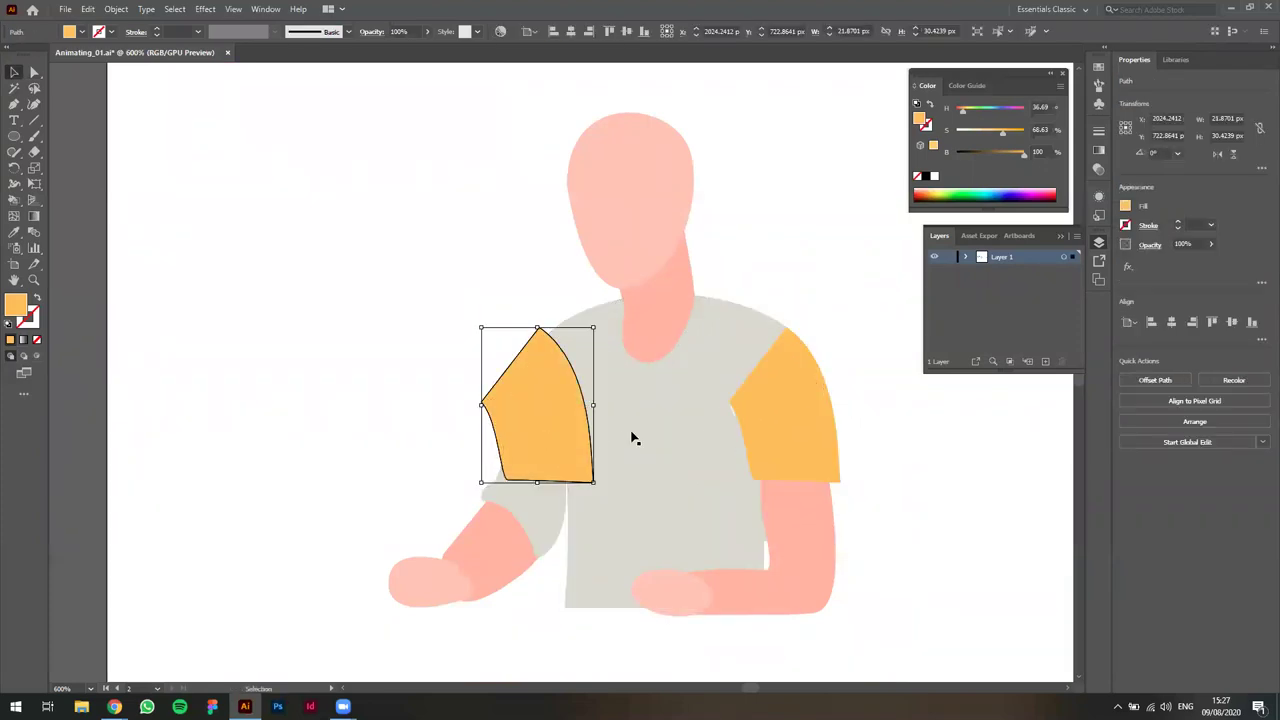
{"action": "left_click", "coordinate": [1218, 156]}
{"action": "left_click_drag", "start_coordinate": [549, 406], "coordinate": [564, 410]}
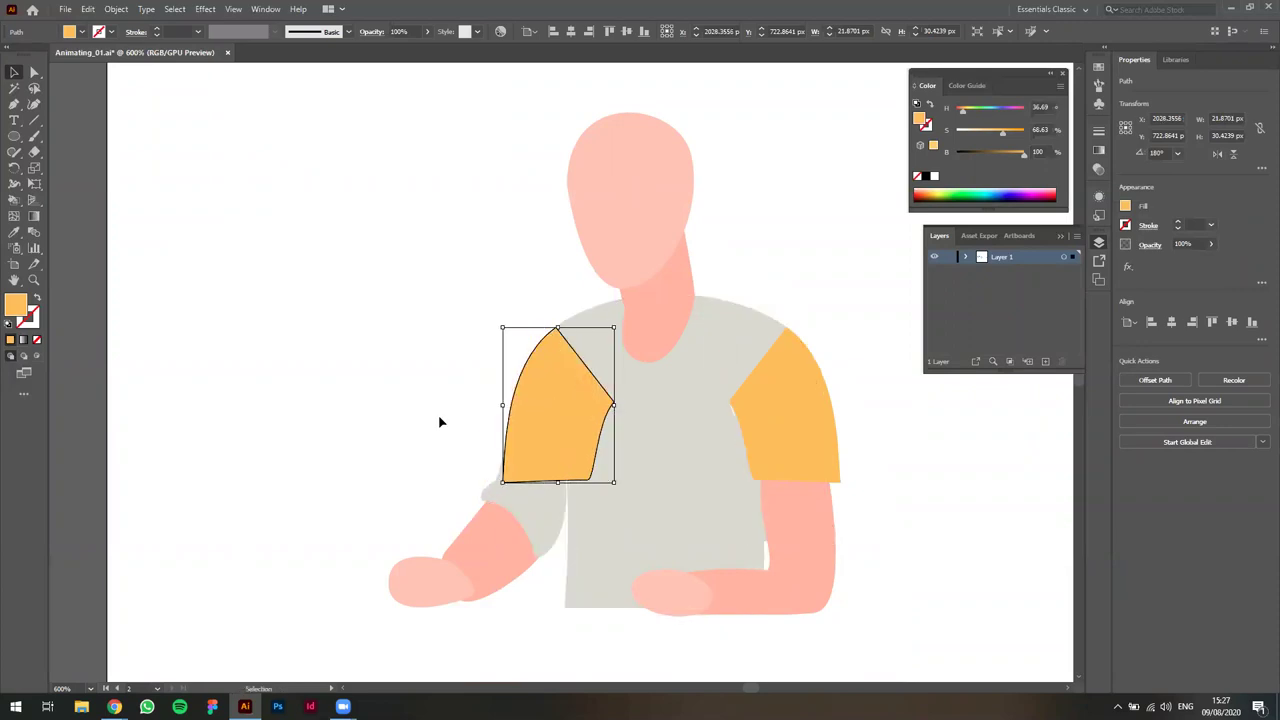
{"action": "left_click", "coordinate": [386, 414]}
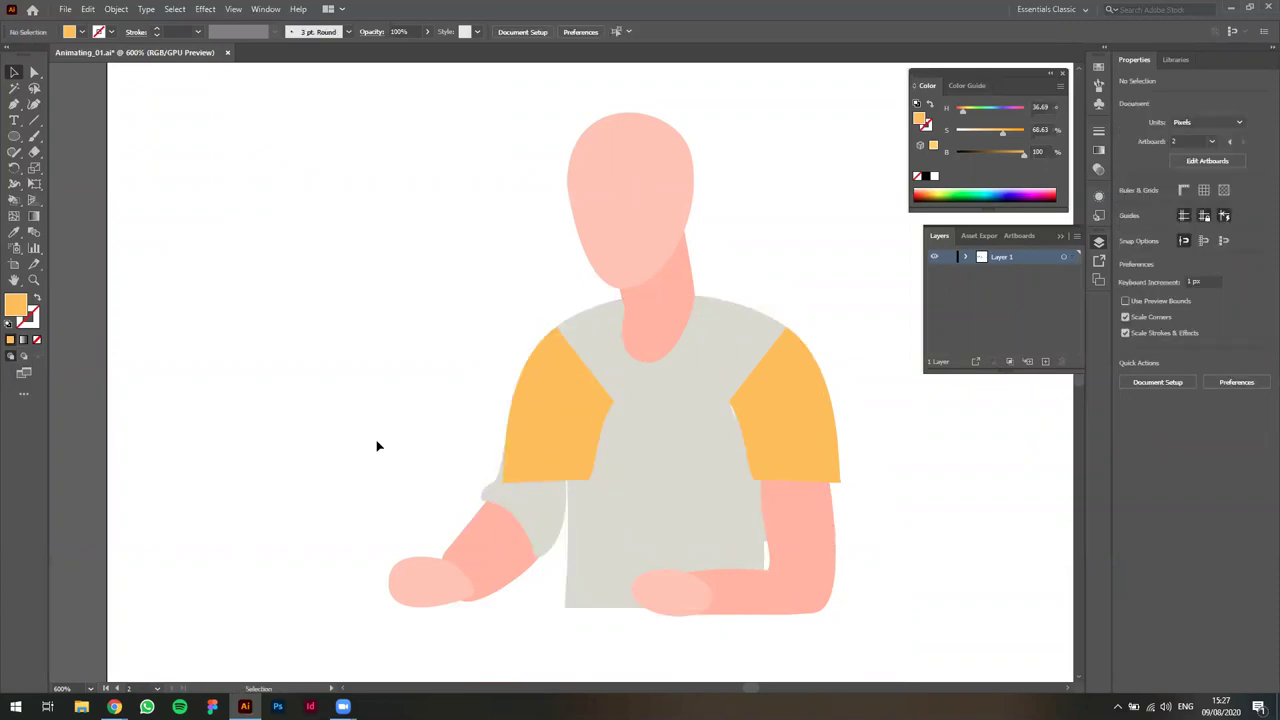
Shift the mirrored sleeve slightly outward on its shoulder and select the grey shirt.
{"action": "key", "text": "ctrl+="}
{"action": "left_click_drag", "start_coordinate": [496, 438], "coordinate": [485, 437]}
{"action": "left_click", "coordinate": [206, 434]}
{"action": "left_click", "coordinate": [673, 438]}
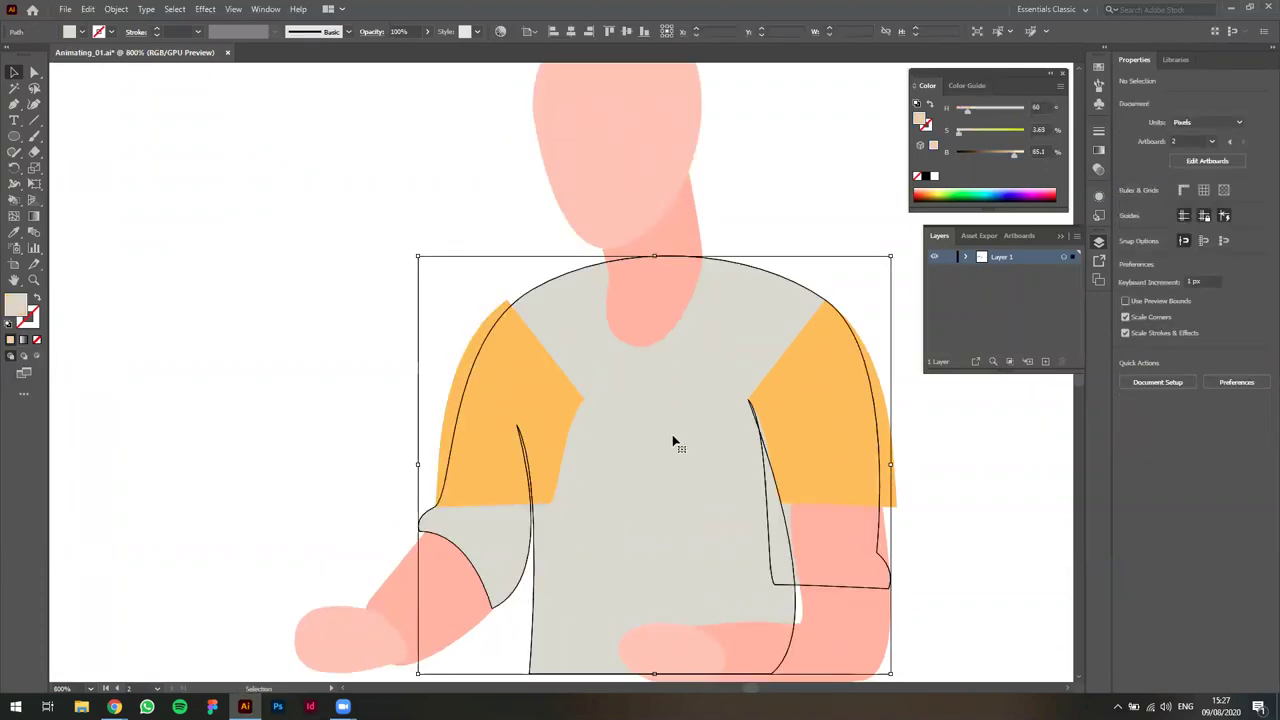
Recolour the shirt blue with hue 217.11, saturation 35.02 and brightness 85.1, keeping it in place.
{"action": "key", "text": "space"}
{"action": "left_click_drag", "start_coordinate": [698, 561], "coordinate": [636, 418]}
{"action": "left_click_drag", "start_coordinate": [649, 349], "coordinate": [662, 409]}
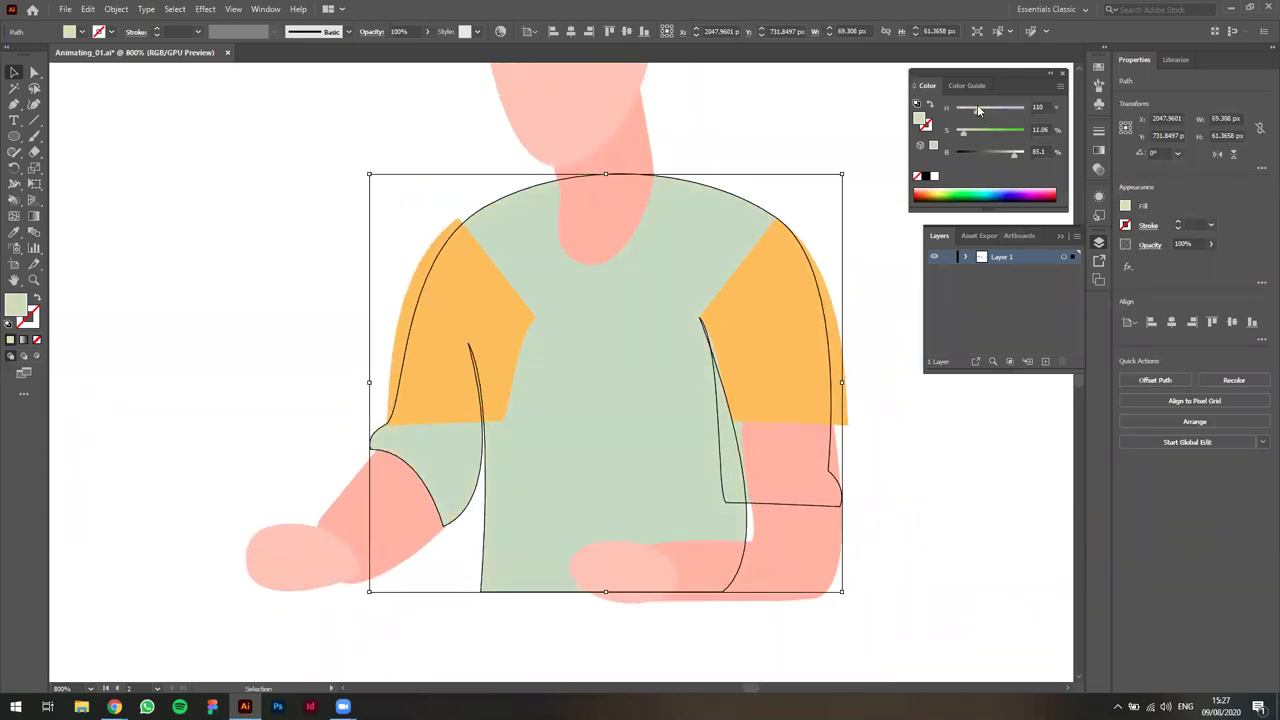
{"action": "mouse_move", "coordinate": [993, 108]}
{"action": "left_mouse_down"}
{"action": "mouse_move", "coordinate": [982, 131]}
{"action": "mouse_move", "coordinate": [993, 109]}
{"action": "left_mouse_up"}
{"action": "left_click", "coordinate": [937, 434]}
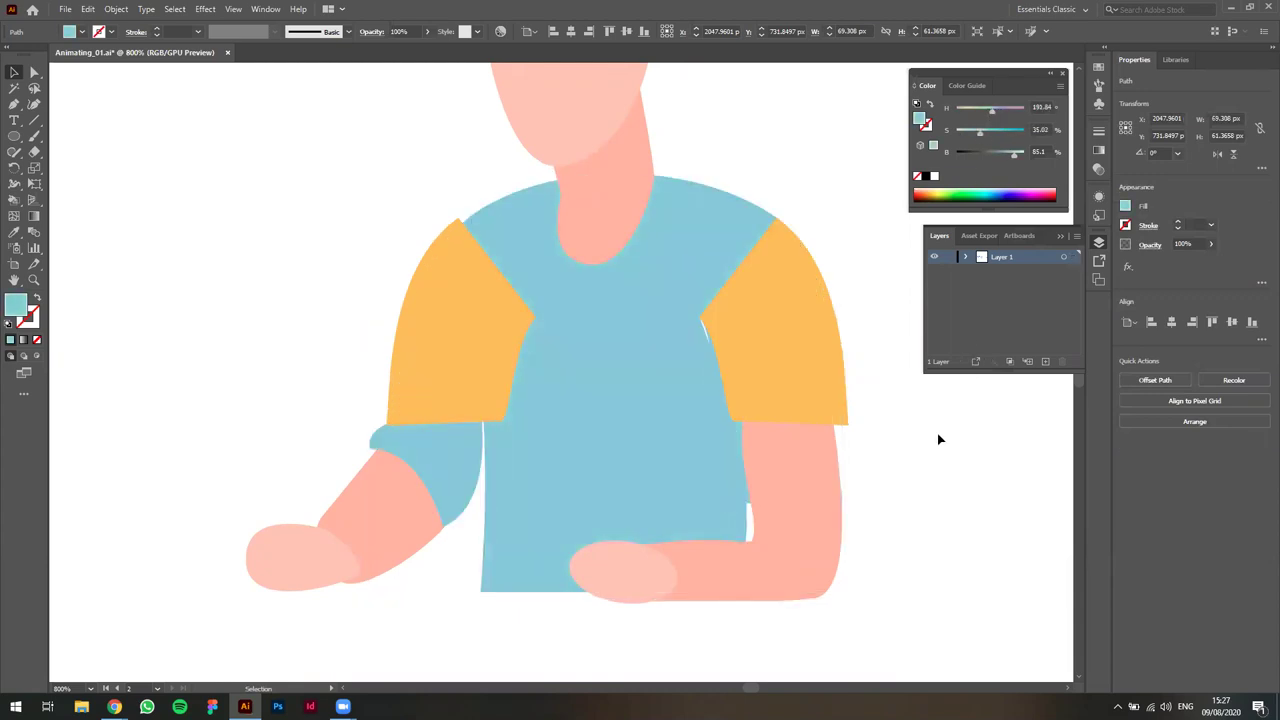
{"action": "left_click", "coordinate": [635, 339]}
{"action": "left_click", "coordinate": [997, 107]}
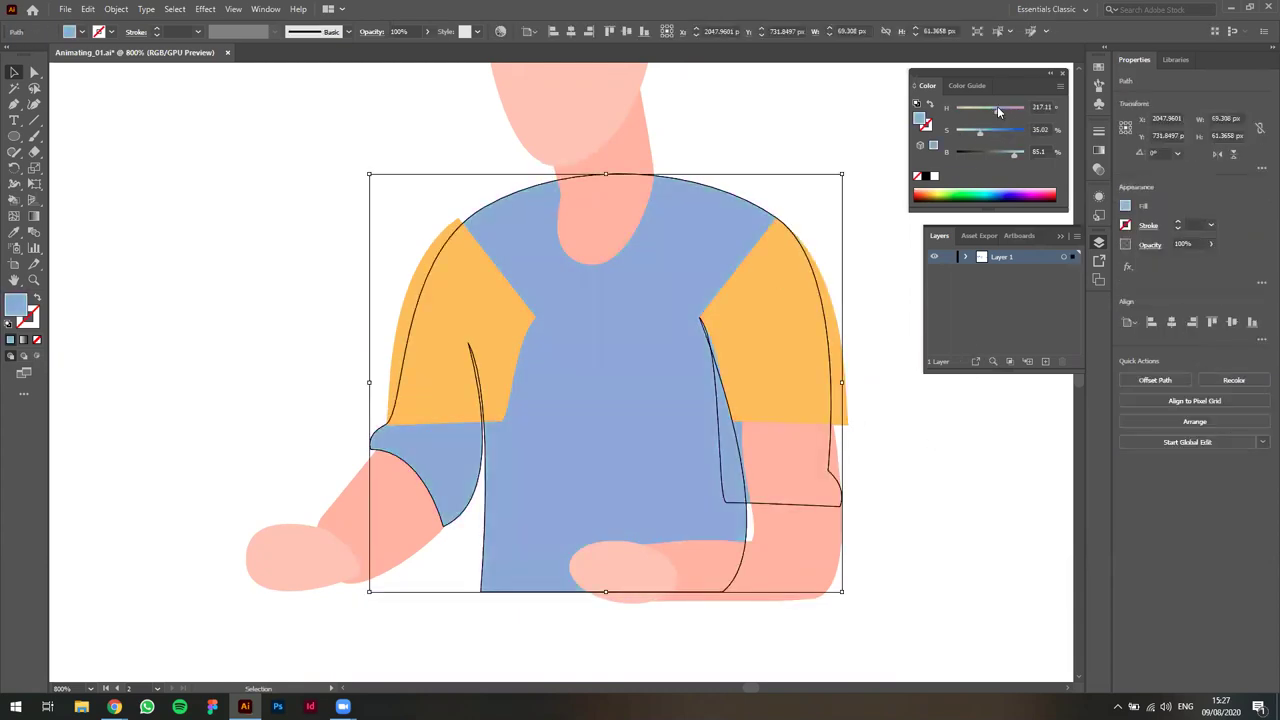
{"action": "left_click", "coordinate": [945, 469]}
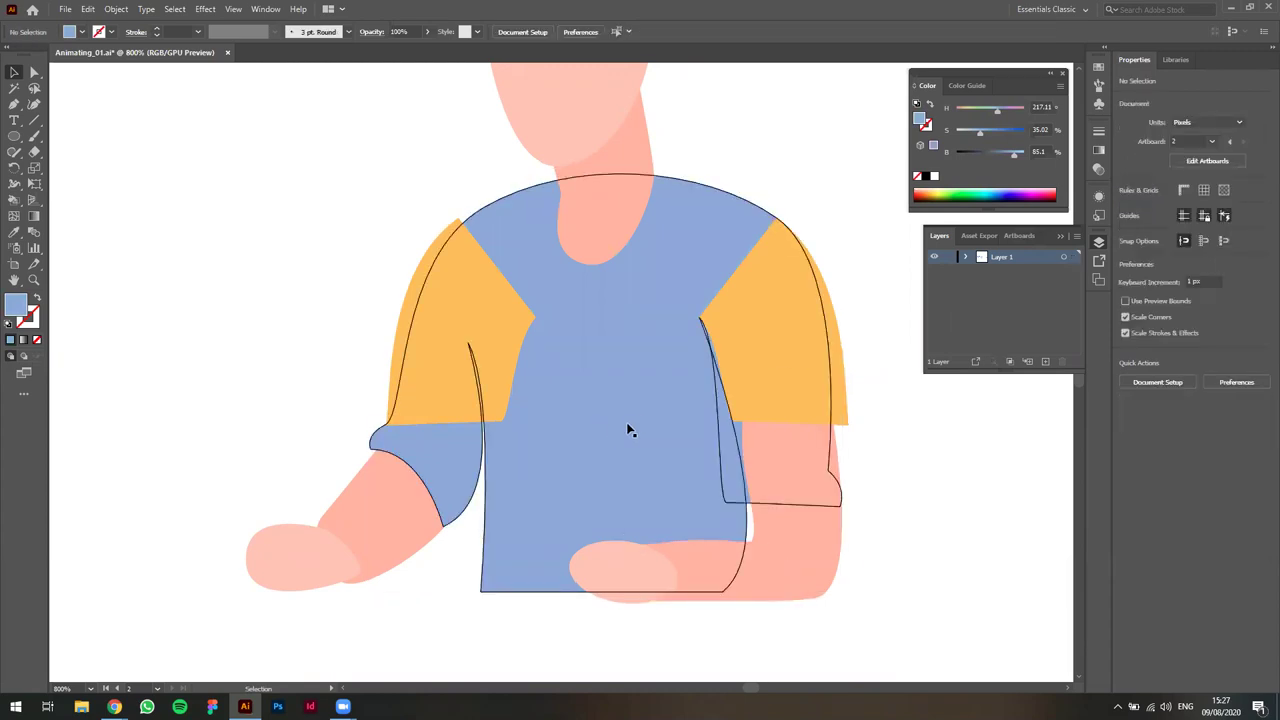
{"action": "left_click_drag", "start_coordinate": [632, 423], "coordinate": [700, 460]}
{"action": "key", "text": "ctrl+z"}
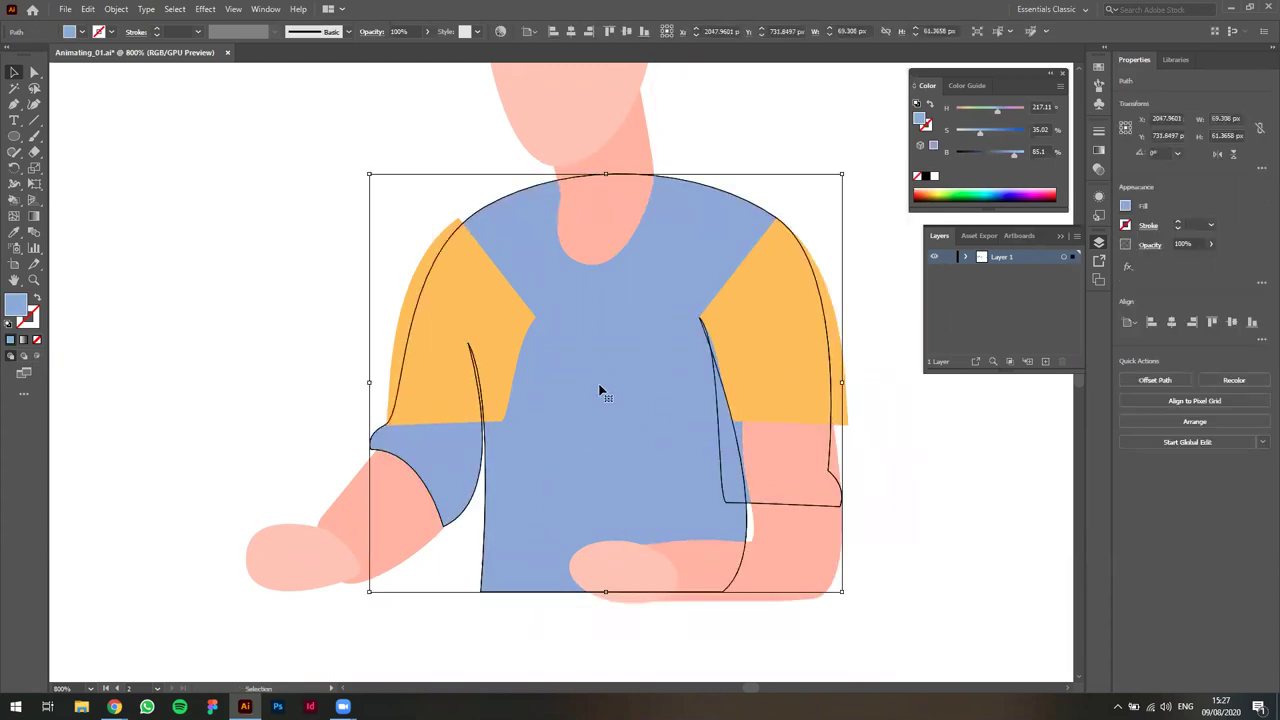
Isolate the blue shirt and delete the anchor points of its old sleeve on the outstretched-arm side.
{"action": "double_click", "coordinate": [618, 397]}
{"action": "key", "text": "a"}
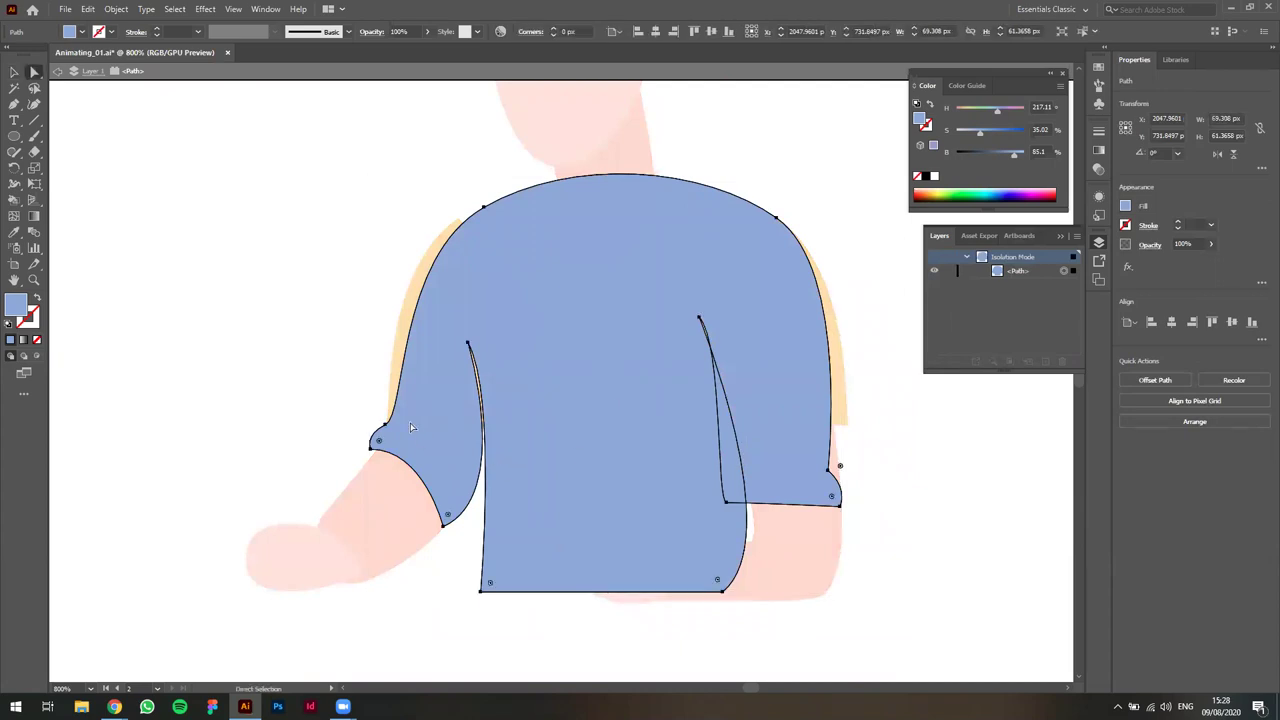
{"action": "left_click_drag", "start_coordinate": [474, 555], "coordinate": [472, 545]}
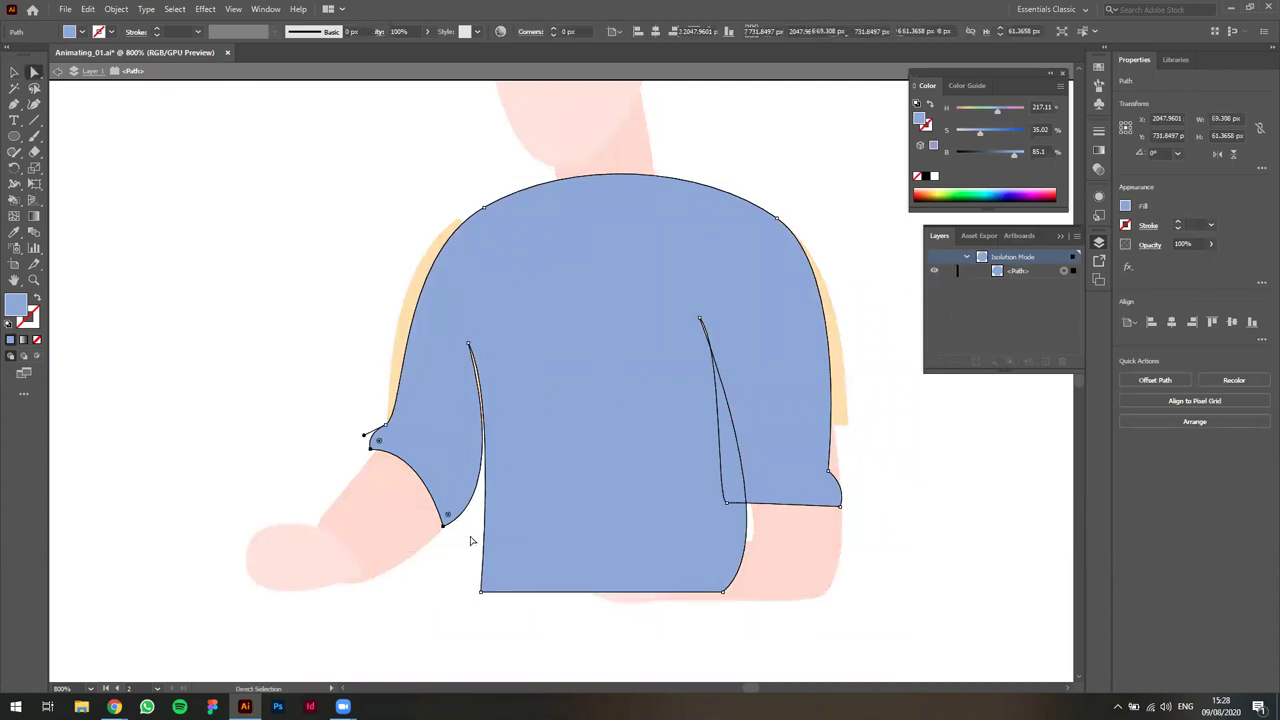
{"action": "key", "text": "Delete"}
{"action": "left_click_drag", "start_coordinate": [366, 423], "coordinate": [403, 449]}
{"action": "key", "text": "Delete"}
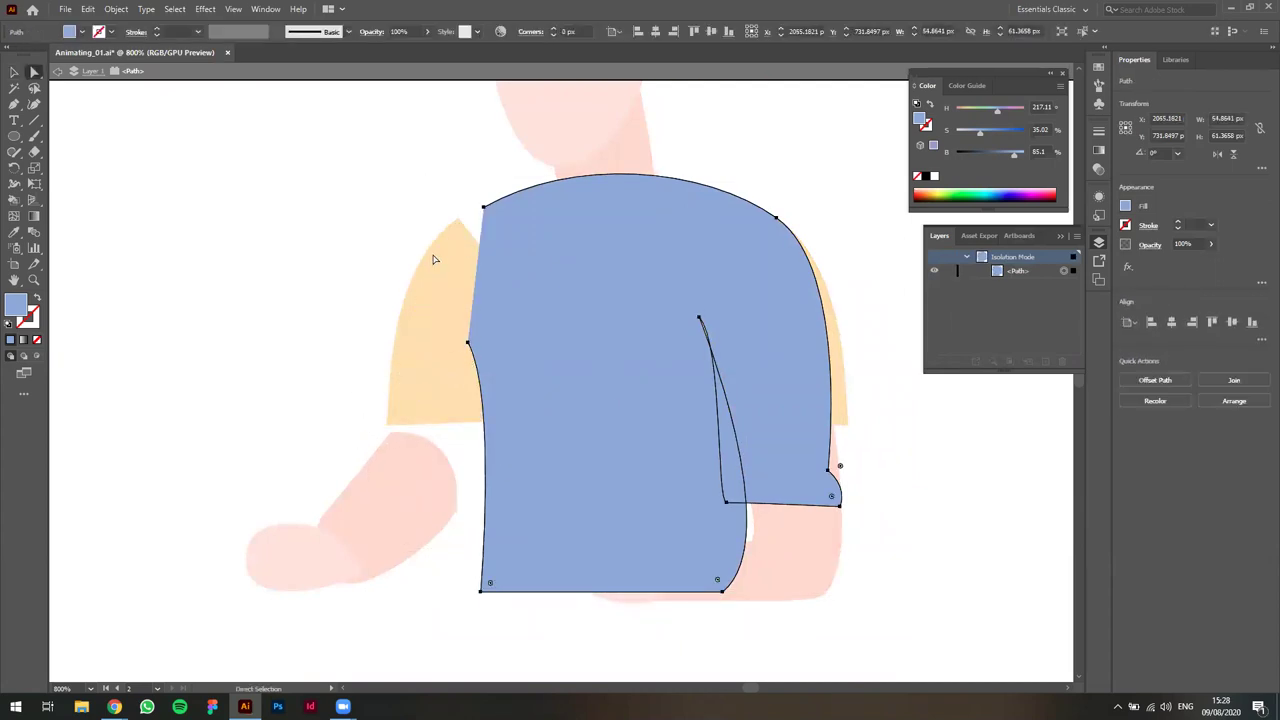
Delete the old sleeve's cuff and inner-edge anchor points from the shirt on the bent-arm side.
{"action": "left_click_drag", "start_coordinate": [847, 452], "coordinate": [822, 522]}
{"action": "key", "text": "Delete"}
{"action": "left_click", "coordinate": [726, 502]}
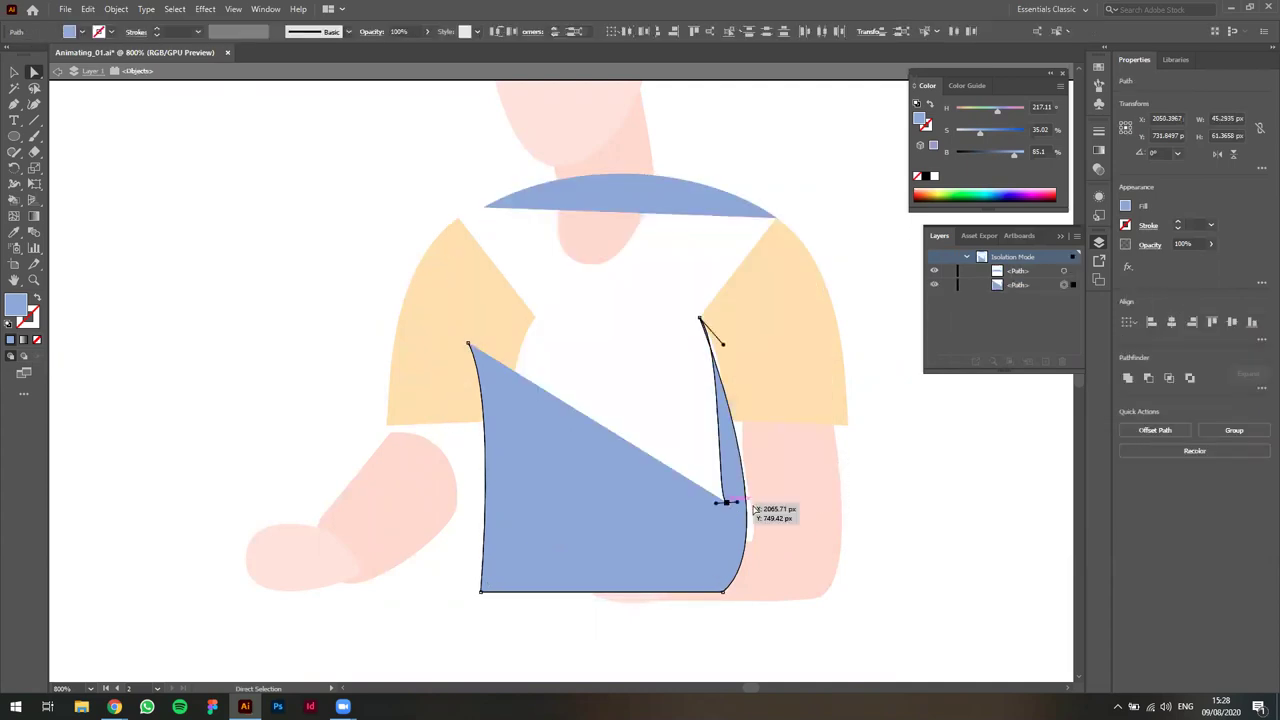
{"action": "key", "text": "Delete"}
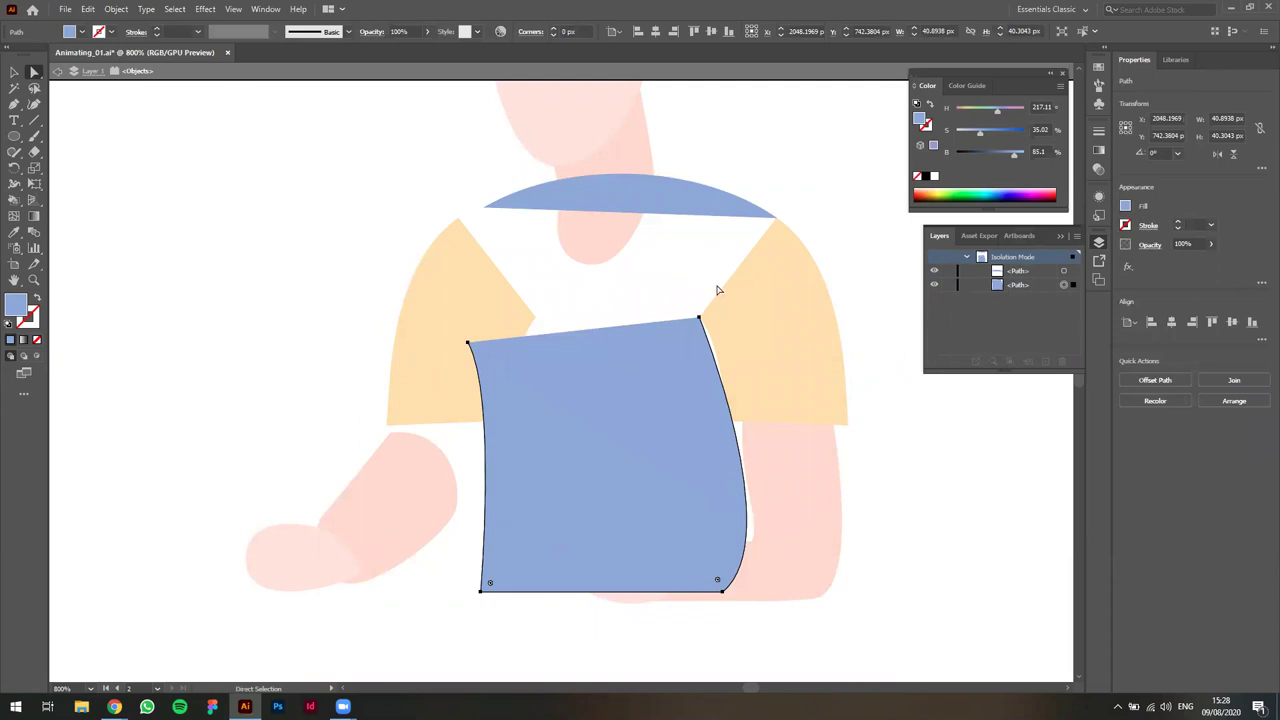
Connect the shirt's open shoulder and armpit end points on the bent-arm side.
{"action": "left_click", "coordinate": [774, 217]}
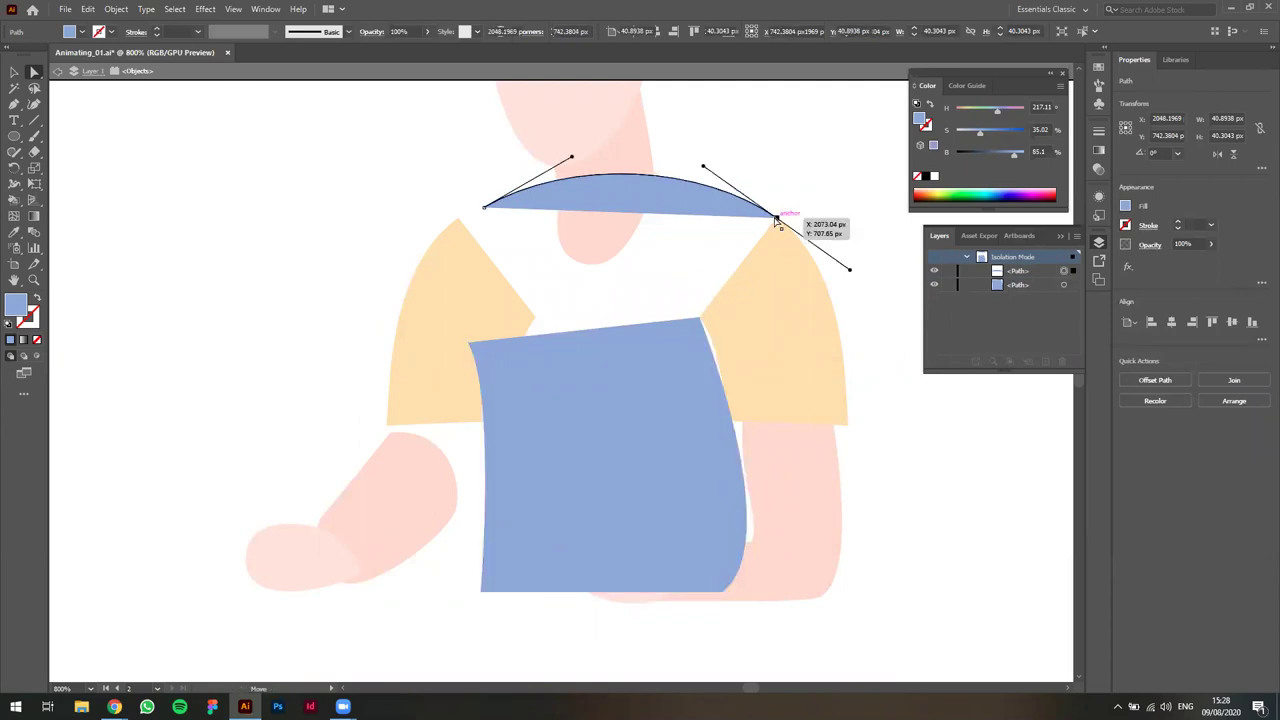
{"action": "left_click", "coordinate": [699, 320]}
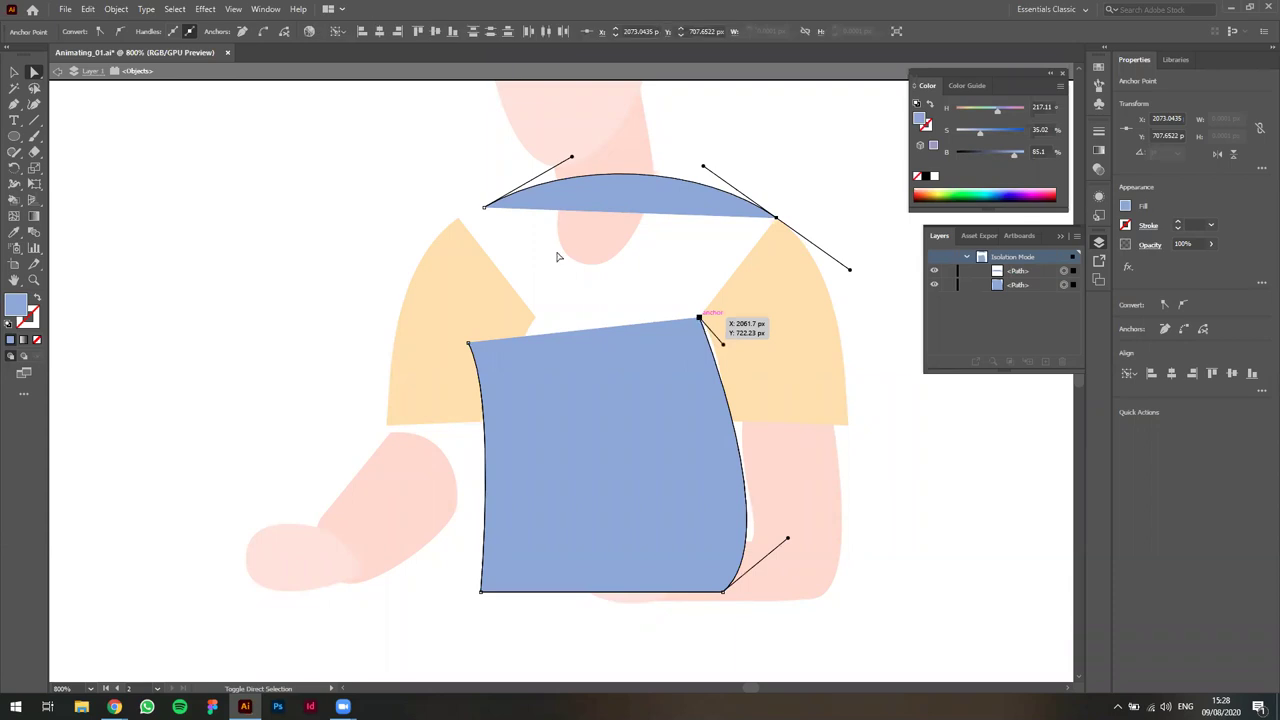
{"action": "left_click", "coordinate": [263, 31]}
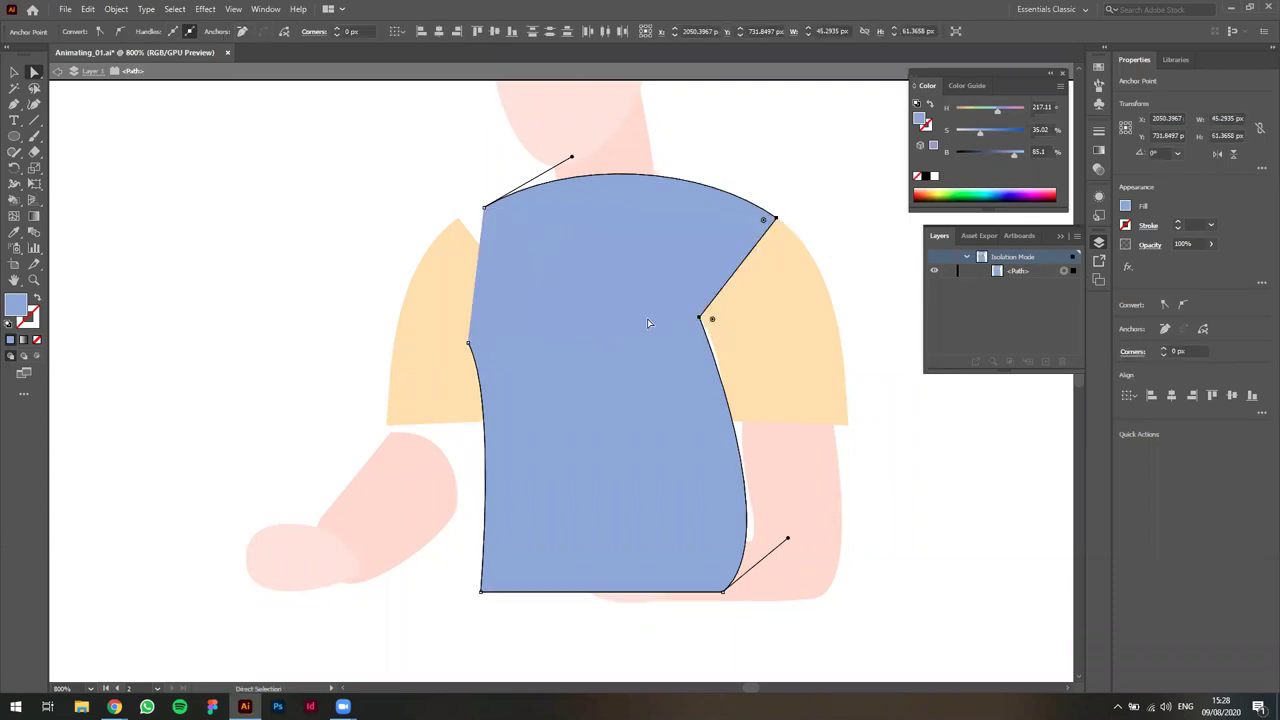
Remove both armpit anchor points so the shirt's sides run directly from shoulder to hem, and leave isolation mode.
{"action": "left_click", "coordinate": [700, 319]}
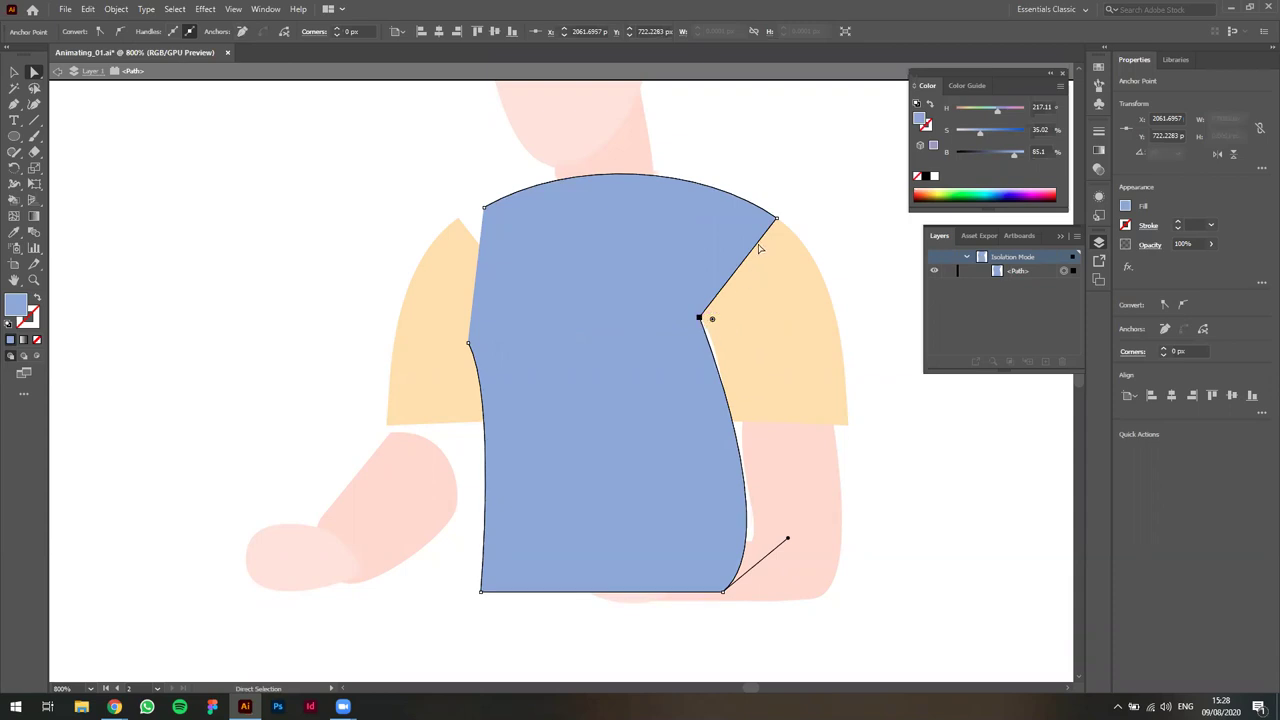
{"action": "key", "text": "p"}
{"action": "left_click", "coordinate": [700, 319]}
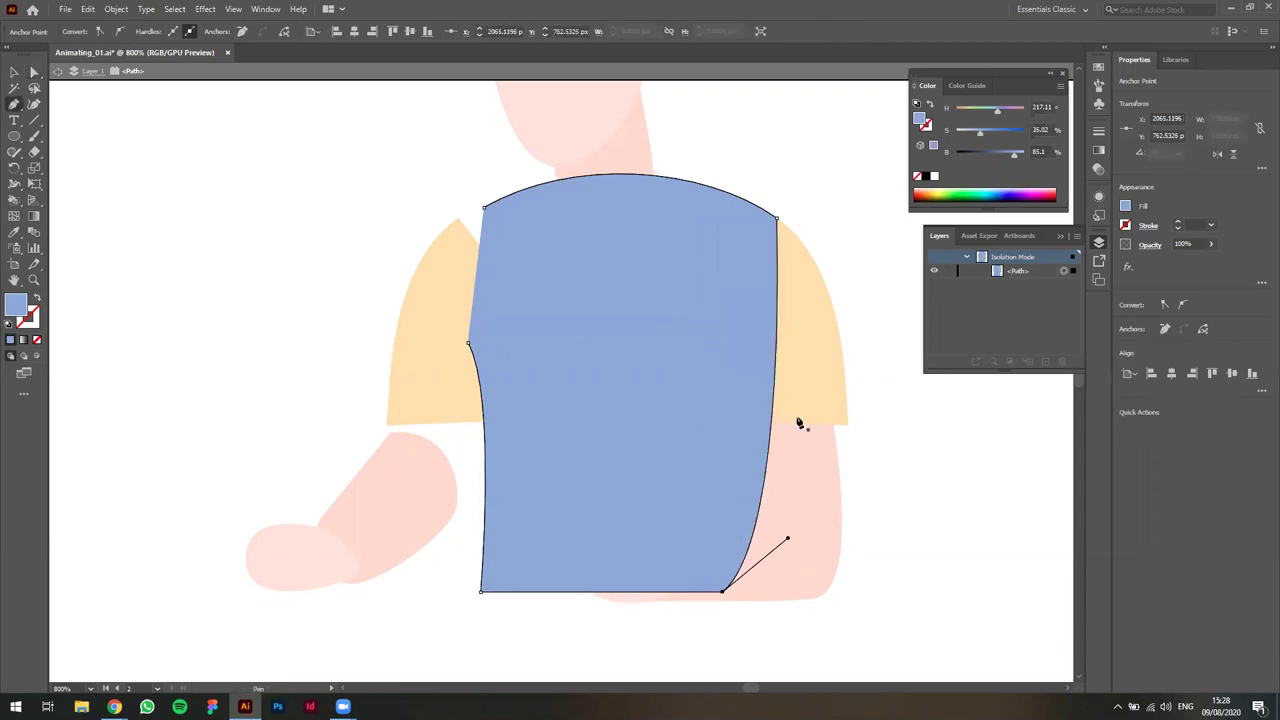
{"action": "key", "text": "a"}
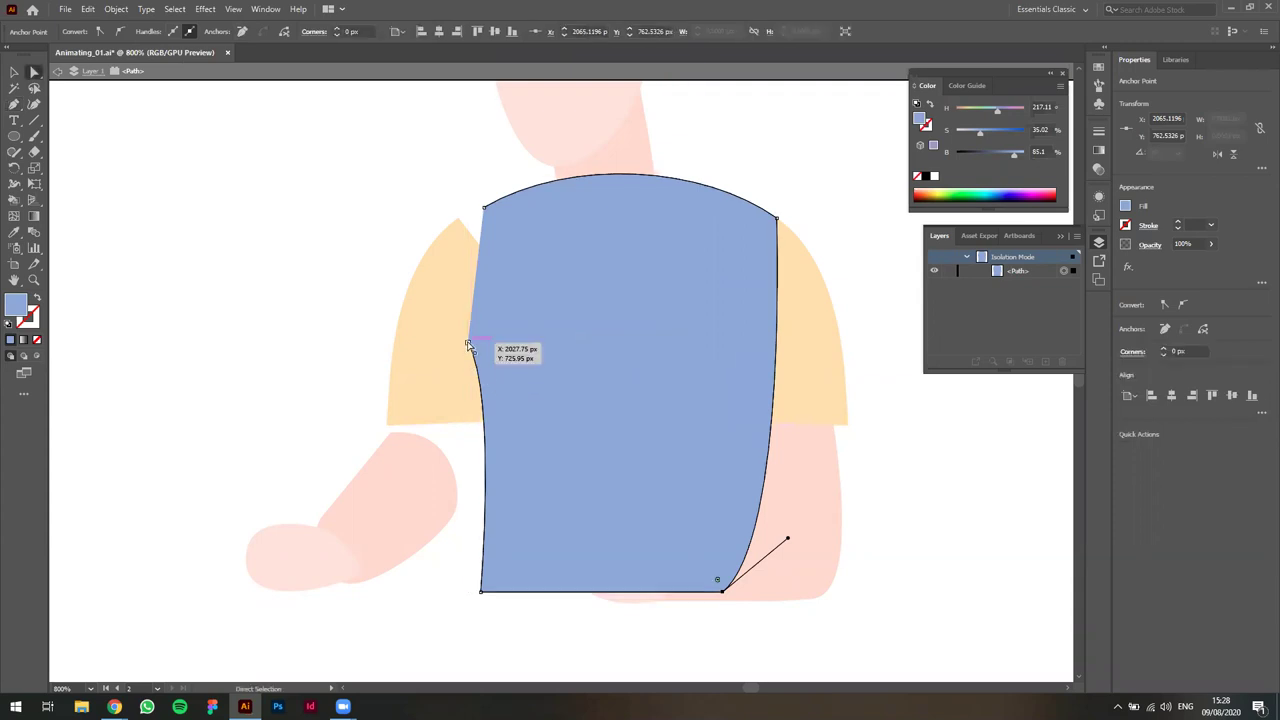
{"action": "left_click", "coordinate": [467, 345]}
{"action": "left_click", "coordinate": [484, 207], "text": "shift"}
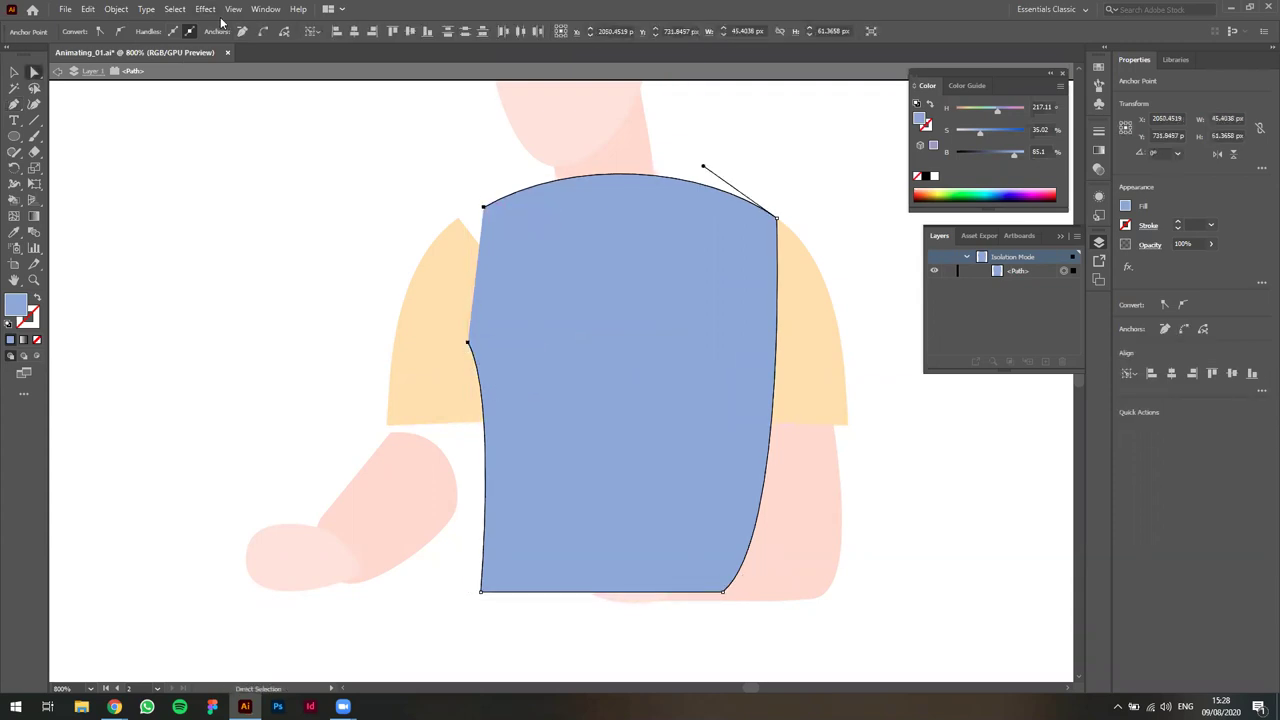
{"action": "key", "text": "p"}
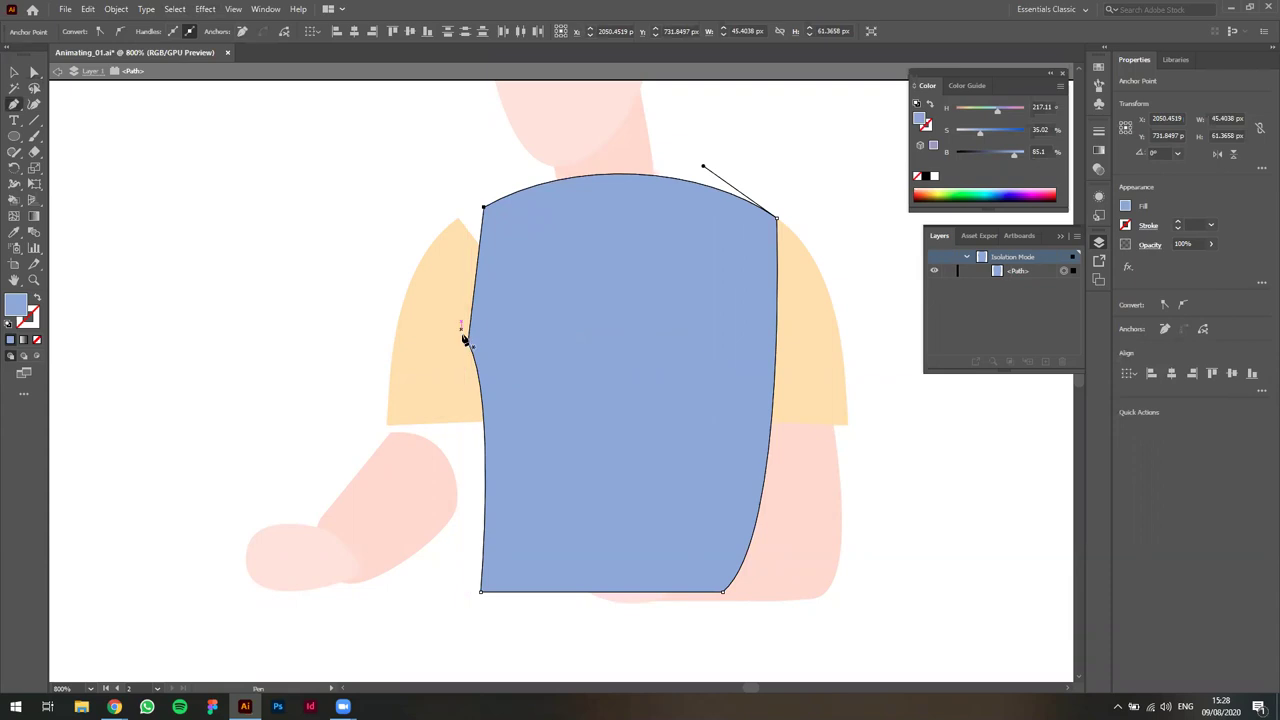
{"action": "left_click", "coordinate": [467, 342]}
{"action": "key", "text": "a"}
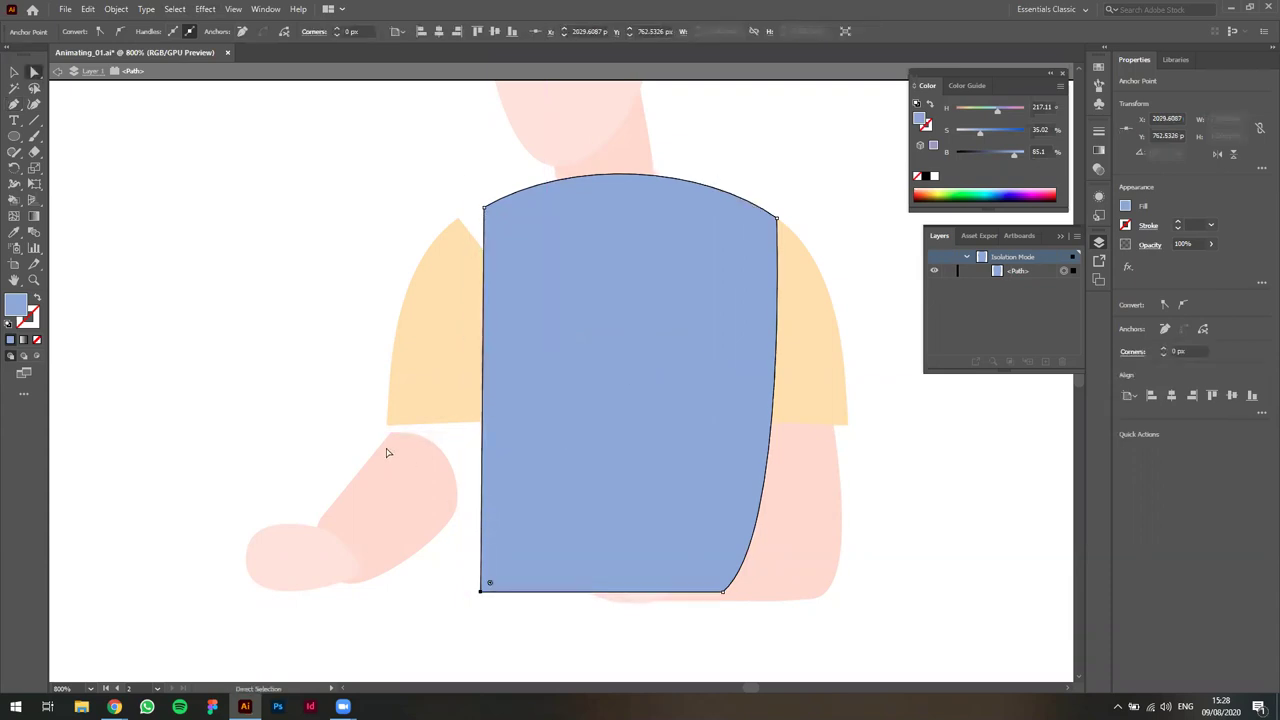
{"action": "double_click", "coordinate": [306, 388]}
Convert the shirt's shoulder point on the outstretched-arm side to smooth, move it outward and flatten its curve.
{"action": "key", "text": "ctrl+minus"}
{"action": "left_click", "coordinate": [643, 491]}
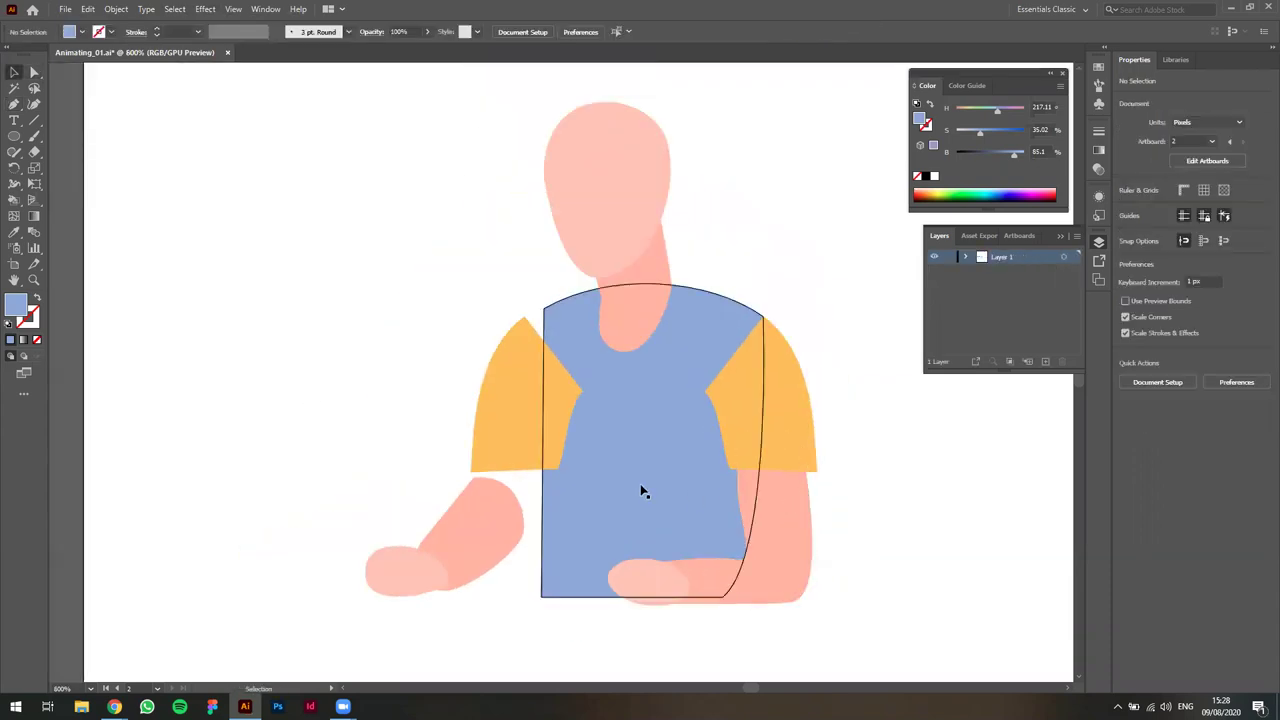
{"action": "left_click", "coordinate": [544, 310]}
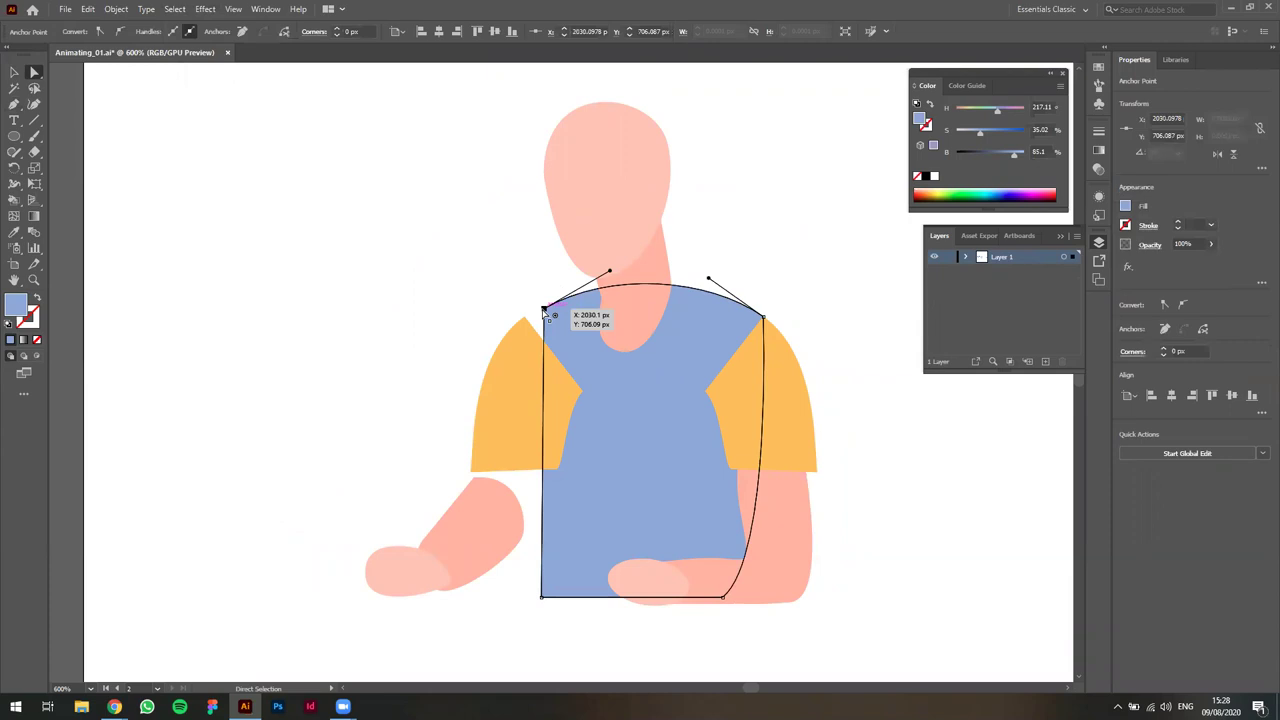
{"action": "left_click", "coordinate": [541, 597]}
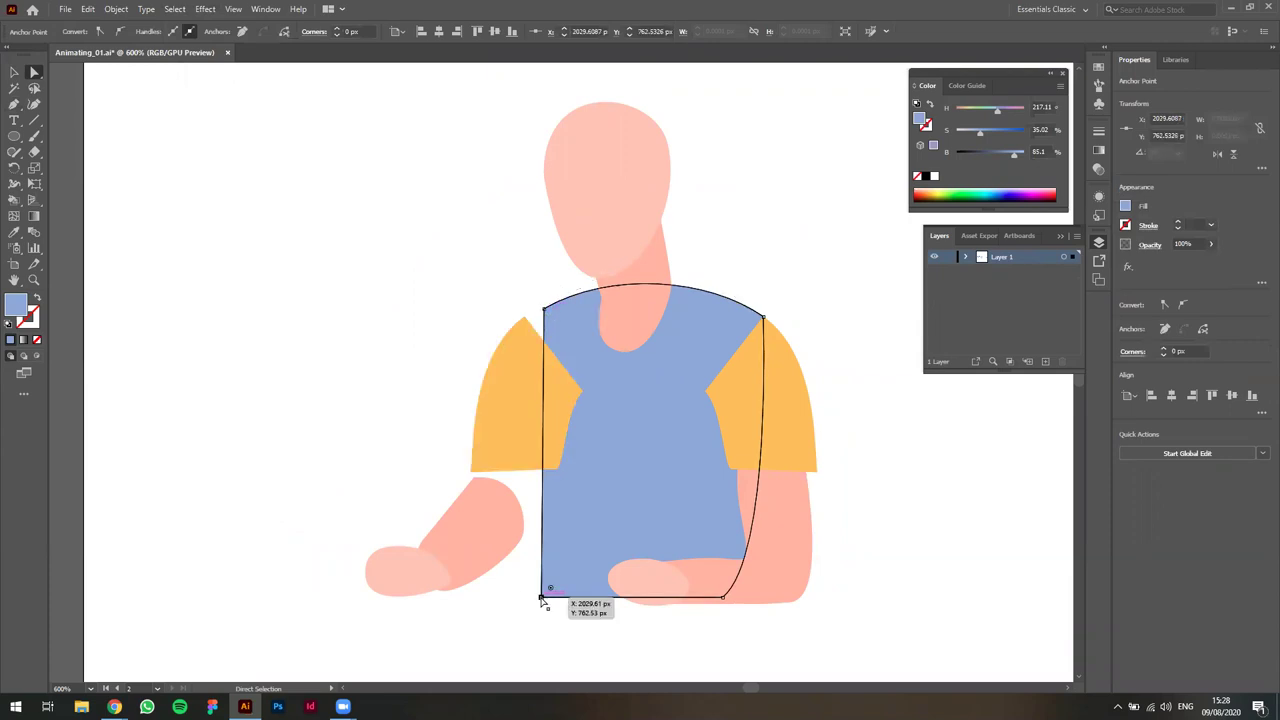
{"action": "left_click", "coordinate": [544, 310]}
{"action": "left_click", "coordinate": [120, 31]}
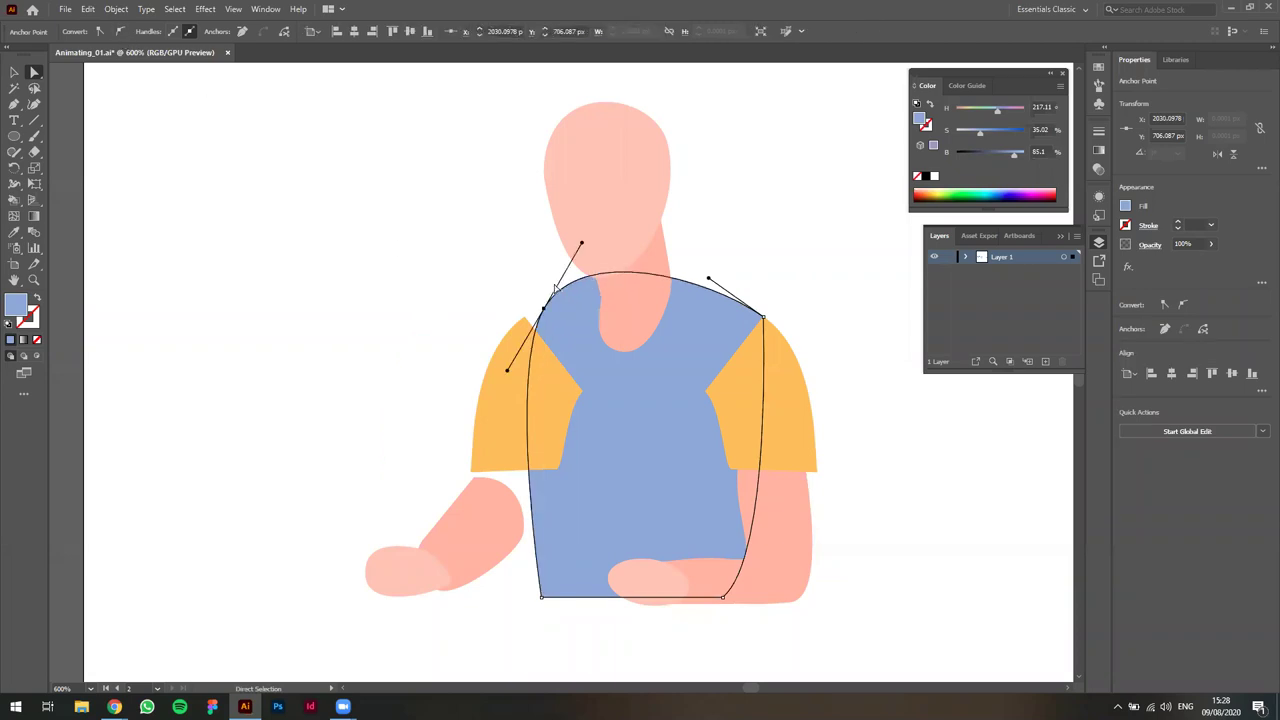
{"action": "left_click_drag", "start_coordinate": [541, 310], "coordinate": [526, 320]}
{"action": "scroll", "coordinate": [538, 328], "scroll_direction": "up", "scroll_amount": 2}
{"action": "left_click_drag", "start_coordinate": [588, 178], "coordinate": [611, 230]}
{"action": "scroll", "coordinate": [826, 402], "scroll_direction": "down", "scroll_amount": 3}
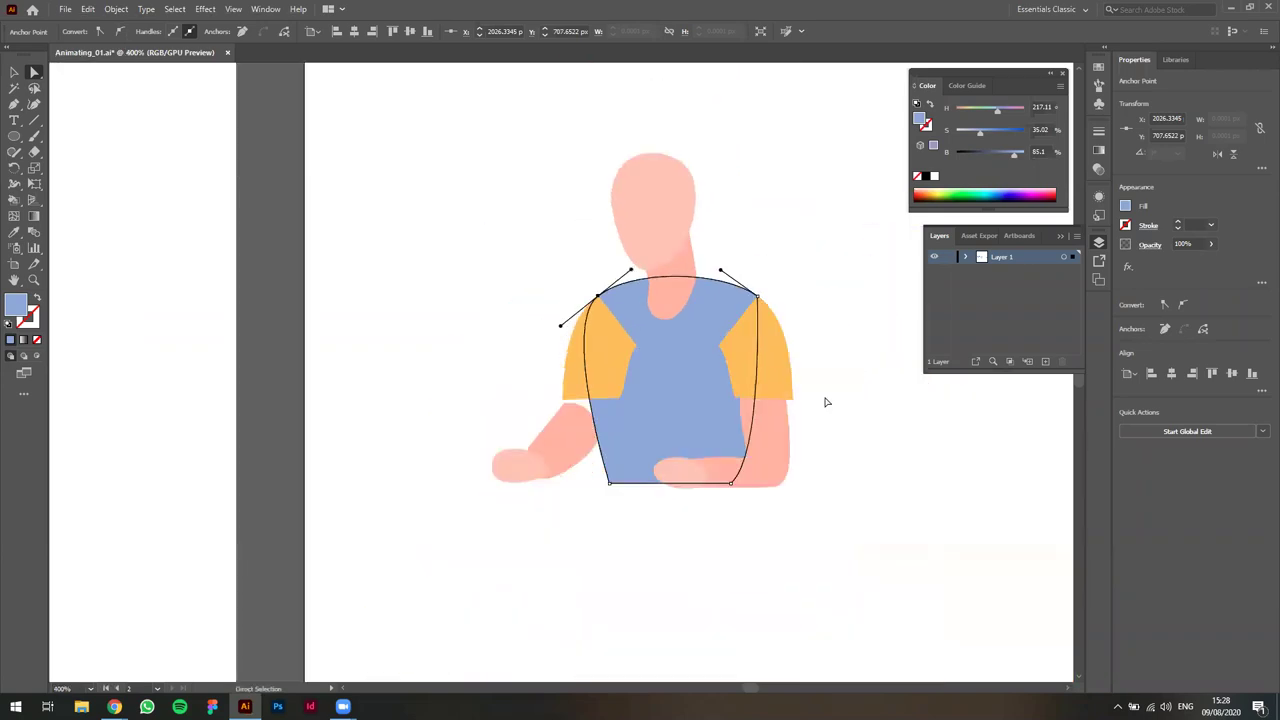
{"action": "key", "text": "v"}
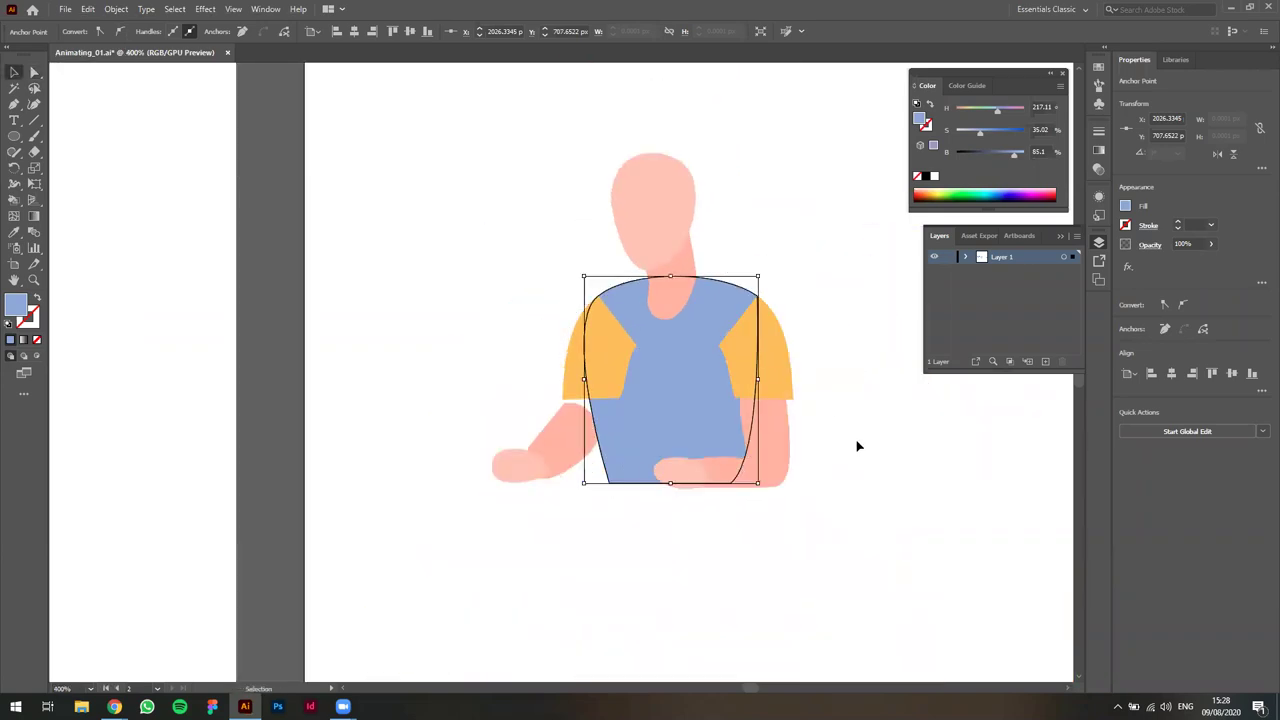
Move the shirt's hem corner on the outstretched-arm side outward to widen the waist.
{"action": "scroll", "coordinate": [830, 480], "scroll_direction": "up", "scroll_amount": 3}
{"action": "key", "text": "a"}
{"action": "left_click_drag", "start_coordinate": [427, 492], "coordinate": [389, 494]}
{"action": "left_click", "coordinate": [340, 291]}
Shift both yellow sleeves slightly outward from the shirt body.
{"action": "key", "text": "v"}
{"action": "left_click", "coordinate": [401, 300]}
{"action": "left_click_drag", "start_coordinate": [400, 298], "coordinate": [386, 298]}
{"action": "left_click", "coordinate": [751, 289]}
{"action": "left_click_drag", "start_coordinate": [652, 290], "coordinate": [671, 286]}
{"action": "left_click", "coordinate": [834, 269]}
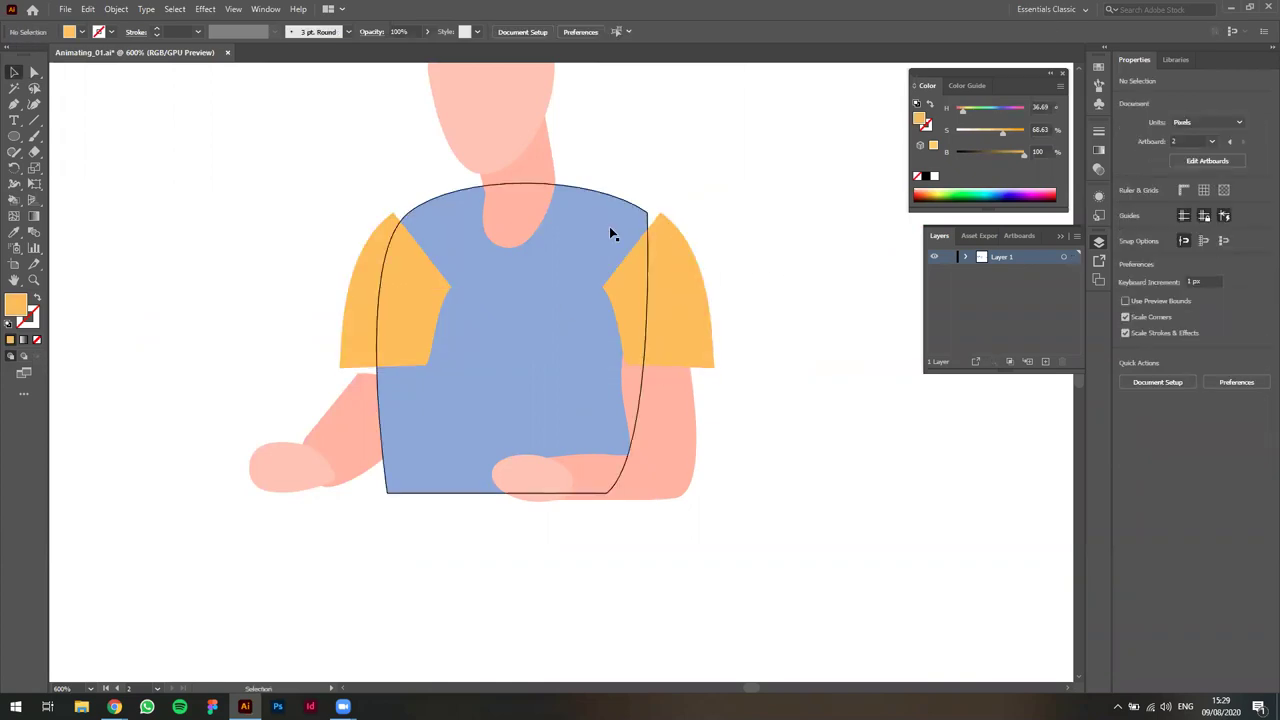
Move the shirt's shoulder point on the bent-arm side outward and reshape the curve down to the hem.
{"action": "key", "text": "a"}
{"action": "left_click_drag", "start_coordinate": [648, 213], "coordinate": [665, 225]}
{"action": "left_click_drag", "start_coordinate": [655, 453], "coordinate": [686, 484]}
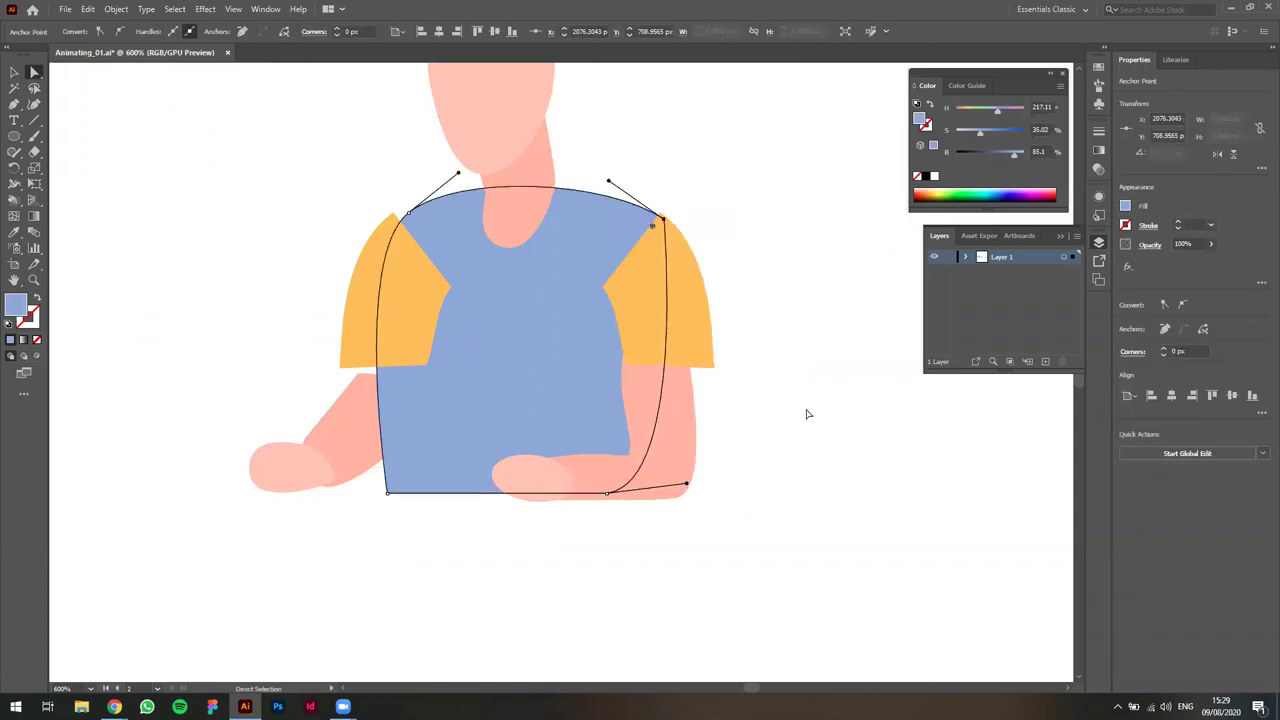
Nudge the yellow sleeve on the bent-arm side slightly inward and up to meet the shoulder.
{"action": "key", "text": "v"}
{"action": "left_click", "coordinate": [776, 326]}
{"action": "left_click_drag", "start_coordinate": [692, 306], "coordinate": [687, 302]}
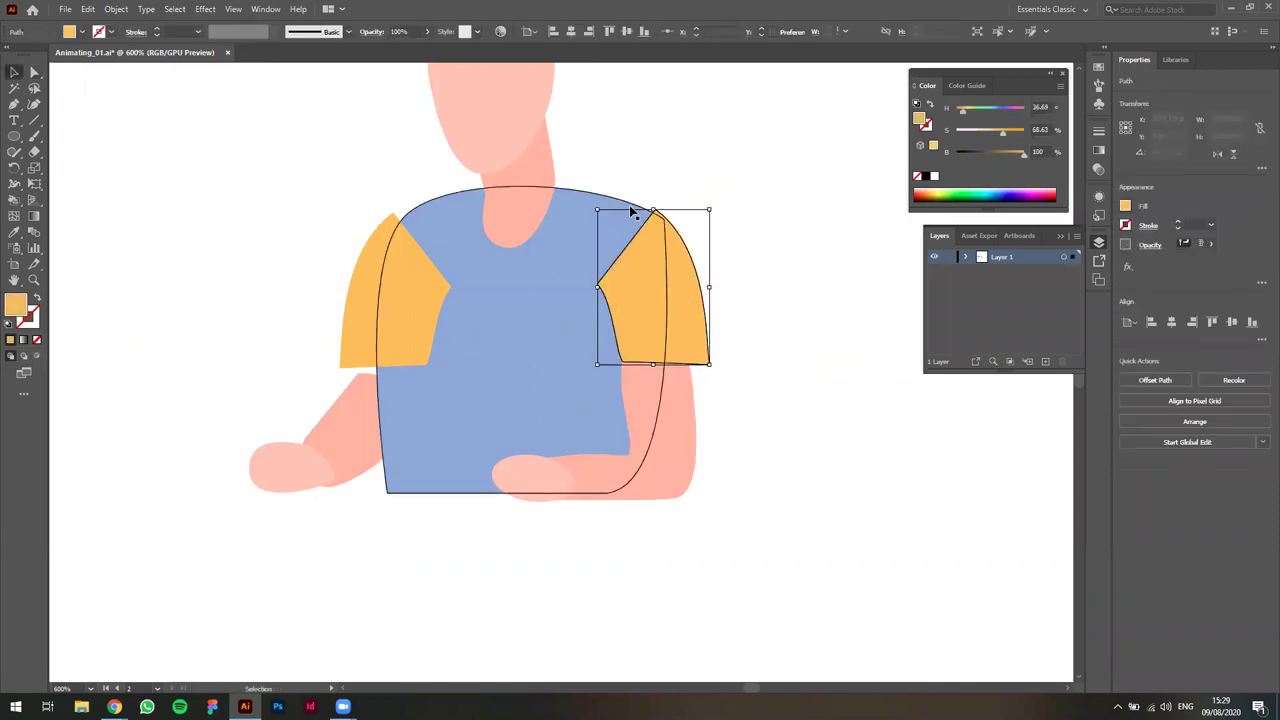
Convert the shoulder and armpit points of the bent arm's sleeve to smooth and shape a rounded sleeve cap.
{"action": "scroll", "coordinate": [625, 210], "scroll_direction": "up", "scroll_amount": 1}
{"action": "key", "text": "a"}
{"action": "left_click", "coordinate": [665, 210]}
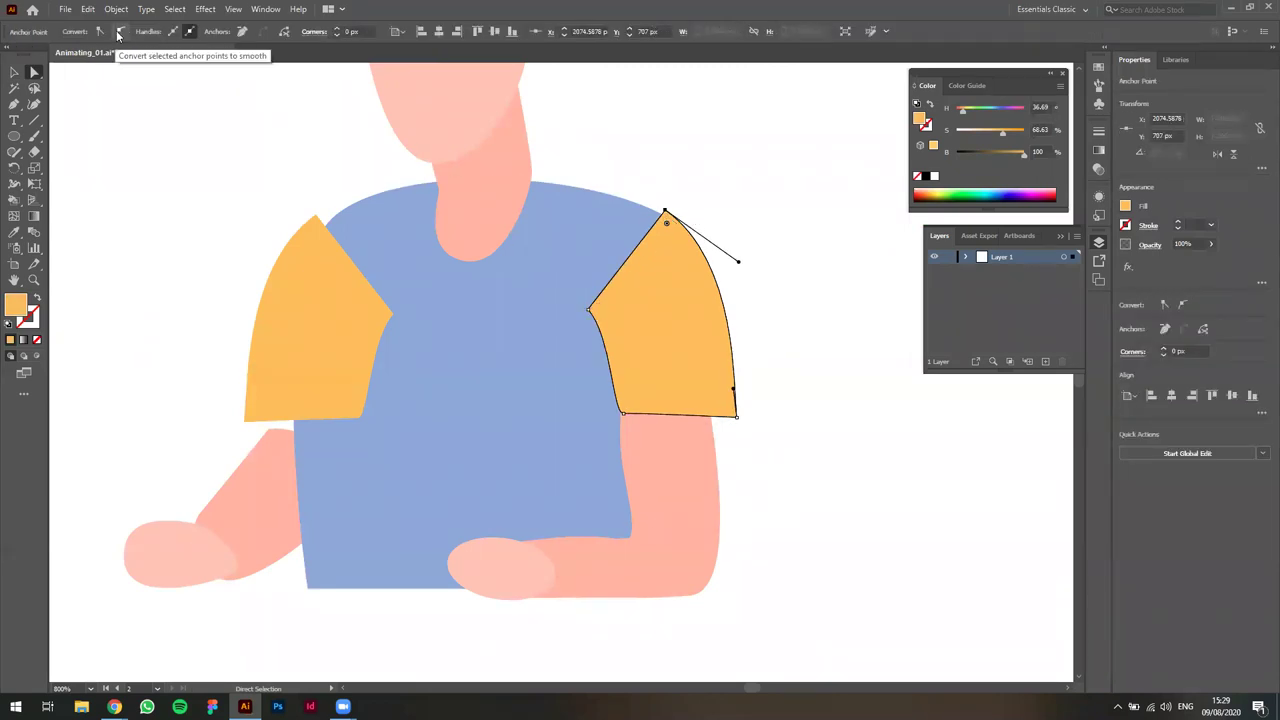
{"action": "left_click", "coordinate": [119, 33]}
{"action": "left_click_drag", "start_coordinate": [754, 198], "coordinate": [755, 245]}
{"action": "left_click_drag", "start_coordinate": [634, 199], "coordinate": [588, 214]}
{"action": "left_click_drag", "start_coordinate": [763, 206], "coordinate": [757, 232]}
{"action": "left_click", "coordinate": [590, 310]}
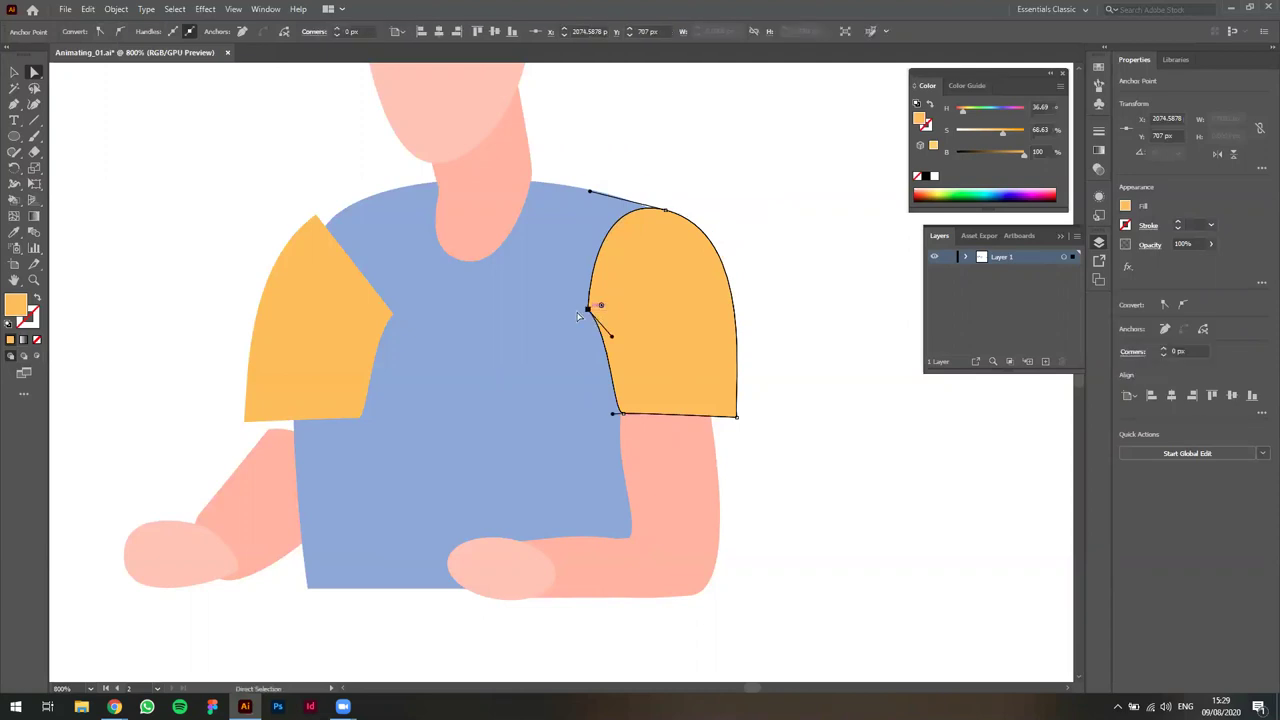
{"action": "left_click", "coordinate": [119, 31]}
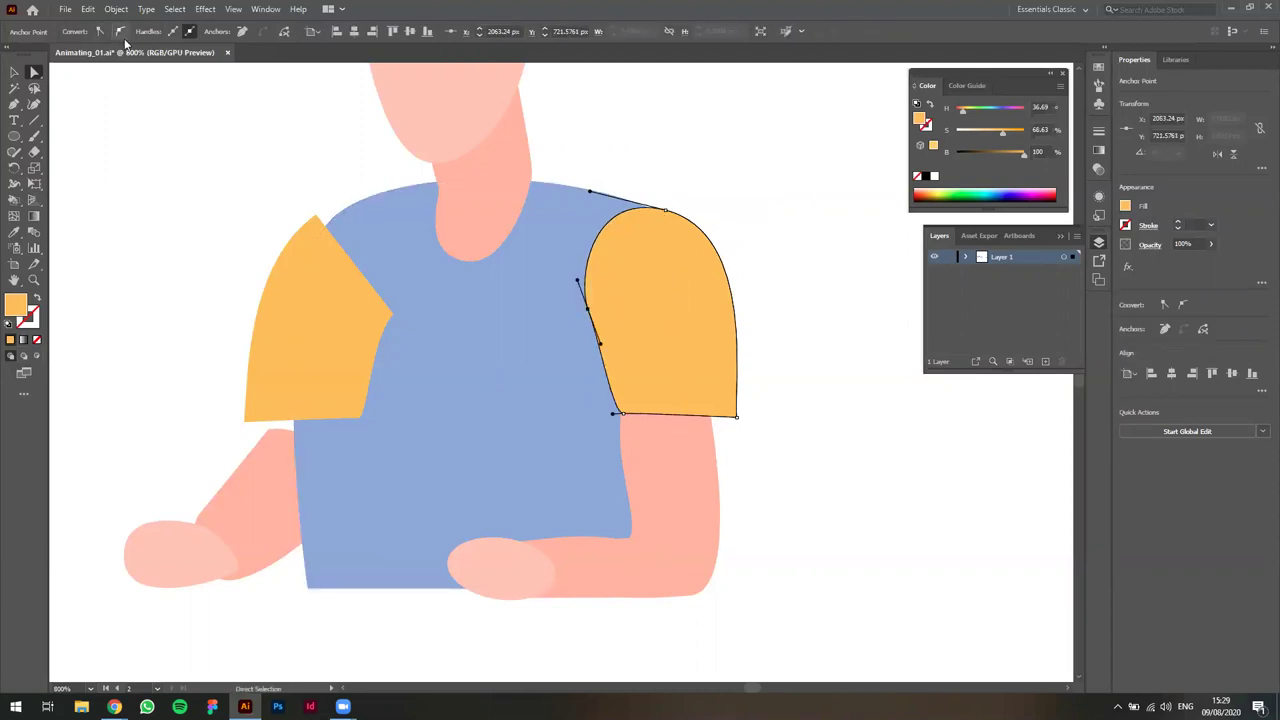
Round the outer hem corner of the bent arm's sleeve with a radius of about 2.46 px.
{"action": "left_click", "coordinate": [736, 415]}
{"action": "scroll", "coordinate": [793, 437], "scroll_direction": "up", "scroll_amount": 1}
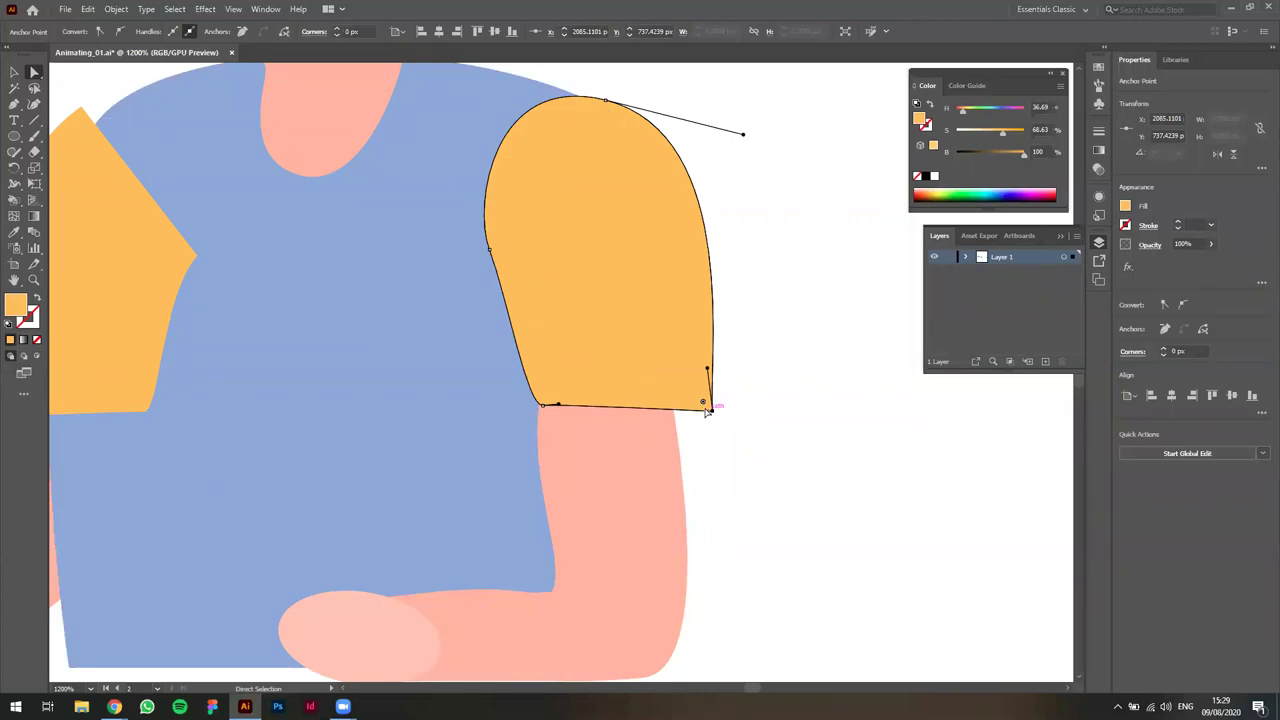
{"action": "scroll", "coordinate": [740, 431], "scroll_direction": "up", "scroll_amount": 2}
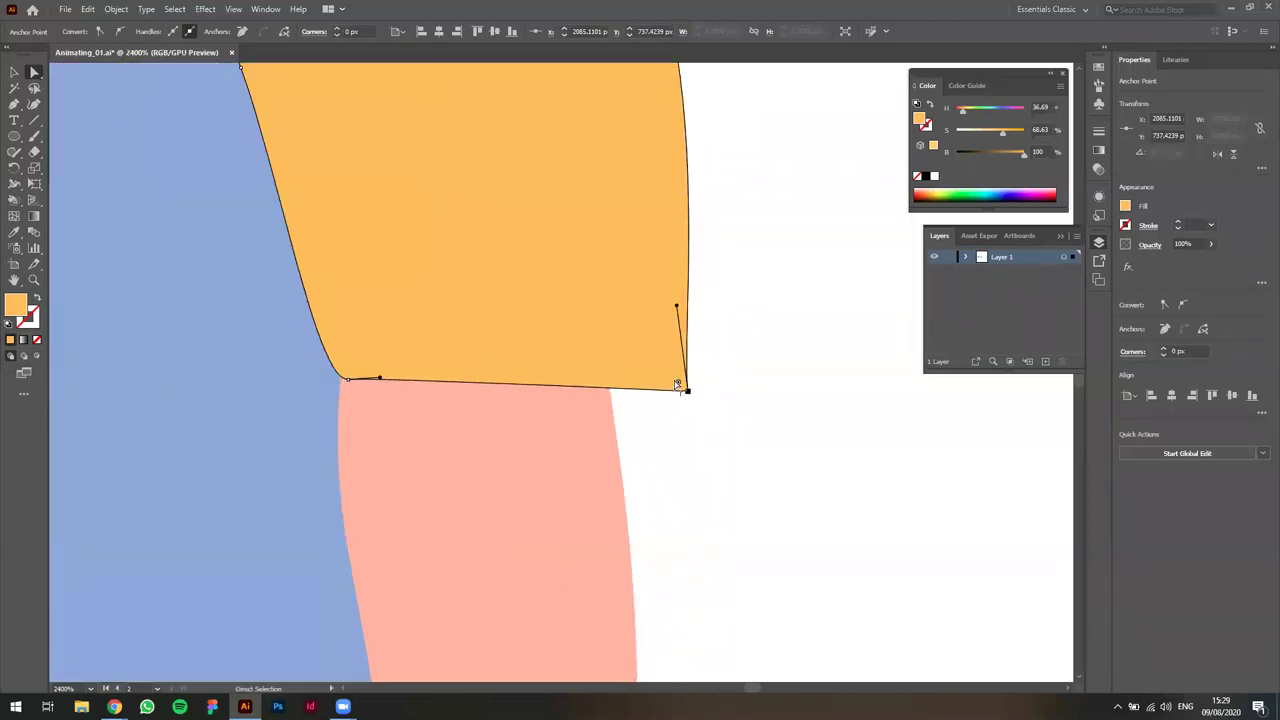
{"action": "left_click_drag", "start_coordinate": [679, 385], "coordinate": [637, 339]}
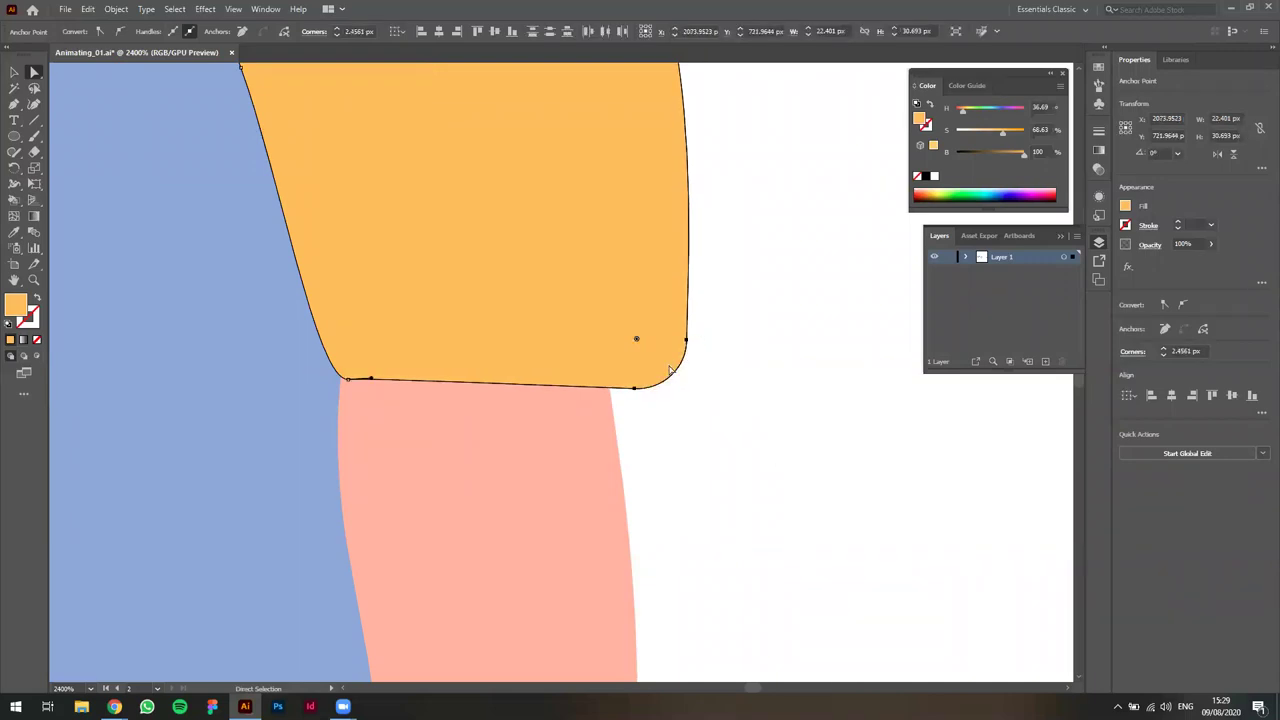
{"action": "scroll", "coordinate": [560, 392], "scroll_direction": "down", "scroll_amount": 3}
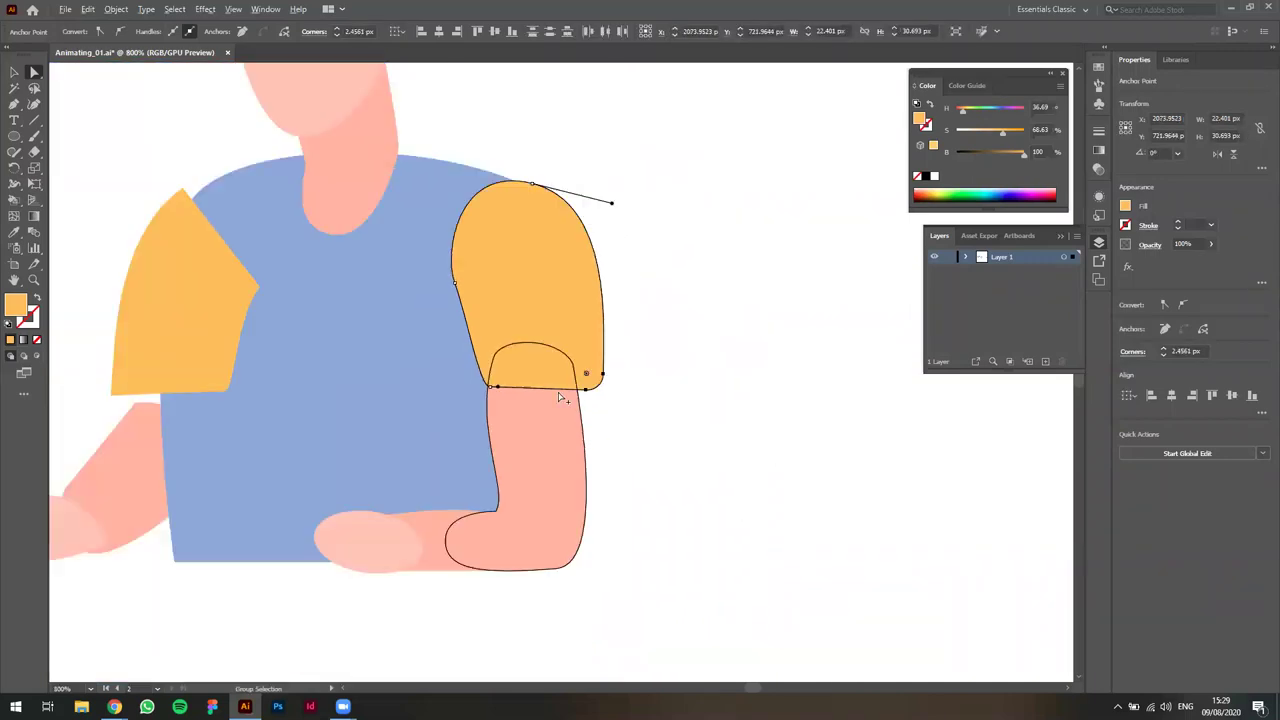
Try to reshape the inner edge of the bent arm's sleeve just below the armpit point.
{"action": "key", "text": "v"}
{"action": "left_click", "coordinate": [699, 431]}
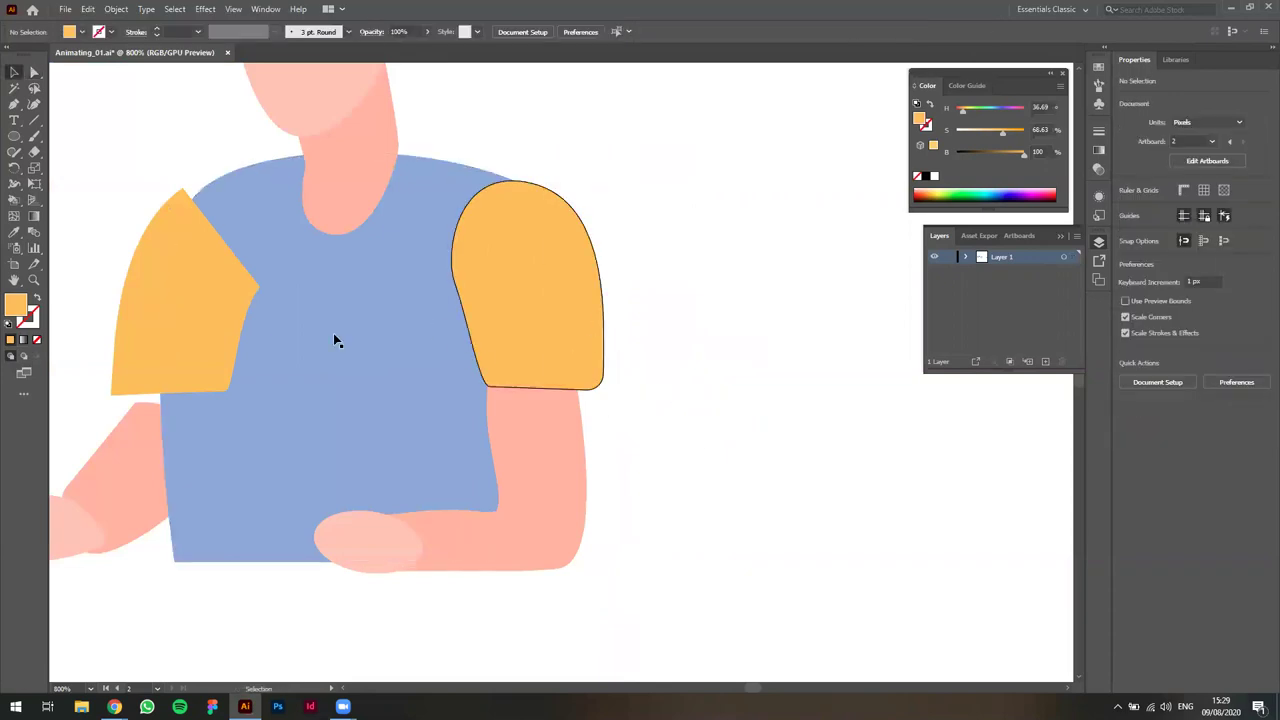
{"action": "scroll", "coordinate": [477, 287], "scroll_direction": "up", "scroll_amount": 2}
{"action": "key", "text": "a"}
{"action": "left_click", "coordinate": [464, 287]}
{"action": "left_click", "coordinate": [432, 280]}
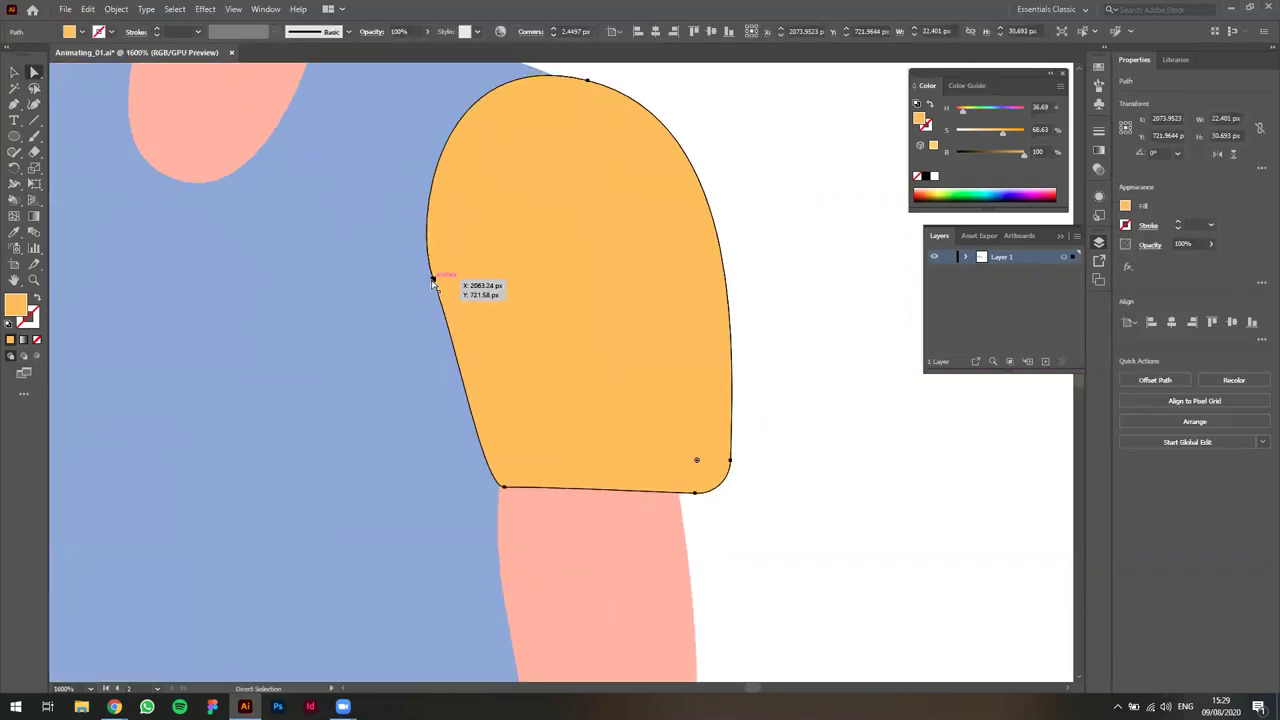
{"action": "left_click_drag", "start_coordinate": [459, 349], "coordinate": [453, 351]}
{"action": "key", "text": "ctrl+z"}
{"action": "scroll", "coordinate": [534, 377], "scroll_direction": "down", "scroll_amount": 2}
{"action": "key", "text": "v"}
{"action": "key", "text": "ctrl+shift+a"}
Recolour the bent arm's sleeve with the shirt's blue, raising the saturation to about 82%.
{"action": "left_click", "coordinate": [589, 347]}
{"action": "key", "text": "i"}
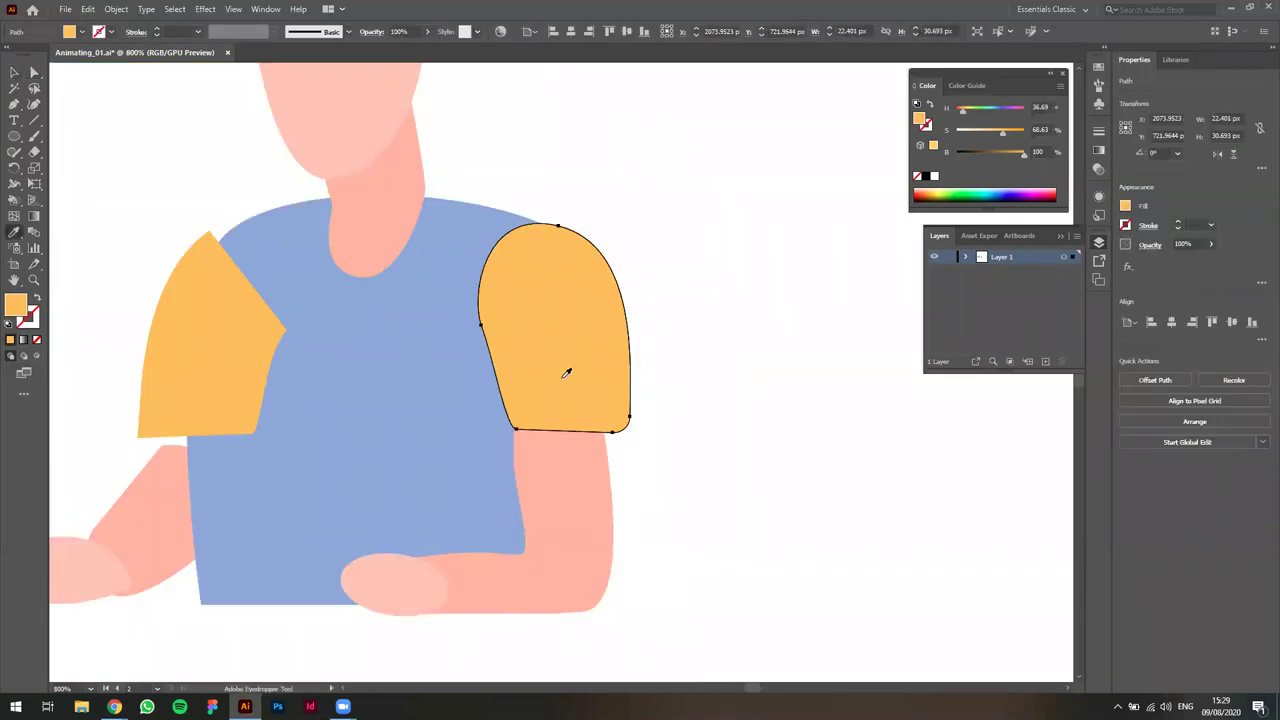
{"action": "left_click", "coordinate": [430, 353]}
{"action": "key", "text": "v"}
{"action": "left_click_drag", "start_coordinate": [980, 131], "coordinate": [1011, 131]}
{"action": "left_click", "coordinate": [777, 311]}
{"action": "left_click_drag", "start_coordinate": [724, 450], "coordinate": [811, 483]}
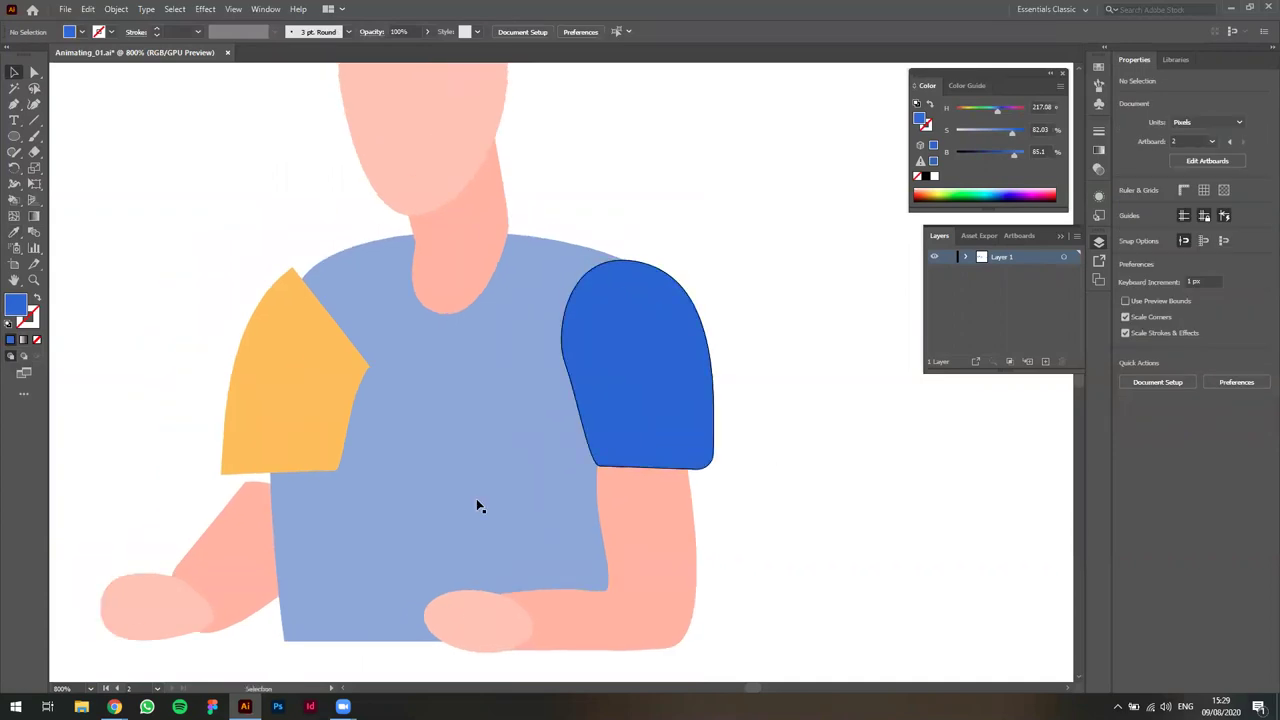
Replace the yellow sleeve on the outstretched-arm side with a mirrored copy of the blue sleeve.
{"action": "left_click", "coordinate": [306, 410]}
{"action": "key", "text": "Delete"}
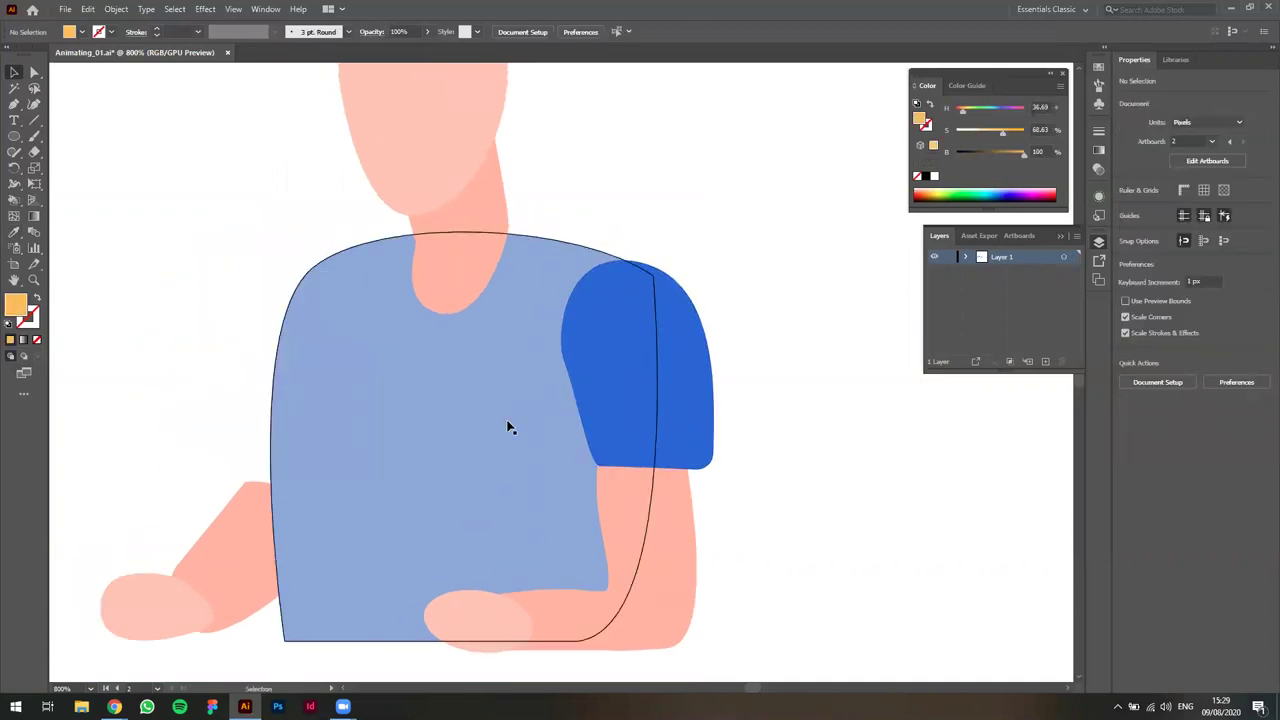
{"action": "left_click_drag", "start_coordinate": [670, 380], "coordinate": [320, 382]}
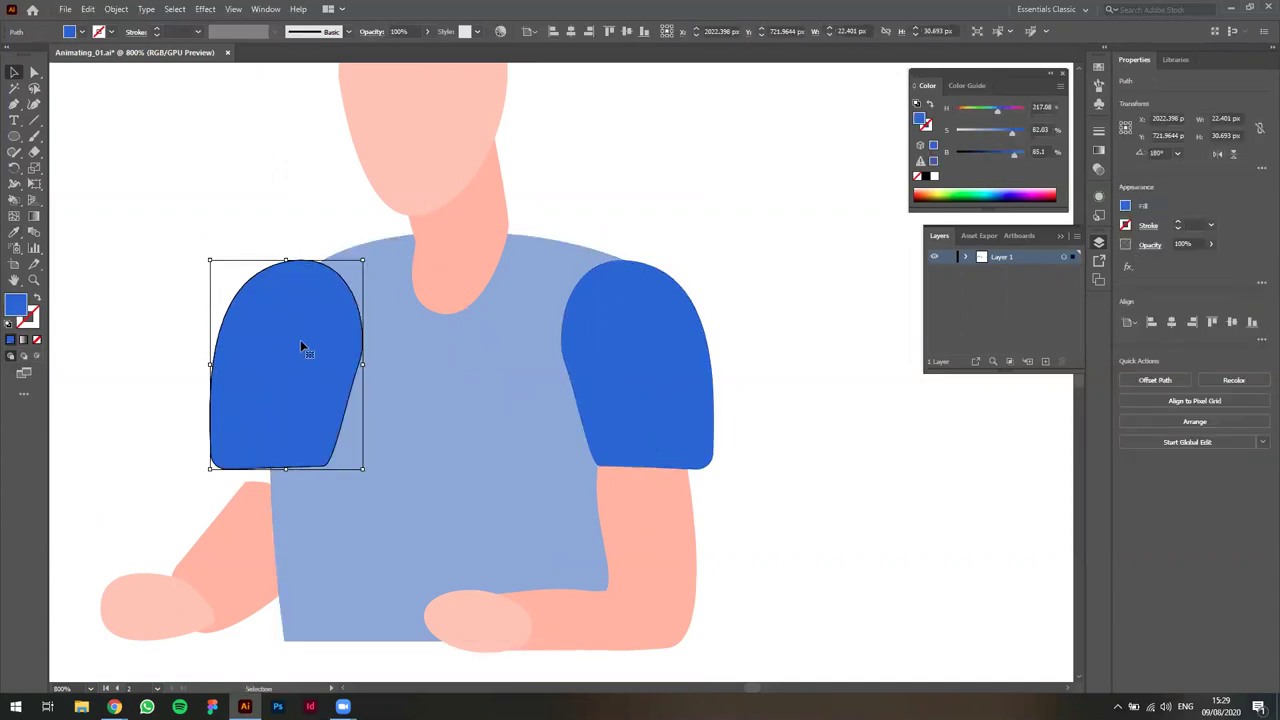
Send the mirrored blue sleeve behind the shirt and move it slightly inward.
{"action": "key", "text": "ctrl+shift+bracketleft"}
{"action": "left_click", "coordinate": [169, 286]}
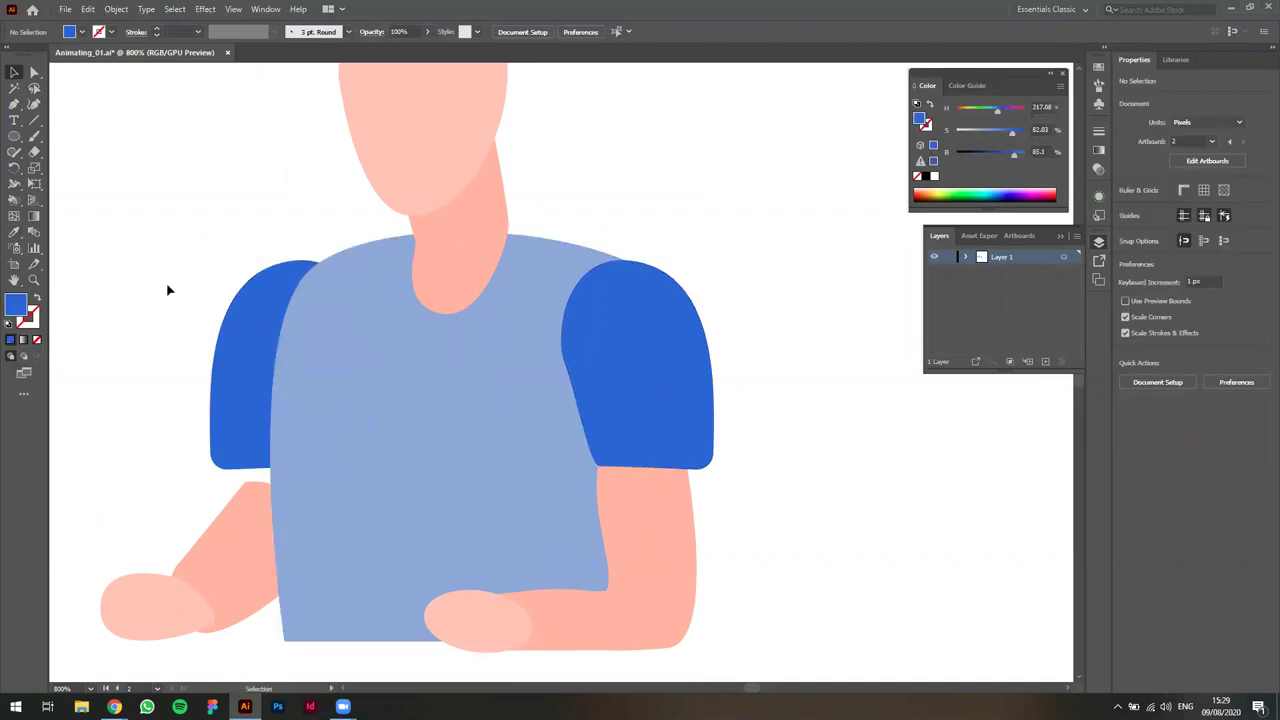
{"action": "left_click_drag", "start_coordinate": [235, 352], "coordinate": [256, 354]}
{"action": "left_click", "coordinate": [262, 476]}
Delete the outstretched arm's forearm and hand below the mirrored sleeve.
{"action": "scroll", "coordinate": [521, 465], "scroll_direction": "down", "scroll_amount": 1}
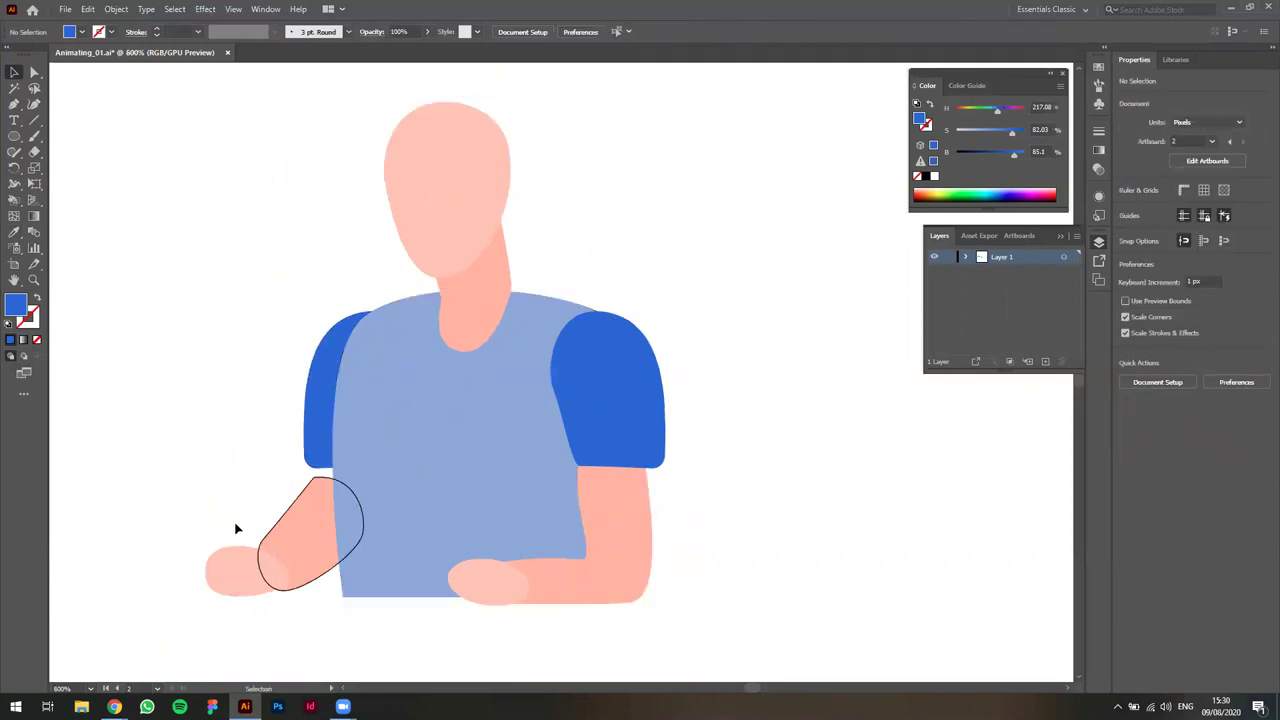
{"action": "left_click", "coordinate": [316, 588]}
{"action": "key", "text": "Delete"}
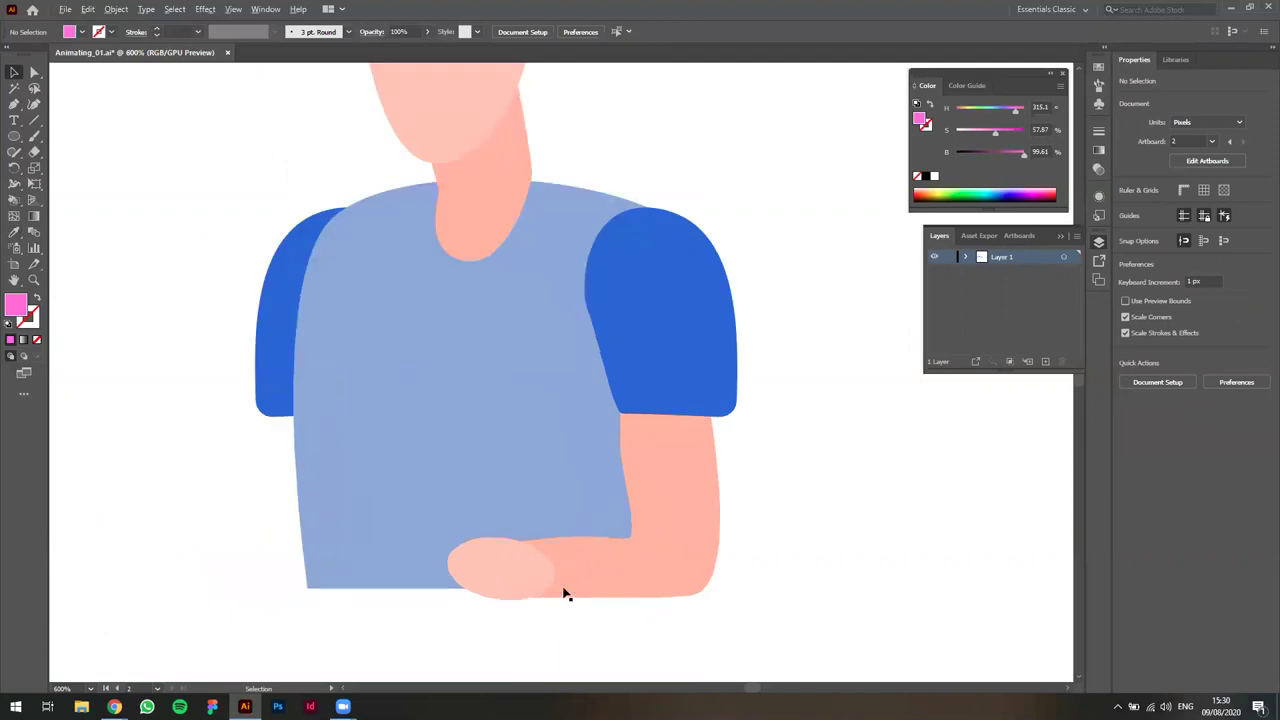
{"action": "left_click_drag", "start_coordinate": [563, 591], "coordinate": [537, 600]}
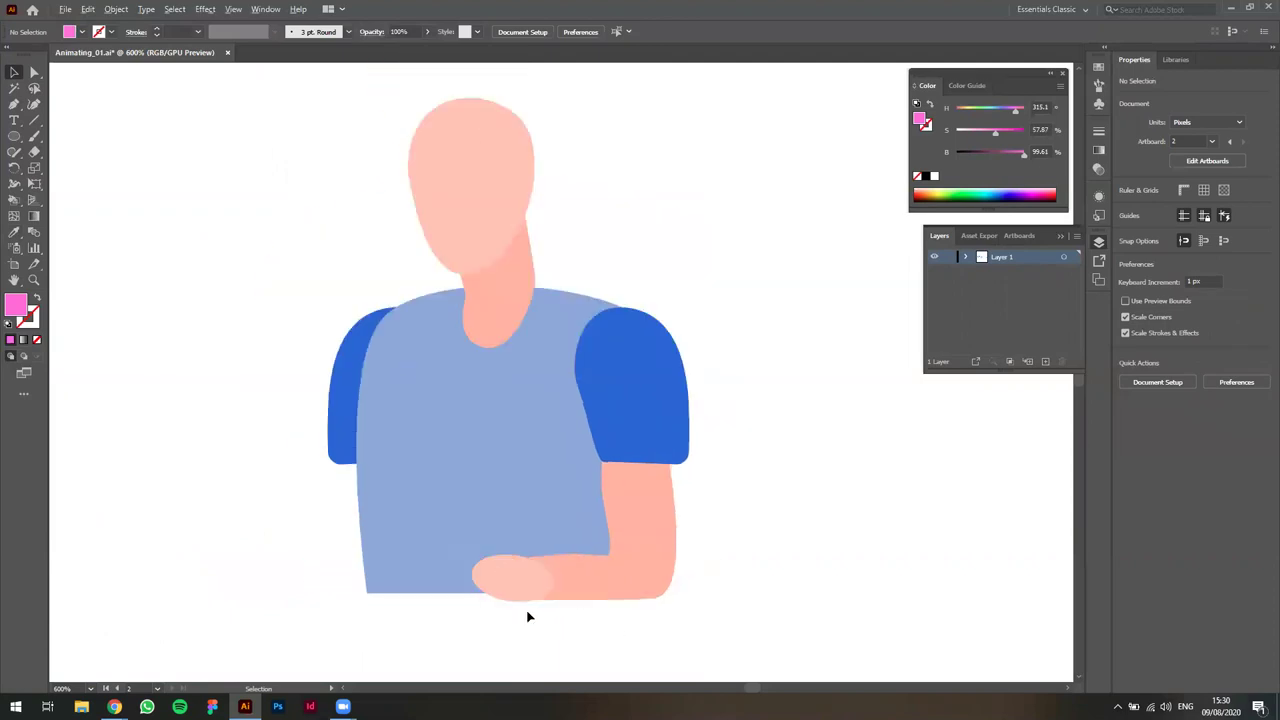
Rotate the mirrored sleeve slightly so that its hem swings outward from the body.
{"action": "left_click", "coordinate": [345, 358]}
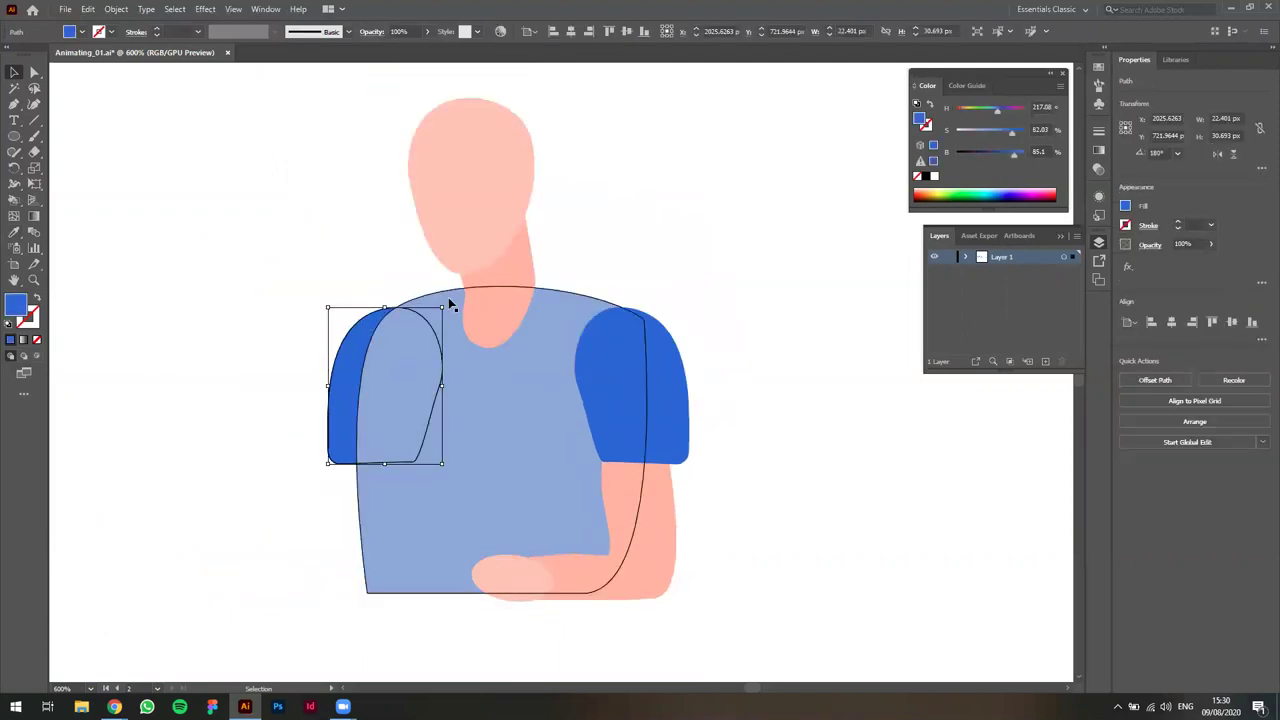
{"action": "left_click_drag", "start_coordinate": [323, 301], "coordinate": [381, 289]}
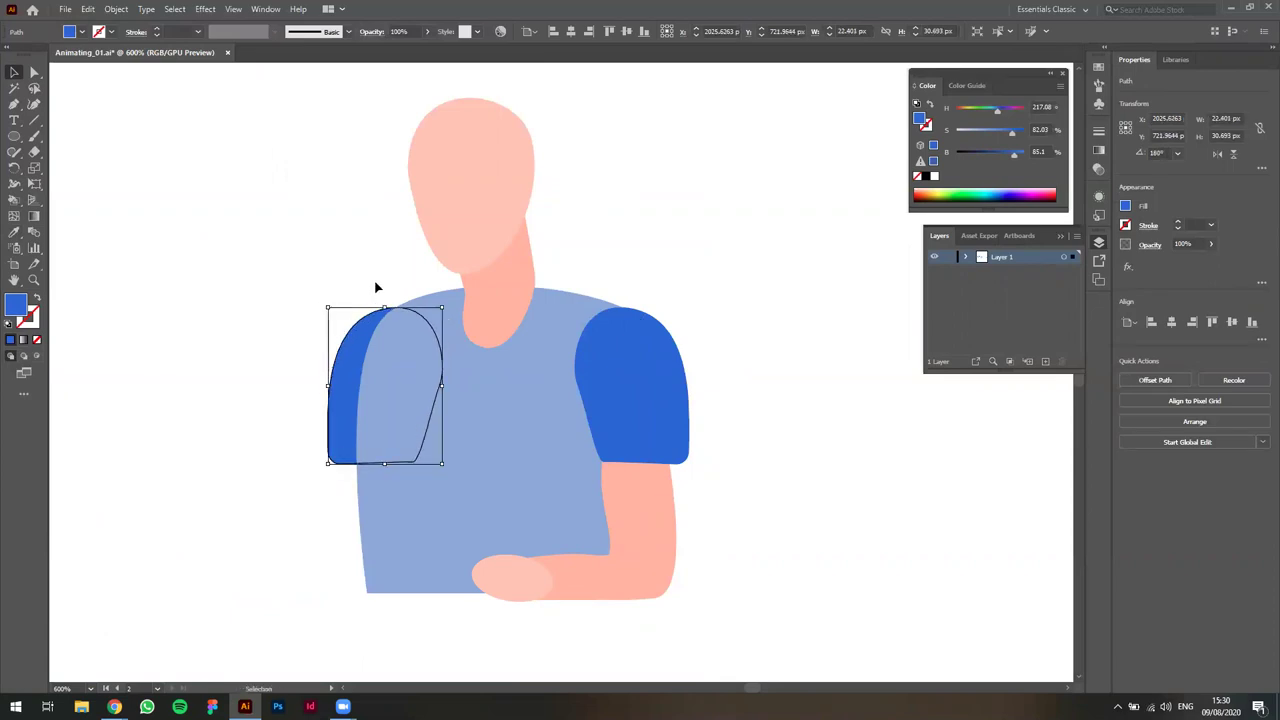
{"action": "key", "text": "r"}
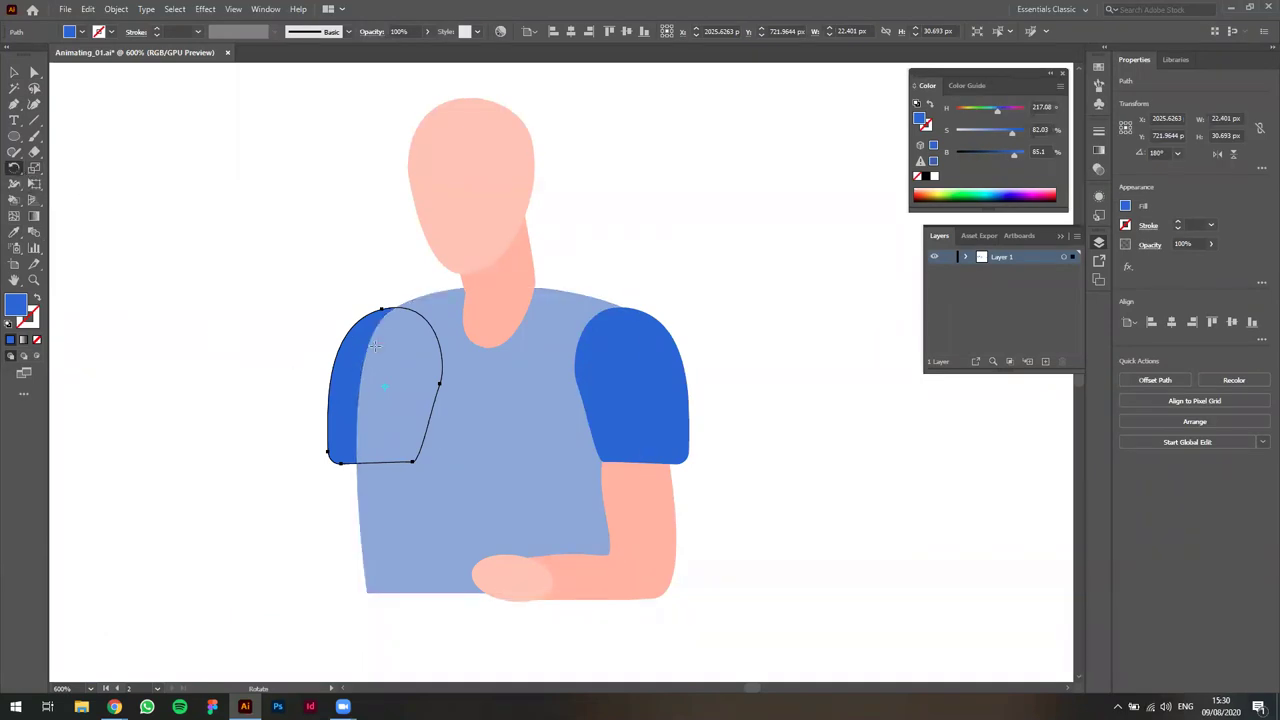
{"action": "left_click_drag", "start_coordinate": [285, 495], "coordinate": [279, 572]}
{"action": "key", "text": "v"}
{"action": "left_click", "coordinate": [253, 465]}
Shift the bent arm's upper arm, forearm and hand together slightly outward under the sleeve.
{"action": "key", "text": "space"}
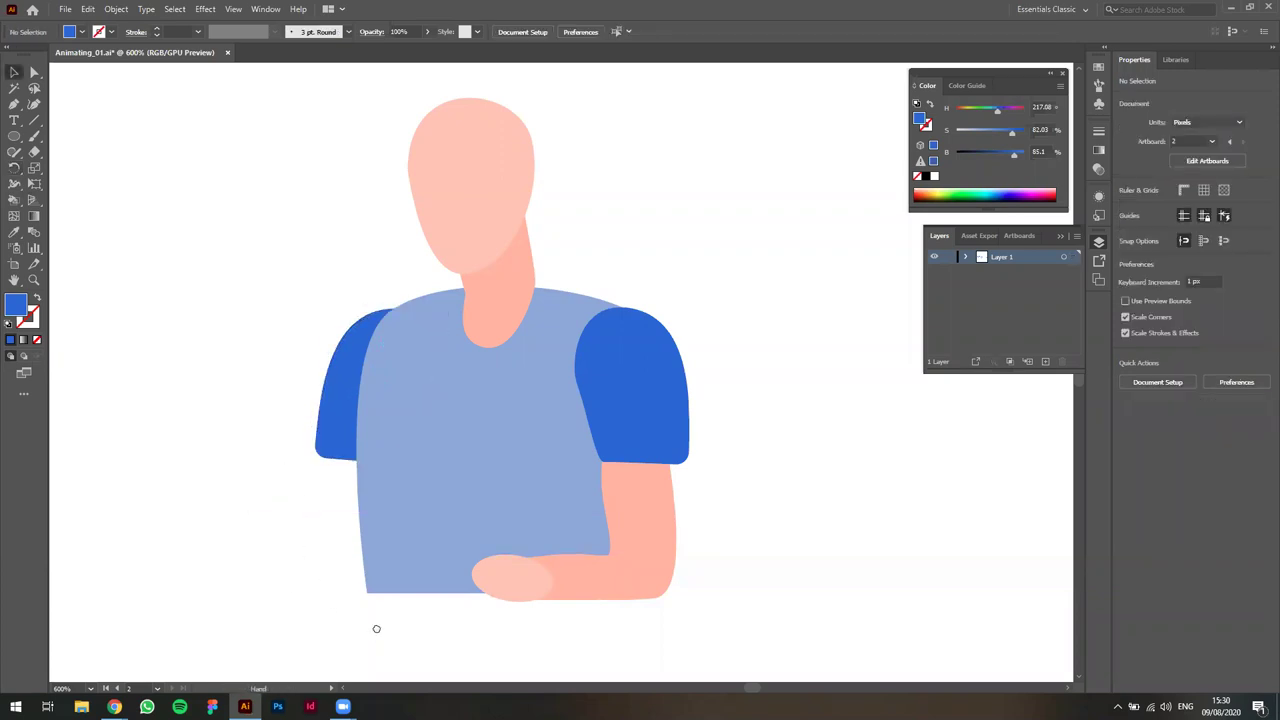
{"action": "left_click_drag", "start_coordinate": [376, 628], "coordinate": [384, 589]}
{"action": "left_click_drag", "start_coordinate": [273, 512], "coordinate": [312, 544]}
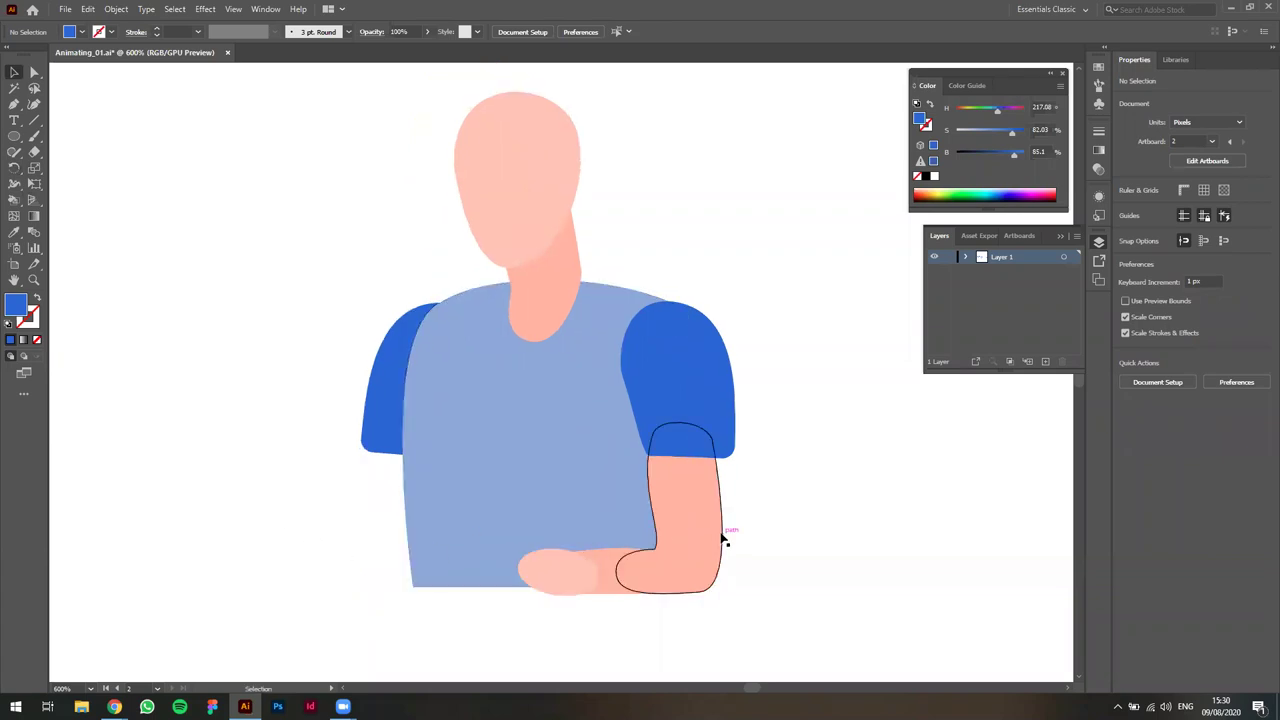
{"action": "left_click", "coordinate": [706, 543]}
{"action": "left_click", "coordinate": [607, 563], "text": "shift"}
{"action": "left_click", "coordinate": [546, 568], "text": "shift"}
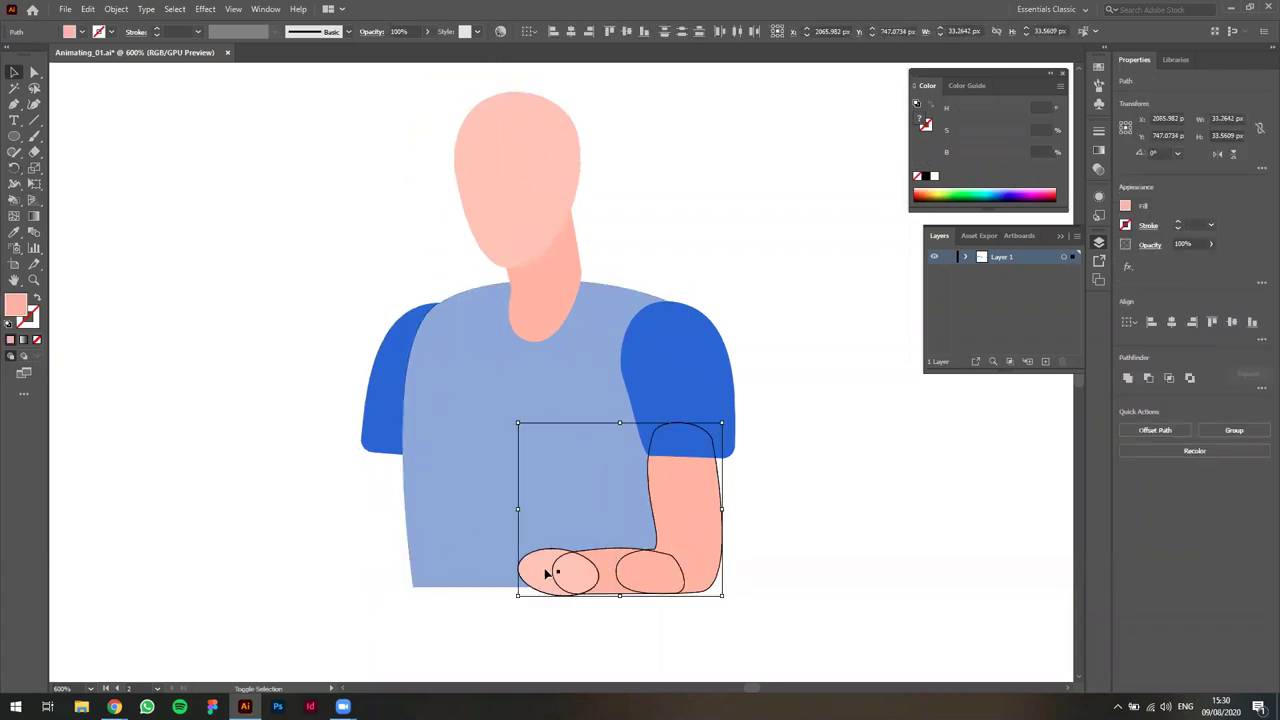
{"action": "left_click_drag", "start_coordinate": [688, 542], "coordinate": [696, 542]}
{"action": "left_click", "coordinate": [847, 546]}
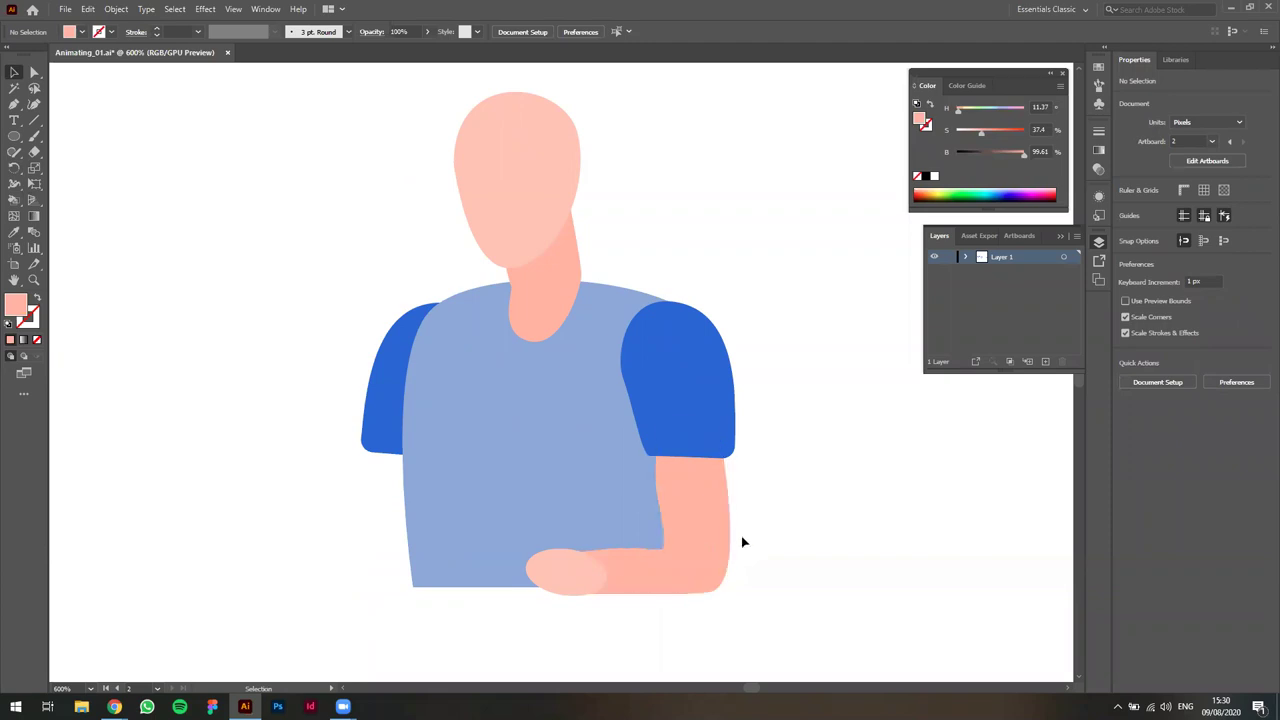
Enlarge the bent arm's upper-arm shape slightly to about 21.6 × 35 px.
{"action": "left_click", "coordinate": [706, 537]}
{"action": "scroll", "coordinate": [728, 524], "scroll_direction": "up", "scroll_amount": 1}
{"action": "left_click_drag", "start_coordinate": [655, 379], "coordinate": [655, 369]}
{"action": "left_click", "coordinate": [893, 458]}
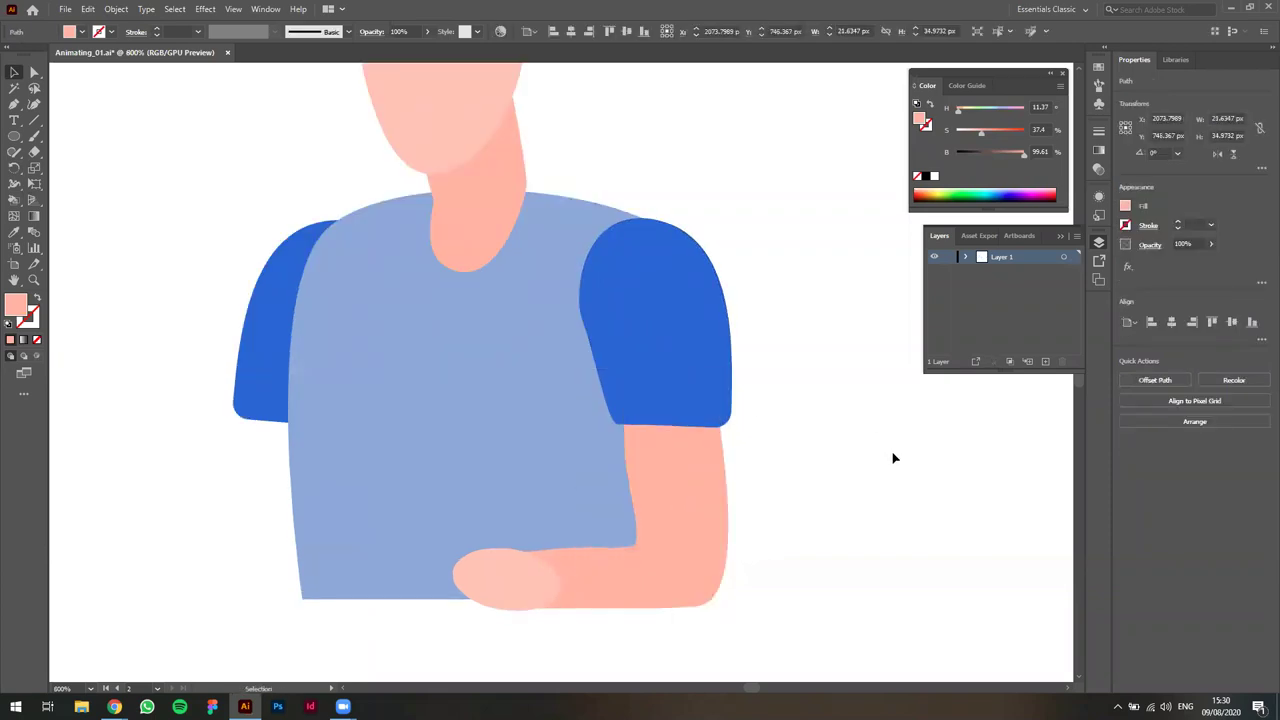
Nudge the forearm's upper corner point at the elbow slightly outward and up.
{"action": "left_click", "coordinate": [606, 586]}
{"action": "scroll", "coordinate": [606, 584], "scroll_direction": "up", "scroll_amount": 1}
{"action": "key", "text": "a"}
{"action": "left_click_drag", "start_coordinate": [678, 546], "coordinate": [683, 540]}
{"action": "left_click", "coordinate": [994, 594]}
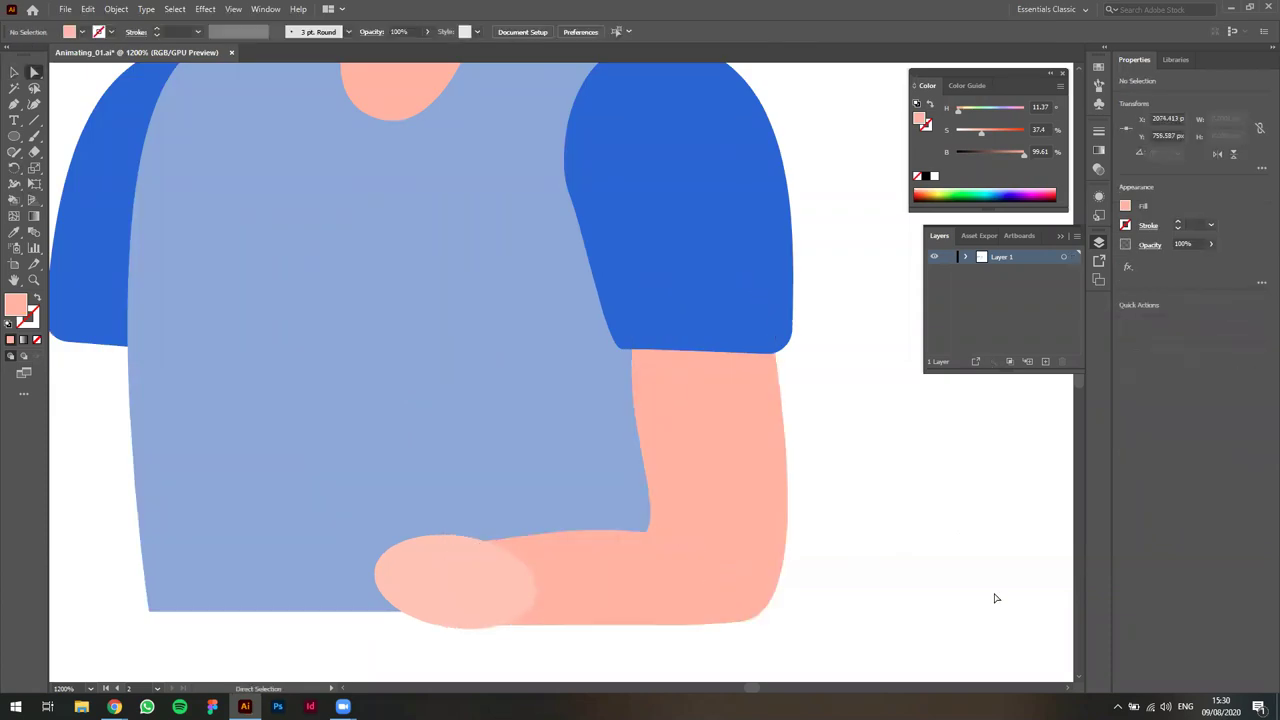
Move the upper arm's inner elbow point slightly outward and down to meet the forearm.
{"action": "scroll", "coordinate": [897, 594], "scroll_direction": "down", "scroll_amount": 1}
{"action": "scroll", "coordinate": [730, 598], "scroll_direction": "up", "scroll_amount": 2}
{"action": "left_click", "coordinate": [738, 505]}
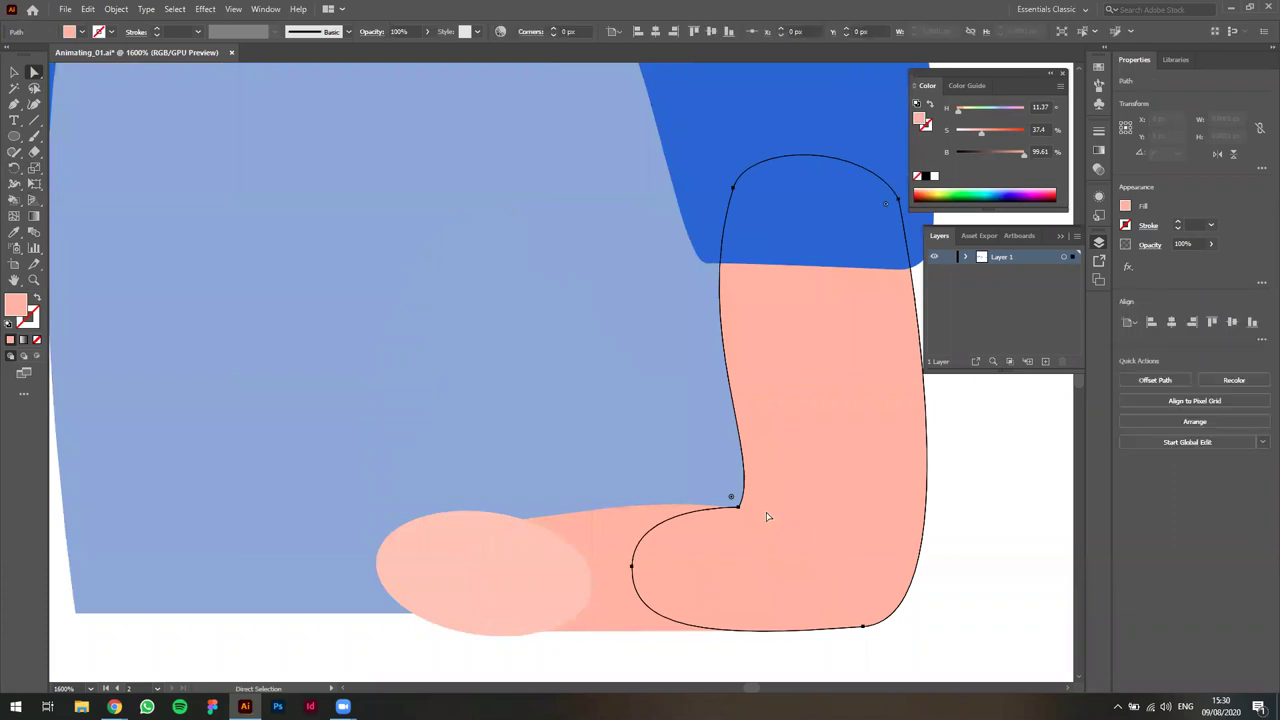
{"action": "left_click_drag", "start_coordinate": [744, 510], "coordinate": [746, 516]}
{"action": "key", "text": "v"}
{"action": "left_click", "coordinate": [953, 540]}
Remove the upper-arm shape's anchor point that extends along the forearm, leaving a compact elbow end.
{"action": "left_click", "coordinate": [806, 570]}
{"action": "key", "text": "a"}
{"action": "left_click", "coordinate": [632, 567]}
{"action": "key", "text": "p"}
{"action": "left_click", "coordinate": [632, 567]}
{"action": "key", "text": "a"}
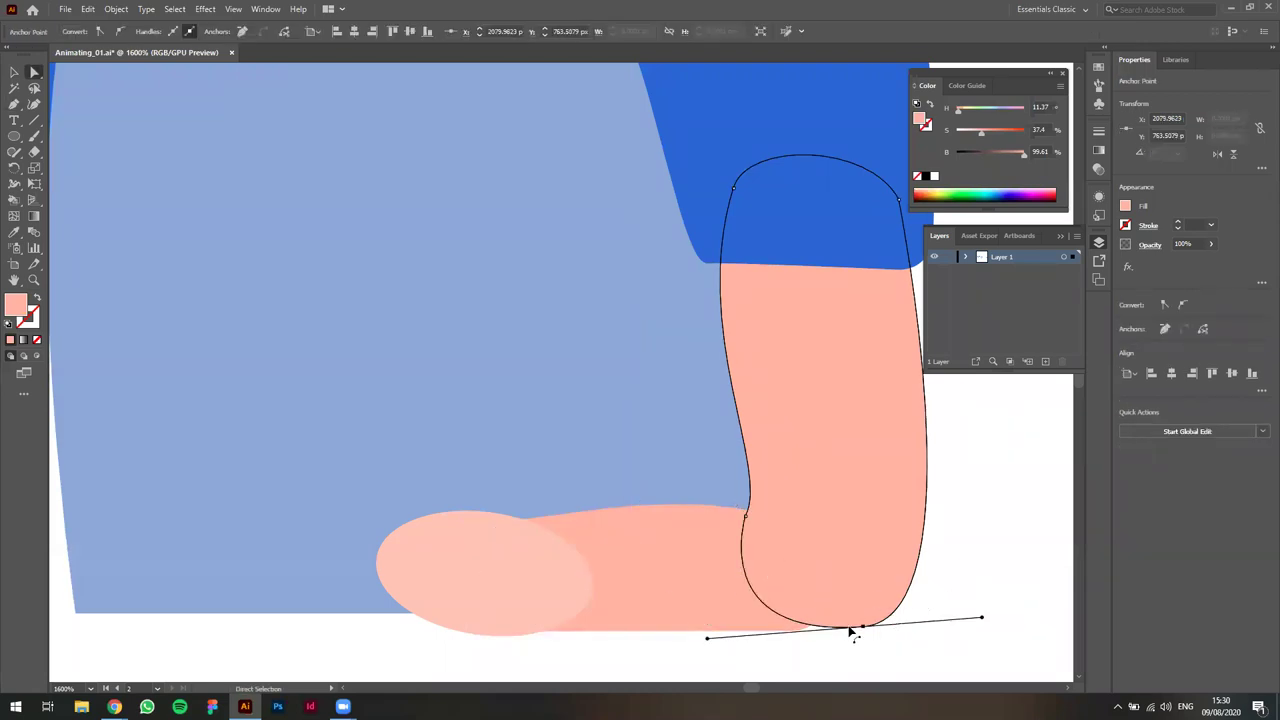
Extend the forearm's lower elbow-end point about 3.75 px outward and reshape the curve up to the top edge.
{"action": "left_click", "coordinate": [823, 600], "text": "ctrl"}
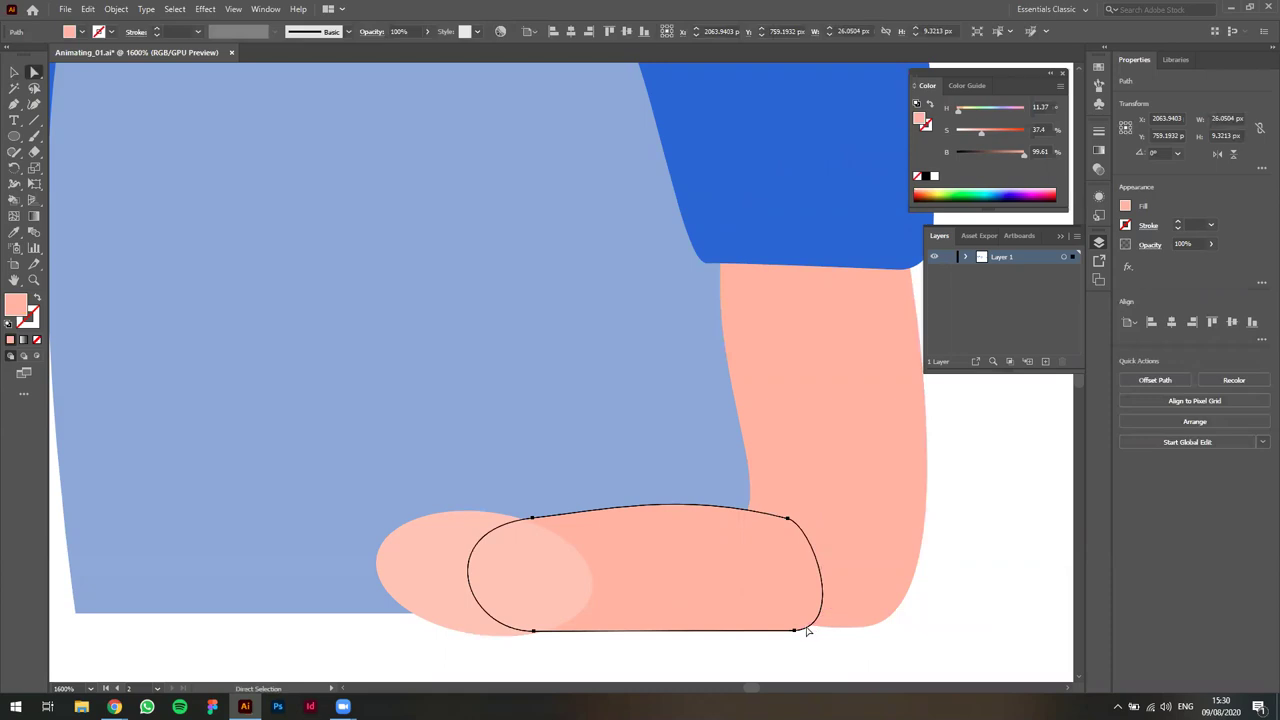
{"action": "left_click", "coordinate": [795, 631]}
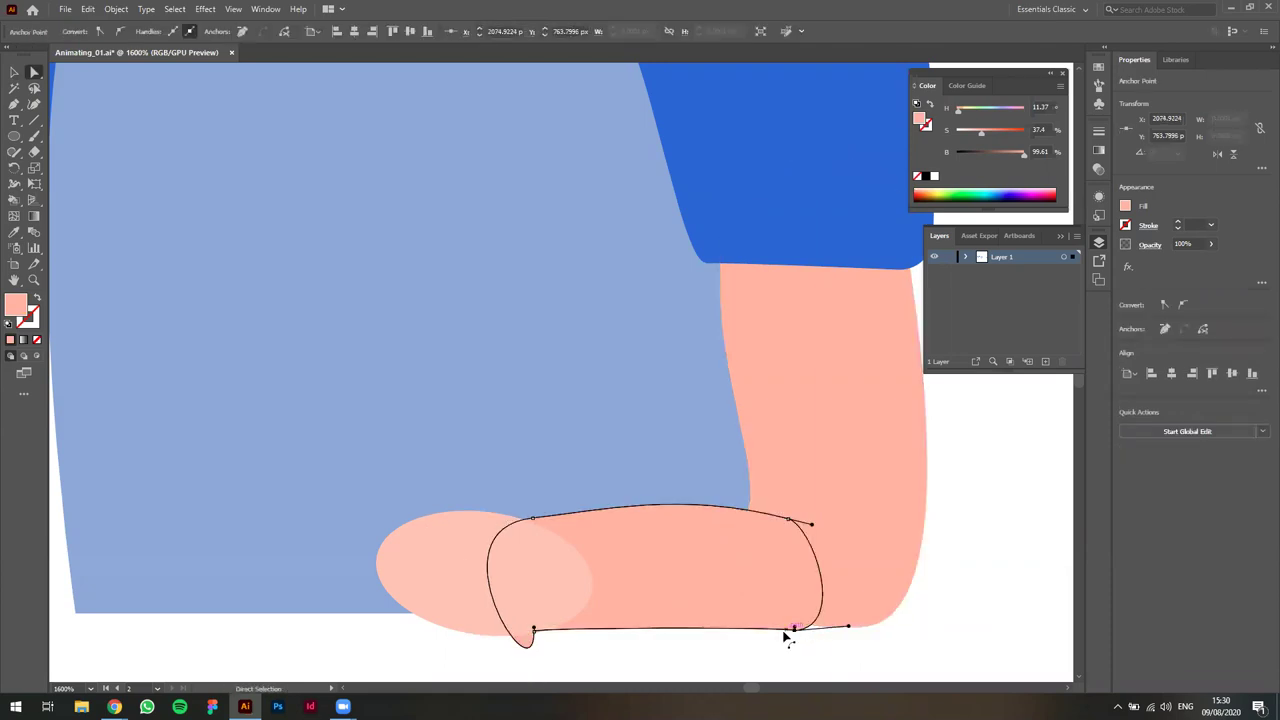
{"action": "left_click", "coordinate": [795, 631]}
{"action": "left_click_drag", "start_coordinate": [795, 631], "coordinate": [846, 631]}
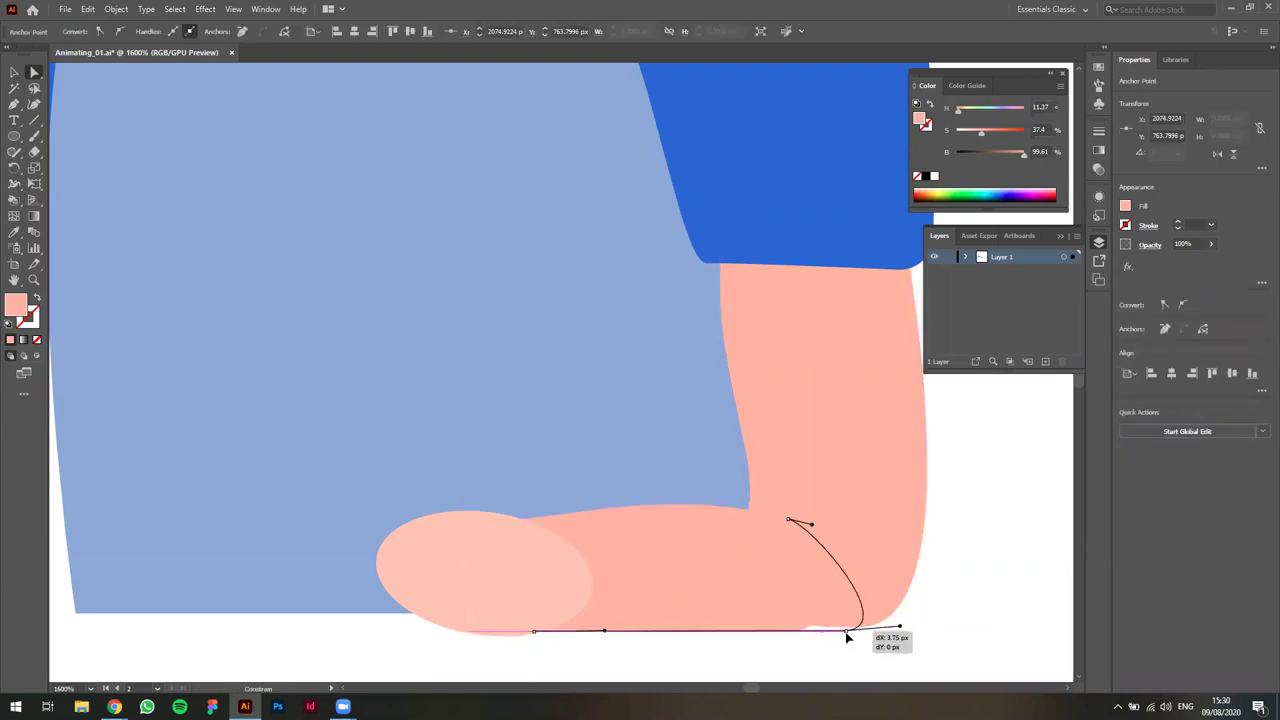
{"action": "left_click_drag", "start_coordinate": [791, 523], "coordinate": [835, 521]}
{"action": "left_click_drag", "start_coordinate": [901, 629], "coordinate": [890, 599]}
{"action": "key", "text": "v"}
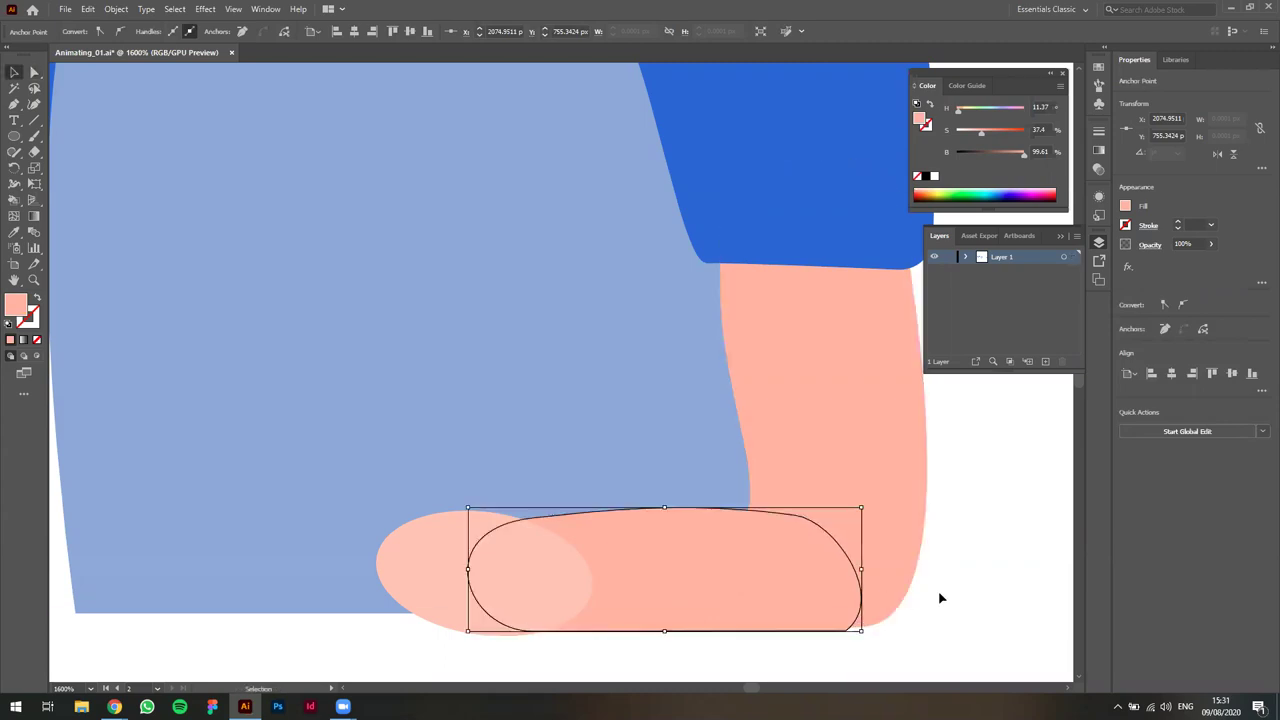
{"action": "left_click", "coordinate": [938, 597]}
Move the forearm about 1.3 px outward and 0.3 px up to align its underside with the elbow.
{"action": "scroll", "coordinate": [931, 597], "scroll_direction": "down", "scroll_amount": 2}
{"action": "scroll", "coordinate": [931, 602], "scroll_direction": "up", "scroll_amount": 2}
{"action": "left_click", "coordinate": [742, 578]}
{"action": "scroll", "coordinate": [864, 620], "scroll_direction": "up", "scroll_amount": 3}
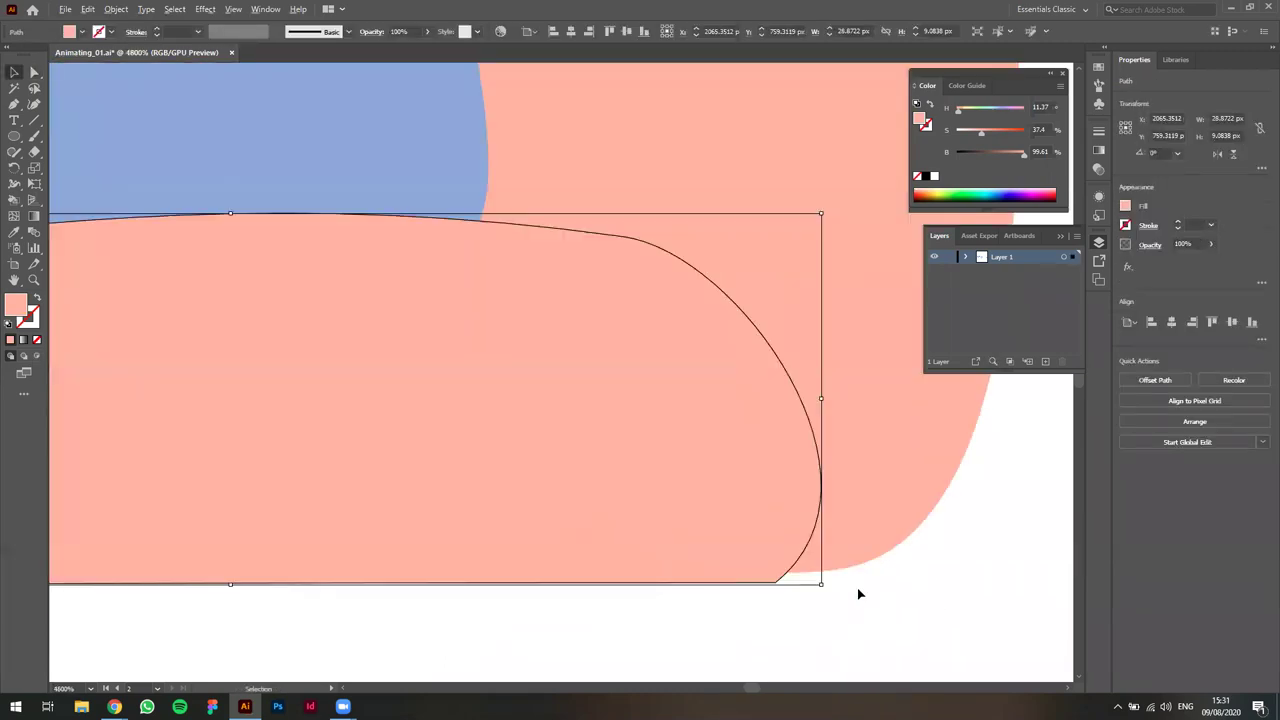
{"action": "left_click_drag", "start_coordinate": [637, 575], "coordinate": [688, 557]}
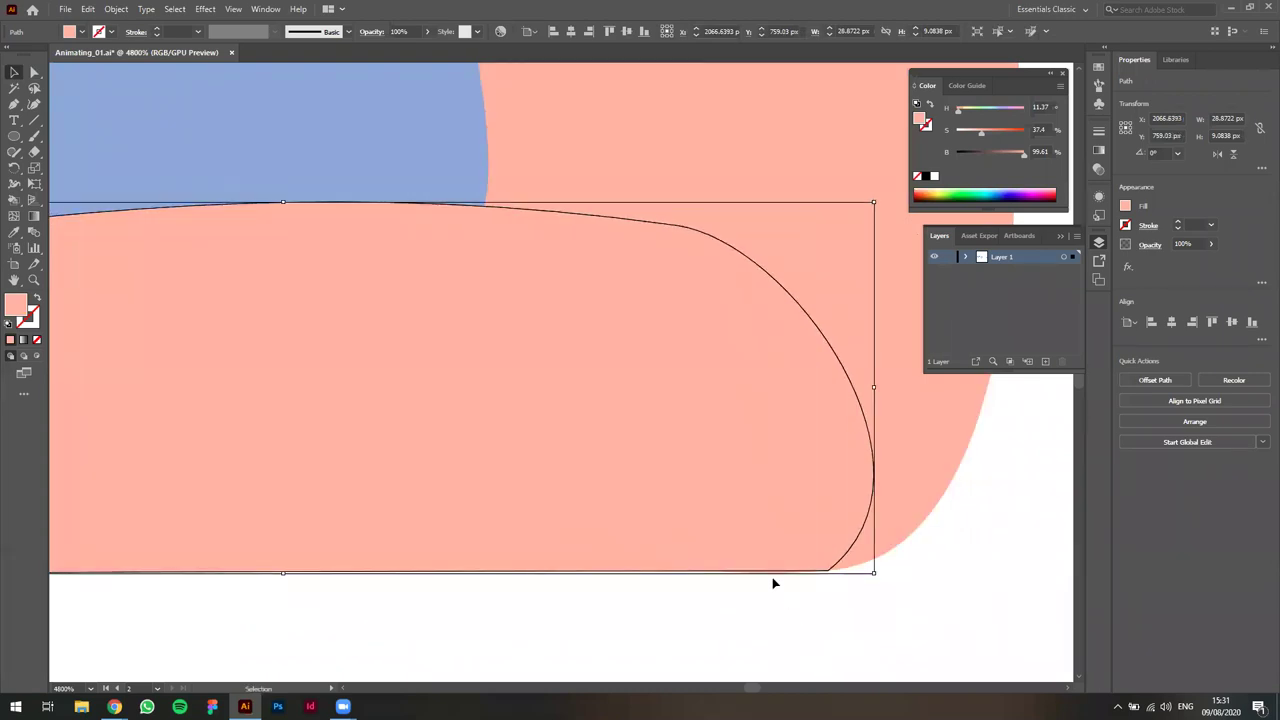
{"action": "left_click", "coordinate": [769, 652]}
{"action": "scroll", "coordinate": [769, 652], "scroll_direction": "down", "scroll_amount": 4}
Raise the hand ellipse's top point and pull in an added point beside it to form a thumb and notch.
{"action": "left_click_drag", "start_coordinate": [748, 662], "coordinate": [752, 624]}
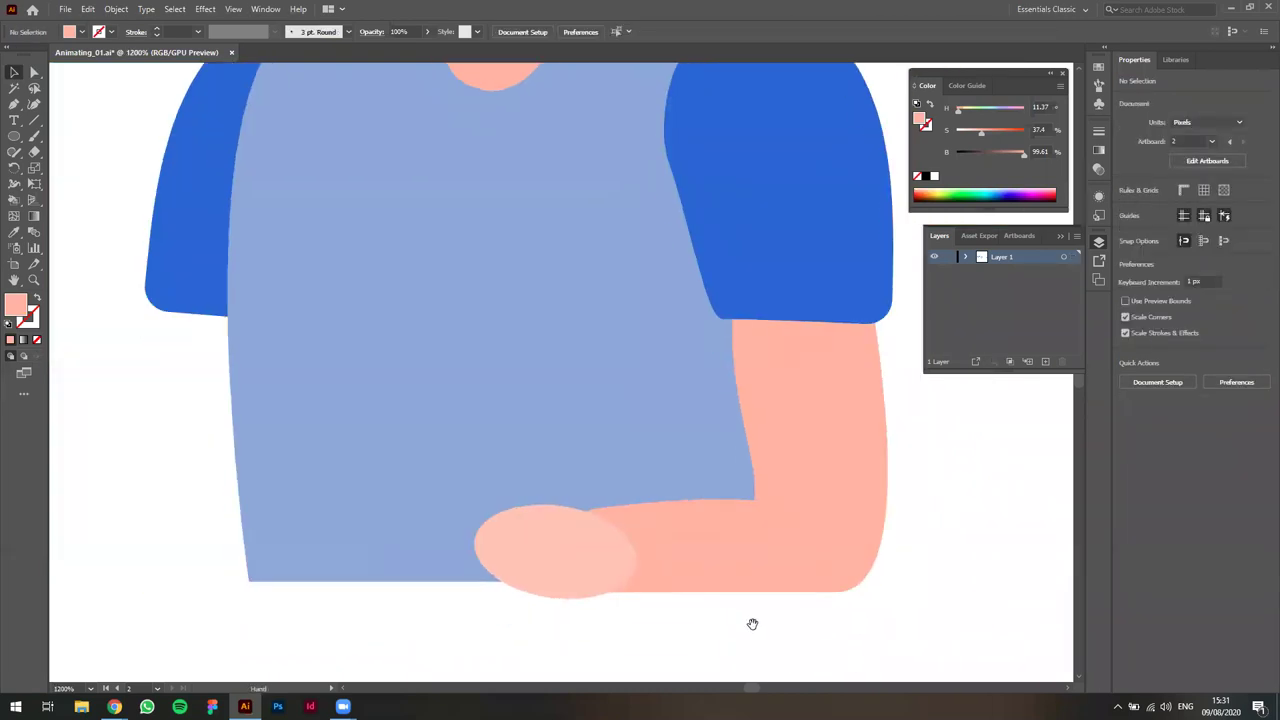
{"action": "left_click", "coordinate": [574, 577]}
{"action": "scroll", "coordinate": [572, 581], "scroll_direction": "up", "scroll_amount": 1}
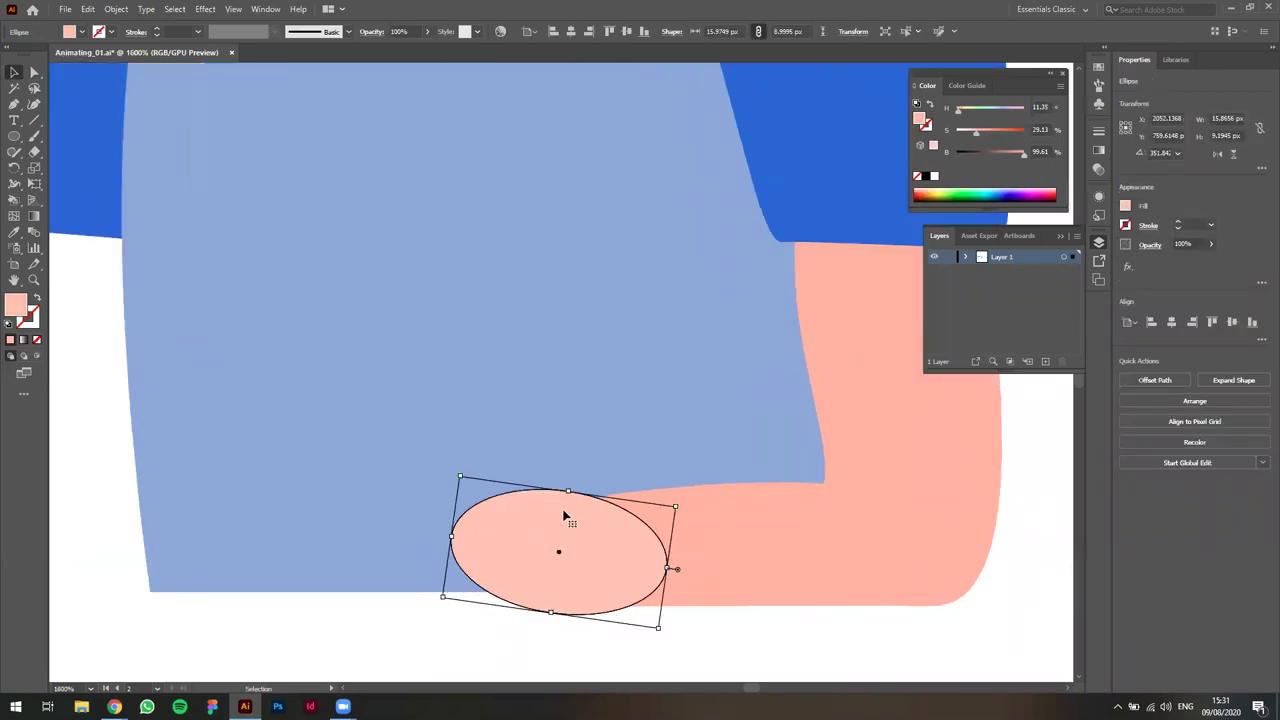
{"action": "key", "text": "a"}
{"action": "left_click_drag", "start_coordinate": [567, 495], "coordinate": [558, 461]}
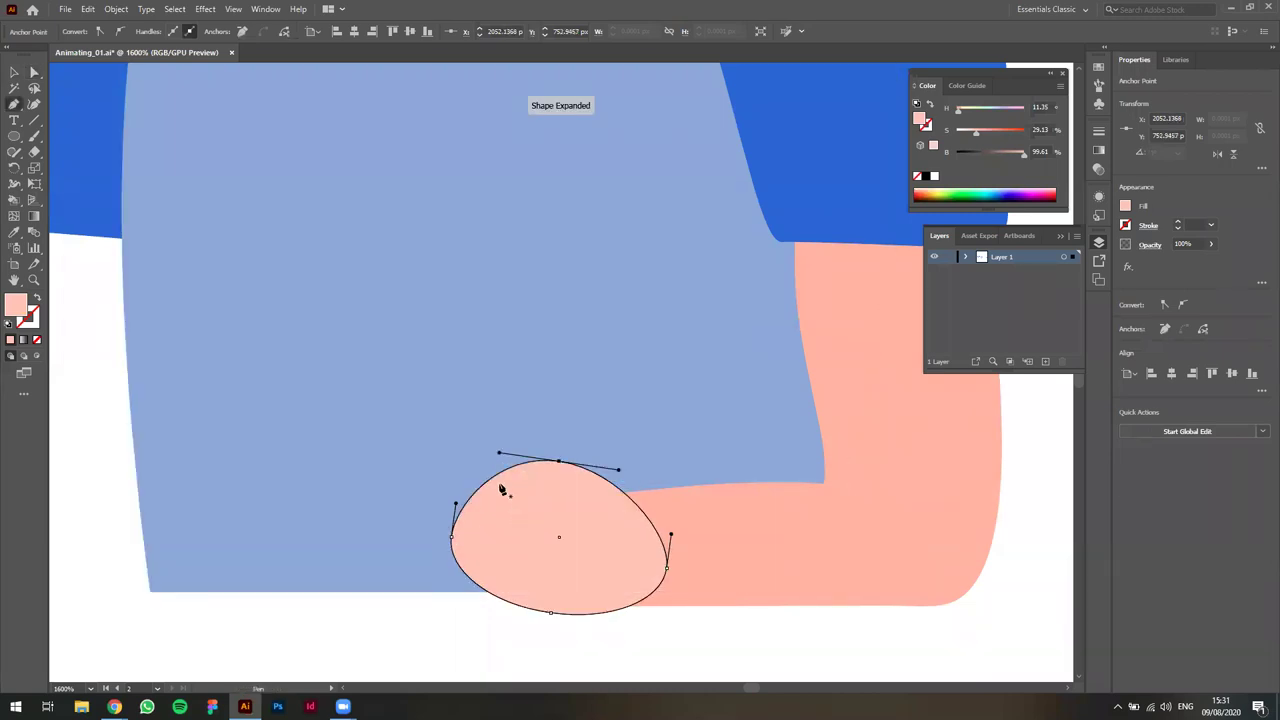
{"action": "key", "text": "a"}
{"action": "left_click_drag", "start_coordinate": [513, 470], "coordinate": [535, 511]}
{"action": "left_click_drag", "start_coordinate": [450, 541], "coordinate": [466, 520]}
Convert the thumb tip to a smooth point and adjust the tip, notch and finger curves.
{"action": "left_click", "coordinate": [561, 464]}
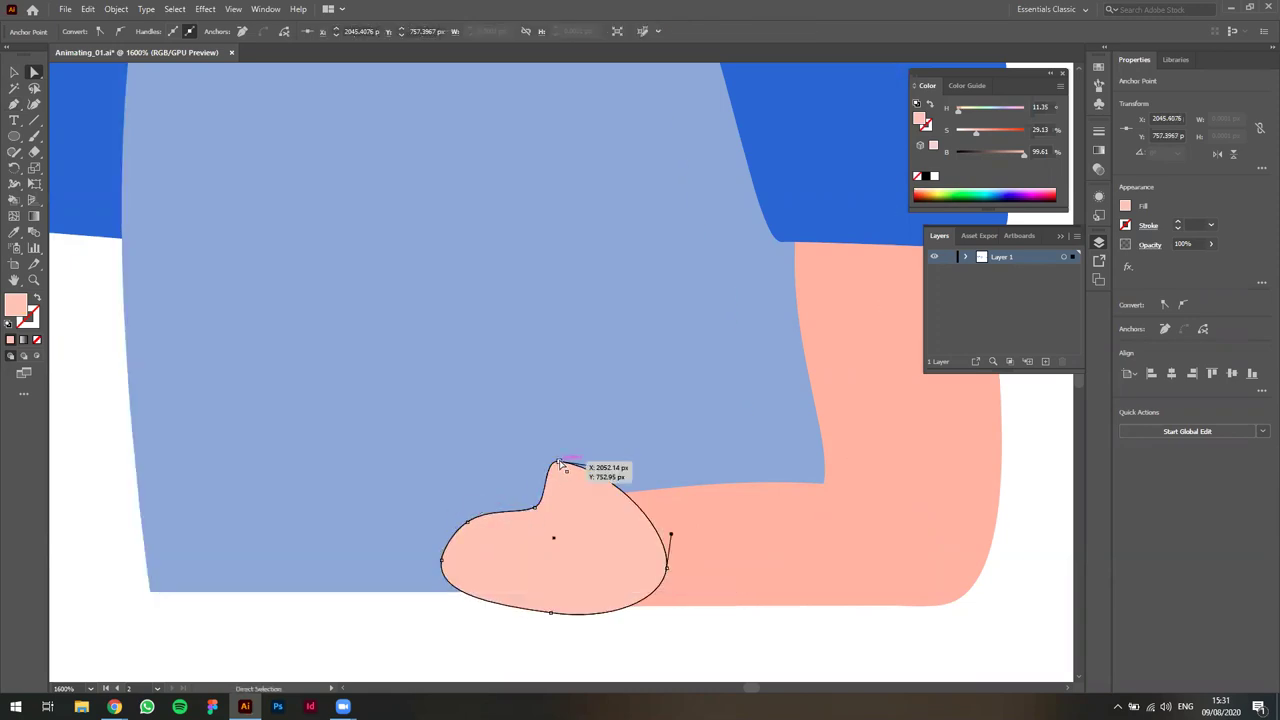
{"action": "left_click", "coordinate": [120, 31]}
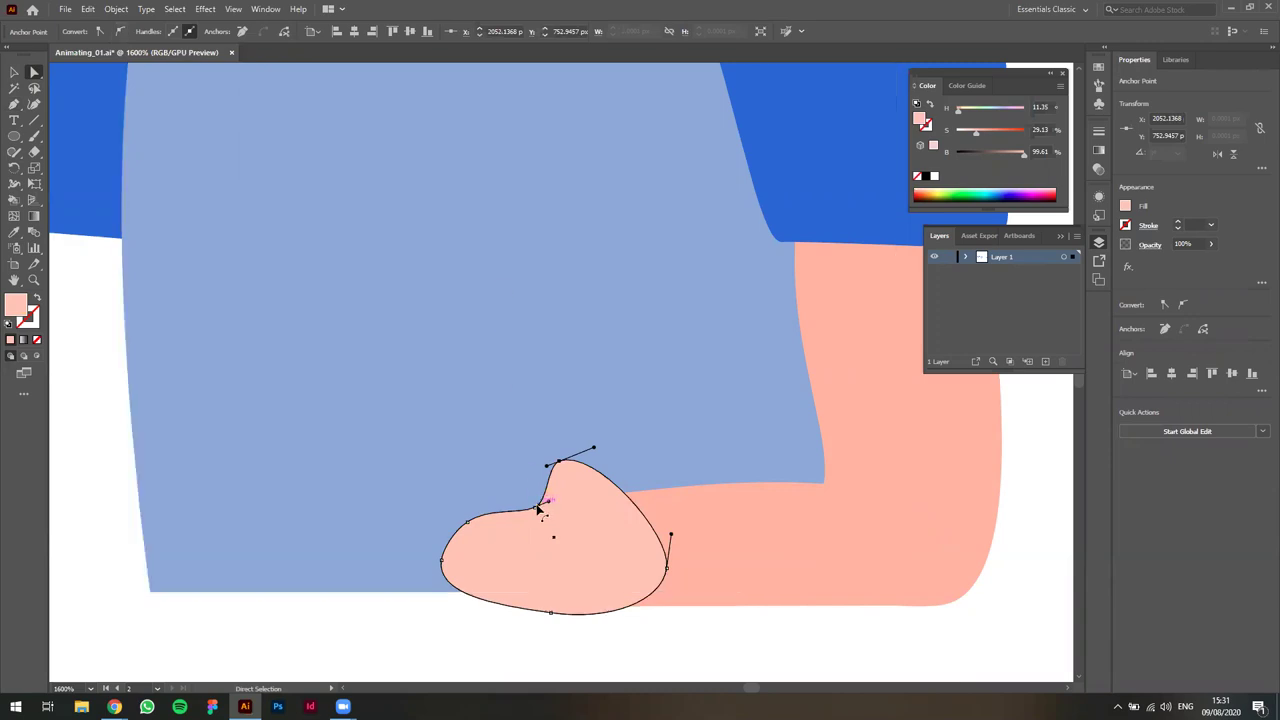
{"action": "left_click_drag", "start_coordinate": [535, 511], "coordinate": [520, 518]}
{"action": "left_click_drag", "start_coordinate": [559, 466], "coordinate": [550, 470]}
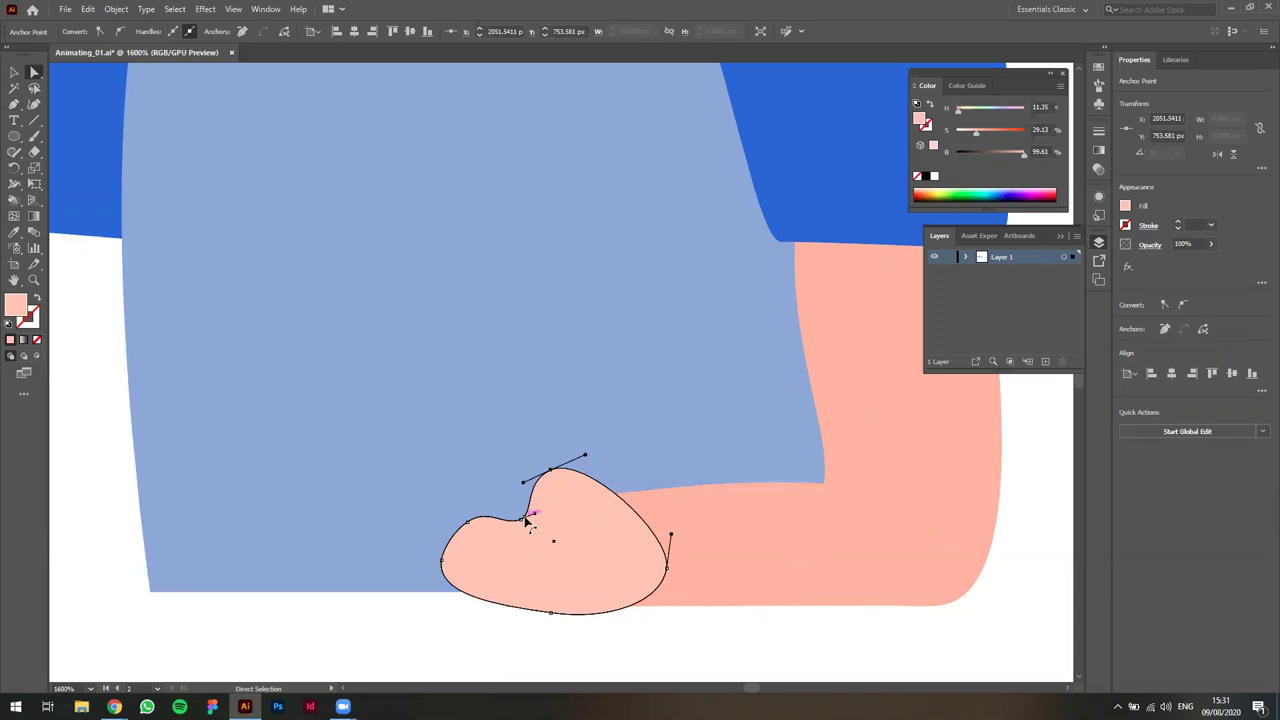
{"action": "left_click_drag", "start_coordinate": [521, 521], "coordinate": [503, 489]}
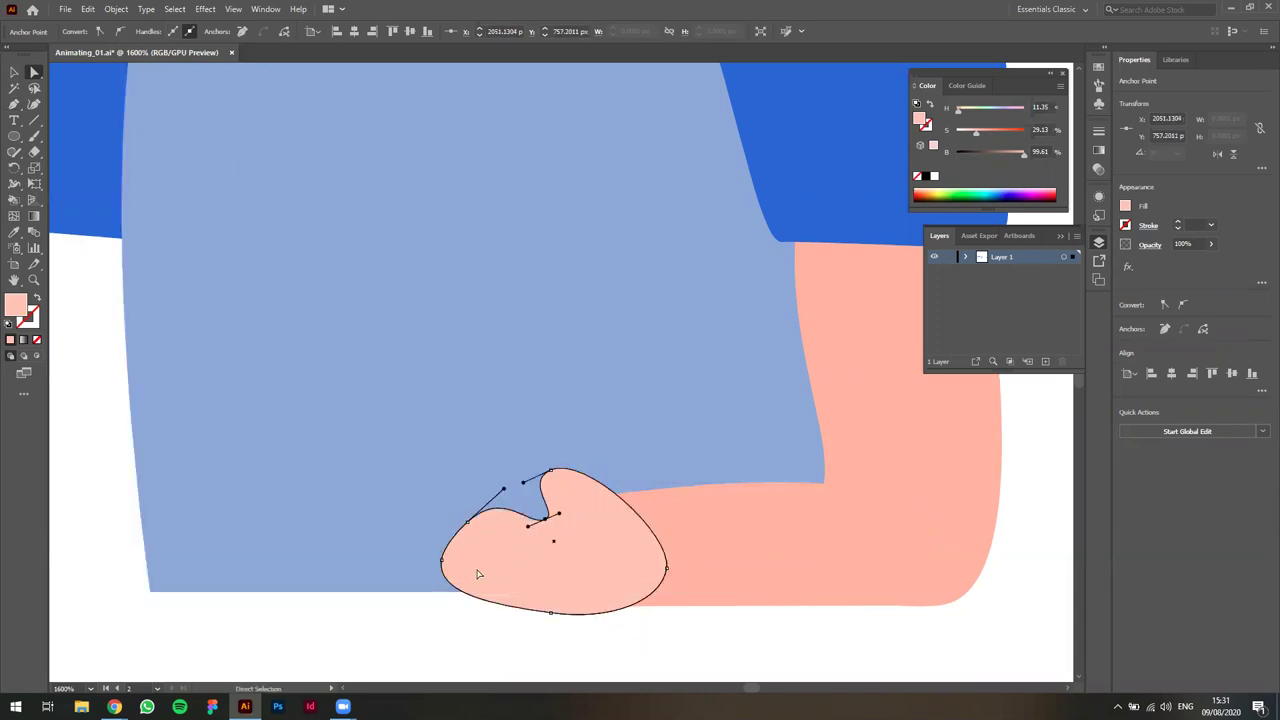
Remove the extra point on the finger's upper edge and extend the fingertip's handle upward to make the fingers fuller and rounder.
{"action": "left_click", "coordinate": [467, 524]}
{"action": "key", "text": "a"}
{"action": "left_click_drag", "start_coordinate": [443, 552], "coordinate": [440, 434]}
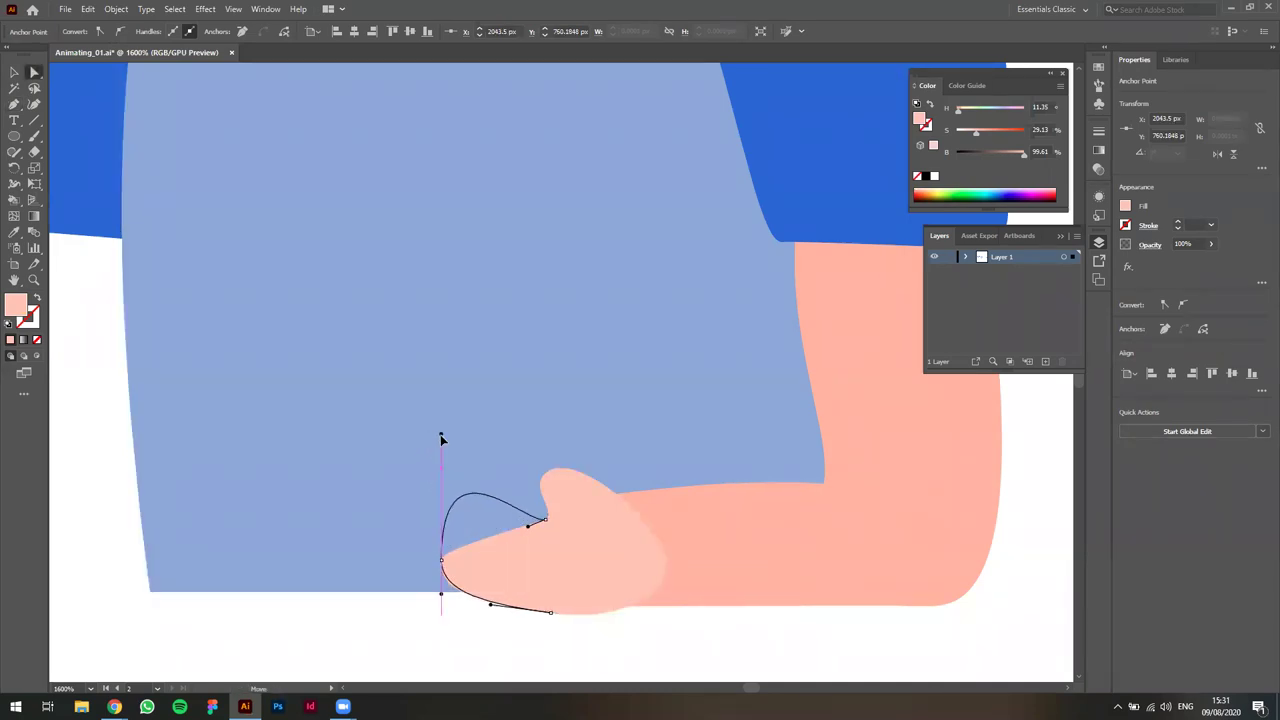
{"action": "key", "text": "v"}
{"action": "left_click", "coordinate": [726, 634]}
{"action": "scroll", "coordinate": [750, 630], "scroll_direction": "down", "scroll_amount": 5}
{"action": "scroll", "coordinate": [771, 626], "scroll_direction": "up", "scroll_amount": 8}
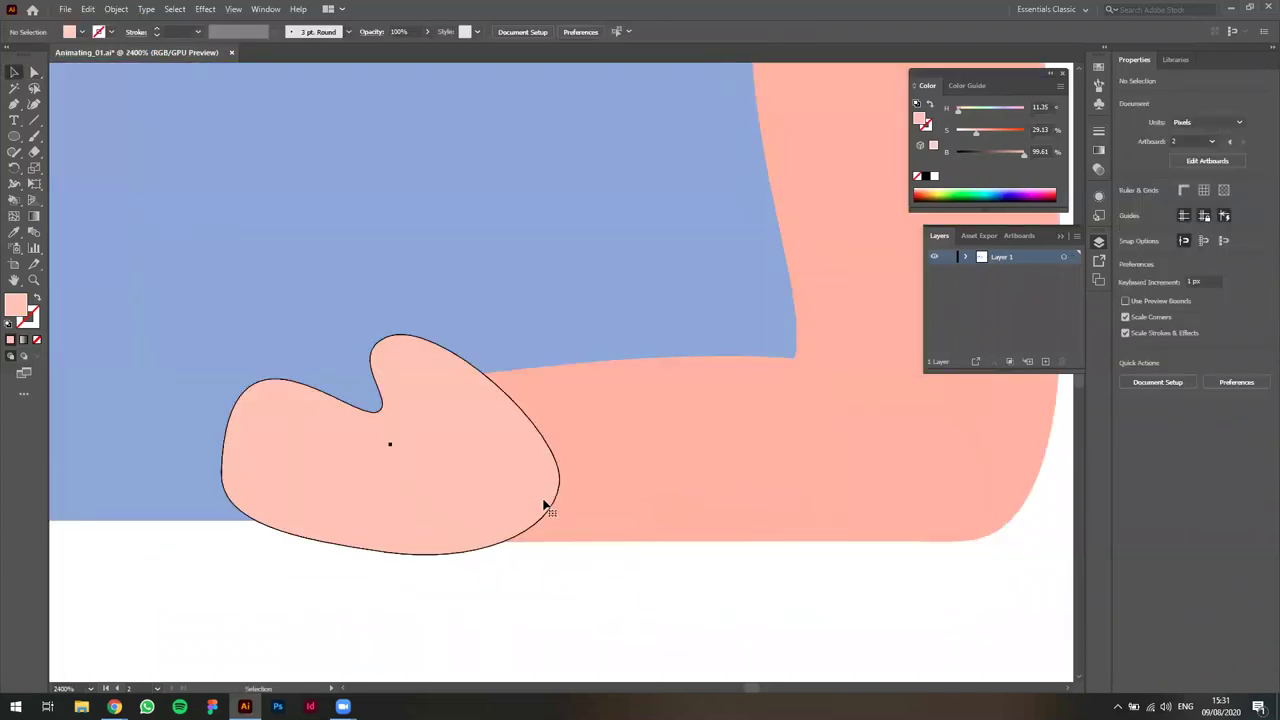
Pull the hand's wrist-side point inward and shift the whole hand closer to the forearm.
{"action": "left_click", "coordinate": [547, 507]}
{"action": "key", "text": "a"}
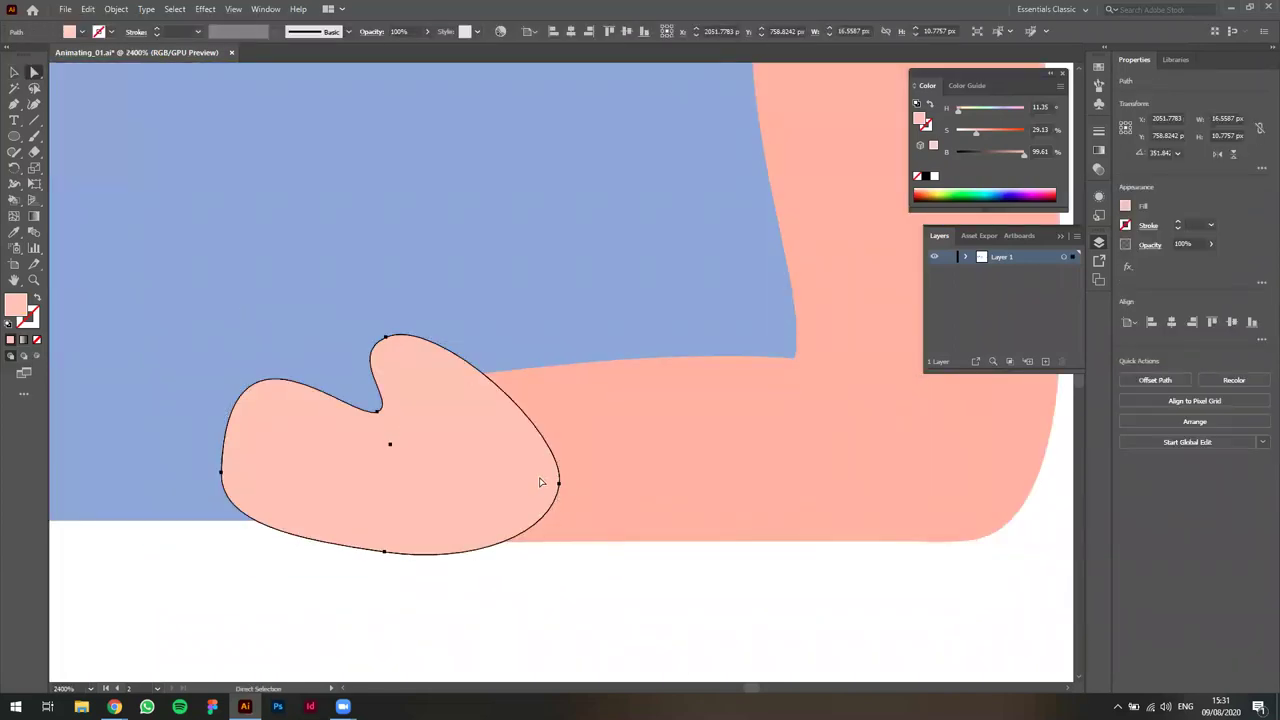
{"action": "key", "text": "v"}
{"action": "left_click_drag", "start_coordinate": [581, 354], "coordinate": [567, 328]}
{"action": "key", "text": "ctrl+z"}
{"action": "key", "text": "a"}
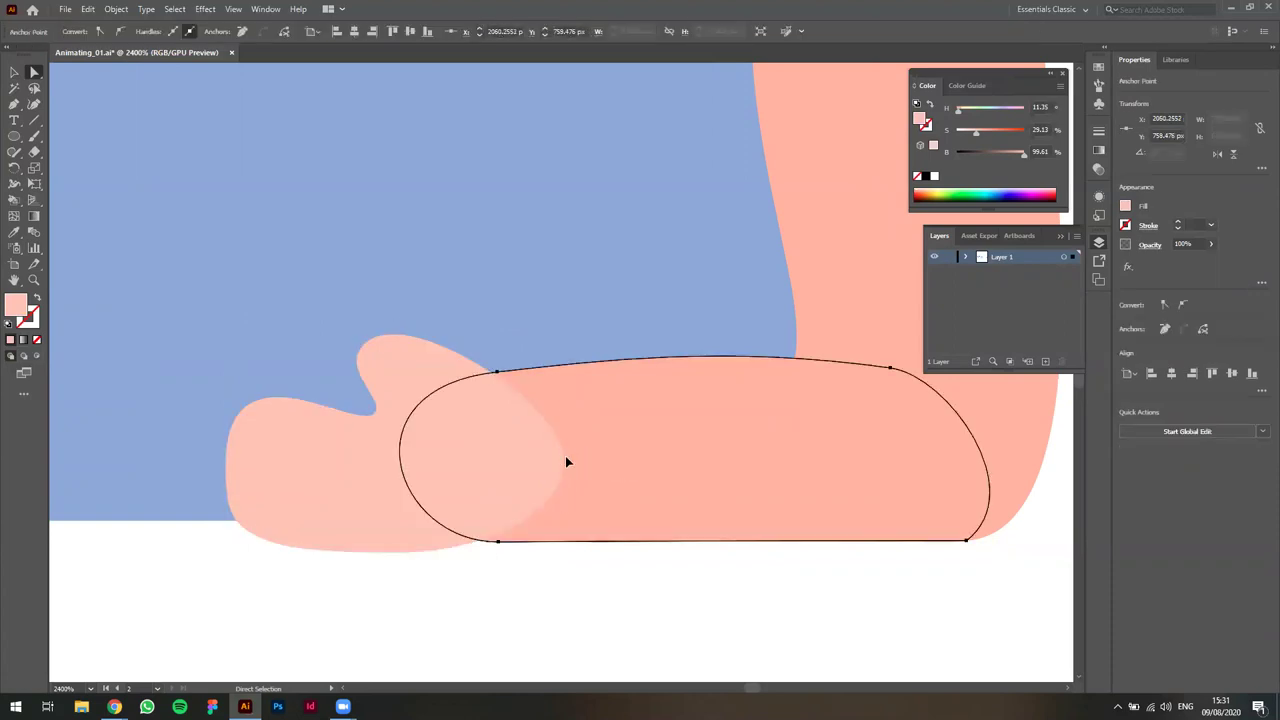
{"action": "left_click", "coordinate": [564, 459]}
{"action": "left_click_drag", "start_coordinate": [564, 459], "coordinate": [511, 459]}
{"action": "key", "text": "v"}
{"action": "left_click", "coordinate": [549, 563]}
{"action": "left_click_drag", "start_coordinate": [451, 520], "coordinate": [477, 520]}
{"action": "left_click", "coordinate": [563, 611]}
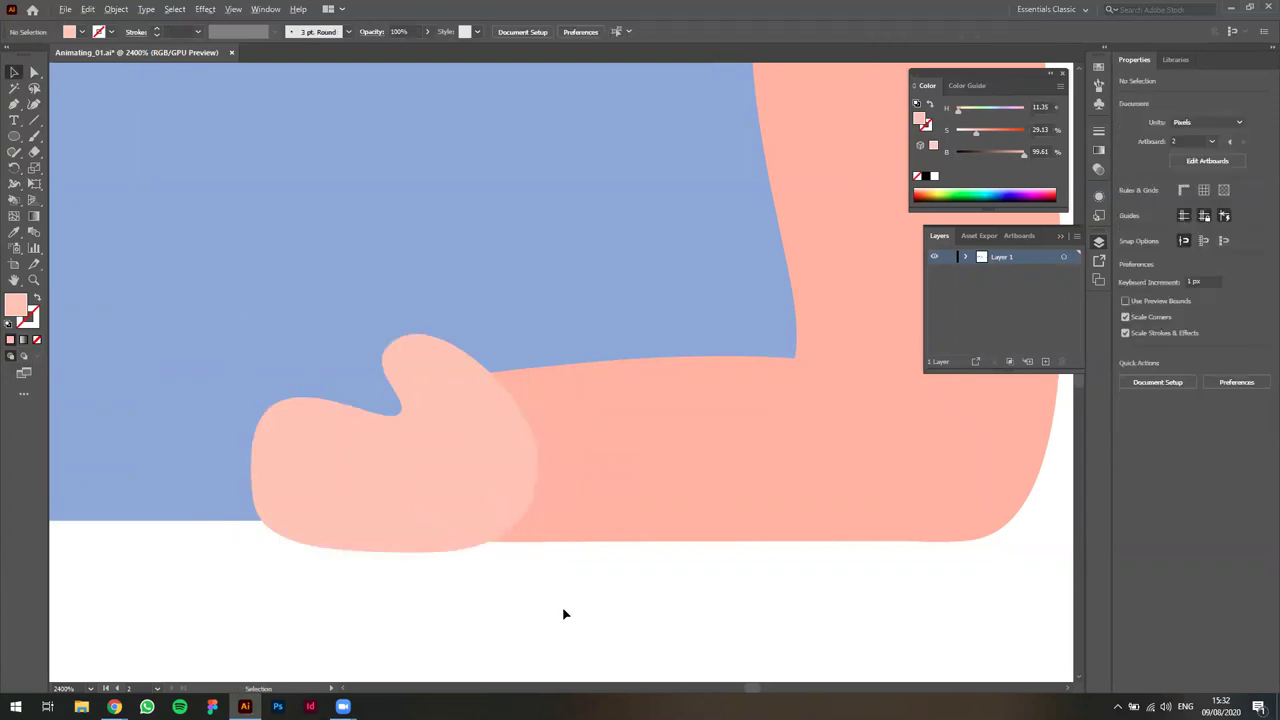
Enlarge the hand slightly toward the fingertips and nudge it into line with the forearm.
{"action": "scroll", "coordinate": [563, 611], "scroll_direction": "down", "scroll_amount": 4}
{"action": "left_click", "coordinate": [508, 590]}
{"action": "left_click_drag", "start_coordinate": [480, 574], "coordinate": [462, 574]}
{"action": "left_click", "coordinate": [666, 654]}
{"action": "left_click_drag", "start_coordinate": [537, 594], "coordinate": [537, 589]}
{"action": "left_click", "coordinate": [591, 634]}
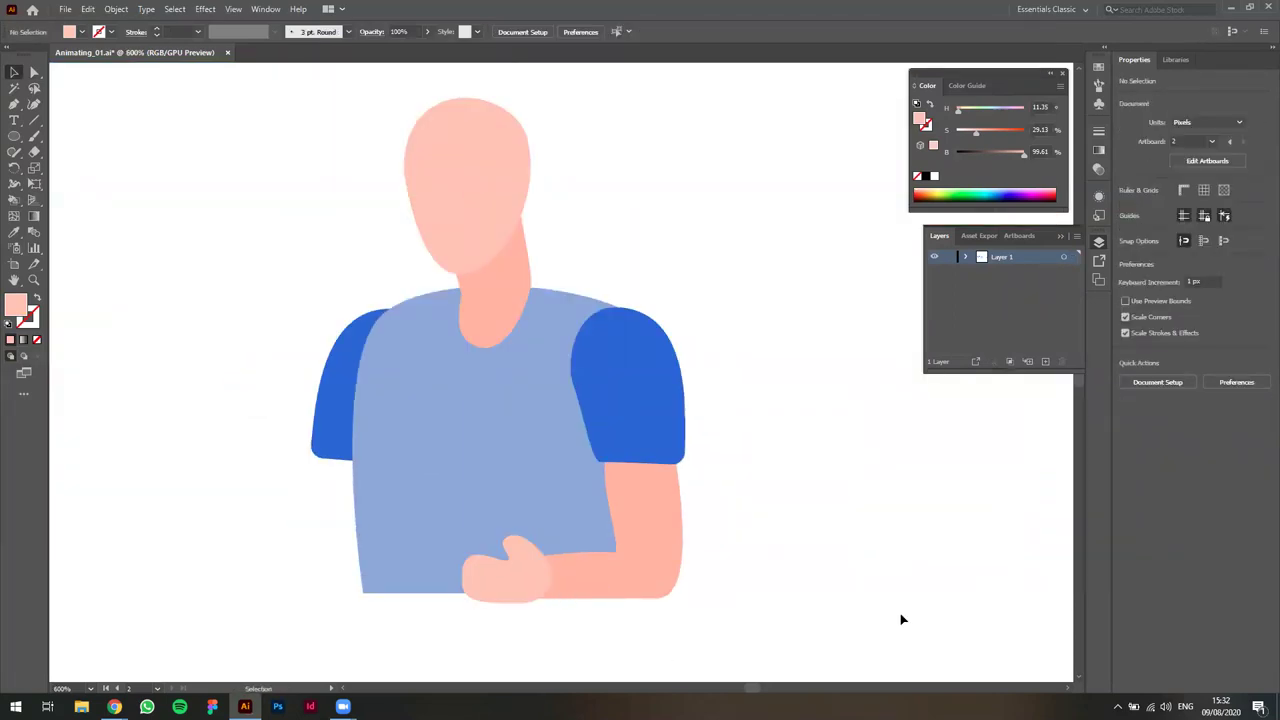
Raise the upper arm's inner top point under the sleeve and reshape its inner curve above the elbow.
{"action": "scroll", "coordinate": [805, 565], "scroll_direction": "left", "scroll_amount": 1}
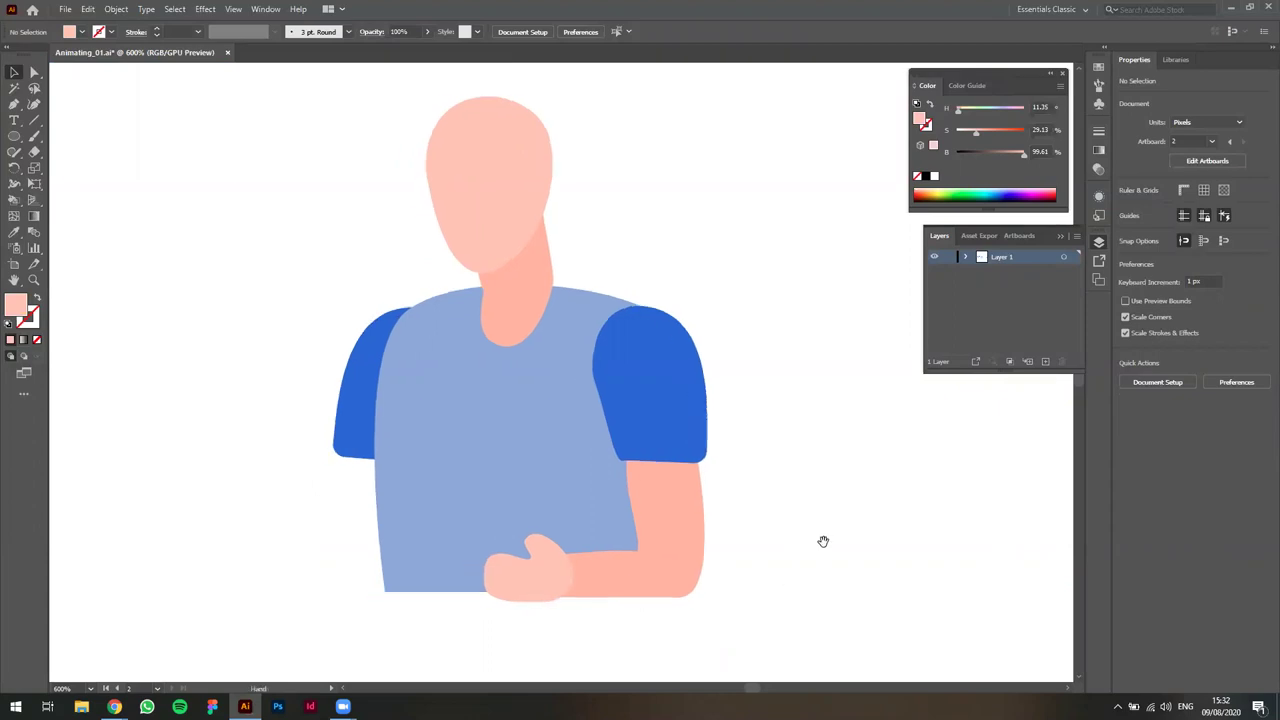
{"action": "scroll", "coordinate": [648, 365], "scroll_direction": "down", "scroll_amount": 2}
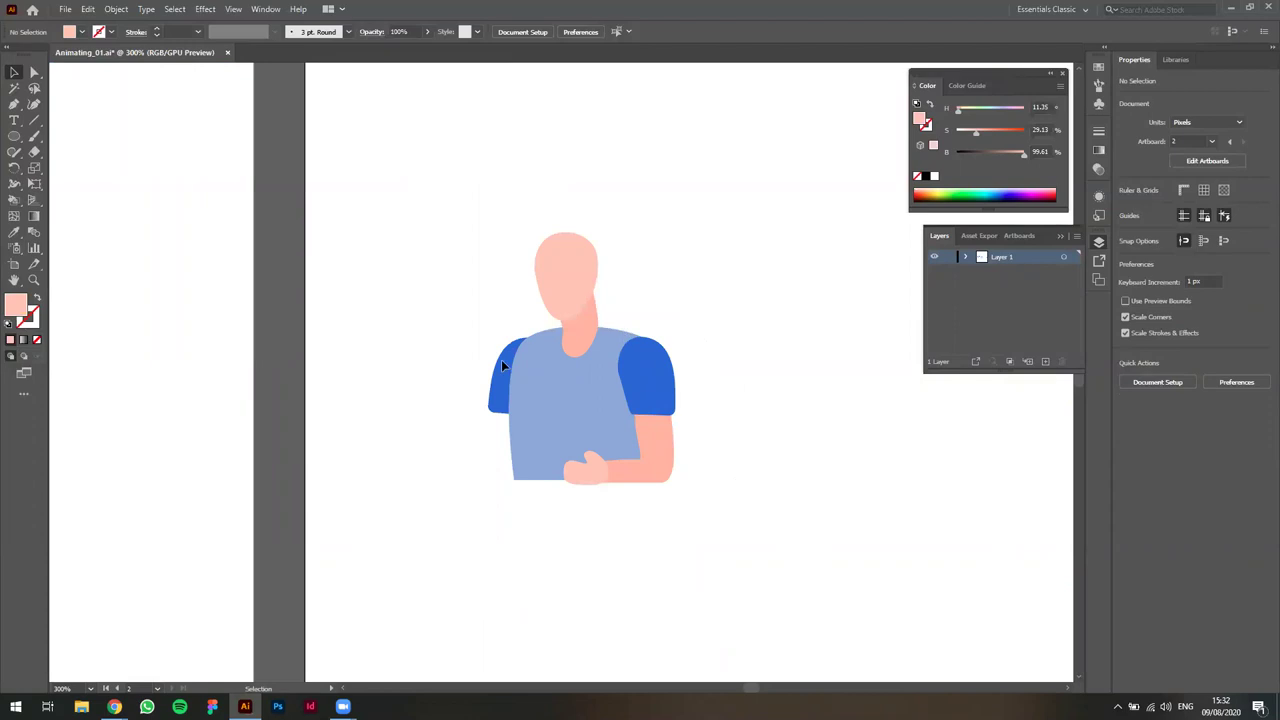
{"action": "scroll", "coordinate": [662, 358], "scroll_direction": "up", "scroll_amount": 2}
{"action": "left_click_drag", "start_coordinate": [808, 488], "coordinate": [850, 450]}
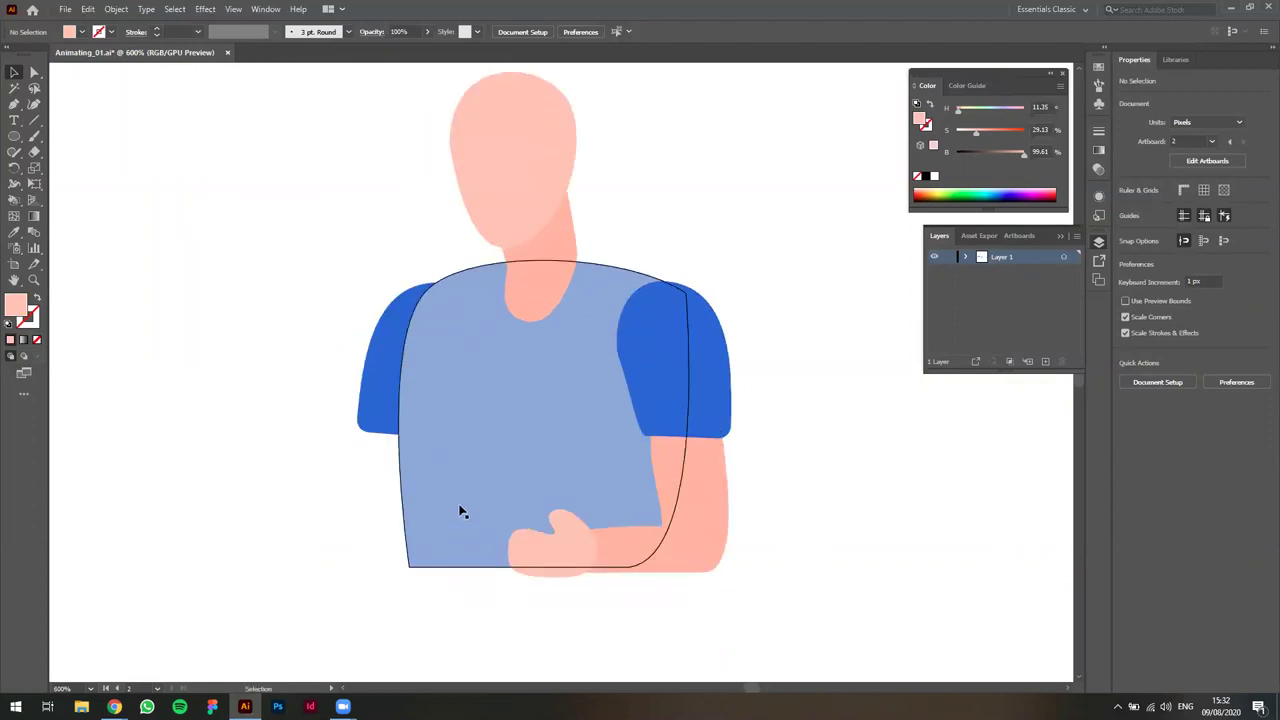
{"action": "left_click", "coordinate": [706, 519]}
{"action": "scroll", "coordinate": [650, 500], "scroll_direction": "up", "scroll_amount": 1}
{"action": "key", "text": "a"}
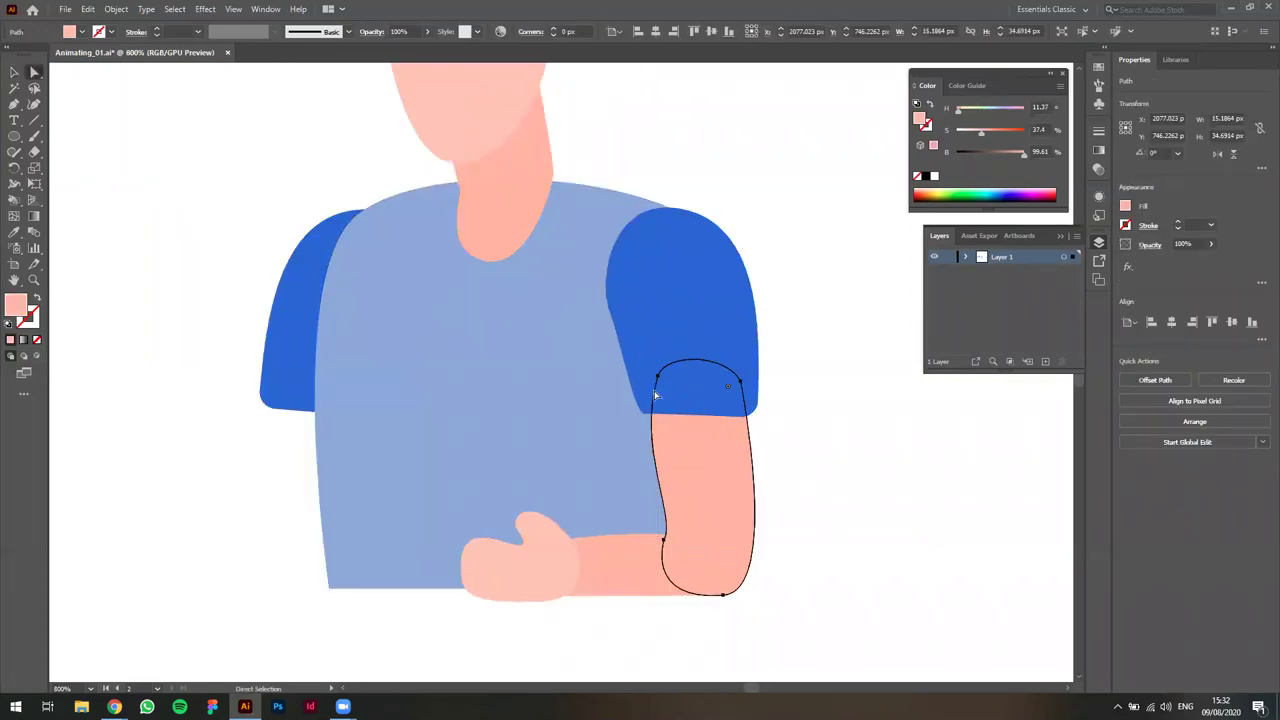
{"action": "left_click_drag", "start_coordinate": [658, 378], "coordinate": [658, 368]}
{"action": "left_click_drag", "start_coordinate": [678, 517], "coordinate": [694, 527]}
{"action": "key", "text": "v"}
{"action": "left_click", "coordinate": [843, 546]}
Adjust the handle of the forearm's upper wrist-side point to smooth its top edge.
{"action": "key", "text": "a"}
{"action": "left_click", "coordinate": [624, 499]}
{"action": "left_click", "coordinate": [575, 499]}
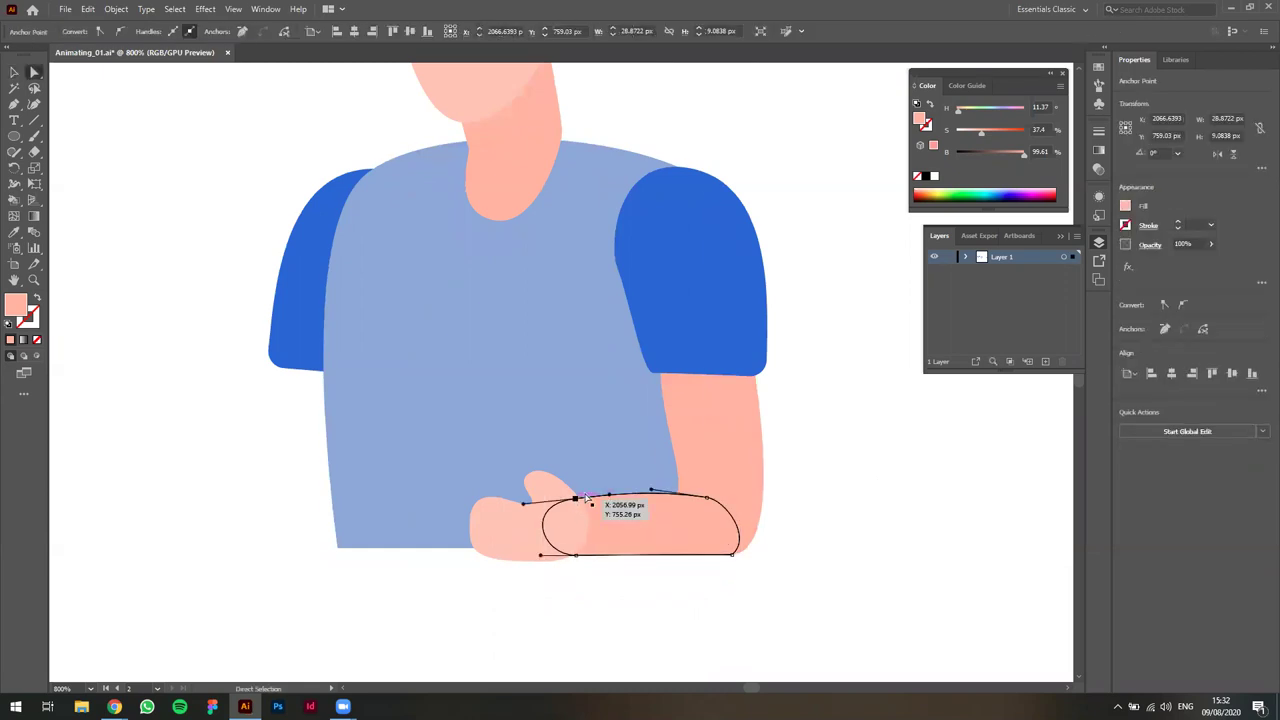
{"action": "left_click_drag", "start_coordinate": [610, 494], "coordinate": [608, 488]}
{"action": "key", "text": "v"}
{"action": "left_click", "coordinate": [869, 557]}
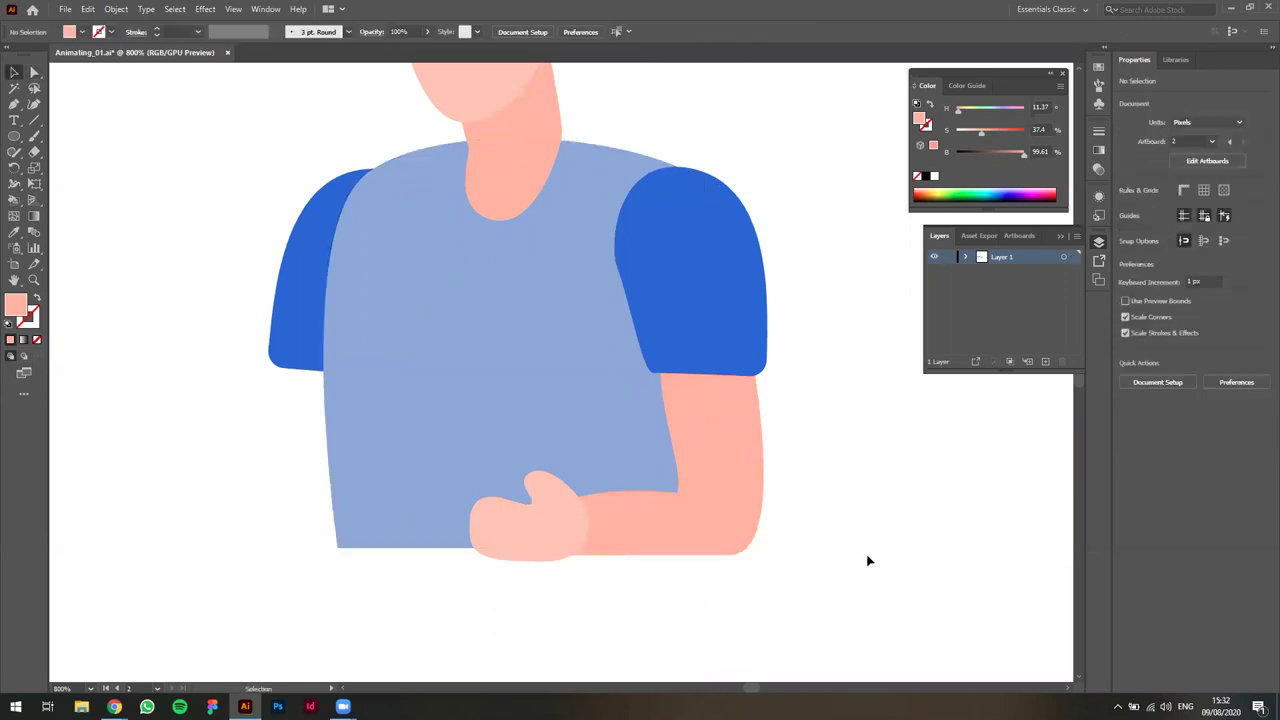
Draw a tabletop rectangle about 95.5 px wide and 10.4 px high across the base of the character.
{"action": "key", "text": "ctrl+minus"}
{"action": "scroll", "coordinate": [678, 578], "scroll_direction": "down", "scroll_amount": 1}
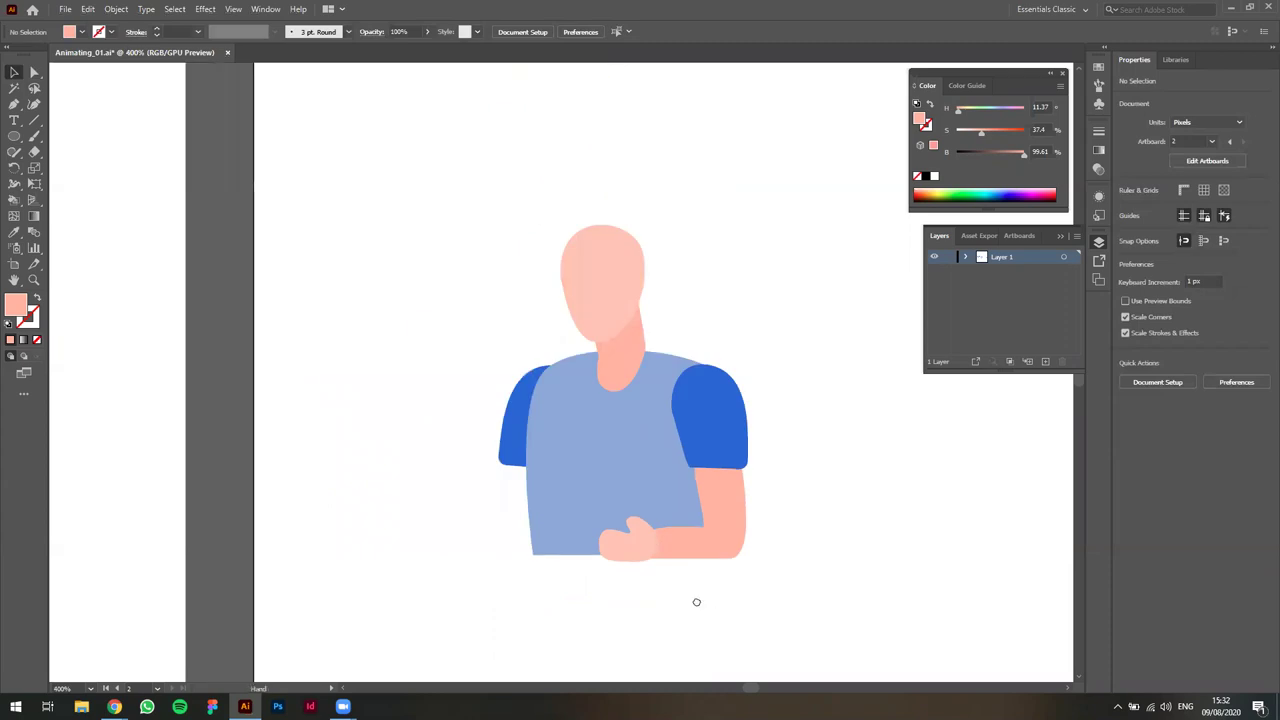
{"action": "scroll", "coordinate": [649, 519], "scroll_direction": "down", "scroll_amount": 1}
{"action": "key", "text": "m"}
{"action": "left_click_drag", "start_coordinate": [523, 514], "coordinate": [686, 494]}
{"action": "key", "text": "v"}
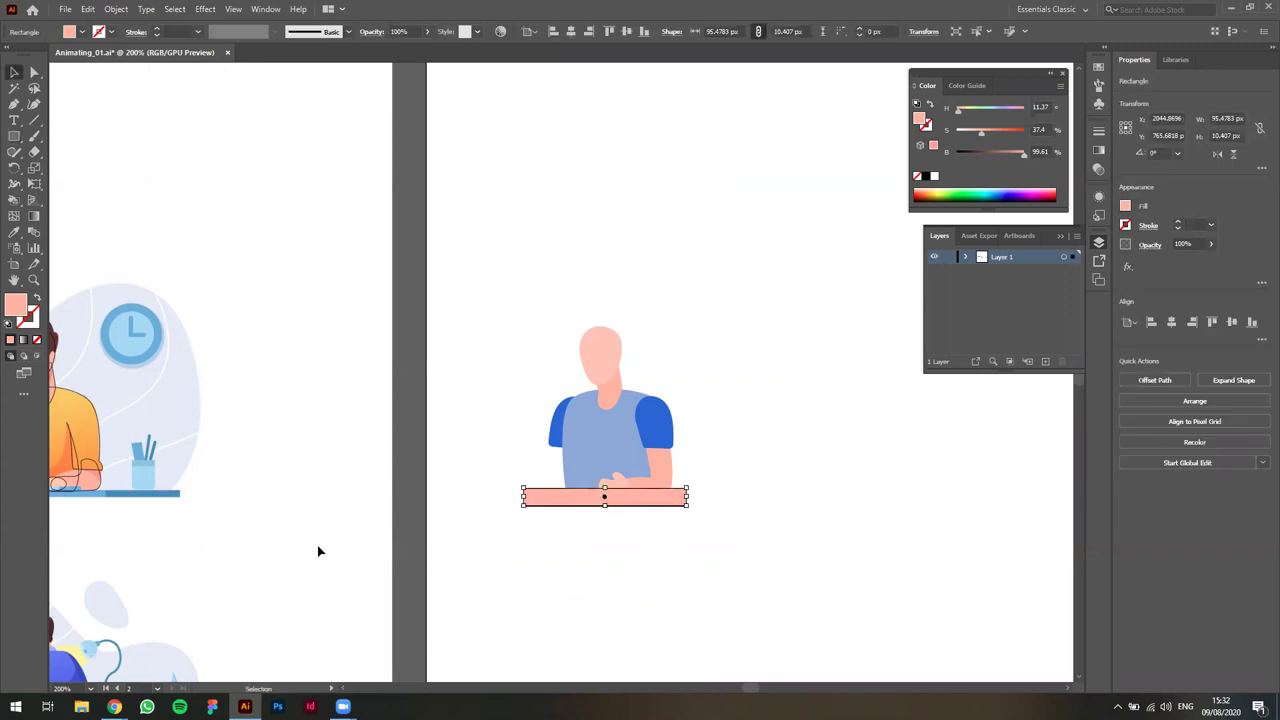
Fill the tabletop rectangle with the blue sampled from the desk in the reference illustration.
{"action": "key", "text": "space"}
{"action": "left_click_drag", "start_coordinate": [297, 566], "coordinate": [345, 562]}
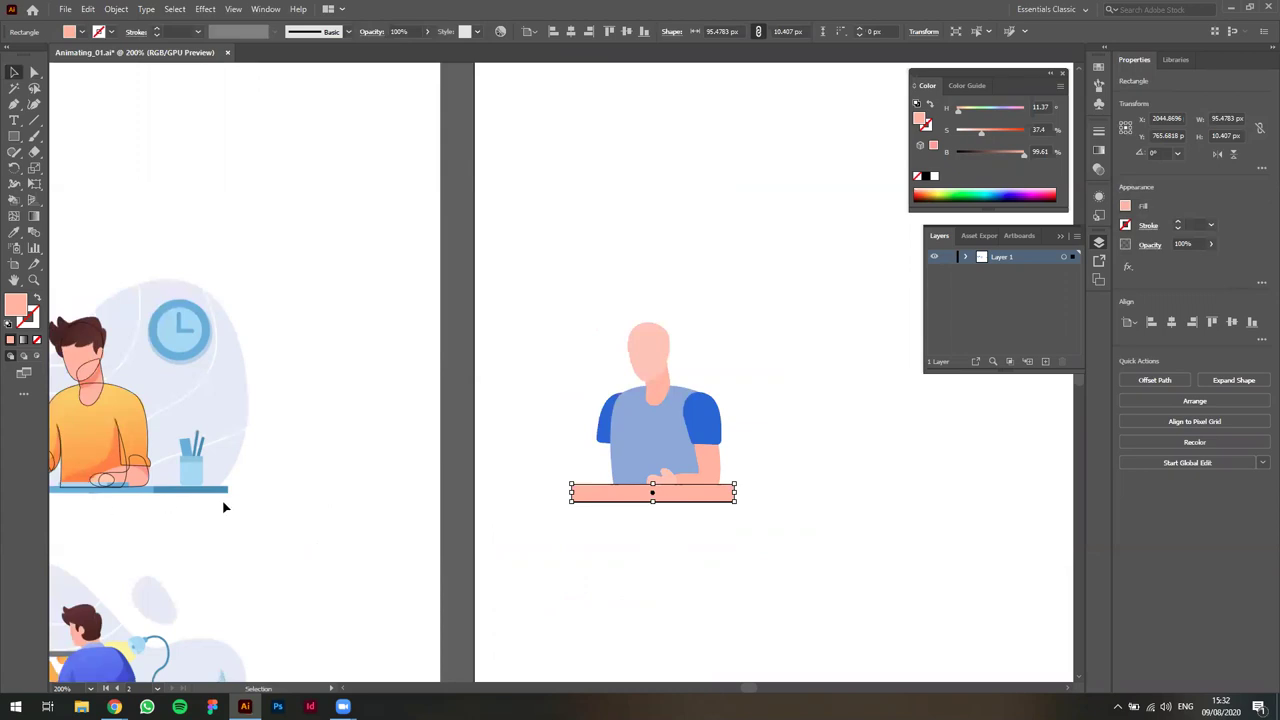
{"action": "key", "text": "i"}
{"action": "left_click", "coordinate": [203, 488]}
{"action": "key", "text": "v"}
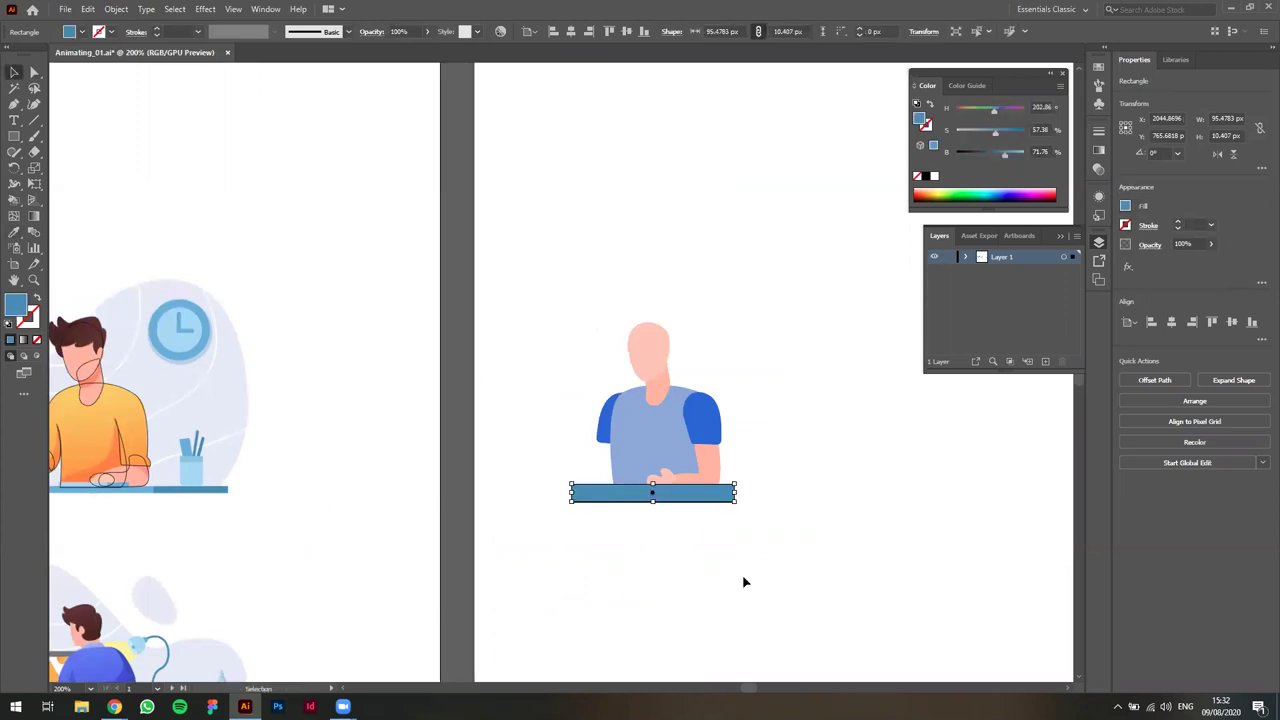
{"action": "left_click", "coordinate": [729, 545]}
Slim the tabletop to about 4.2 px high and raise it to meet the torso and forearm.
{"action": "scroll", "coordinate": [722, 541], "scroll_direction": "up", "scroll_amount": 3}
{"action": "left_click", "coordinate": [589, 397]}
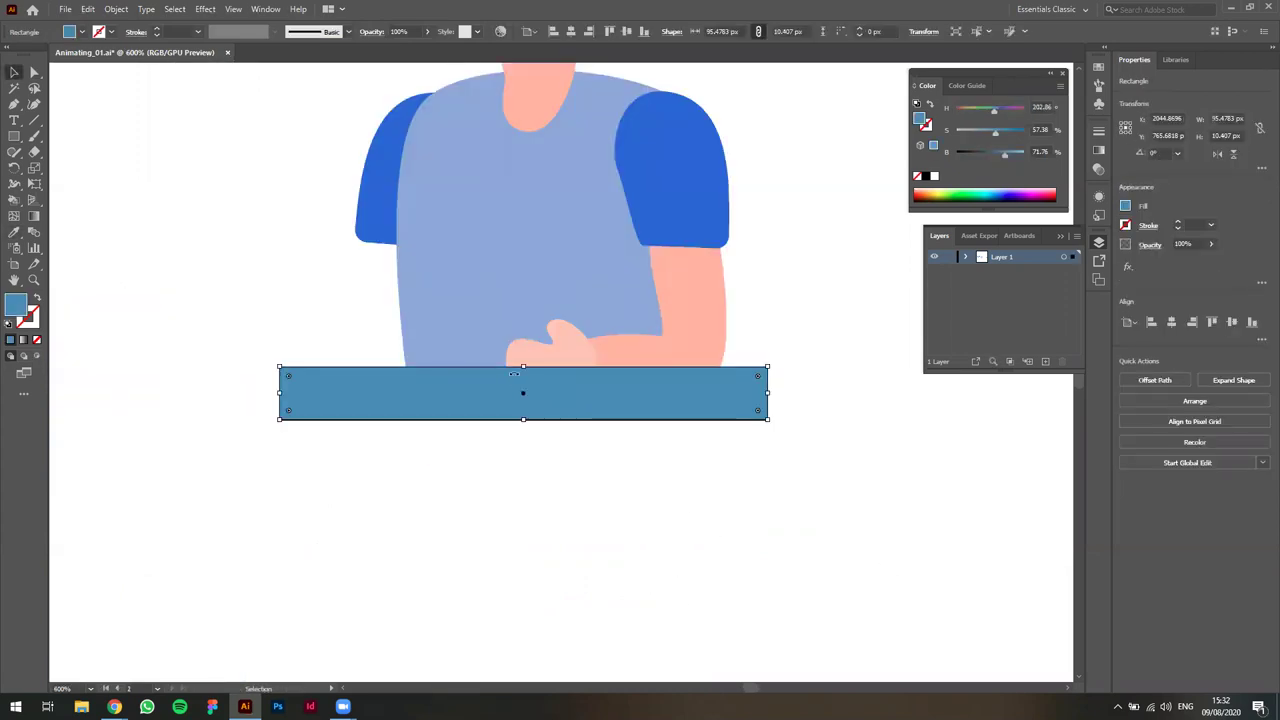
{"action": "left_click_drag", "start_coordinate": [522, 365], "coordinate": [522, 382]}
{"action": "left_click", "coordinate": [594, 414]}
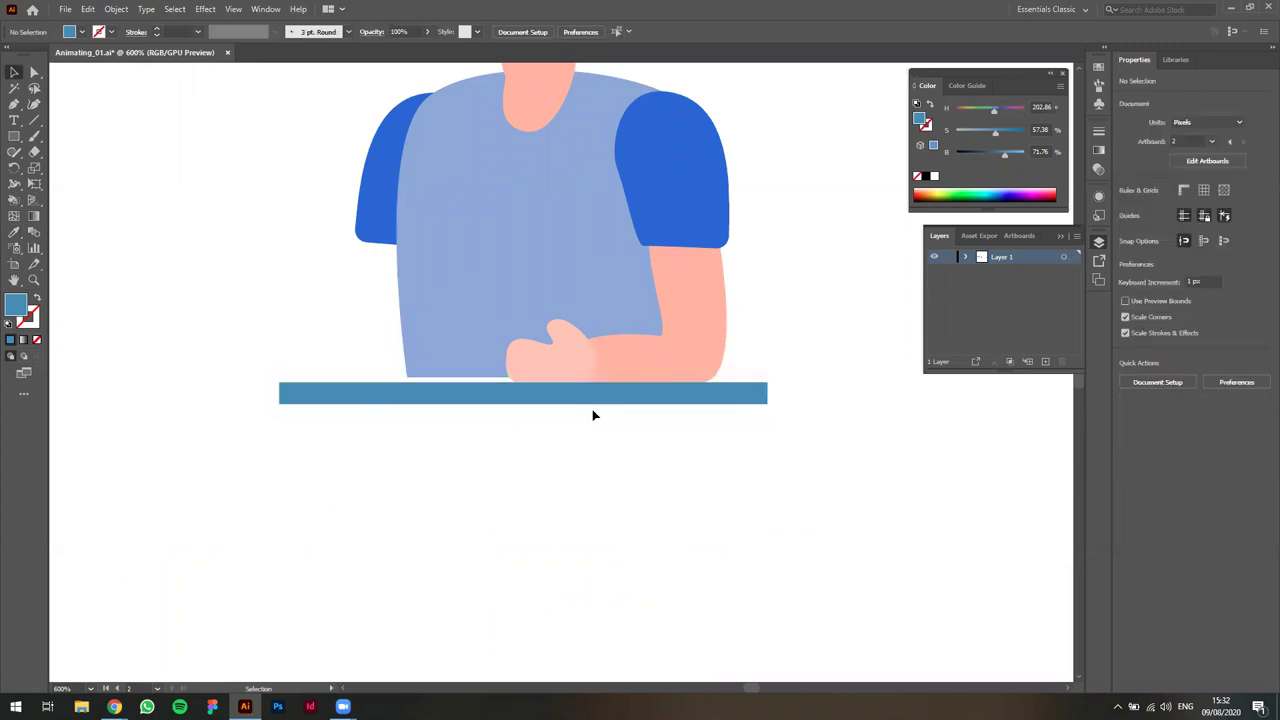
{"action": "scroll", "coordinate": [712, 480], "scroll_direction": "down", "scroll_amount": 2}
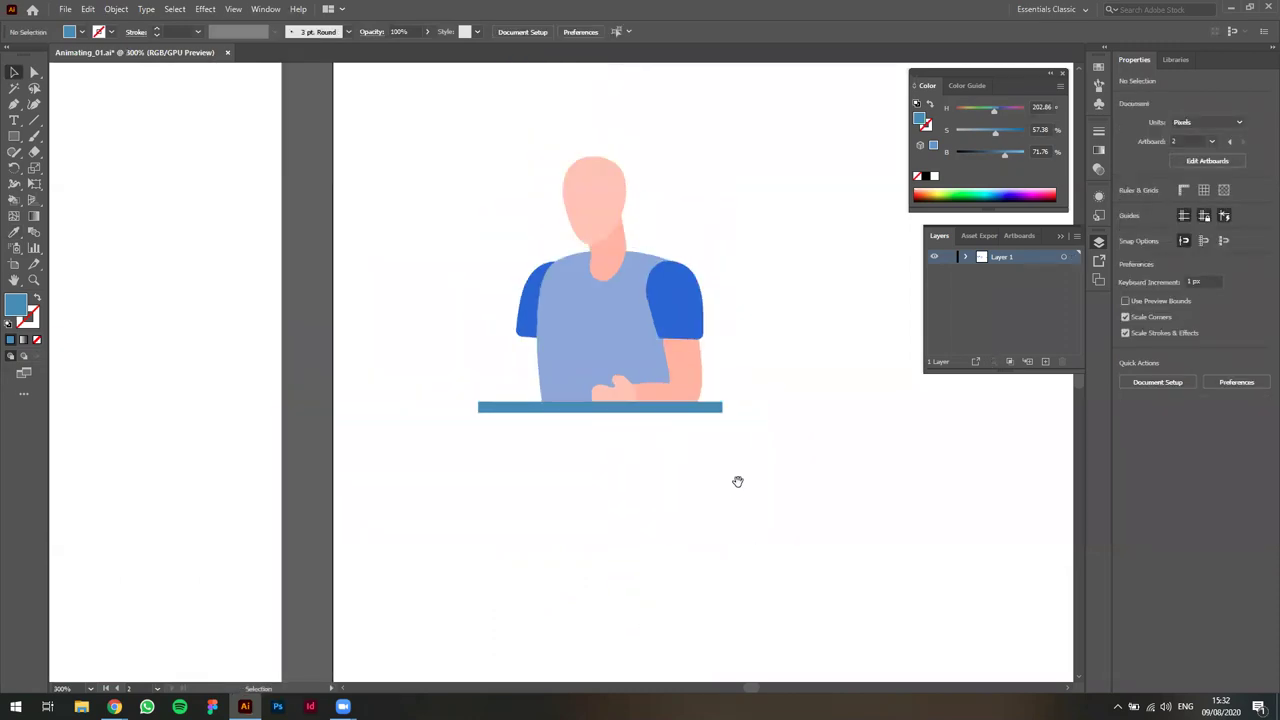
Darken the tabletop's fill to about 34% brightness.
{"action": "left_click", "coordinate": [712, 485]}
{"action": "left_click_drag", "start_coordinate": [1004, 154], "coordinate": [971, 154]}
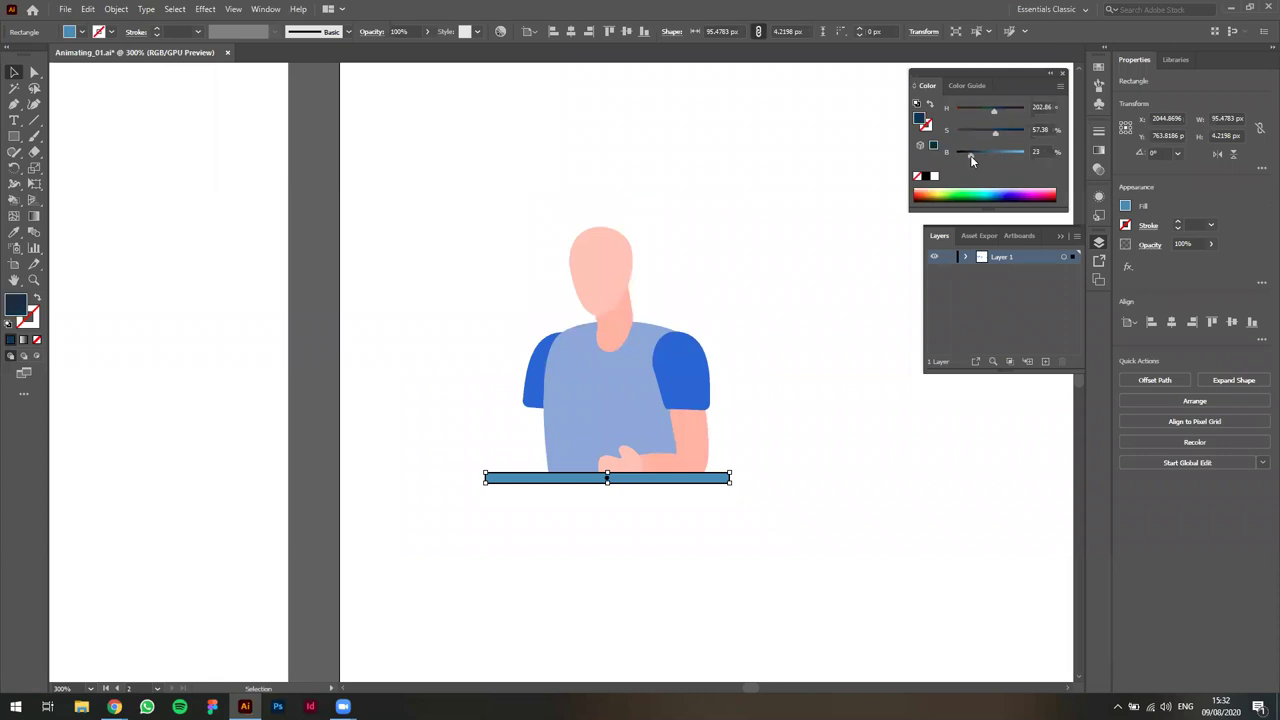
{"action": "left_click", "coordinate": [849, 620]}
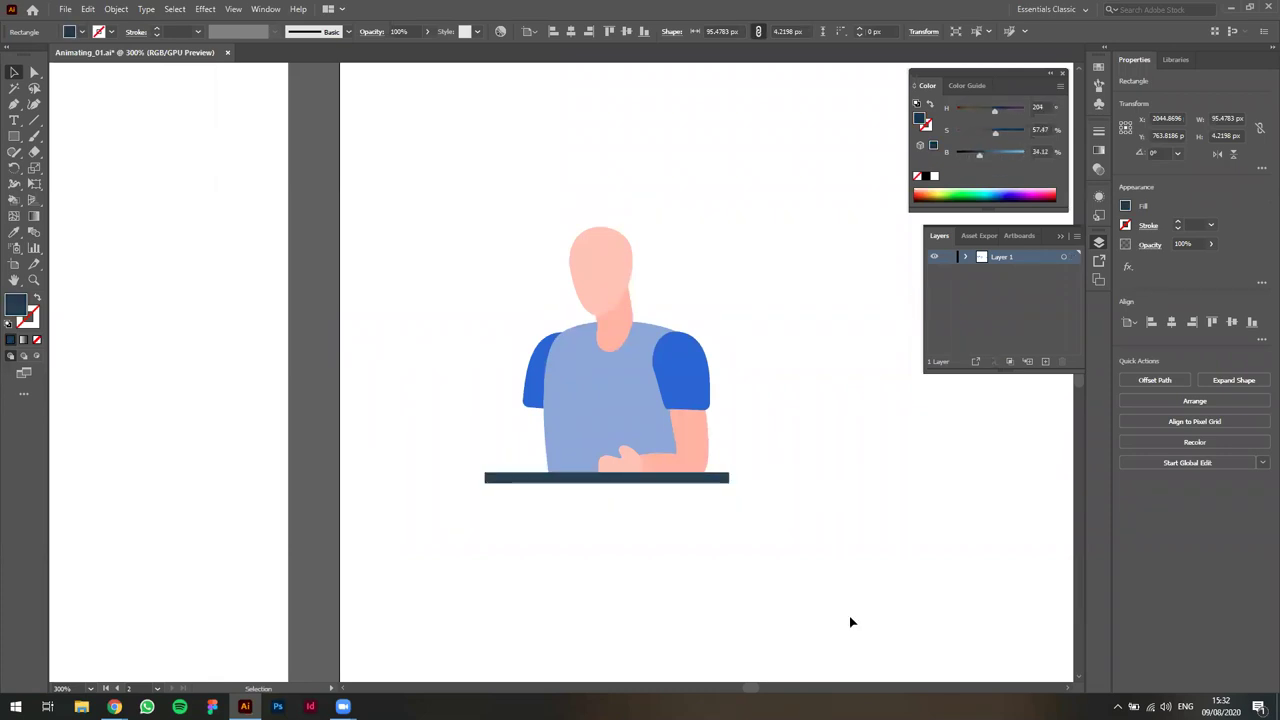
Select the upper arm, forearm and hand together and duplicate them horizontally to the opposite side of the torso.
{"action": "scroll", "coordinate": [820, 606], "scroll_direction": "up", "scroll_amount": 1}
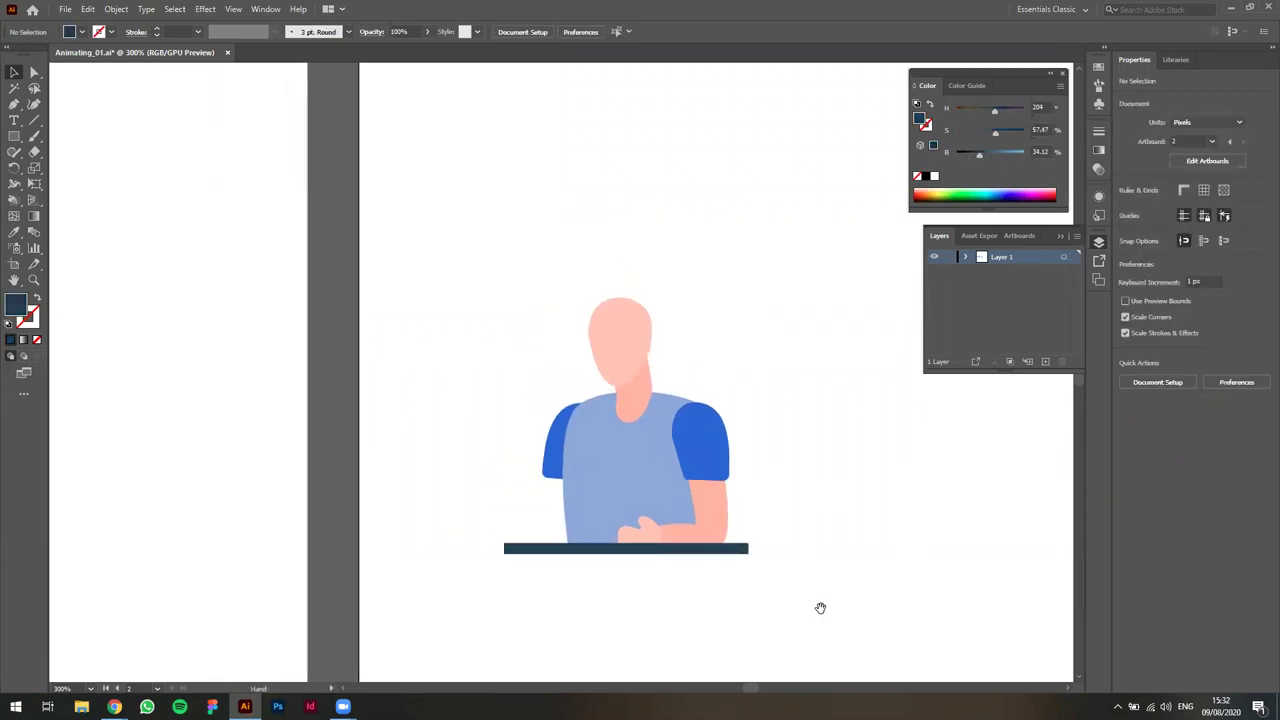
{"action": "left_click", "coordinate": [707, 519]}
{"action": "scroll", "coordinate": [665, 540], "scroll_direction": "up", "scroll_amount": 2}
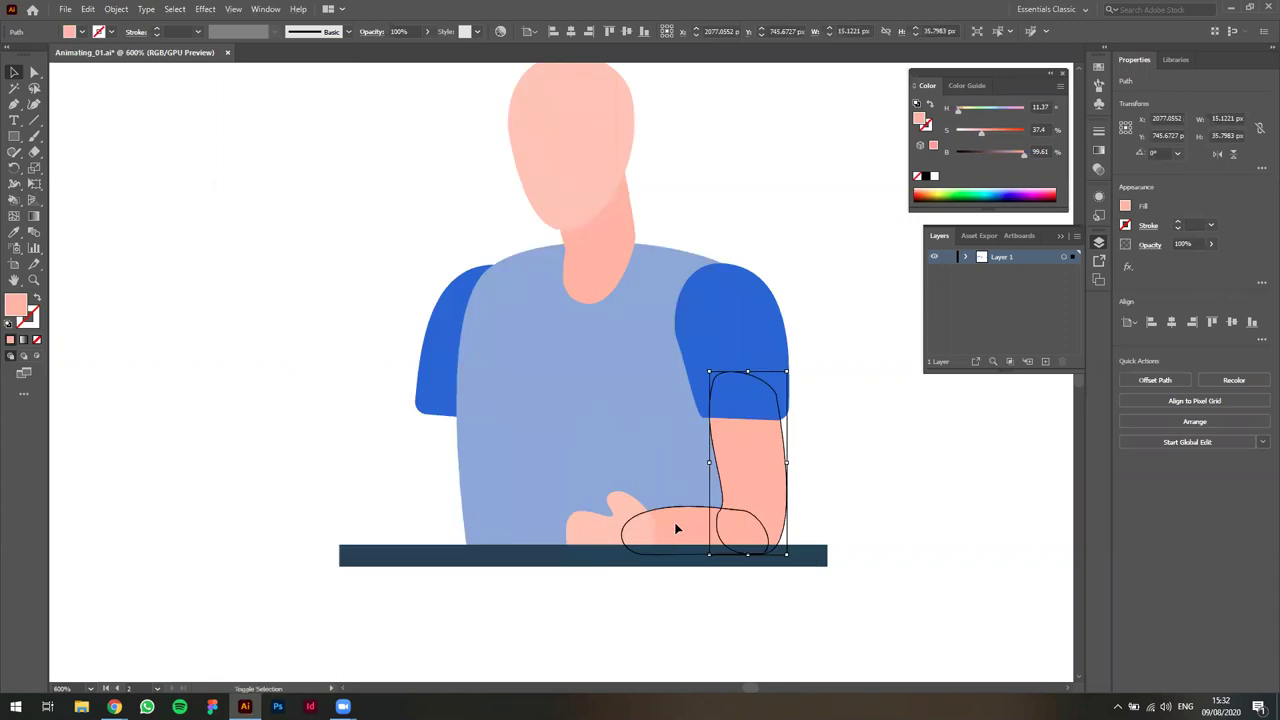
{"action": "left_click", "coordinate": [598, 543], "text": "shift"}
{"action": "left_click_drag", "start_coordinate": [770, 483], "coordinate": [471, 483]}
Send the copied arm to the back and scale it down to about 36.7 by 33 px beneath the far sleeve.
{"action": "key", "text": "ctrl+shift+["}
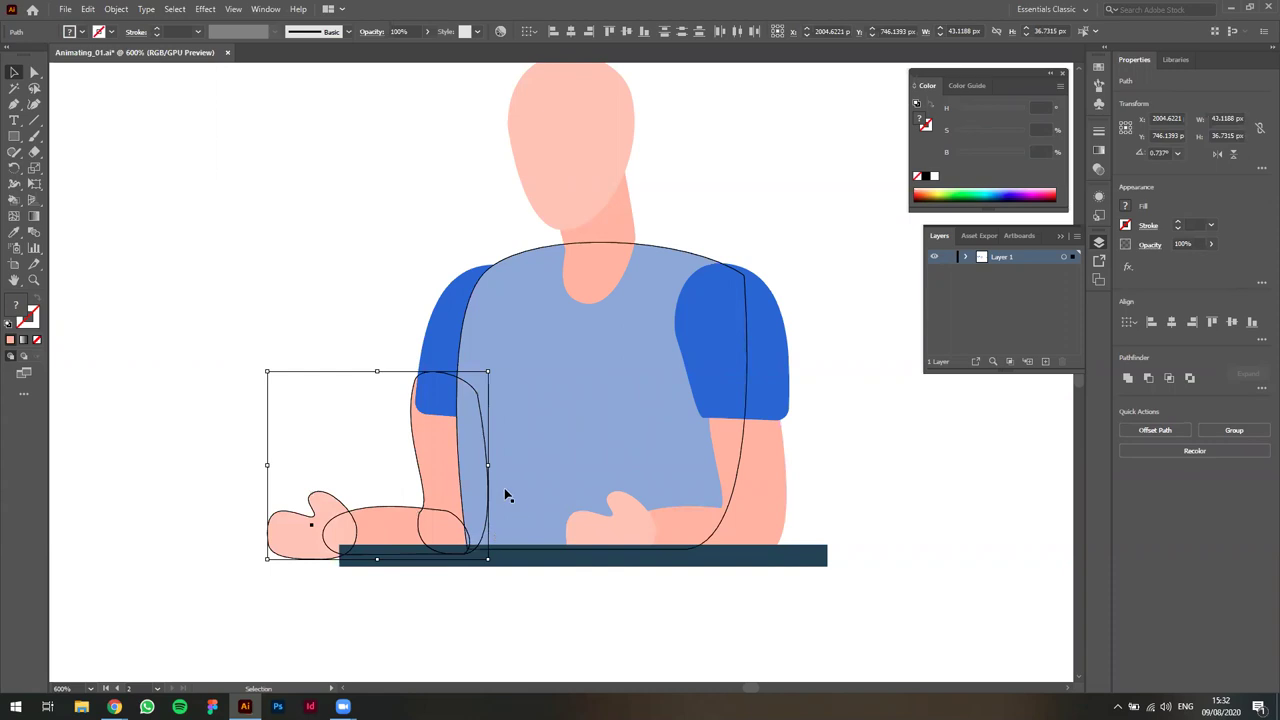
{"action": "left_click_drag", "start_coordinate": [267, 371], "coordinate": [290, 391]}
{"action": "left_click_drag", "start_coordinate": [441, 482], "coordinate": [450, 482]}
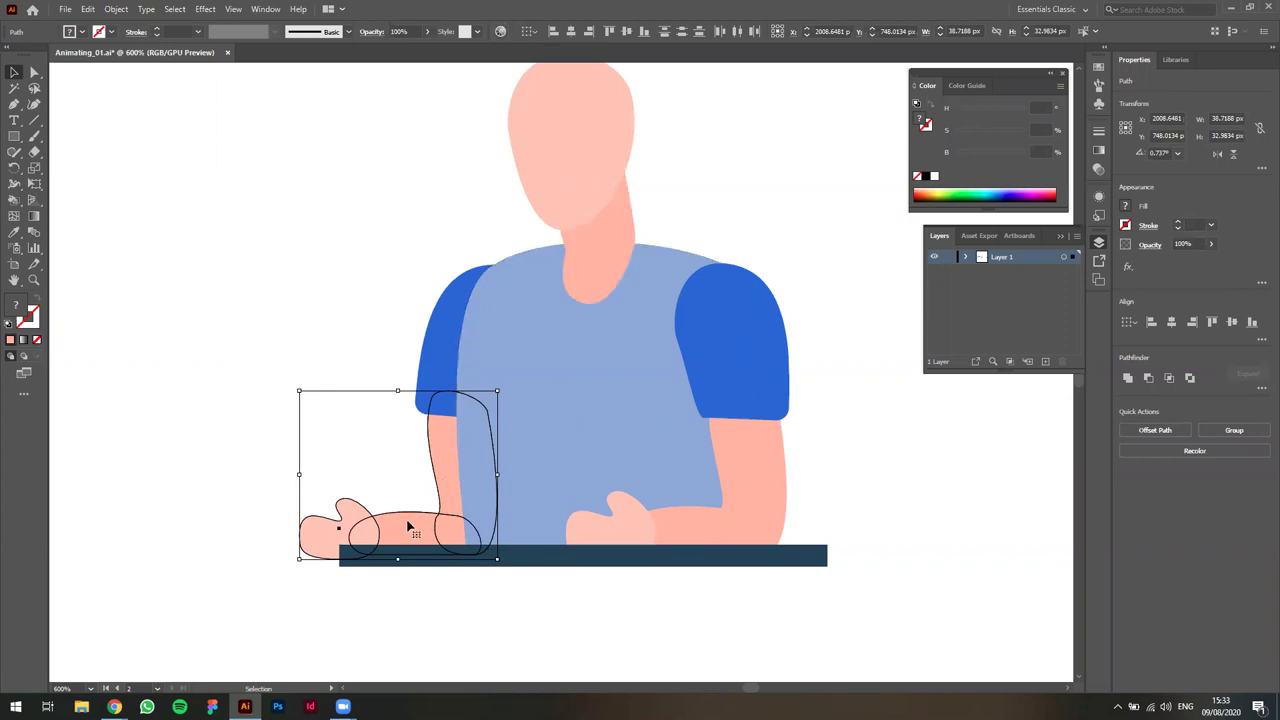
Recolor the copied arm and hand with linked harmony colours, lowering the brightness to 94%.
{"action": "left_click", "coordinate": [499, 33]}
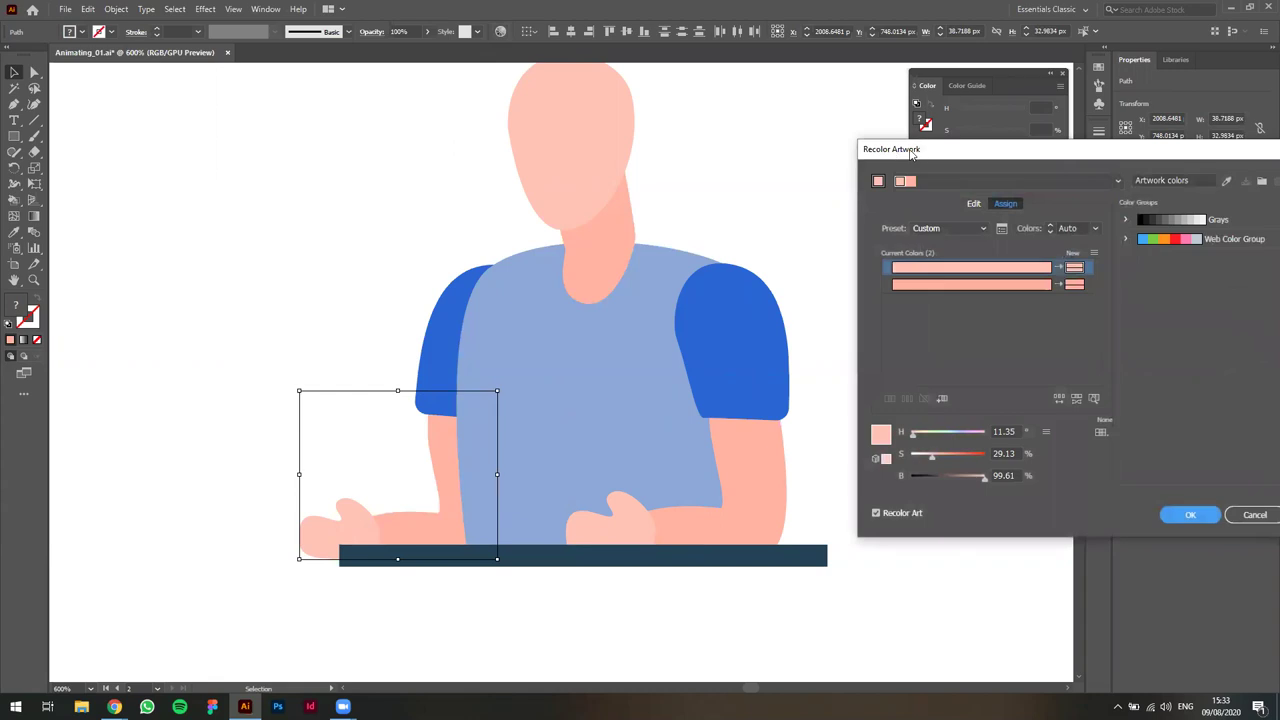
{"action": "left_click_drag", "start_coordinate": [911, 152], "coordinate": [640, 154]}
{"action": "left_click", "coordinate": [702, 206]}
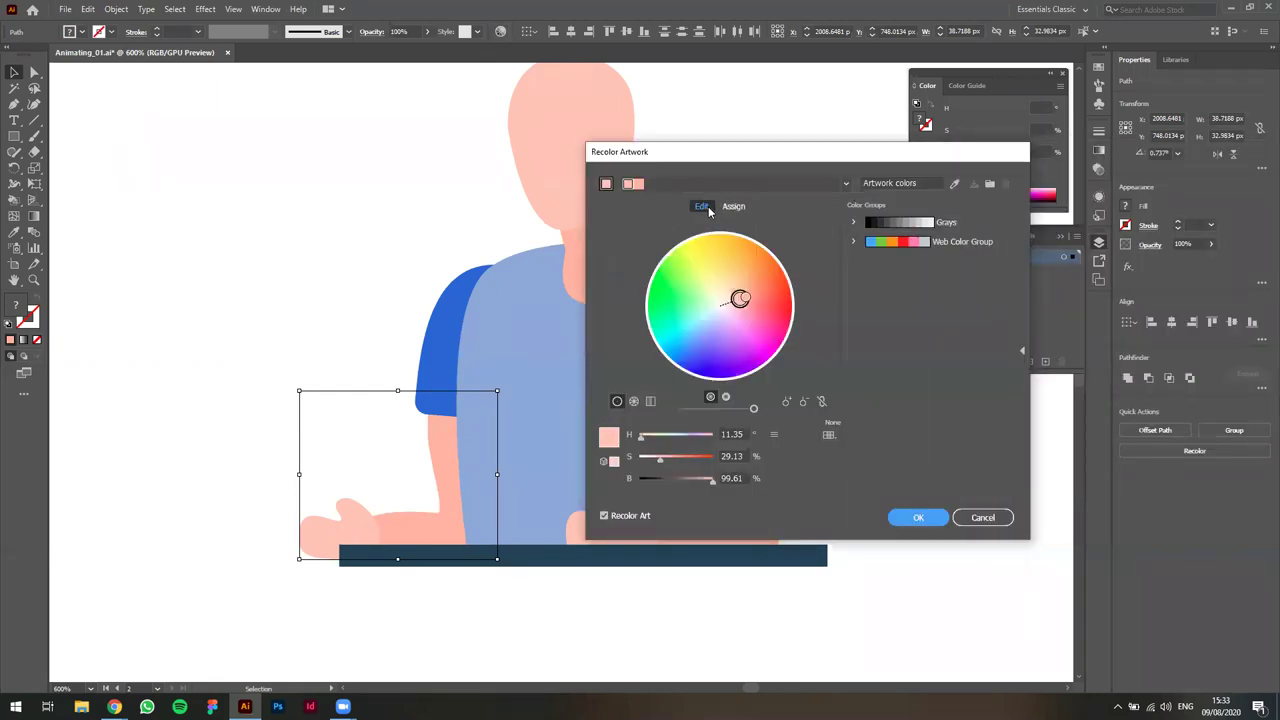
{"action": "left_click", "coordinate": [822, 402]}
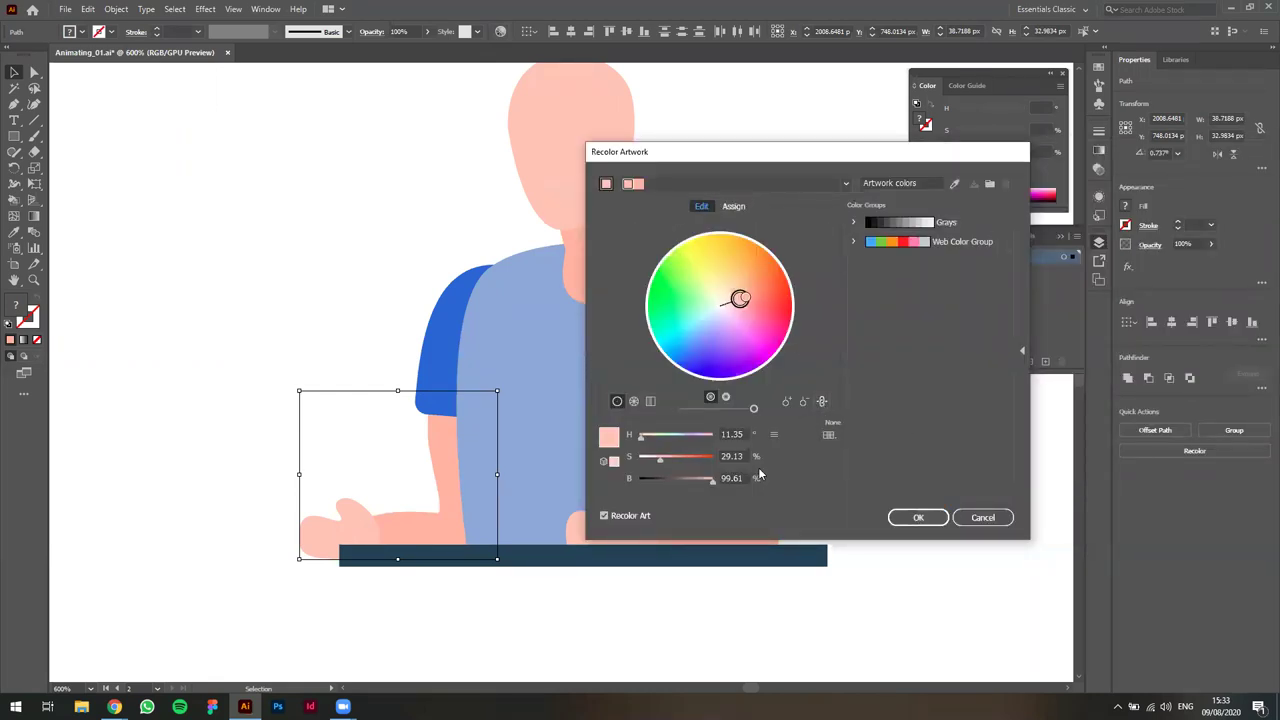
{"action": "left_click_drag", "start_coordinate": [712, 479], "coordinate": [708, 479]}
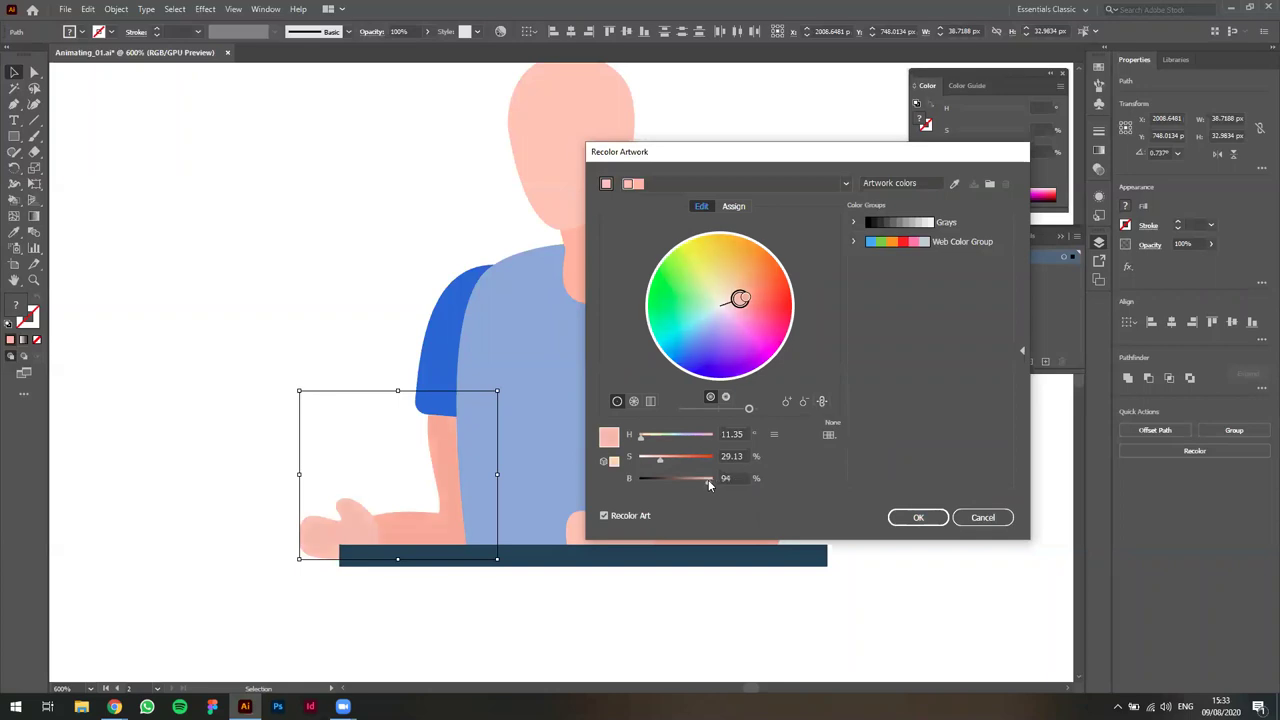
{"action": "left_click", "coordinate": [918, 517]}
{"action": "left_click", "coordinate": [994, 600]}
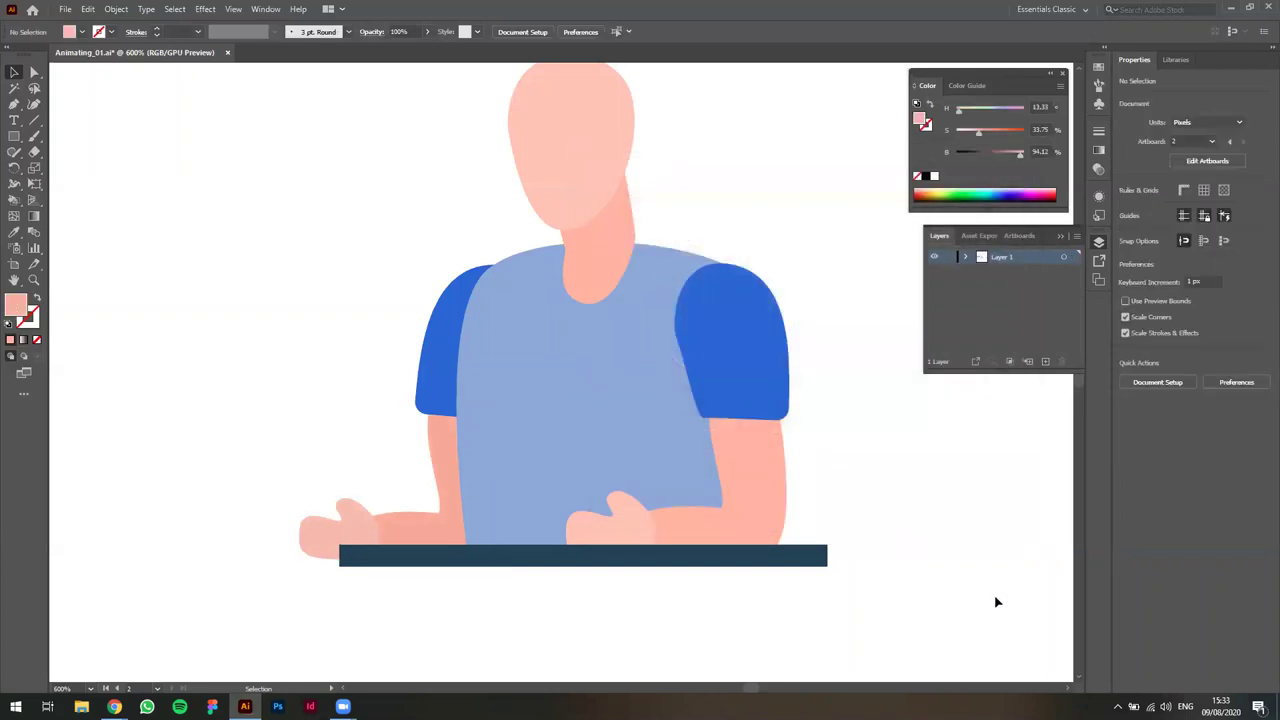
Match the torso's fill to the darker blue sampled from the front sleeve.
{"action": "scroll", "coordinate": [940, 565], "scroll_direction": "down", "scroll_amount": 1}
{"action": "scroll", "coordinate": [940, 565], "scroll_direction": "right", "scroll_amount": 2}
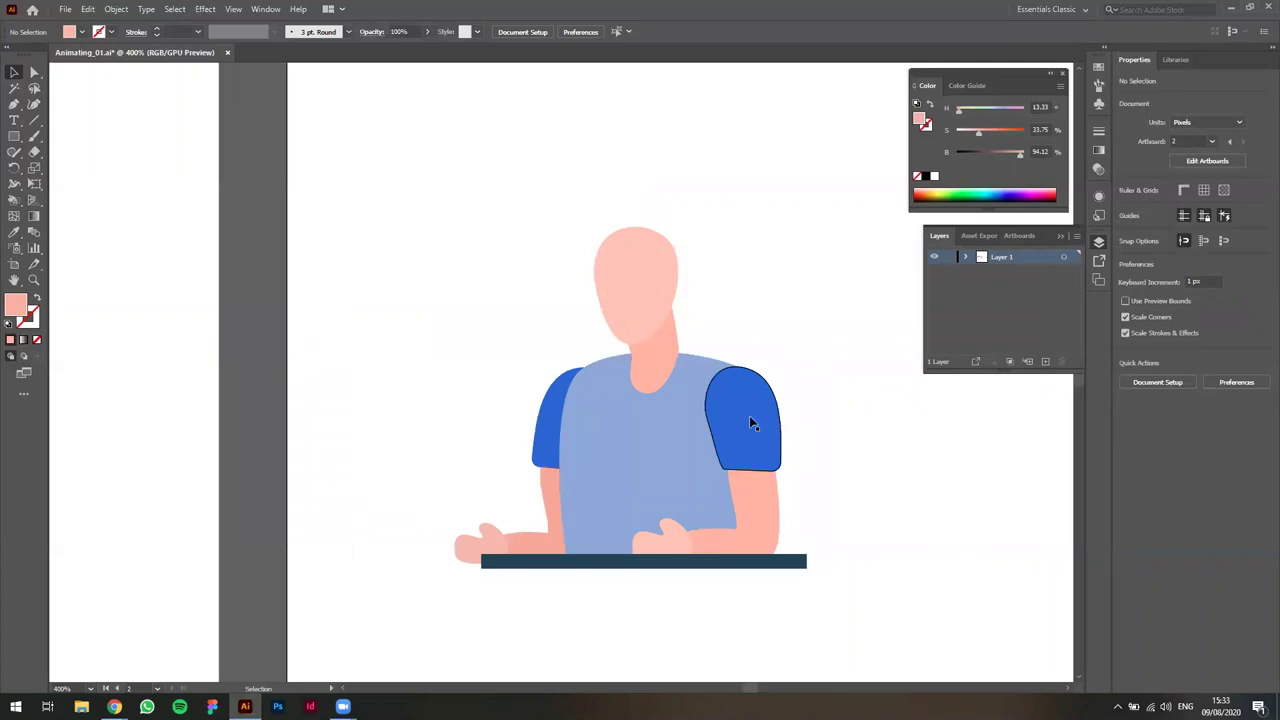
{"action": "left_click", "coordinate": [665, 446]}
{"action": "key", "text": "i"}
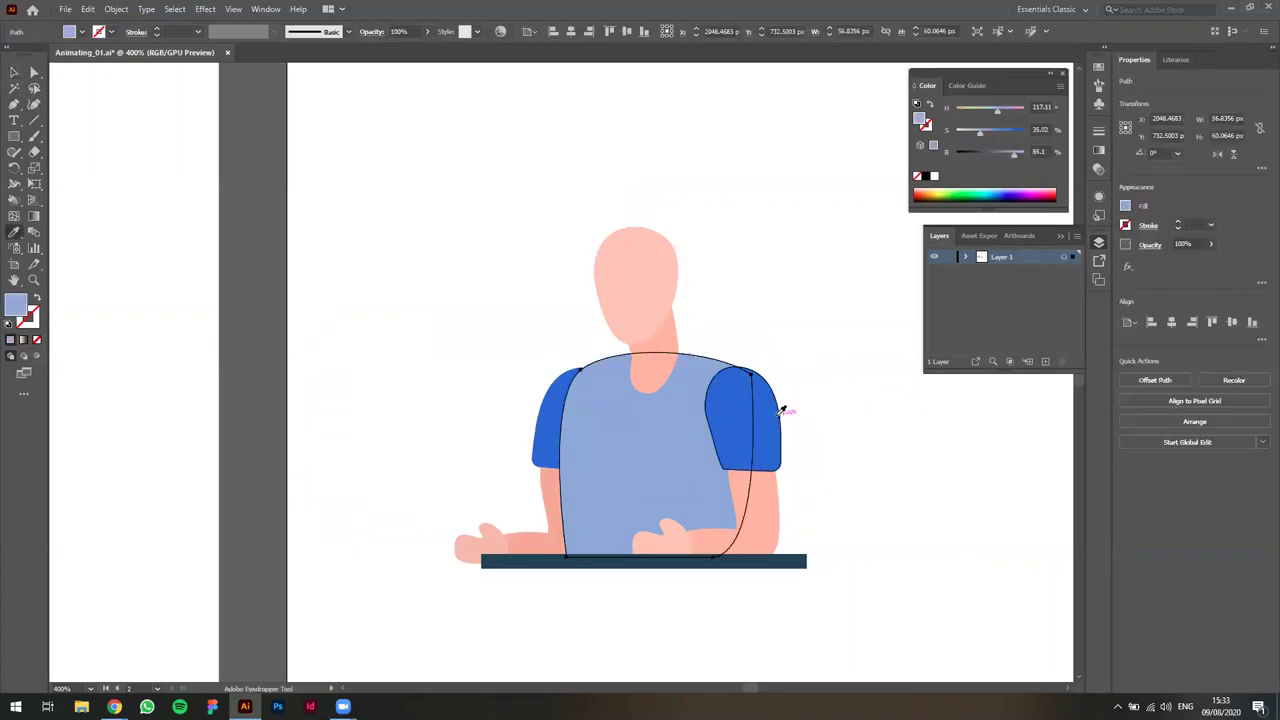
{"action": "left_click", "coordinate": [776, 412]}
{"action": "left_click", "coordinate": [846, 403]}
Brighten the front sleeve's blue fill to about 95% brightness so it stands out from the torso.
{"action": "left_click", "coordinate": [753, 437]}
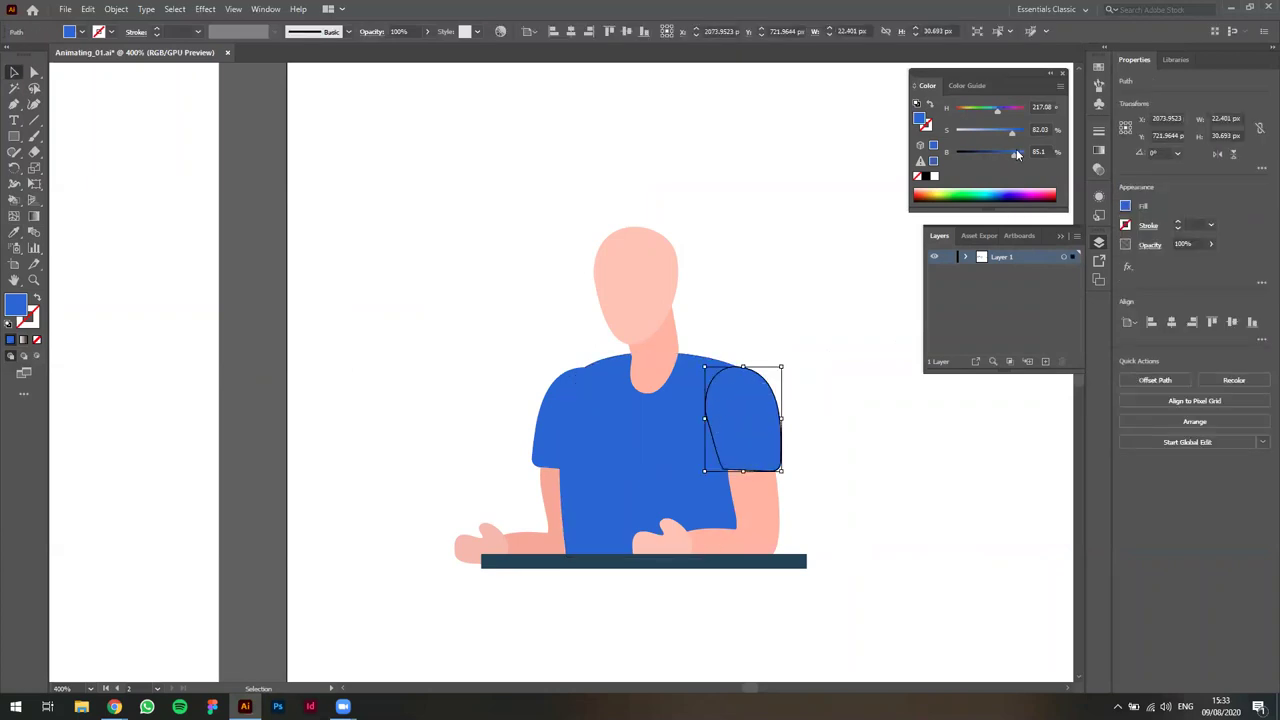
{"action": "left_click_drag", "start_coordinate": [1020, 151], "coordinate": [1020, 152]}
{"action": "left_click", "coordinate": [887, 473]}
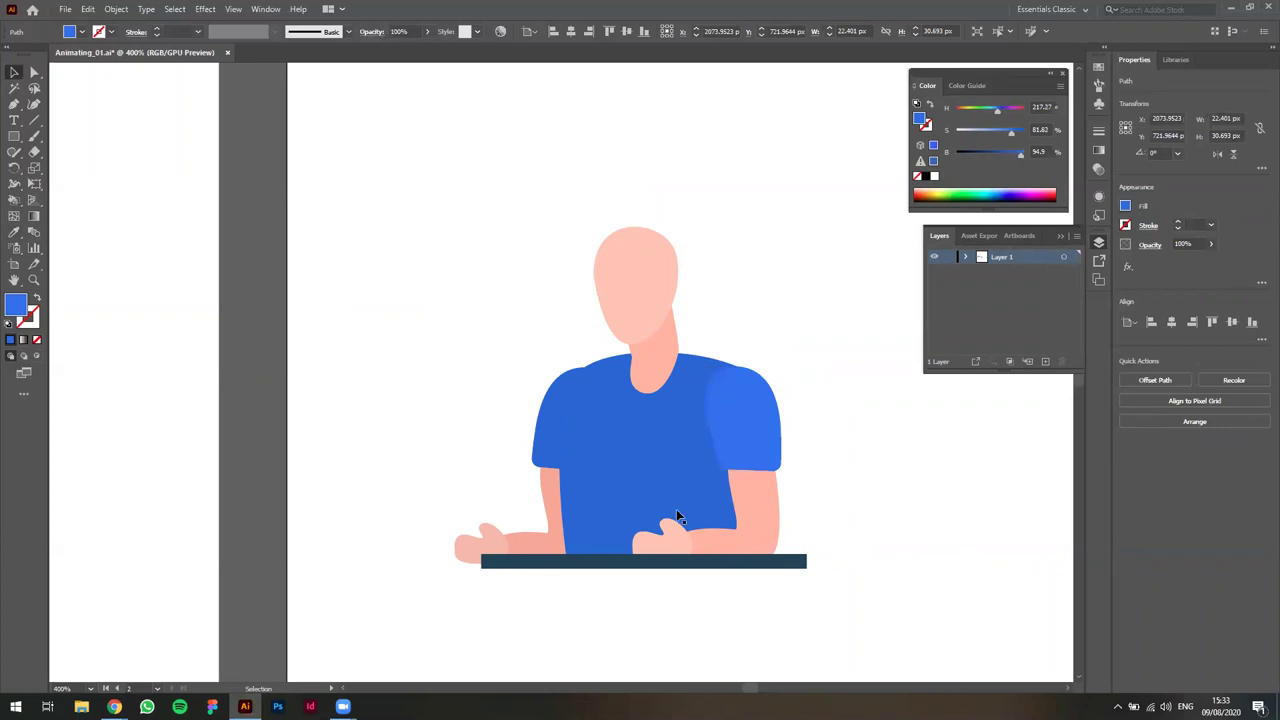
Darken the far sleeve's blue fill by lowering its brightness below the torso's.
{"action": "left_click", "coordinate": [541, 430]}
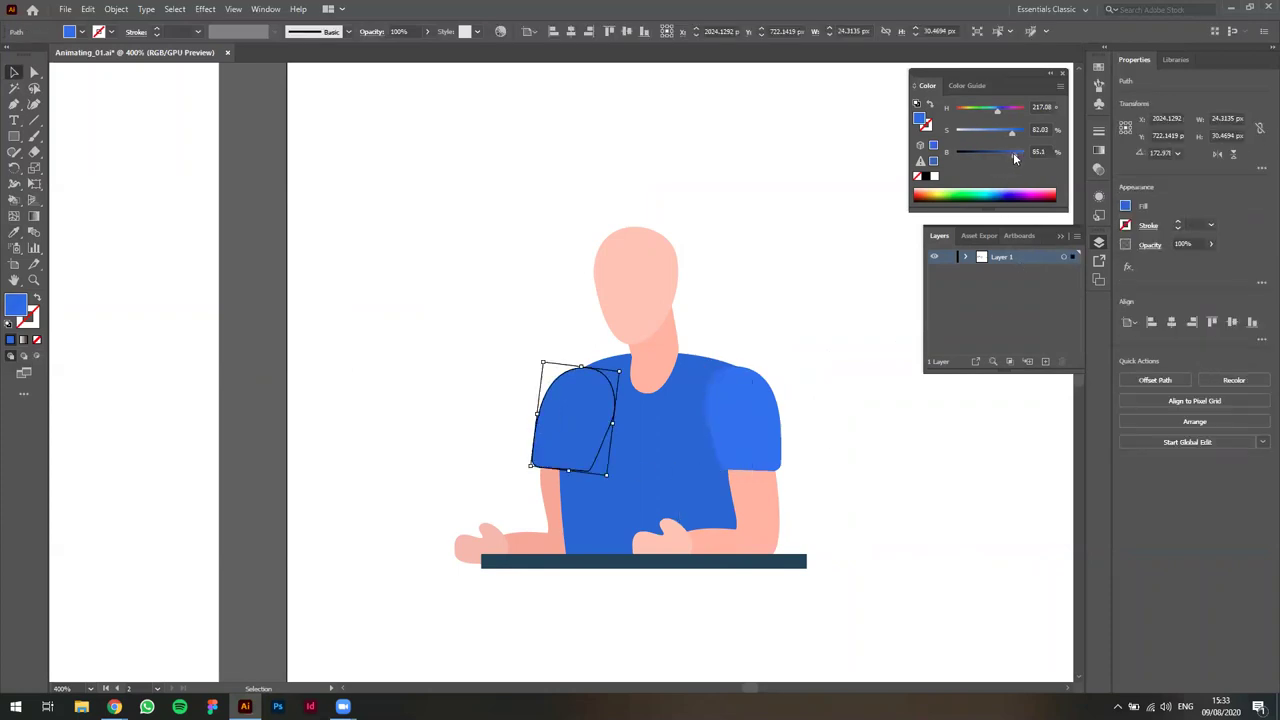
{"action": "left_click_drag", "start_coordinate": [1009, 158], "coordinate": [1009, 157]}
{"action": "left_click", "coordinate": [933, 378]}
{"action": "left_click_drag", "start_coordinate": [921, 523], "coordinate": [870, 527]}
Narrow the torso on the far-arm side by moving its shoulder and hem anchor points inward.
{"action": "left_click", "coordinate": [552, 478]}
{"action": "scroll", "coordinate": [600, 491], "scroll_direction": "up", "scroll_amount": 1}
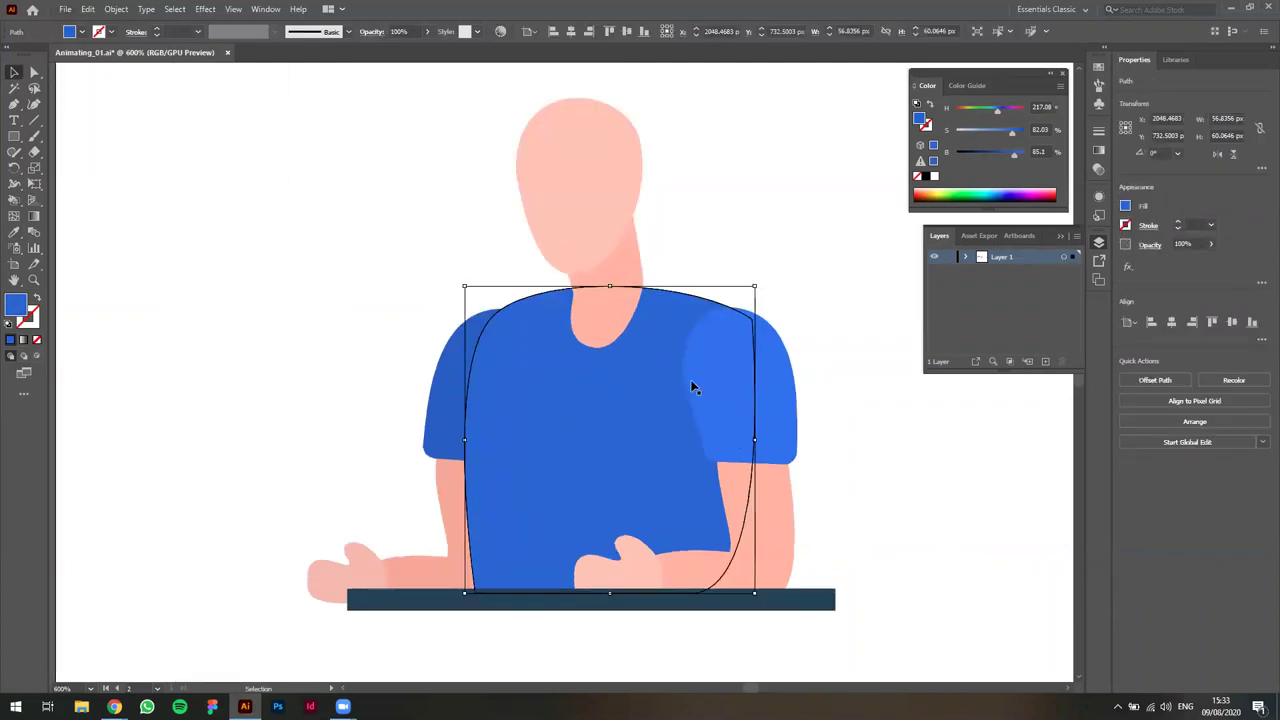
{"action": "key", "text": "a"}
{"action": "left_click", "coordinate": [495, 313]}
{"action": "left_click_drag", "start_coordinate": [495, 313], "coordinate": [517, 312]}
{"action": "left_click_drag", "start_coordinate": [479, 597], "coordinate": [516, 593]}
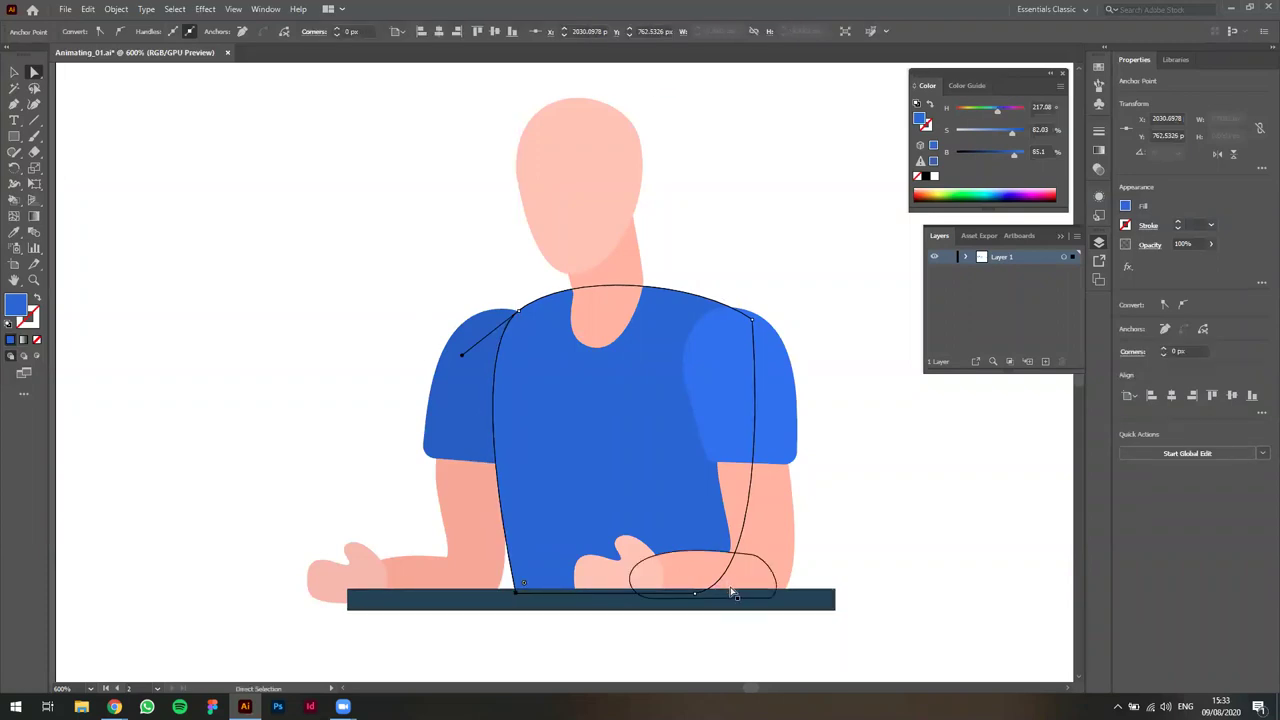
Narrow the torso on the near-arm side by moving its shoulder and hem anchor points inward.
{"action": "left_click", "coordinate": [751, 320]}
{"action": "left_click_drag", "start_coordinate": [748, 318], "coordinate": [713, 309]}
{"action": "left_click_drag", "start_coordinate": [698, 599], "coordinate": [681, 594]}
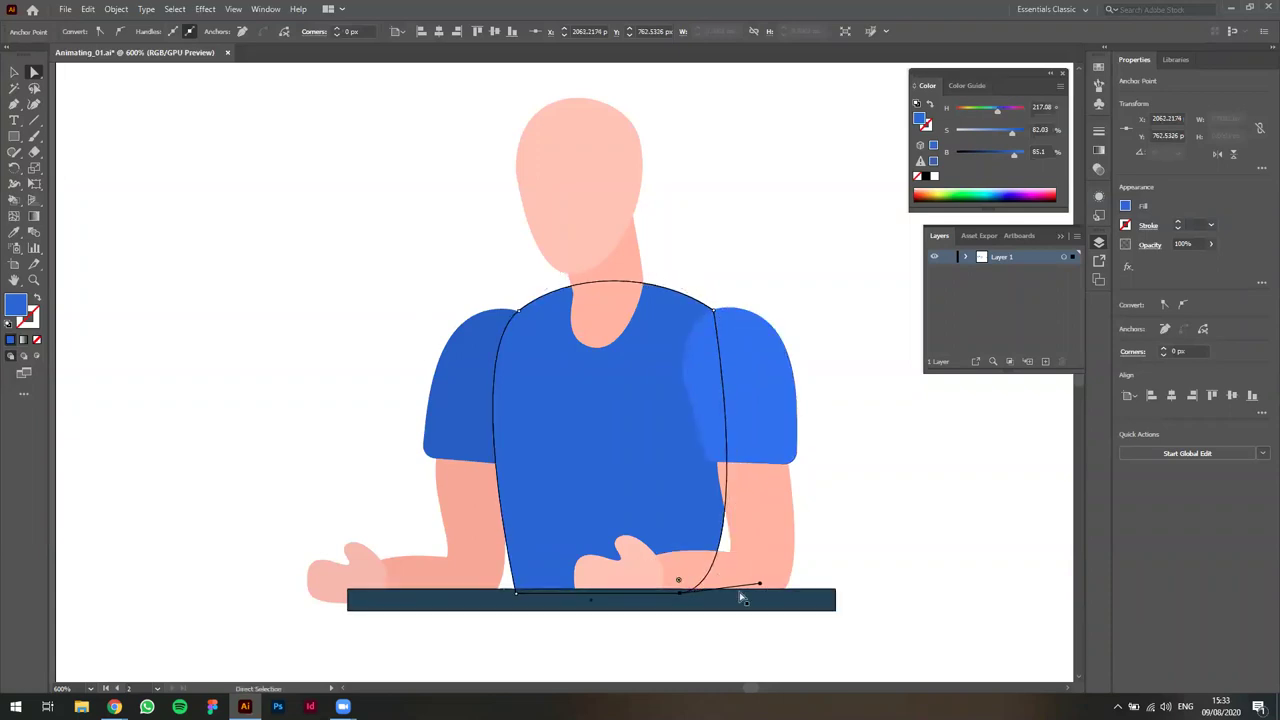
{"action": "left_click_drag", "start_coordinate": [760, 584], "coordinate": [770, 591]}
{"action": "key", "text": "v"}
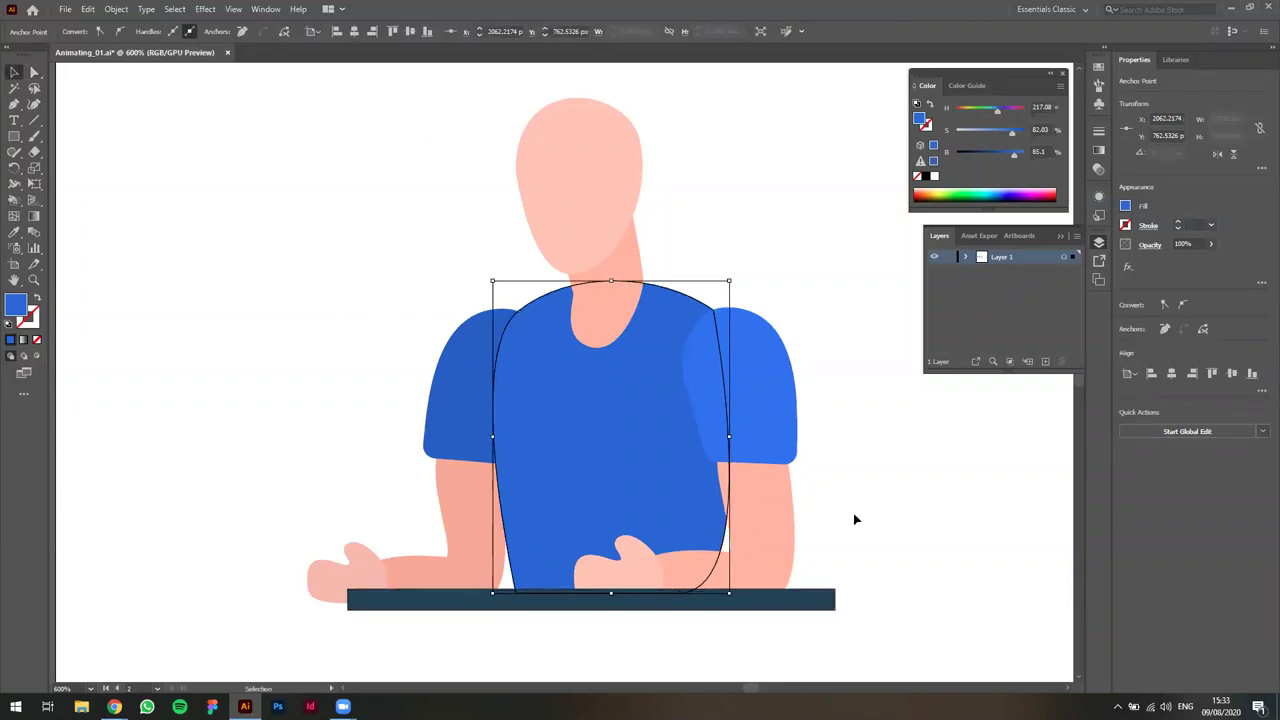
{"action": "left_click", "coordinate": [855, 519]}
Try to scale down and shift the near sleeve, upper arm and hand toward the torso, and undo the attempt.
{"action": "left_click", "coordinate": [757, 428]}
{"action": "left_click", "coordinate": [740, 537], "text": "shift"}
{"action": "left_click_drag", "start_coordinate": [783, 467], "coordinate": [769, 466]}
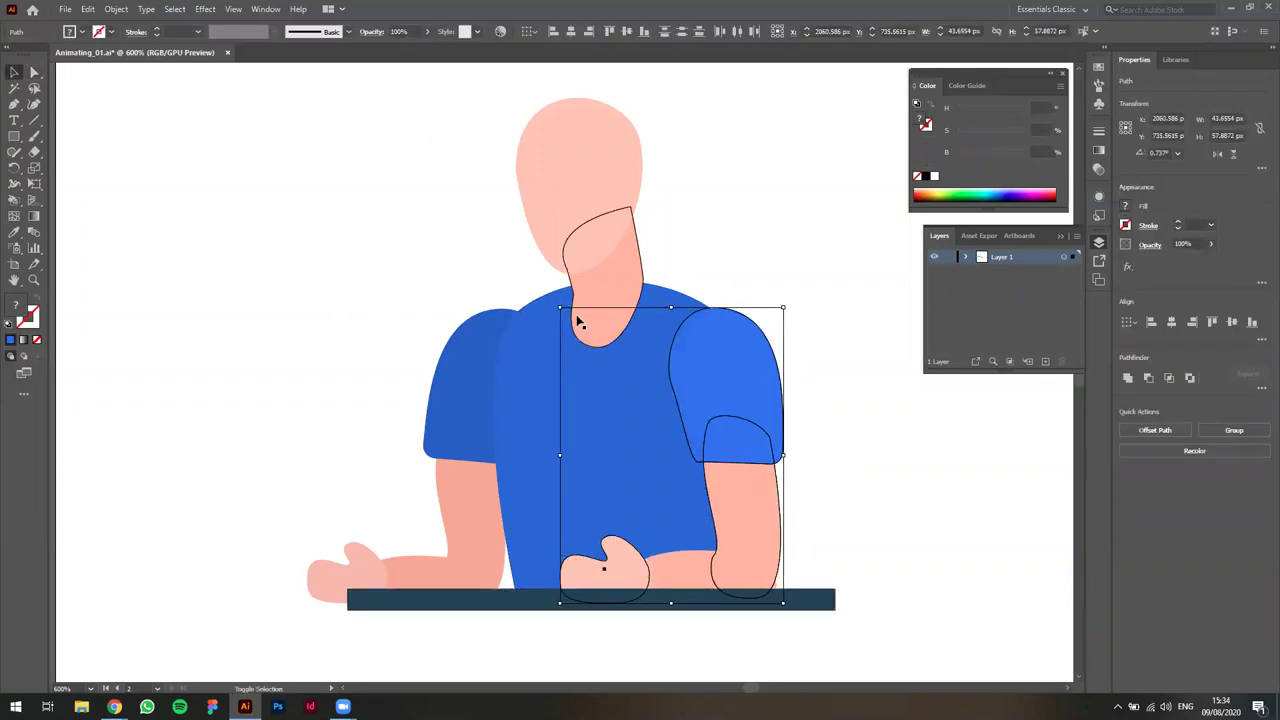
{"action": "left_click_drag", "start_coordinate": [559, 308], "coordinate": [578, 331]}
{"action": "left_click_drag", "start_coordinate": [765, 413], "coordinate": [739, 382]}
{"action": "left_click", "coordinate": [837, 383]}
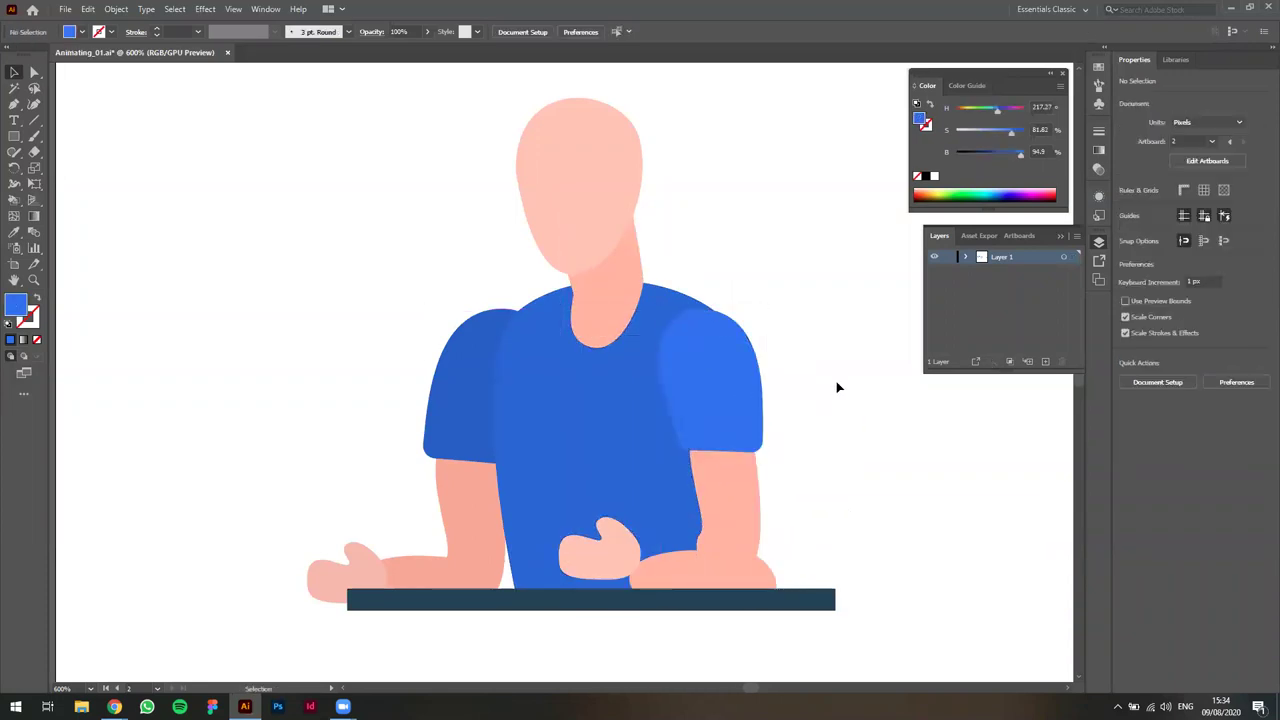
{"action": "key", "text": "ctrl+z"}
{"action": "key", "text": "ctrl+z"}
{"action": "key", "text": "ctrl+z"}
{"action": "key", "text": "ctrl+z"}
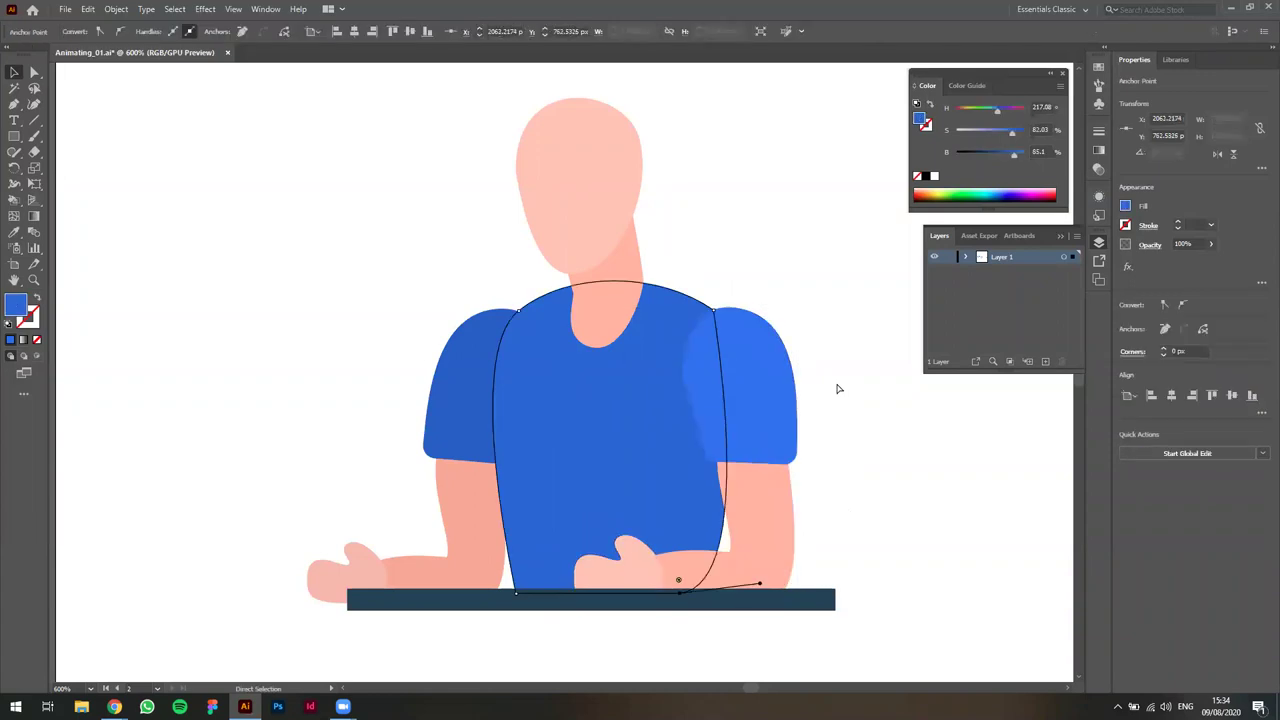
Scale down the near sleeve, upper arm, forearm and hand together and move them in against the narrowed torso.
{"action": "left_click", "coordinate": [814, 410]}
{"action": "left_click", "coordinate": [774, 428]}
{"action": "left_click", "coordinate": [760, 520], "text": "shift"}
{"action": "left_click", "coordinate": [646, 583], "text": "shift"}
{"action": "left_click", "coordinate": [709, 575], "text": "shift"}
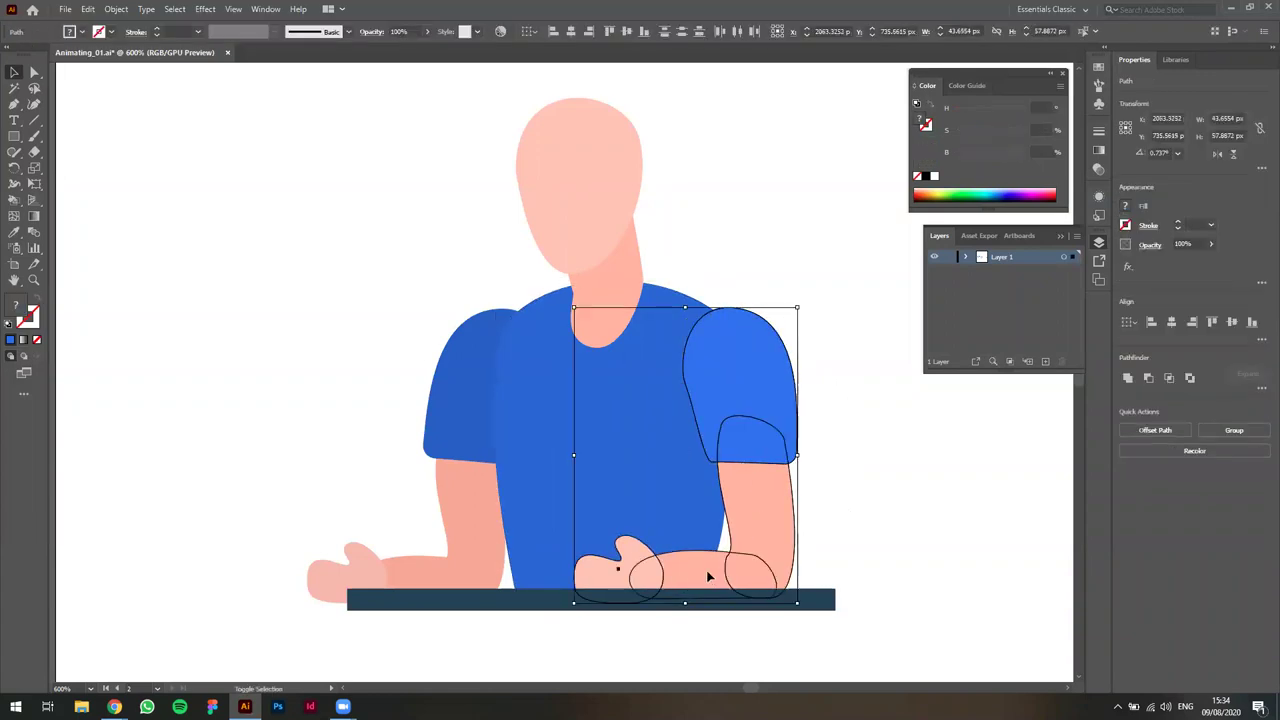
{"action": "left_click_drag", "start_coordinate": [574, 308], "coordinate": [601, 344]}
{"action": "left_click_drag", "start_coordinate": [738, 398], "coordinate": [710, 365]}
{"action": "left_click", "coordinate": [861, 381]}
{"action": "left_click", "coordinate": [861, 387]}
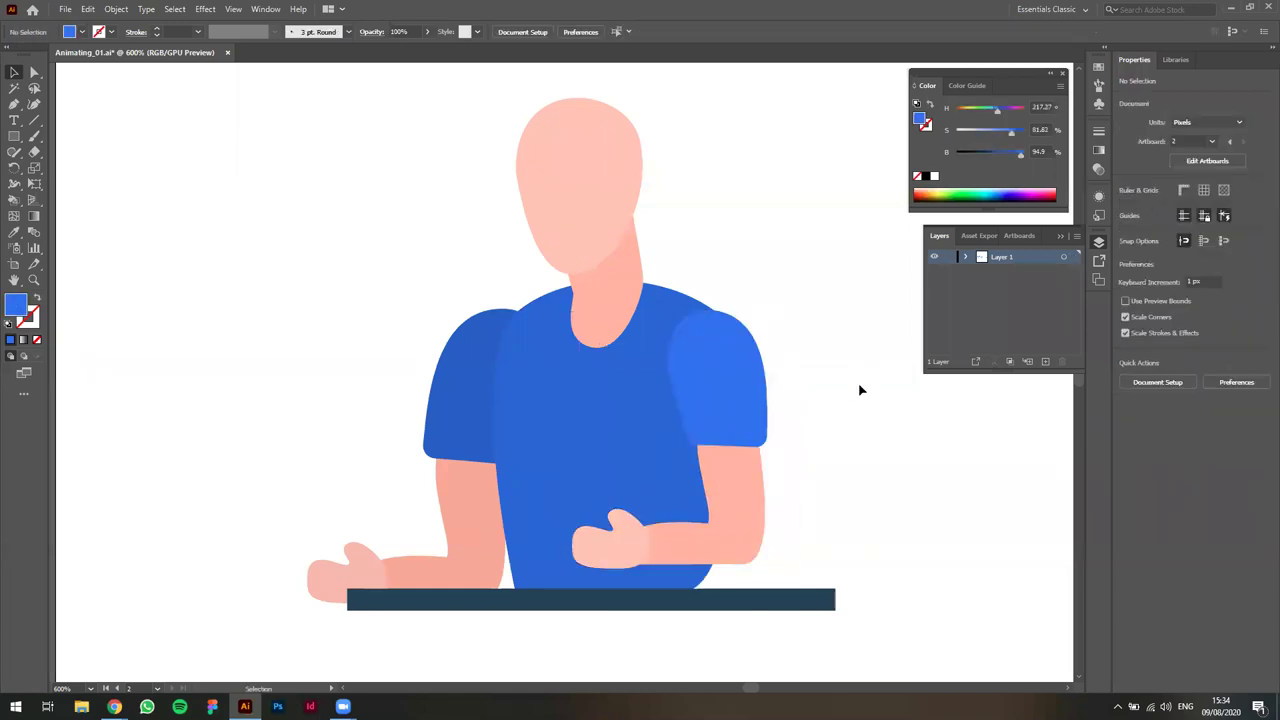
Lower the near forearm and hand onto the tabletop.
{"action": "scroll", "coordinate": [783, 540], "scroll_direction": "up", "scroll_amount": 1}
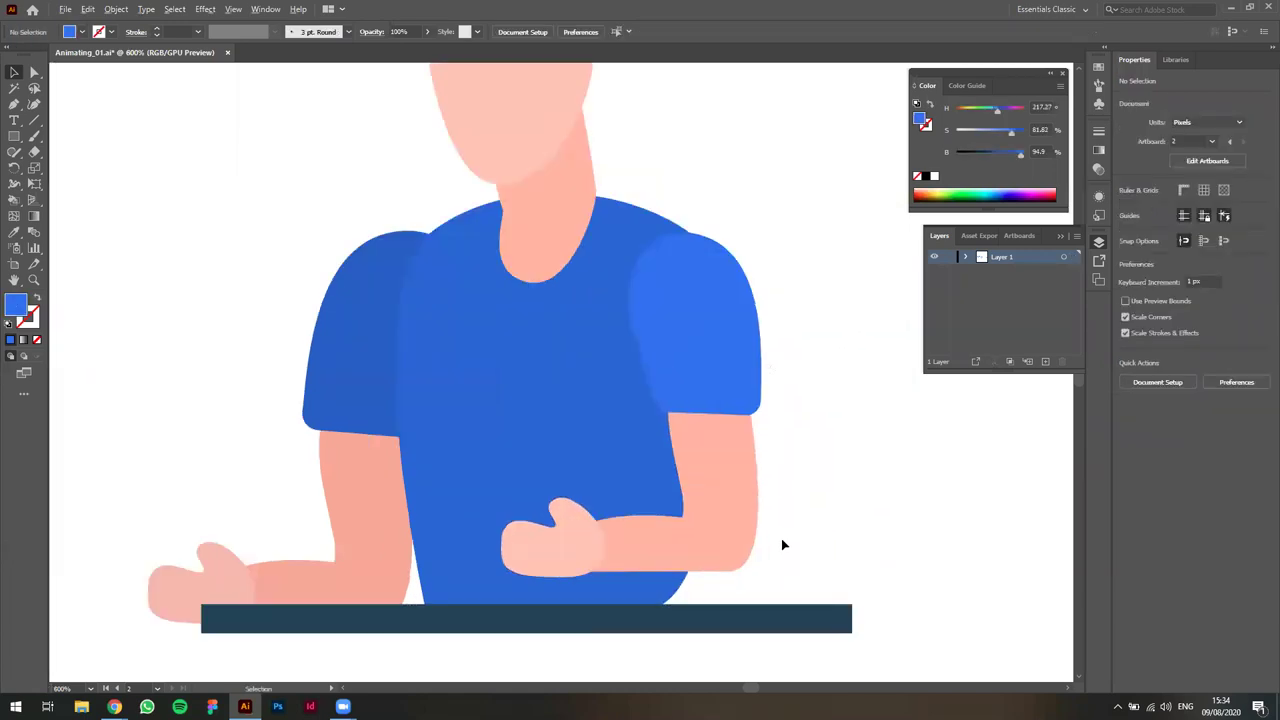
{"action": "left_click", "coordinate": [681, 547]}
{"action": "left_click_drag", "start_coordinate": [681, 547], "coordinate": [658, 583]}
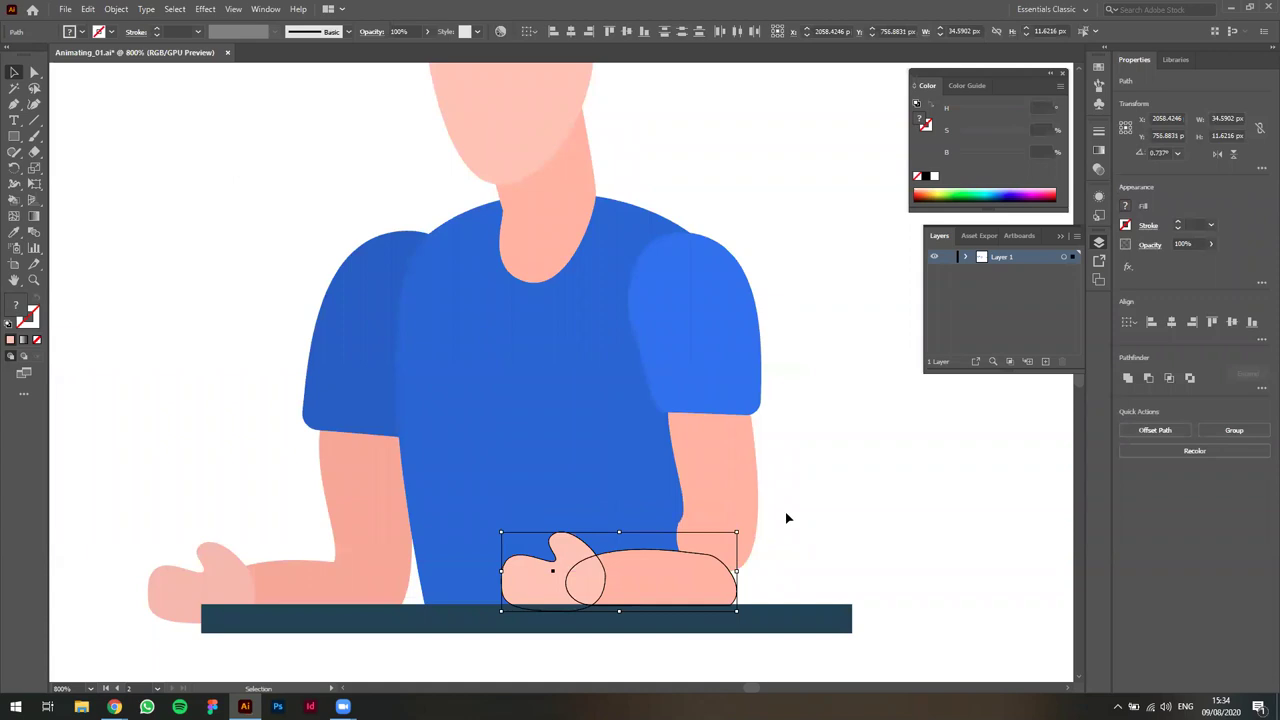
Stretch the near upper arm's elbow anchor point down to the tabletop, making the arm about 36.3 px tall.
{"action": "key", "text": "a"}
{"action": "left_click", "coordinate": [736, 541]}
{"action": "left_click", "coordinate": [679, 523]}
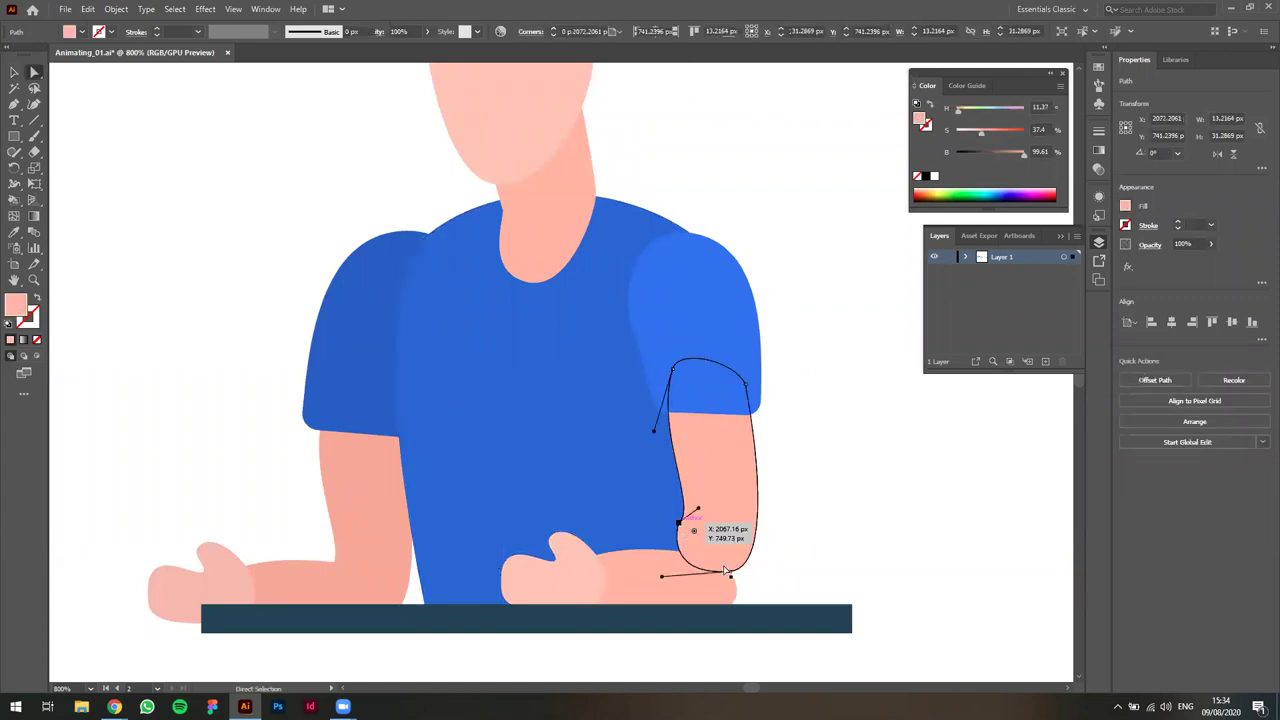
{"action": "left_click_drag", "start_coordinate": [730, 573], "coordinate": [732, 610]}
{"action": "left_click", "coordinate": [863, 543]}
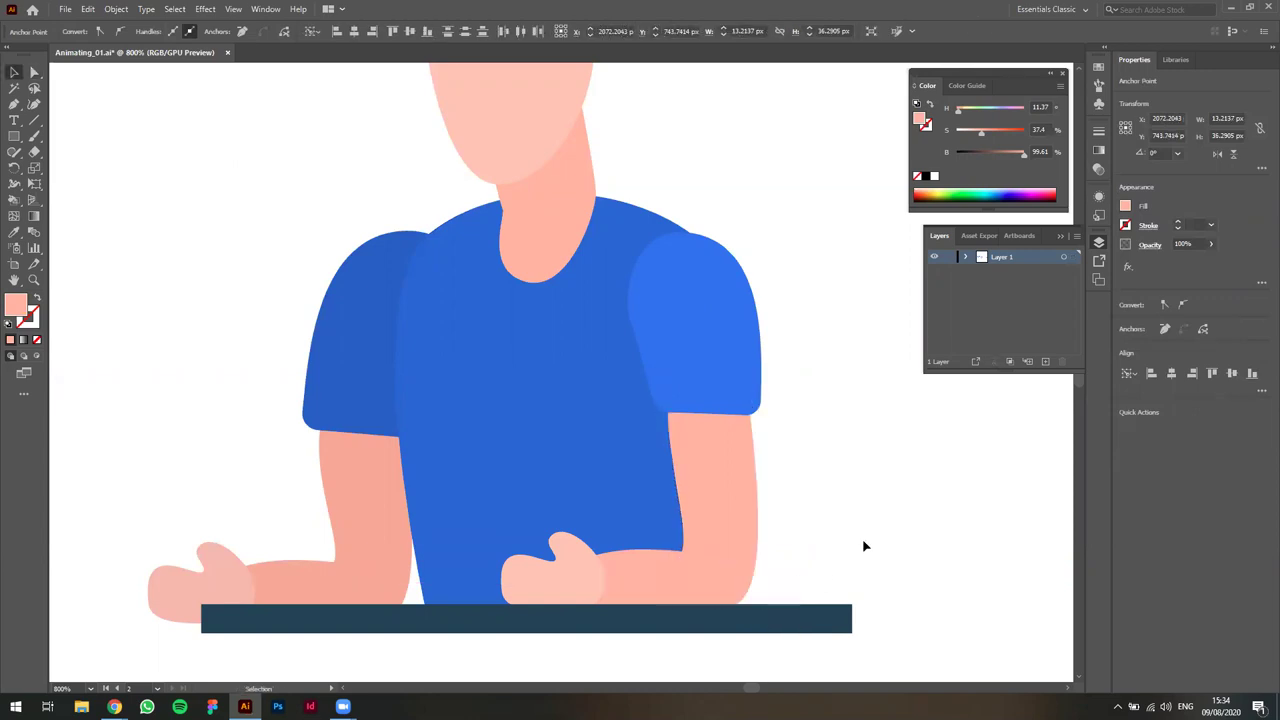
{"action": "key", "text": "v"}
Delete the old far sleeve, arm and hand.
{"action": "scroll", "coordinate": [908, 543], "scroll_direction": "down", "scroll_amount": 2}
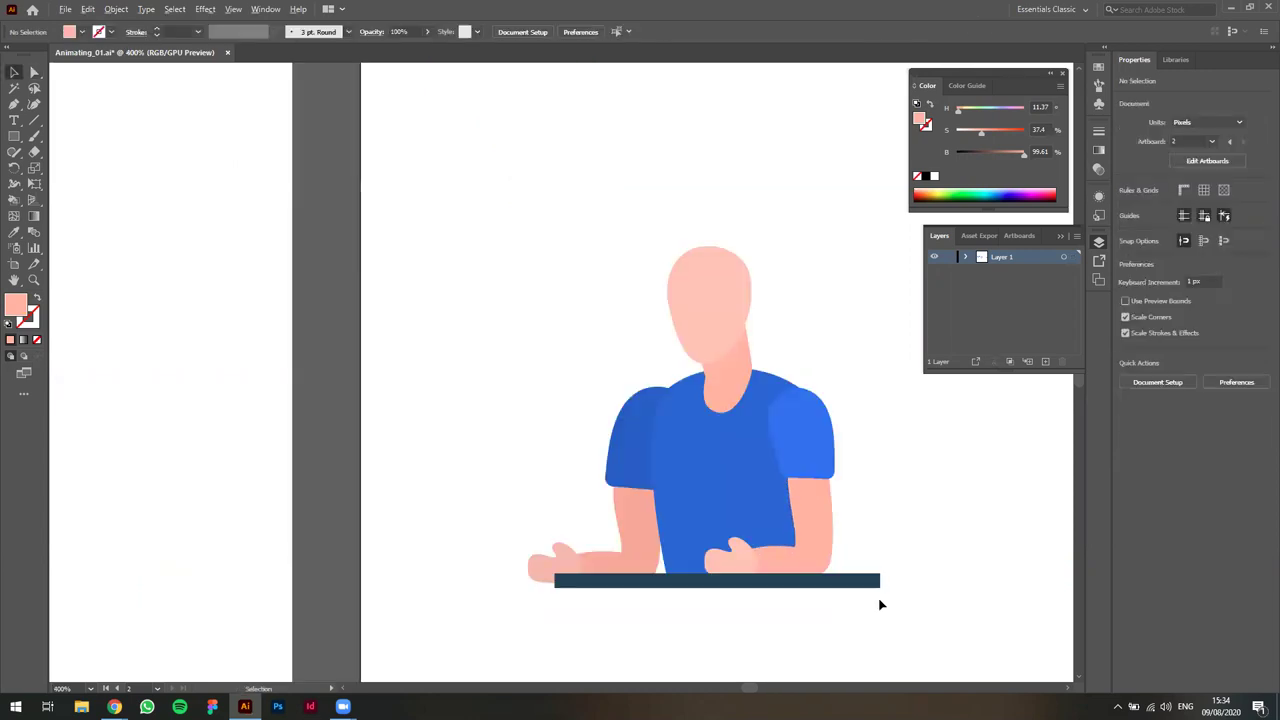
{"action": "left_click", "coordinate": [633, 565]}
{"action": "key", "text": "Delete"}
Duplicate the near sleeve, upper arm, forearm and hand onto the far side of the torso.
{"action": "left_click", "coordinate": [745, 558]}
{"action": "left_click", "coordinate": [779, 566]}
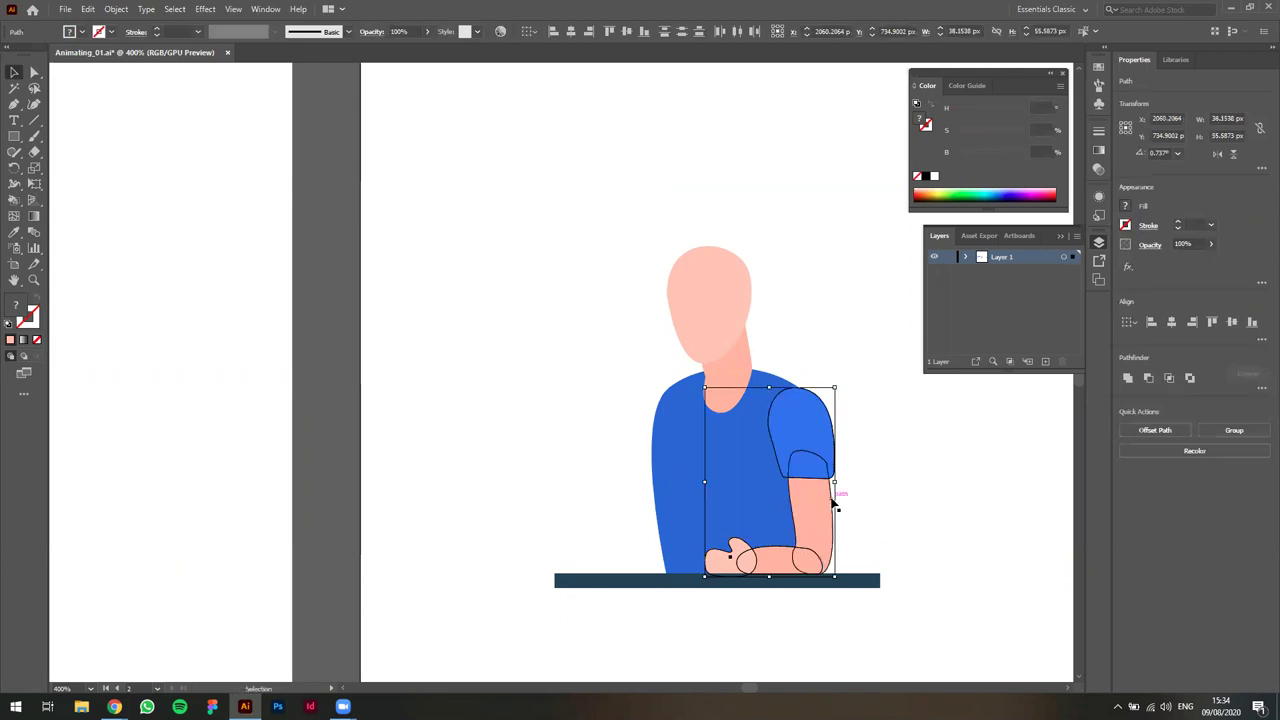
{"action": "left_click", "coordinate": [830, 460], "text": "shift"}
{"action": "left_click", "coordinate": [979, 471]}
{"action": "left_click", "coordinate": [809, 449]}
{"action": "left_click", "coordinate": [806, 514], "text": "shift"}
{"action": "left_click", "coordinate": [753, 566], "text": "shift"}
{"action": "left_click", "coordinate": [724, 568], "text": "shift"}
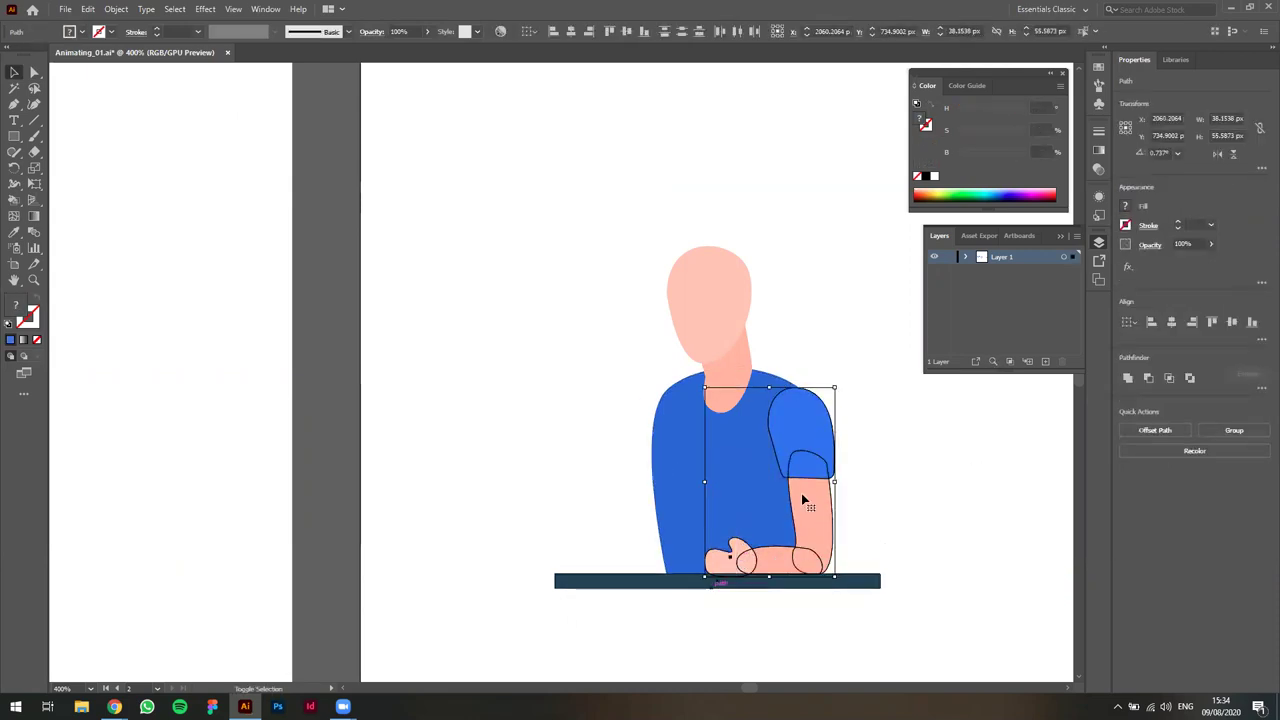
{"action": "left_click_drag", "start_coordinate": [812, 448], "coordinate": [661, 432]}
Flip the copied sleeve horizontally and send it to the back with the copied upper arm, forearm and hand.
{"action": "left_click", "coordinate": [614, 403]}
{"action": "left_click", "coordinate": [637, 419]}
{"action": "left_click", "coordinate": [1217, 153]}
{"action": "left_click", "coordinate": [663, 541], "text": "shift"}
{"action": "left_click", "coordinate": [626, 564], "text": "shift"}
{"action": "left_click", "coordinate": [586, 564], "text": "shift"}
{"action": "key", "text": "ctrl+shift+["}
{"action": "left_click", "coordinate": [586, 400]}
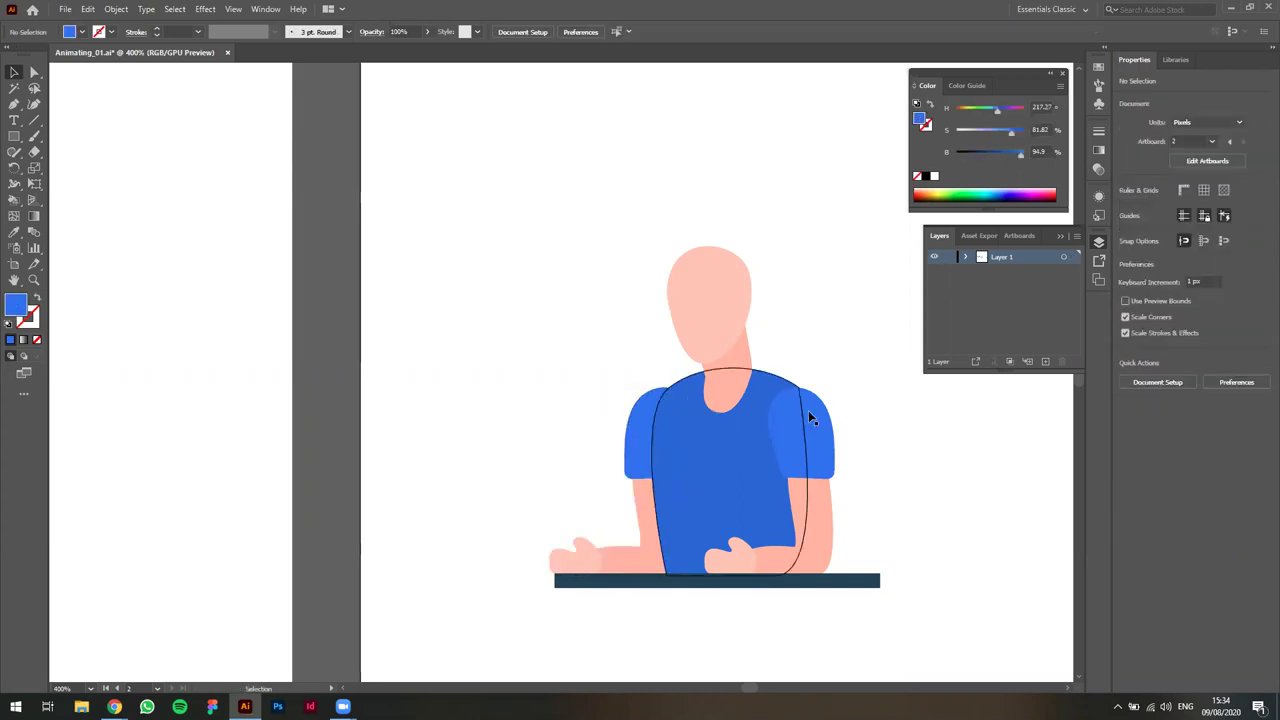
Scale the far sleeve down slightly and nudge it back into place at the shoulder.
{"action": "scroll", "coordinate": [970, 487], "scroll_direction": "down", "scroll_amount": 1}
{"action": "left_click_drag", "start_coordinate": [963, 527], "coordinate": [840, 481]}
{"action": "scroll", "coordinate": [786, 441], "scroll_direction": "up", "scroll_amount": 2}
{"action": "left_click", "coordinate": [405, 341]}
{"action": "left_click_drag", "start_coordinate": [383, 294], "coordinate": [390, 302]}
{"action": "left_click_drag", "start_coordinate": [409, 371], "coordinate": [401, 366]}
{"action": "key", "text": "ctrl+shift+a"}
Draw an ear ellipse about 5.3 by 7.8 px beside the head, filled with the face colour lightened to about 21% saturation.
{"action": "left_click_drag", "start_coordinate": [778, 343], "coordinate": [833, 469]}
{"action": "scroll", "coordinate": [788, 300], "scroll_direction": "down", "scroll_amount": 3}
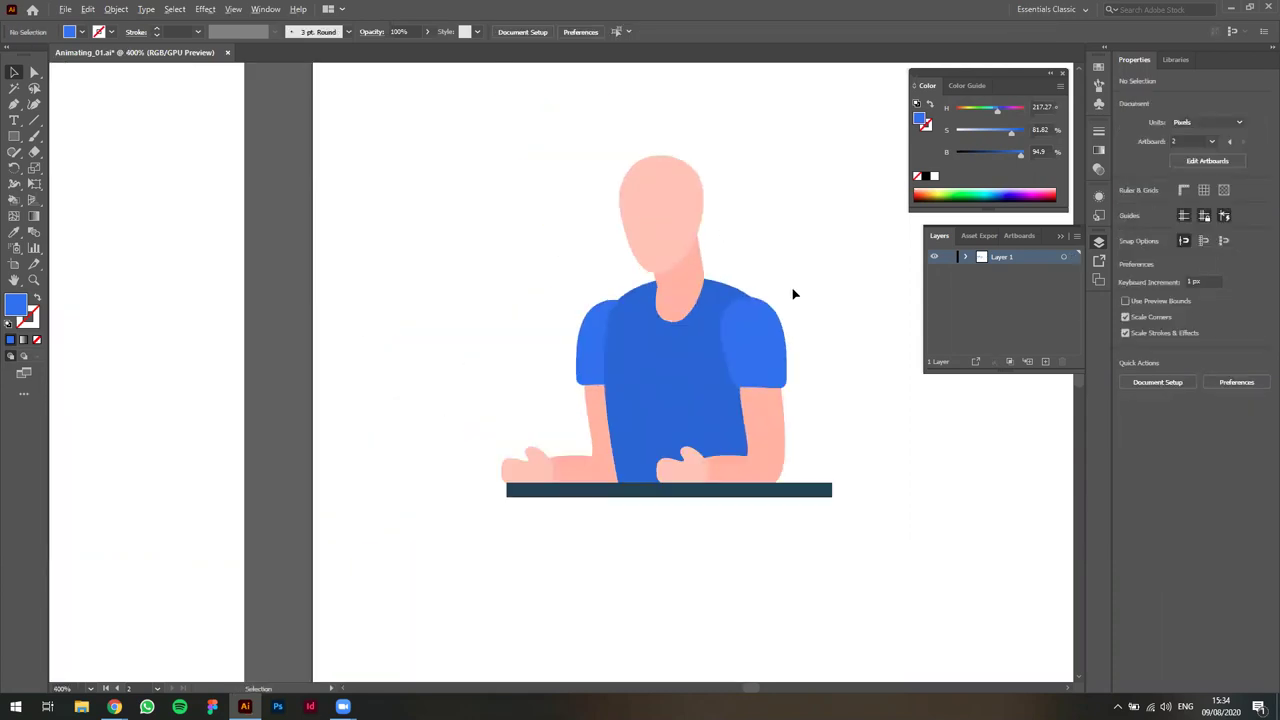
{"action": "left_click_drag", "start_coordinate": [724, 419], "coordinate": [806, 477]}
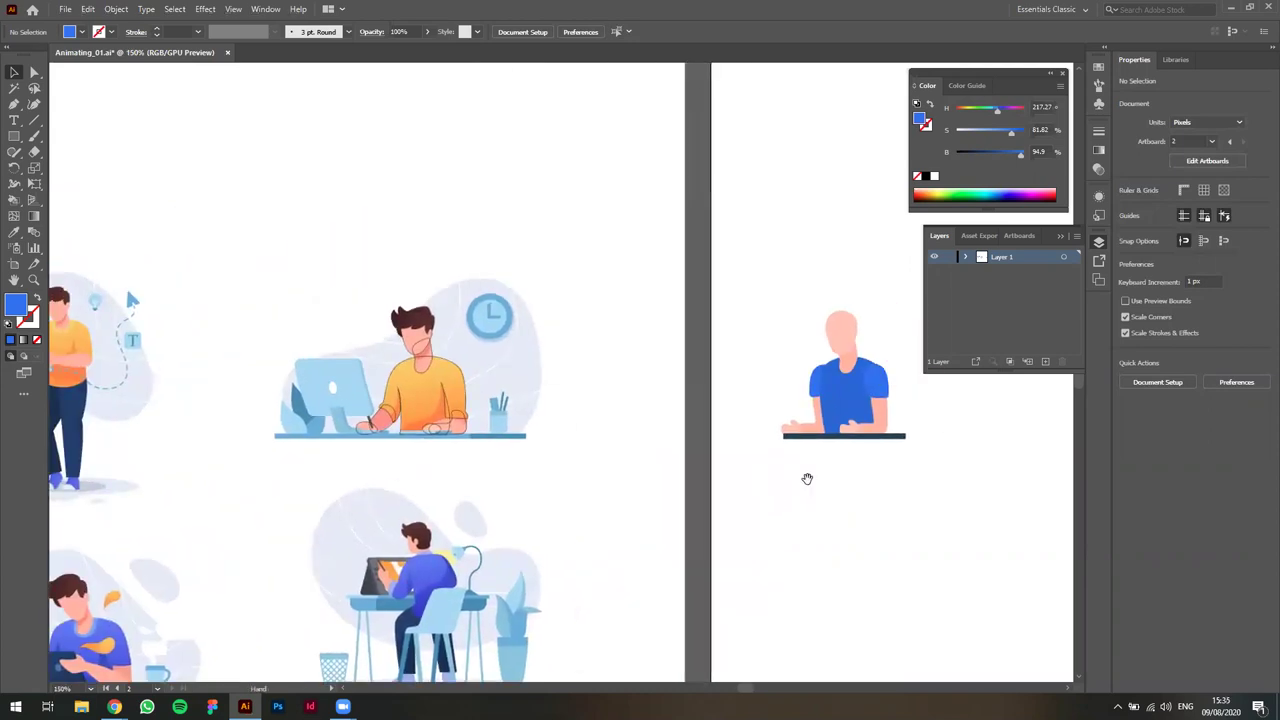
{"action": "scroll", "coordinate": [794, 380], "scroll_direction": "up", "scroll_amount": 5}
{"action": "left_click_drag", "start_coordinate": [231, 110], "coordinate": [222, 160]}
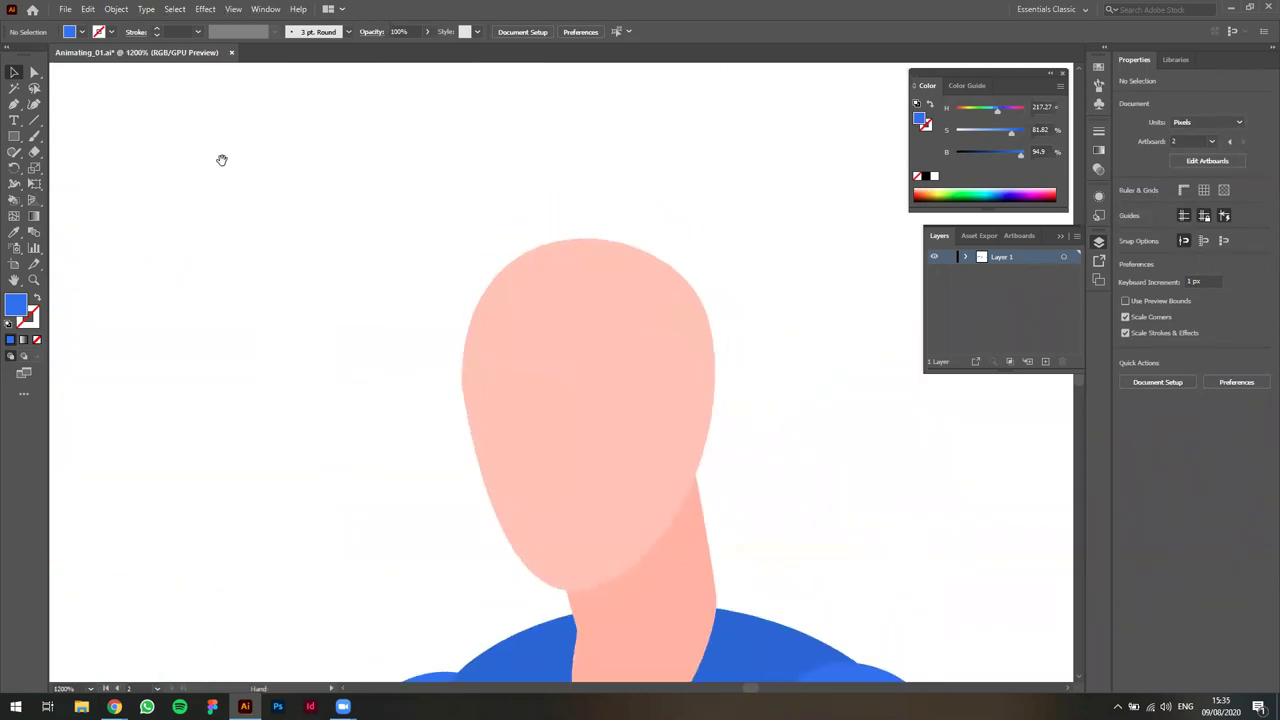
{"action": "left_click_drag", "start_coordinate": [22, 141], "coordinate": [100, 167]}
{"action": "left_click_drag", "start_coordinate": [775, 376], "coordinate": [720, 455]}
{"action": "key", "text": "i"}
{"action": "left_click", "coordinate": [616, 386]}
{"action": "key", "text": "v"}
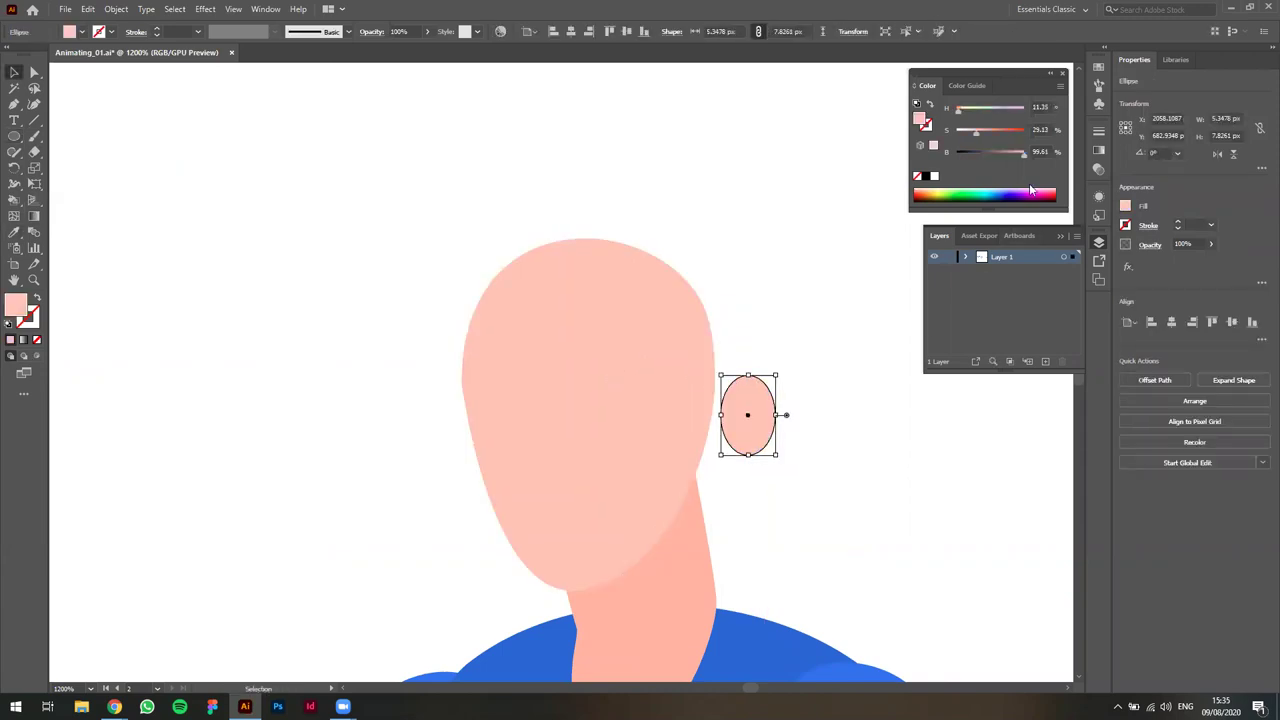
{"action": "left_click_drag", "start_coordinate": [977, 137], "coordinate": [970, 132]}
{"action": "left_click", "coordinate": [778, 366]}
Place the ear overlapping the head's edge above the neck and tilt it slightly.
{"action": "left_click_drag", "start_coordinate": [749, 429], "coordinate": [713, 429]}
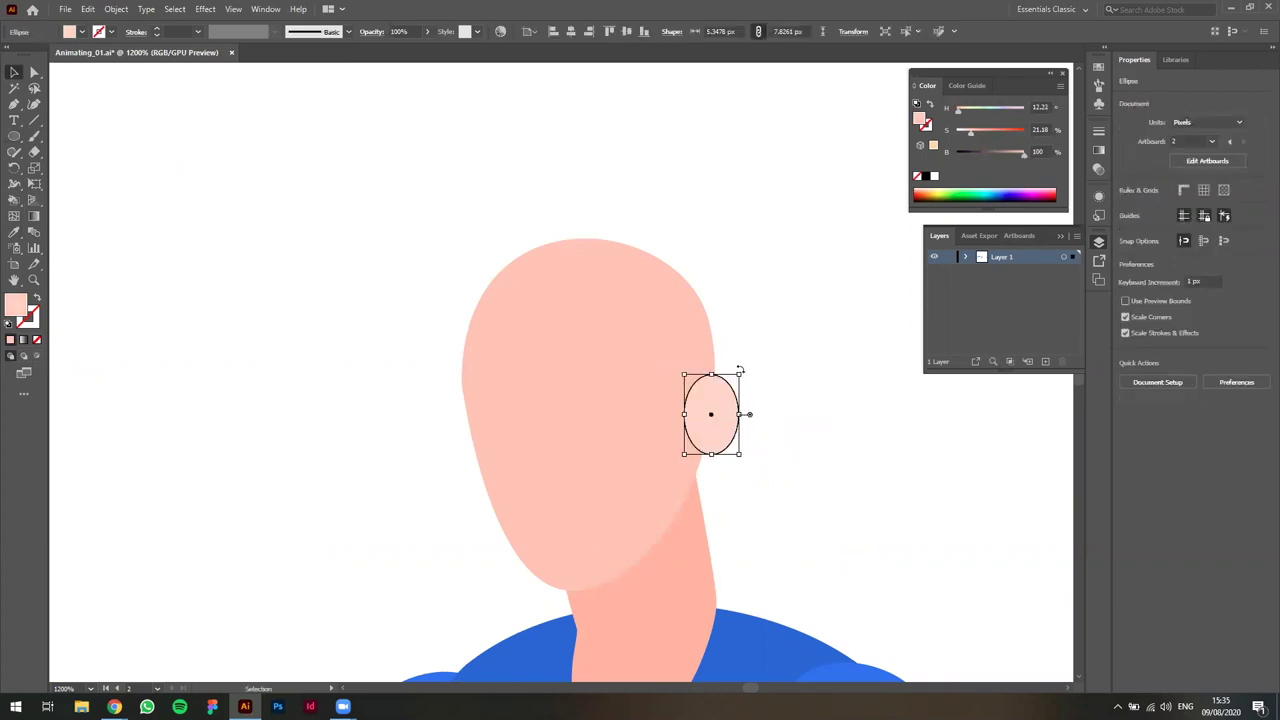
{"action": "left_click_drag", "start_coordinate": [743, 370], "coordinate": [728, 357]}
{"action": "left_click", "coordinate": [797, 340]}
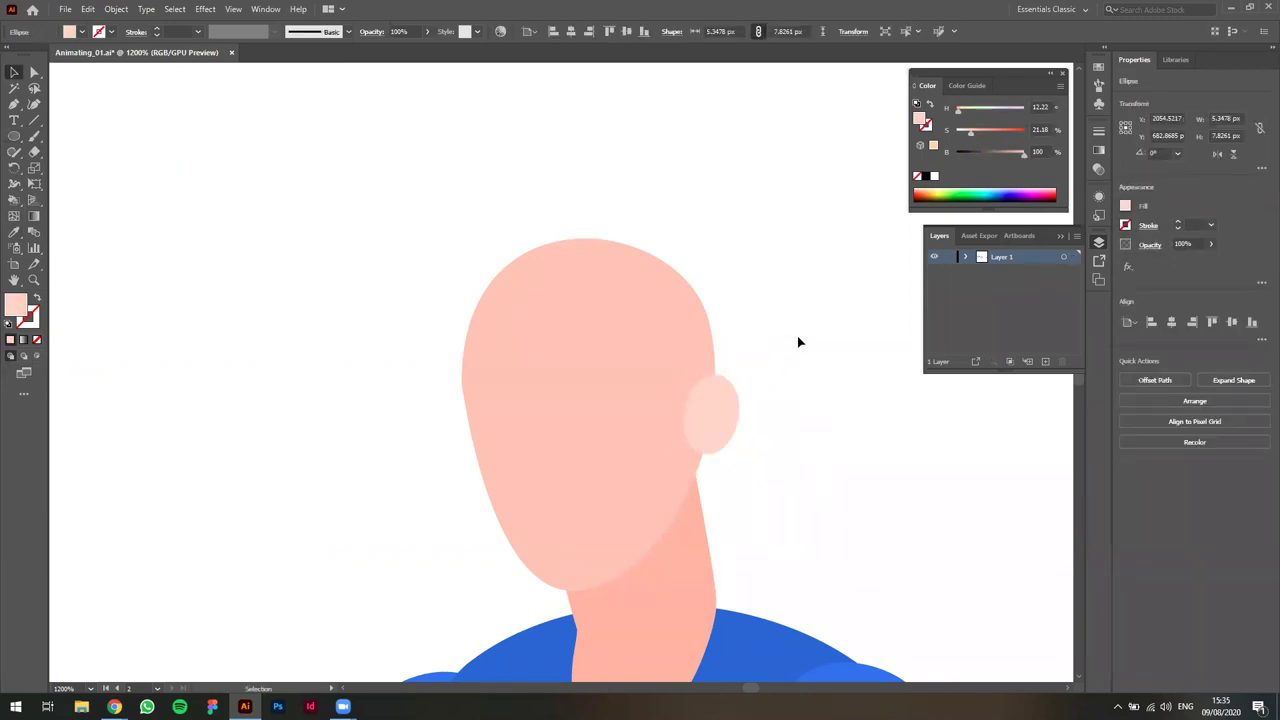
{"action": "left_click_drag", "start_coordinate": [724, 420], "coordinate": [726, 425]}
{"action": "left_click", "coordinate": [434, 620]}
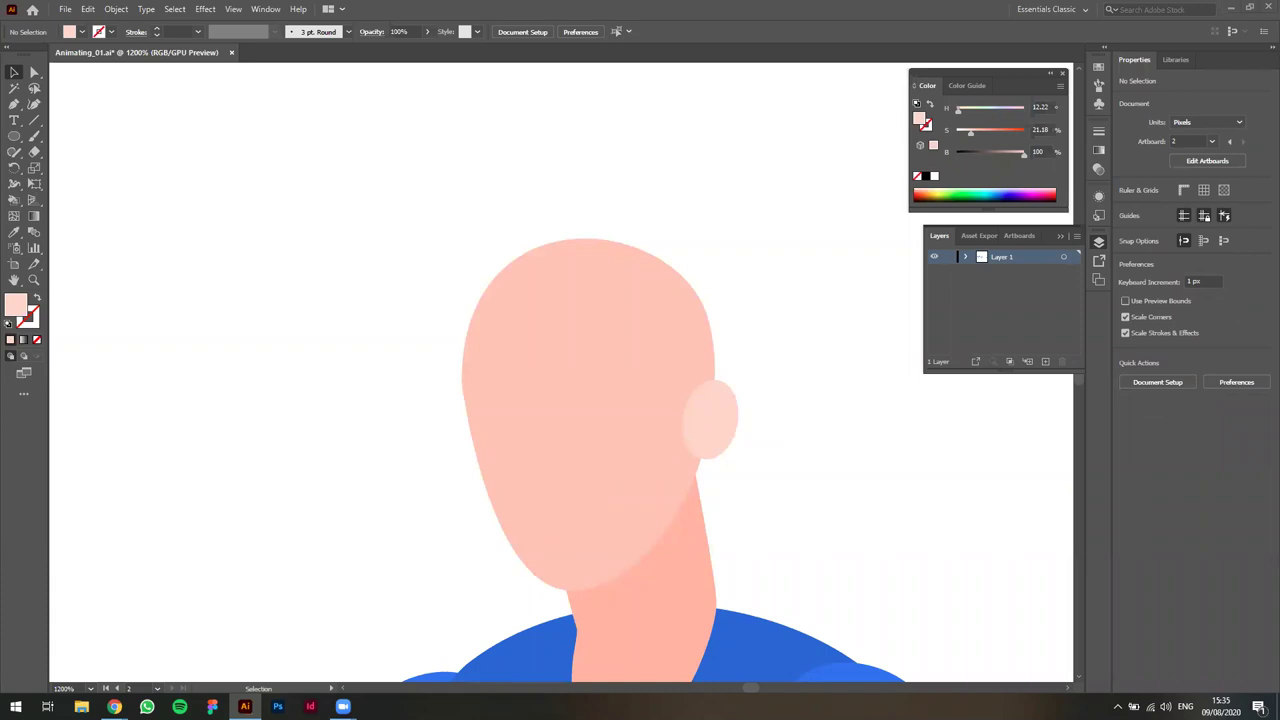
Scale the head down to about 23.6 by 32.9 px and shrink the neck slightly to match.
{"action": "scroll", "coordinate": [777, 357], "scroll_direction": "down", "scroll_amount": 6}
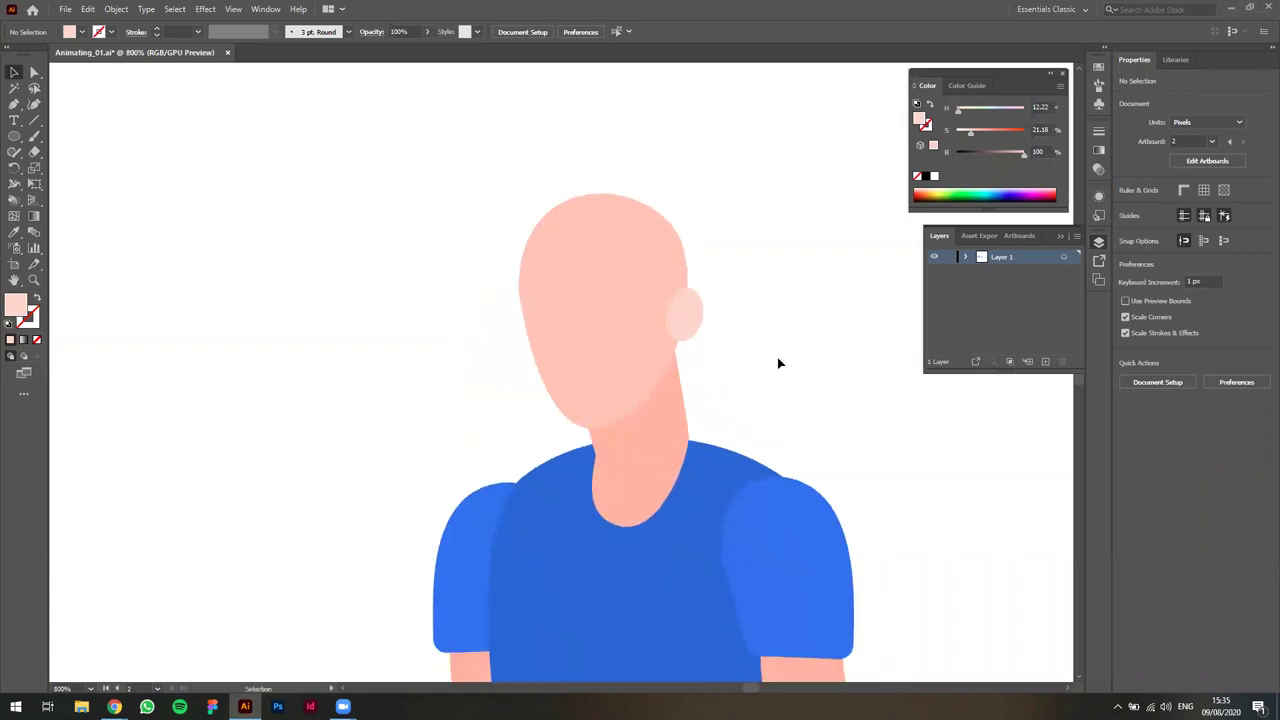
{"action": "scroll", "coordinate": [757, 337], "scroll_direction": "up", "scroll_amount": 3}
{"action": "left_click", "coordinate": [670, 323]}
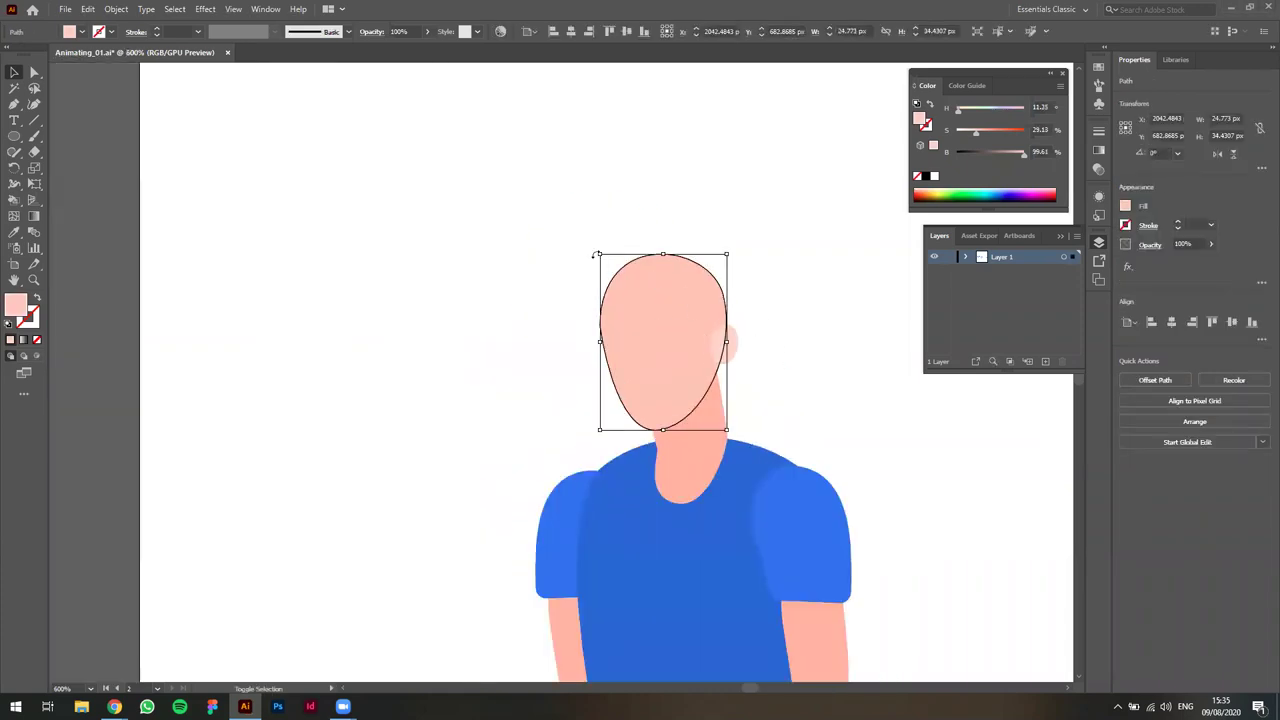
{"action": "left_click_drag", "start_coordinate": [599, 253], "coordinate": [605, 262]}
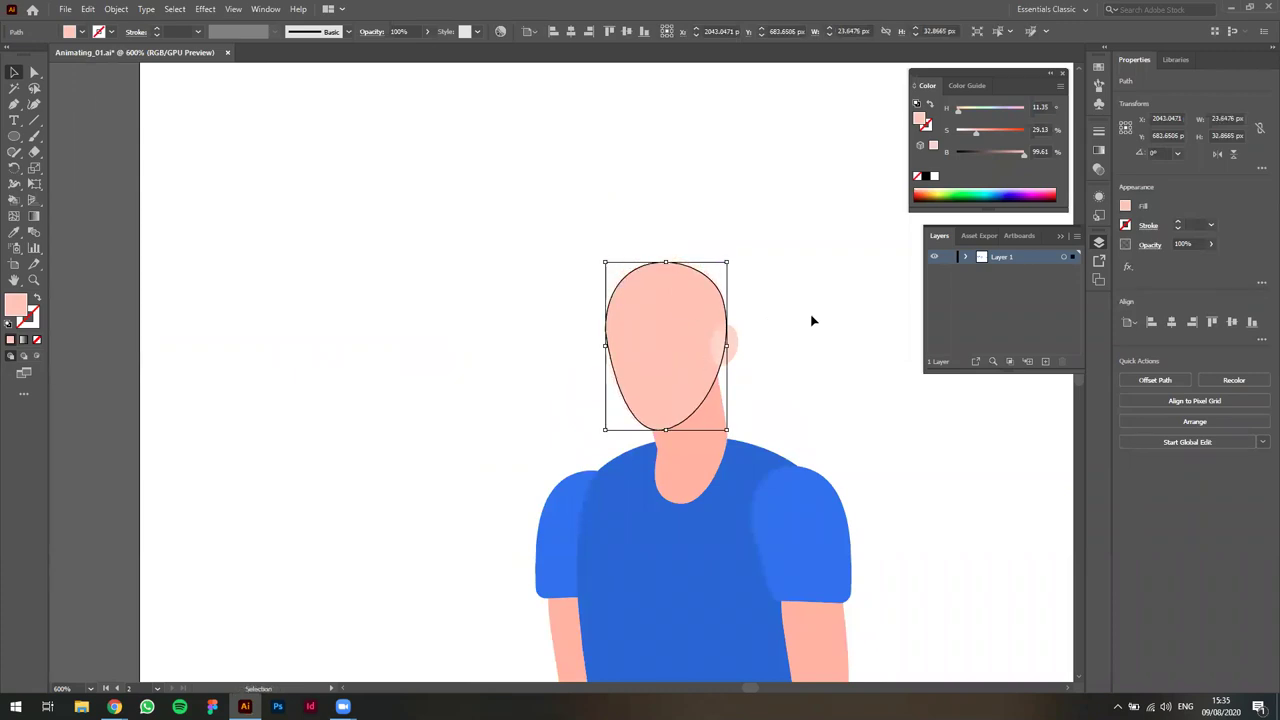
{"action": "left_click", "coordinate": [703, 429]}
{"action": "left_click_drag", "start_coordinate": [682, 369], "coordinate": [686, 366]}
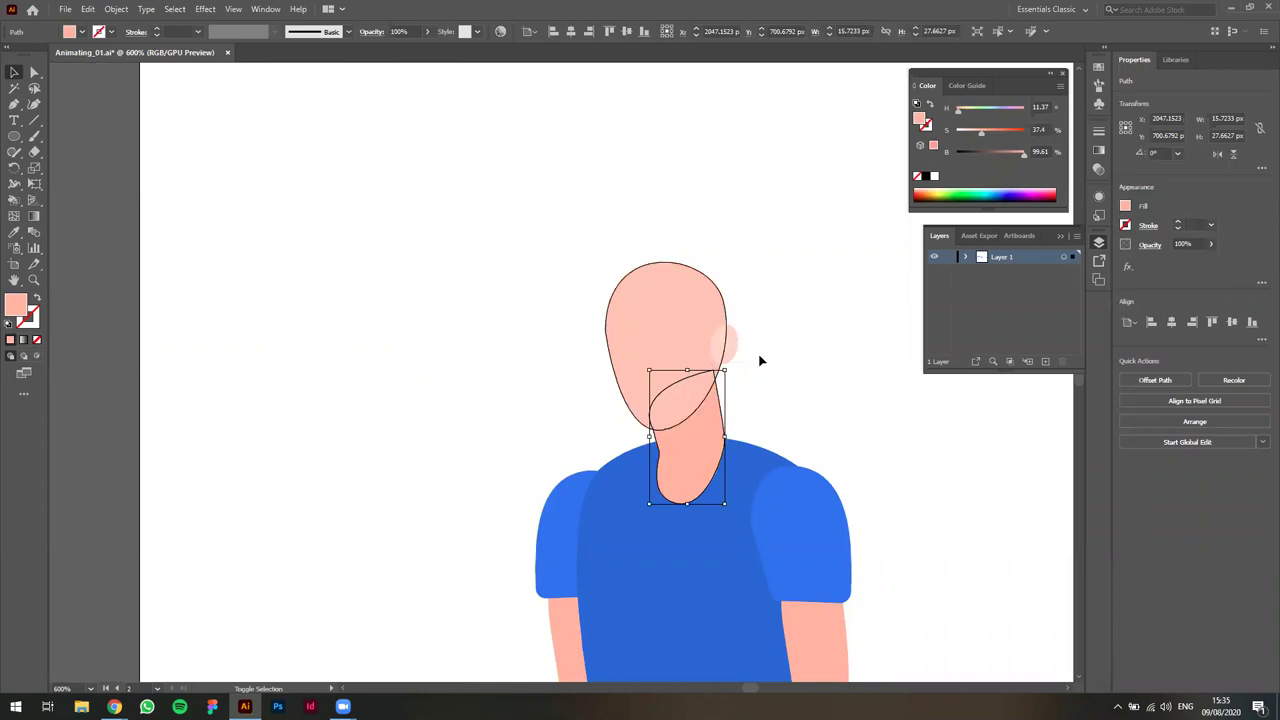
{"action": "left_click", "coordinate": [837, 351]}
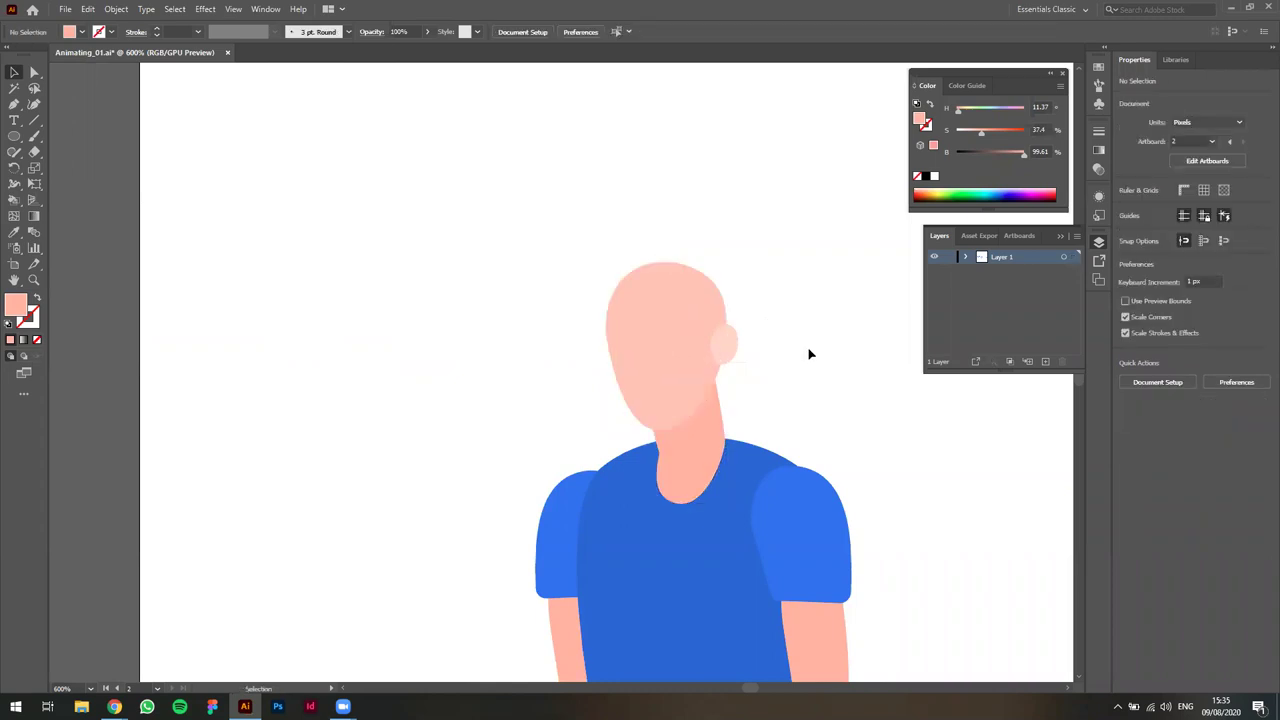
Nudge the ear slightly outward along the head's edge.
{"action": "left_click_drag", "start_coordinate": [684, 371], "coordinate": [733, 353]}
{"action": "left_click", "coordinate": [749, 354]}
{"action": "left_click", "coordinate": [865, 392]}
Start the hair outline with the Pen tool where head and ear meet, curving along the ear's inner edge, and set its fill brightness to 0%.
{"action": "scroll", "coordinate": [764, 367], "scroll_direction": "up", "scroll_amount": 2}
{"action": "scroll", "coordinate": [773, 368], "scroll_direction": "down", "scroll_amount": 2}
{"action": "scroll", "coordinate": [790, 440], "scroll_direction": "up", "scroll_amount": 1}
{"action": "scroll", "coordinate": [794, 449], "scroll_direction": "up", "scroll_amount": 2}
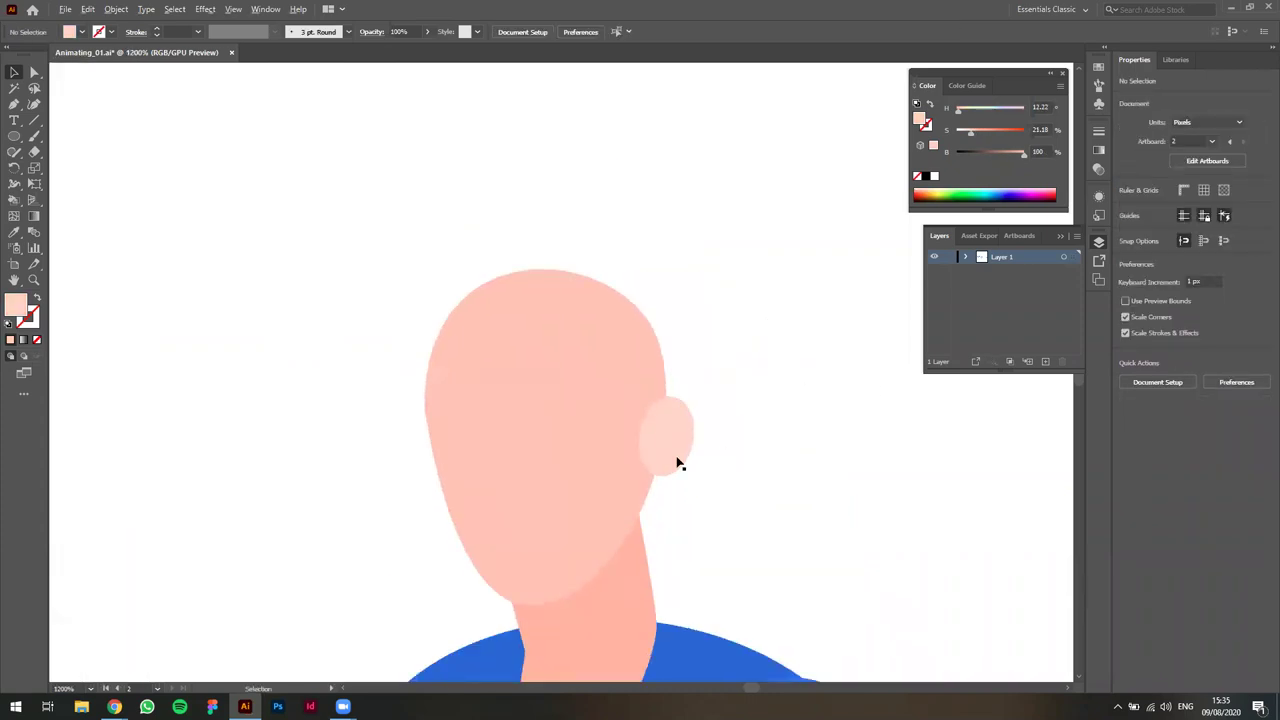
{"action": "key", "text": "p"}
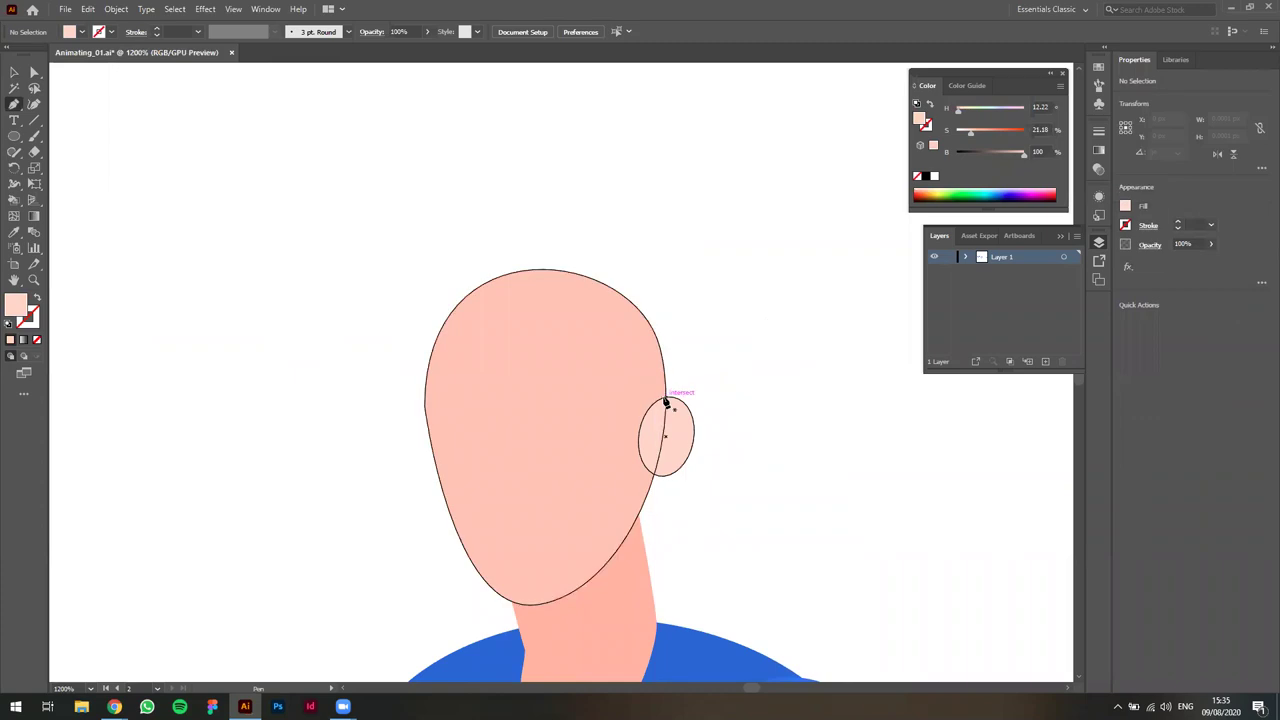
{"action": "left_click", "coordinate": [666, 397]}
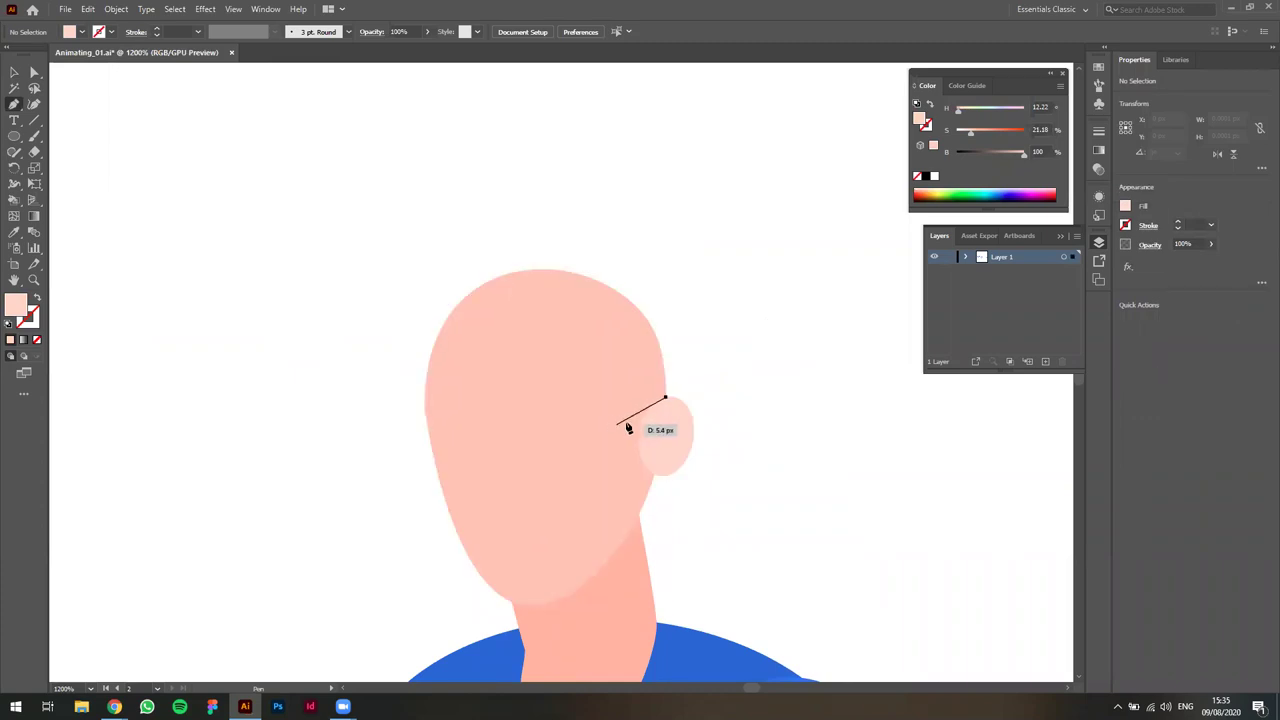
{"action": "left_click_drag", "start_coordinate": [633, 420], "coordinate": [633, 440]}
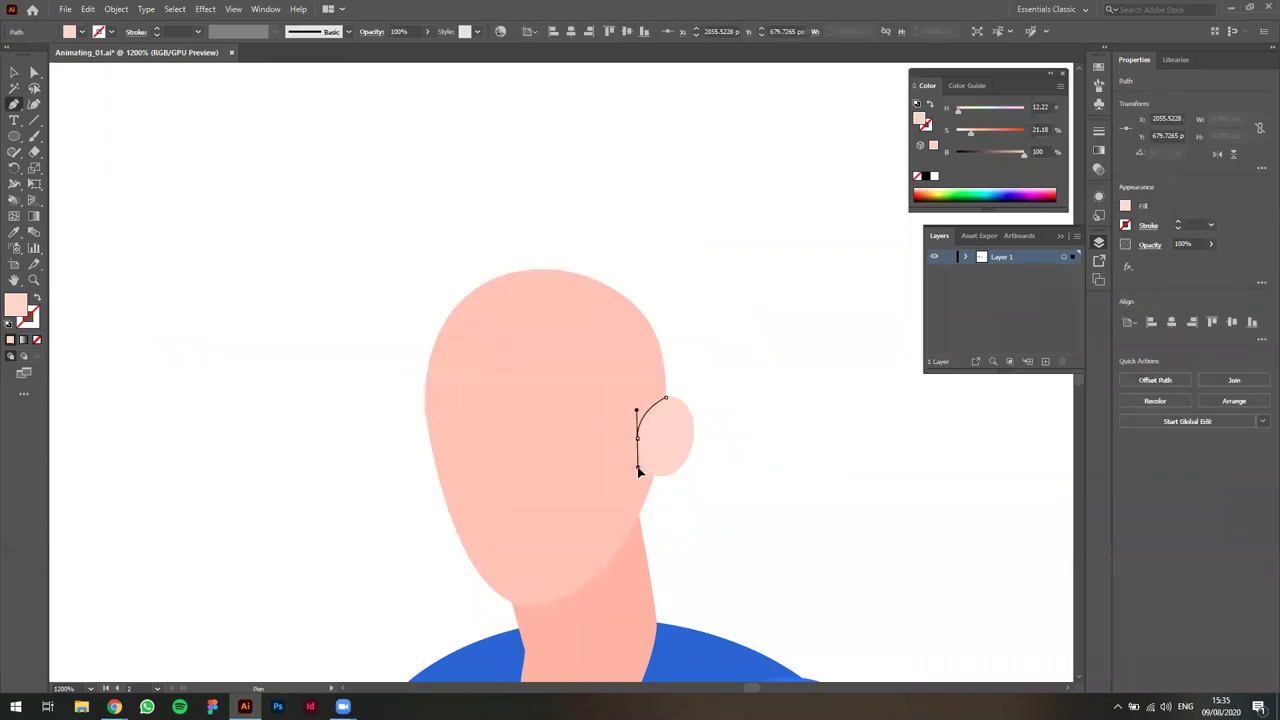
{"action": "left_click_drag", "start_coordinate": [997, 155], "coordinate": [955, 152]}
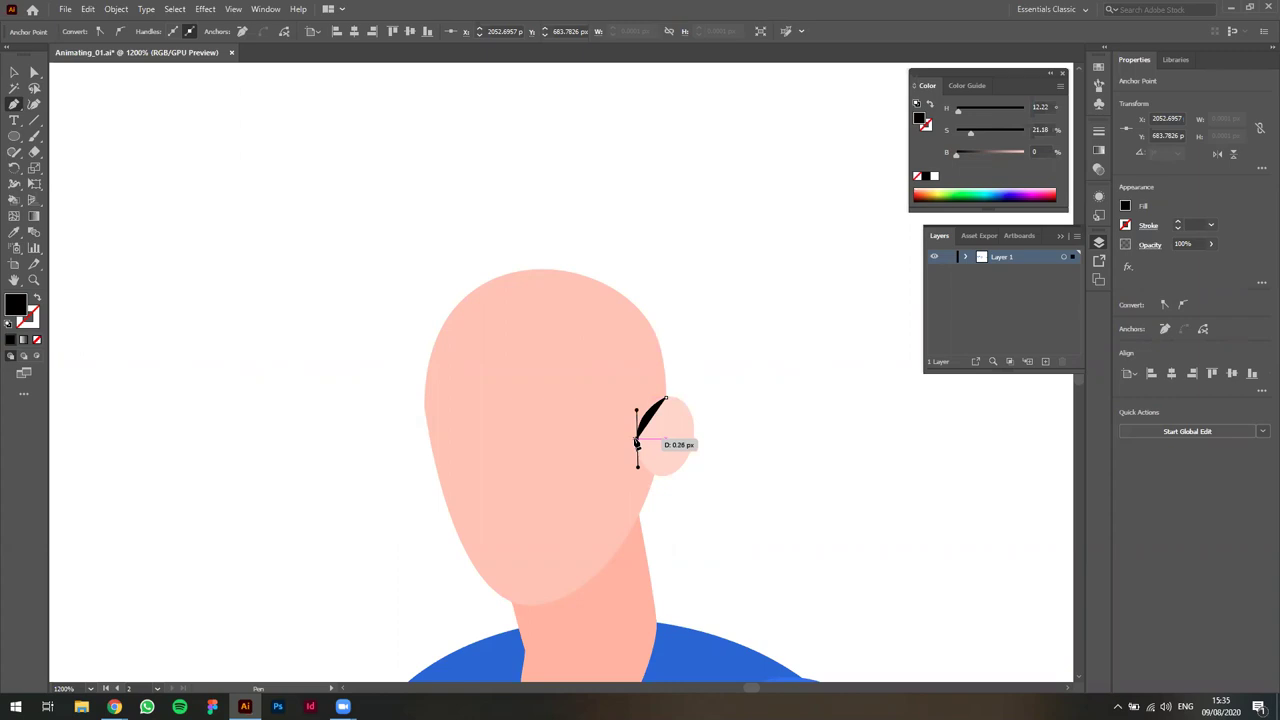
Complete the hair shape with a short sideburn, a curved fringe, a quiff swept beyond the forehead and a rounded back closing at the ear.
{"action": "left_click", "coordinate": [622, 438]}
{"action": "left_click_drag", "start_coordinate": [593, 368], "coordinate": [560, 352]}
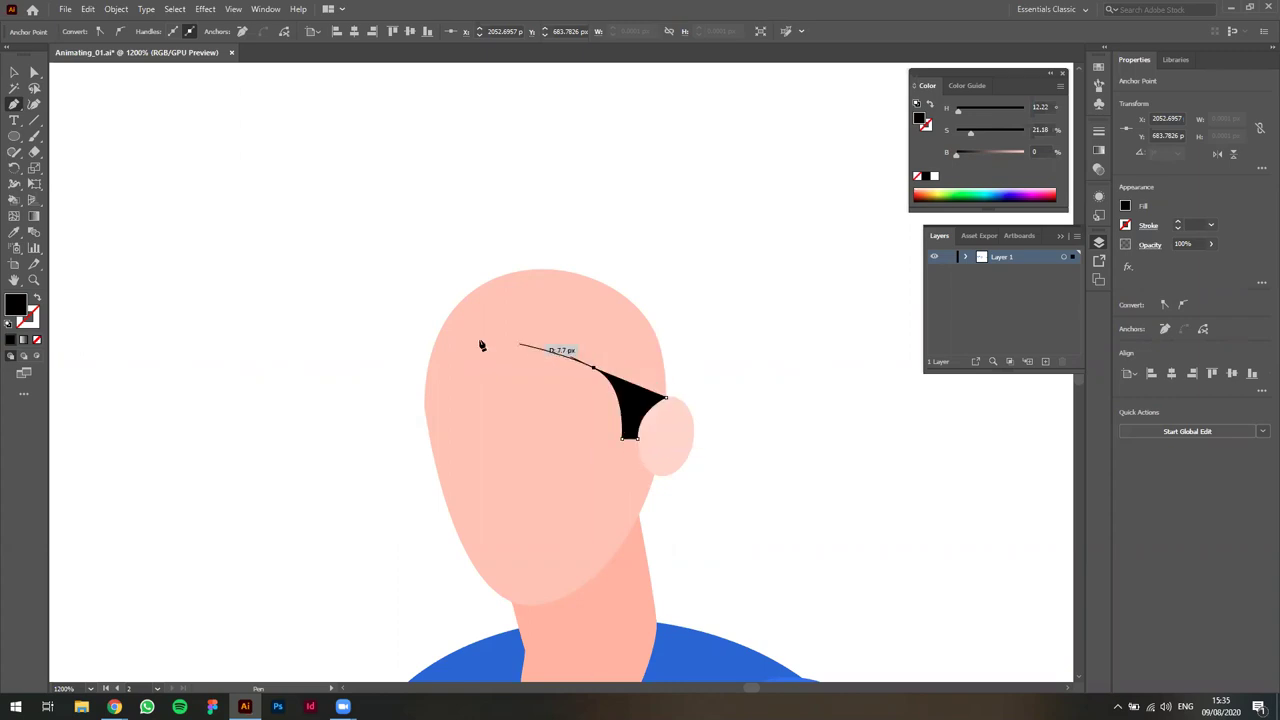
{"action": "left_click_drag", "start_coordinate": [370, 378], "coordinate": [292, 354]}
{"action": "left_click_drag", "start_coordinate": [297, 210], "coordinate": [352, 162]}
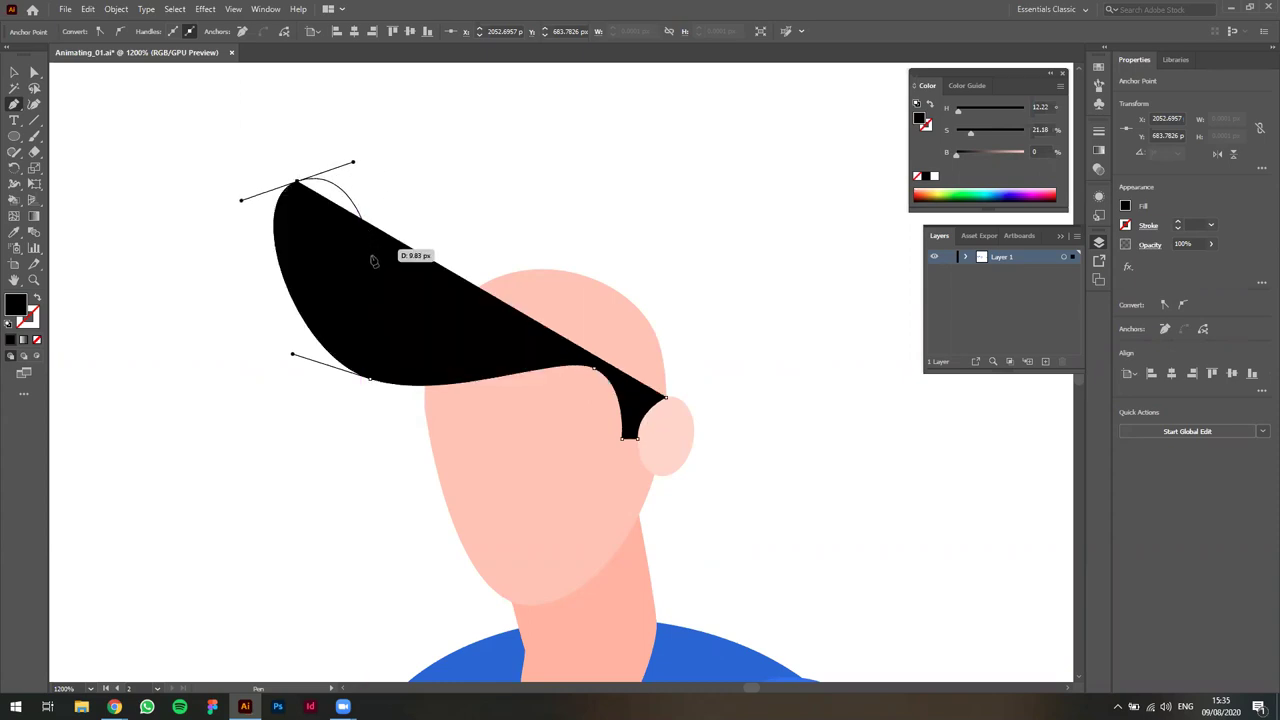
{"action": "left_click_drag", "start_coordinate": [481, 241], "coordinate": [704, 350]}
{"action": "key", "text": "ctrl+z"}
{"action": "left_click_drag", "start_coordinate": [666, 398], "coordinate": [642, 414]}
{"action": "key", "text": "v"}
{"action": "left_click", "coordinate": [814, 426]}
Compare the whole character's proportions and hair with the reference illustration of the man at the computer.
{"action": "scroll", "coordinate": [805, 415], "scroll_direction": "down", "scroll_amount": 3}
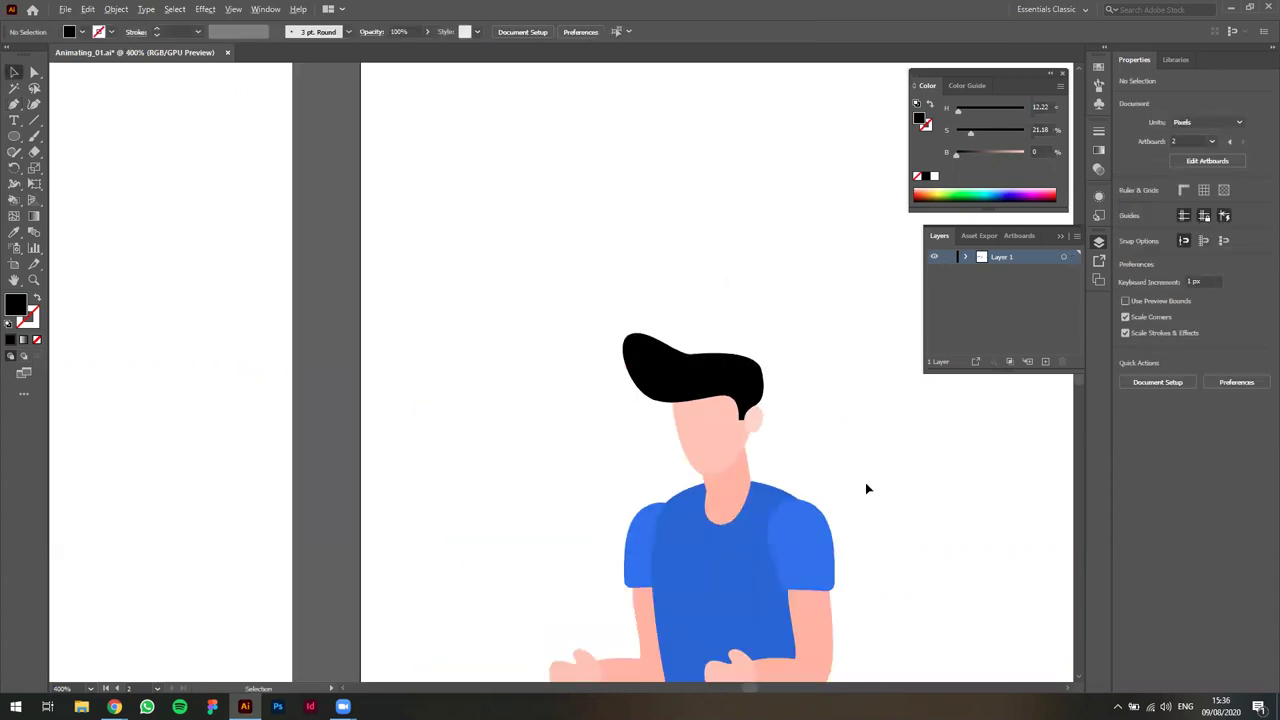
{"action": "scroll", "coordinate": [866, 488], "scroll_direction": "down", "scroll_amount": 2}
{"action": "scroll", "coordinate": [868, 514], "scroll_direction": "up", "scroll_amount": 1}
{"action": "left_click_drag", "start_coordinate": [911, 551], "coordinate": [803, 403]}
{"action": "scroll", "coordinate": [748, 314], "scroll_direction": "up", "scroll_amount": 1}
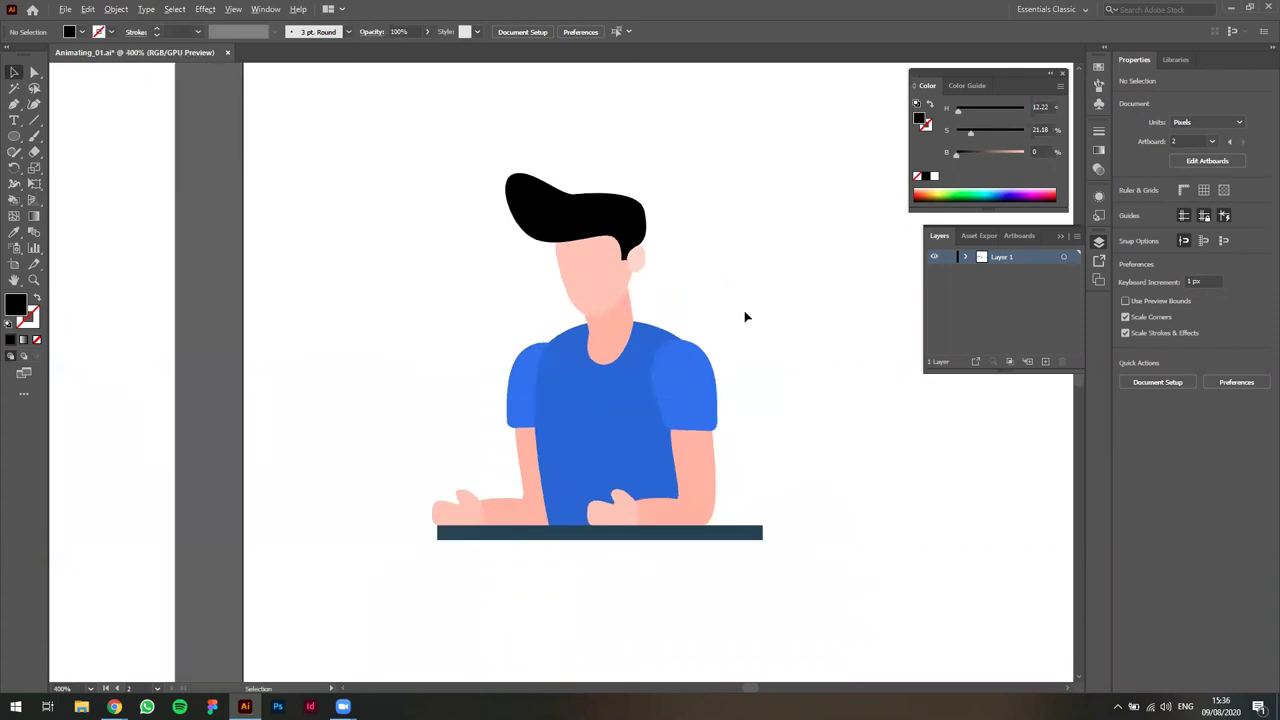
{"action": "scroll", "coordinate": [716, 275], "scroll_direction": "up", "scroll_amount": 1}
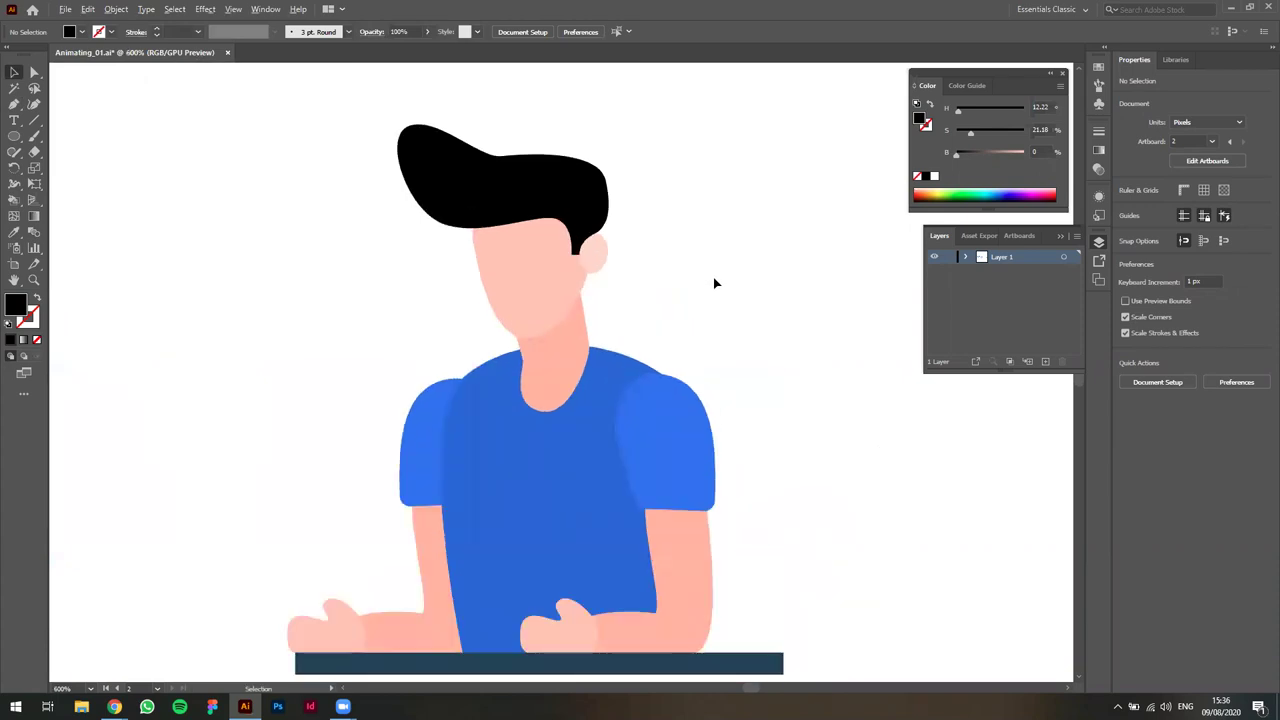
{"action": "scroll", "coordinate": [713, 277], "scroll_direction": "down", "scroll_amount": 2}
{"action": "left_click_drag", "start_coordinate": [771, 320], "coordinate": [774, 338]}
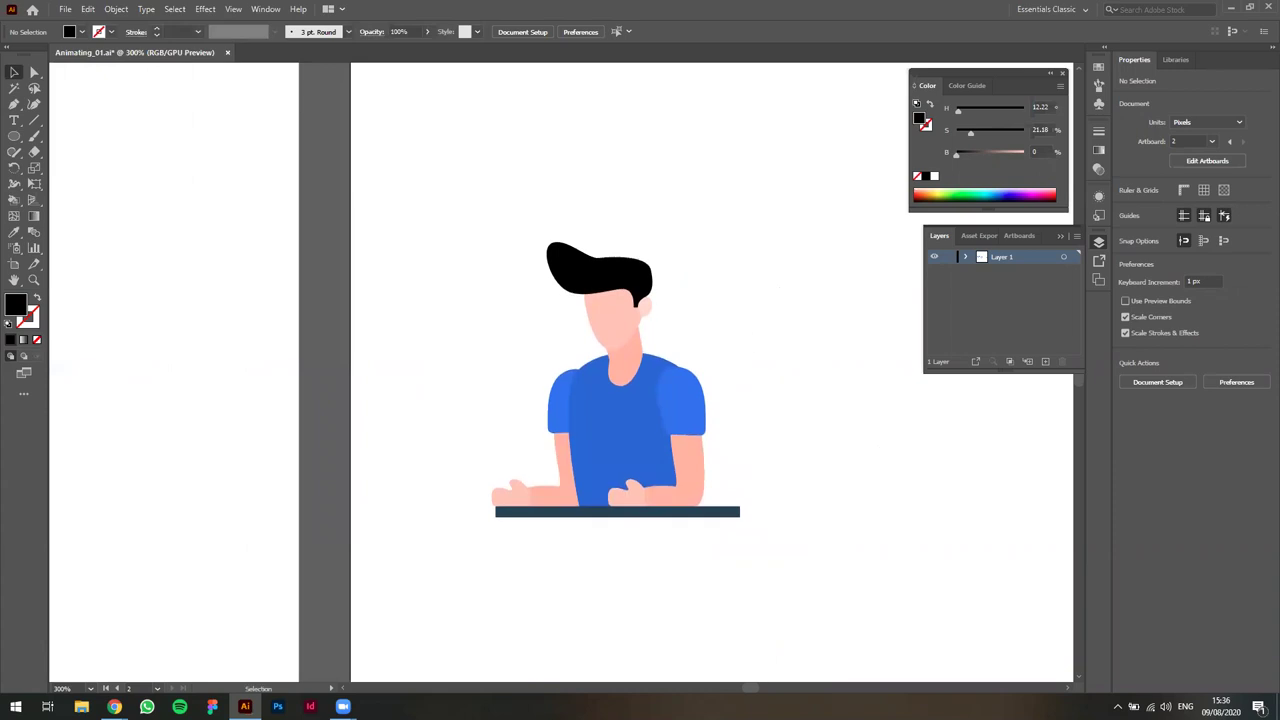
{"action": "scroll", "coordinate": [790, 402], "scroll_direction": "down", "scroll_amount": 3}
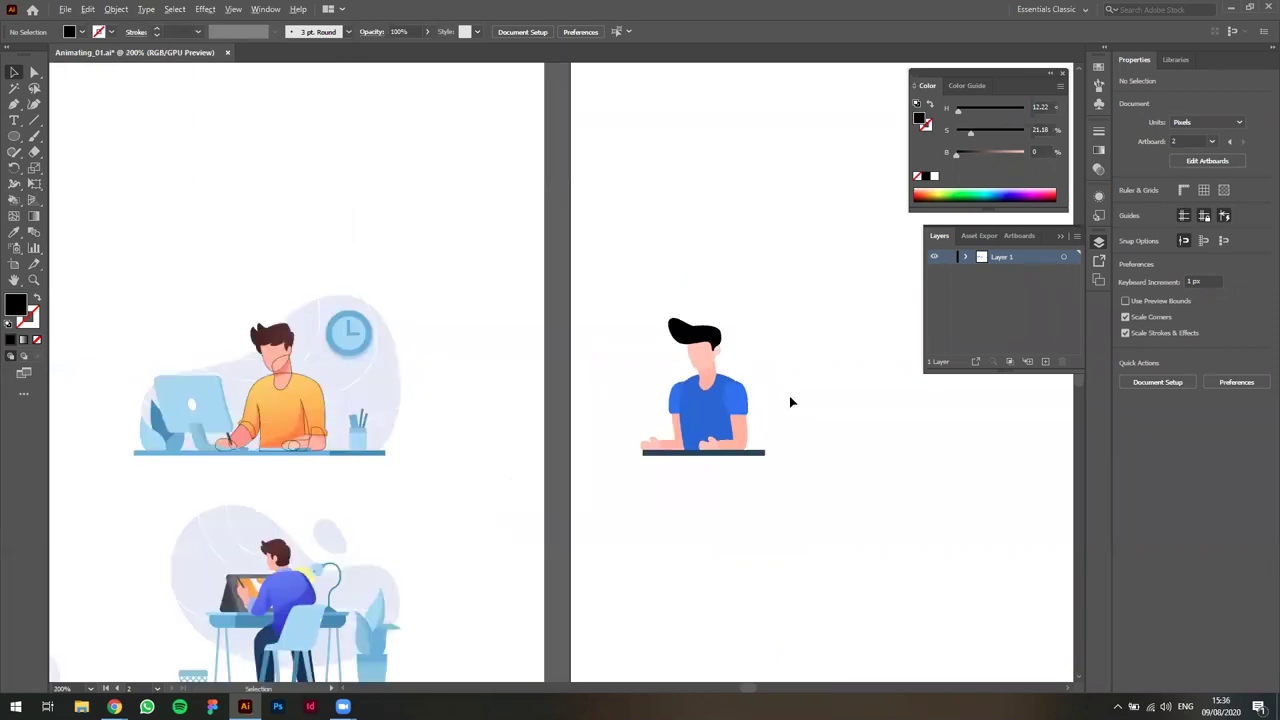
{"action": "left_click_drag", "start_coordinate": [654, 513], "coordinate": [659, 507]}
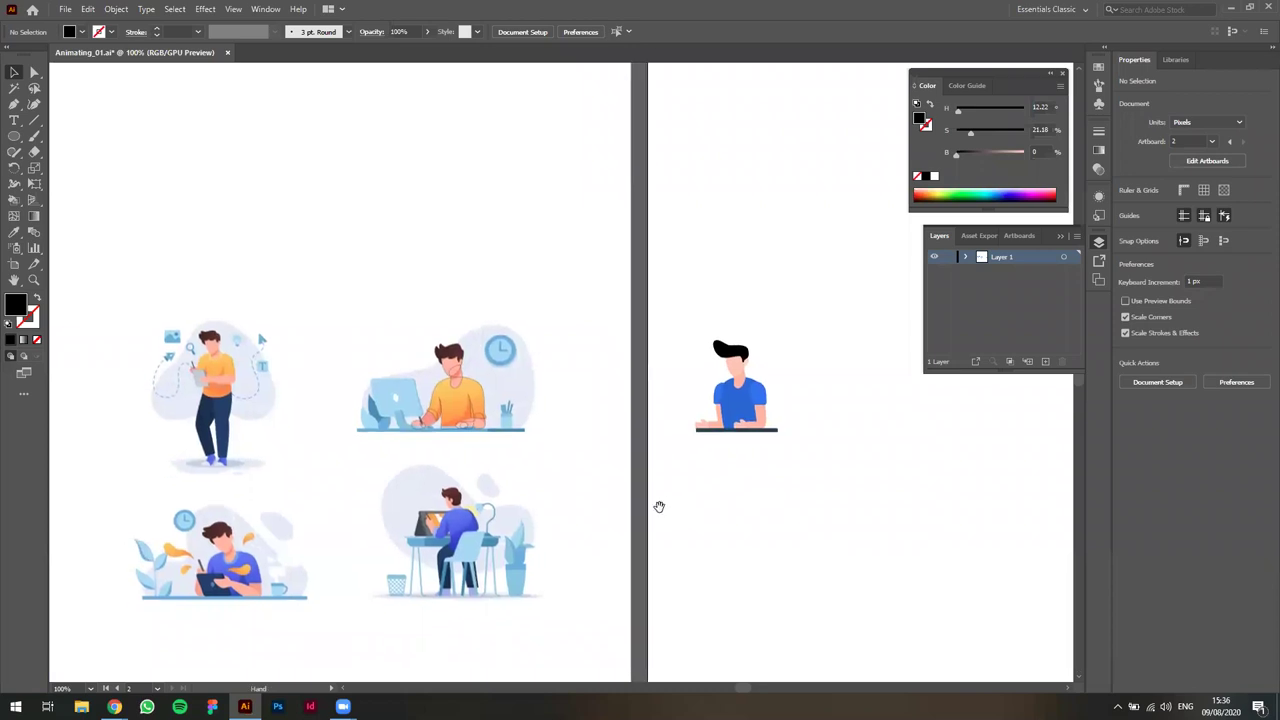
{"action": "scroll", "coordinate": [513, 382], "scroll_direction": "up", "scroll_amount": 1}
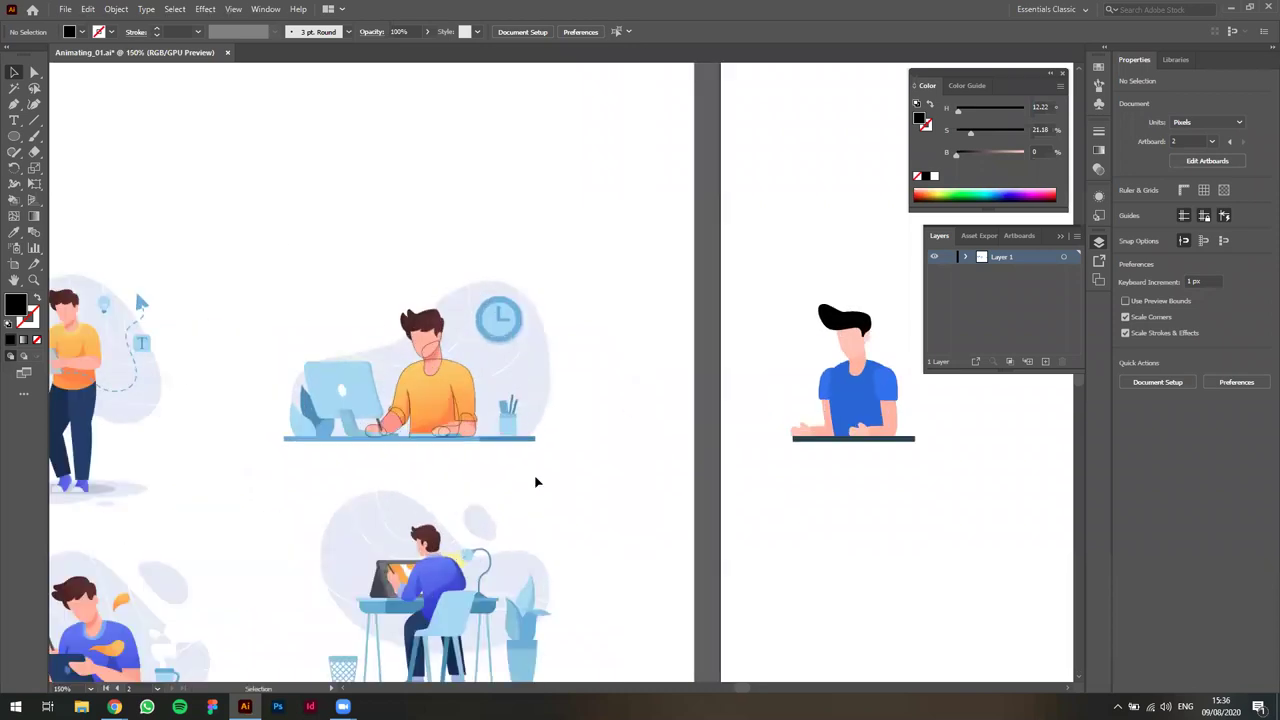
{"action": "left_click_drag", "start_coordinate": [556, 527], "coordinate": [496, 577]}
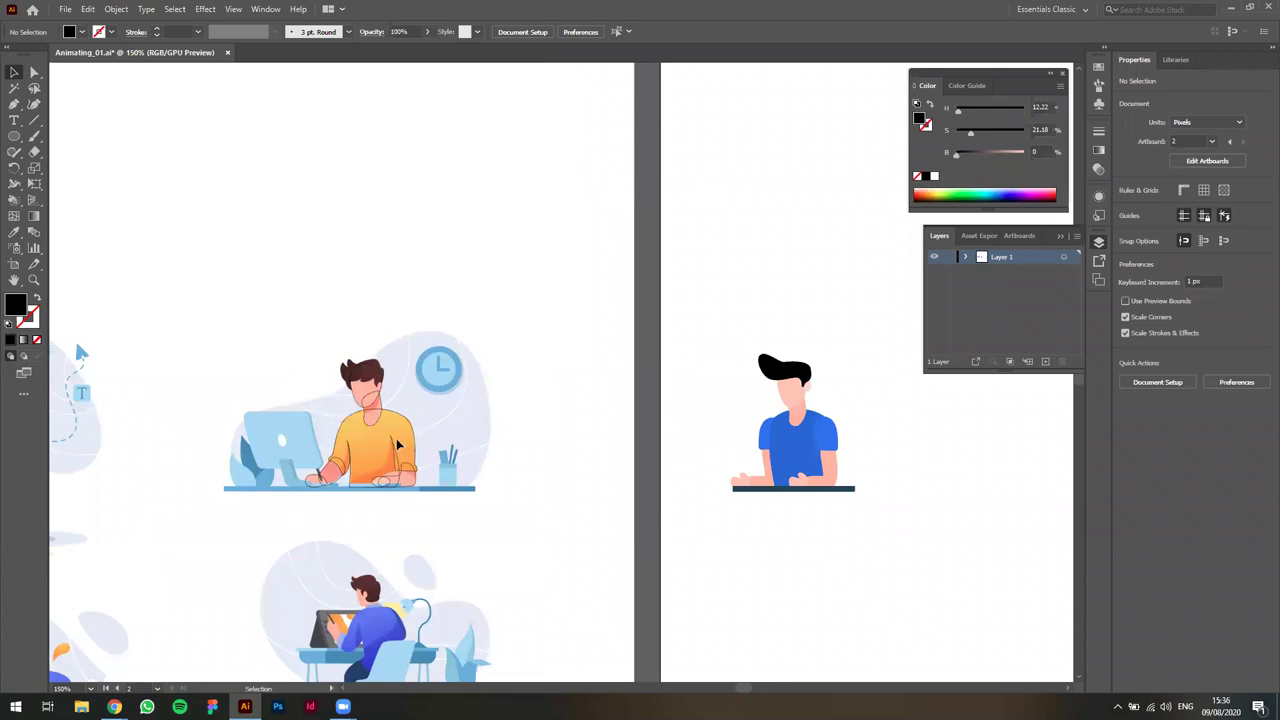
{"action": "scroll", "coordinate": [384, 443], "scroll_direction": "up", "scroll_amount": 1}
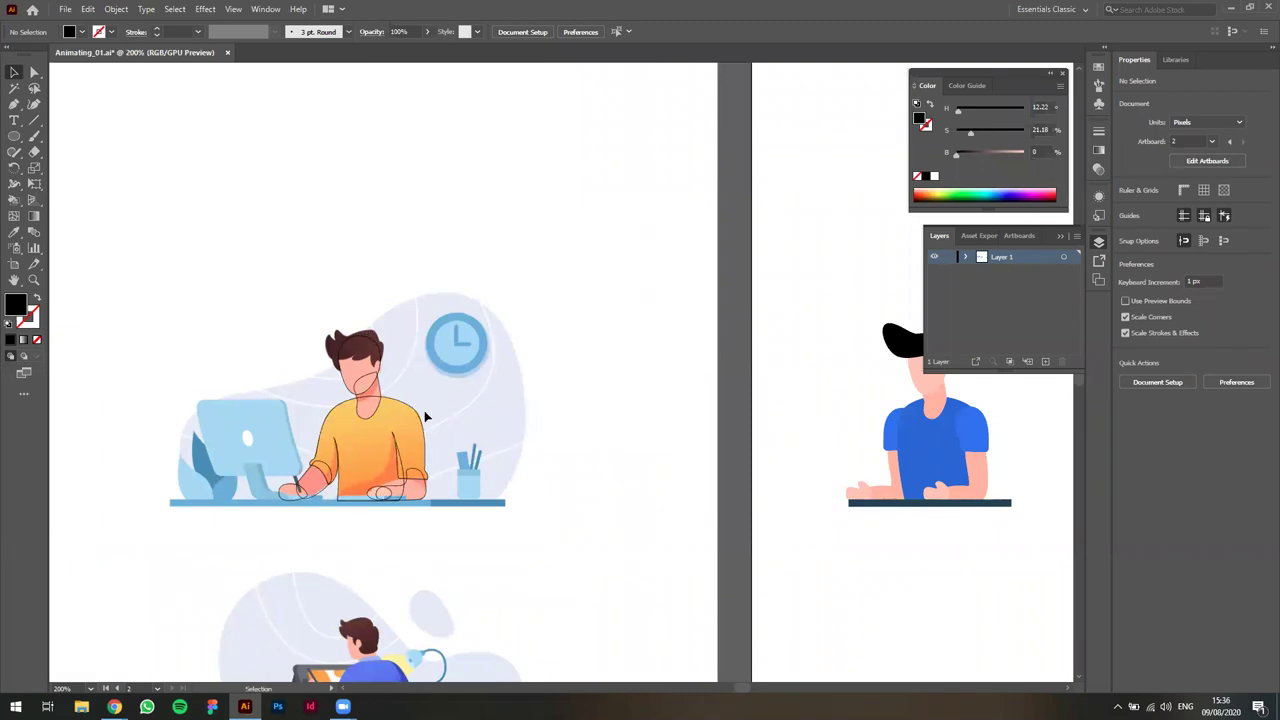
{"action": "left_click_drag", "start_coordinate": [614, 434], "coordinate": [500, 475]}
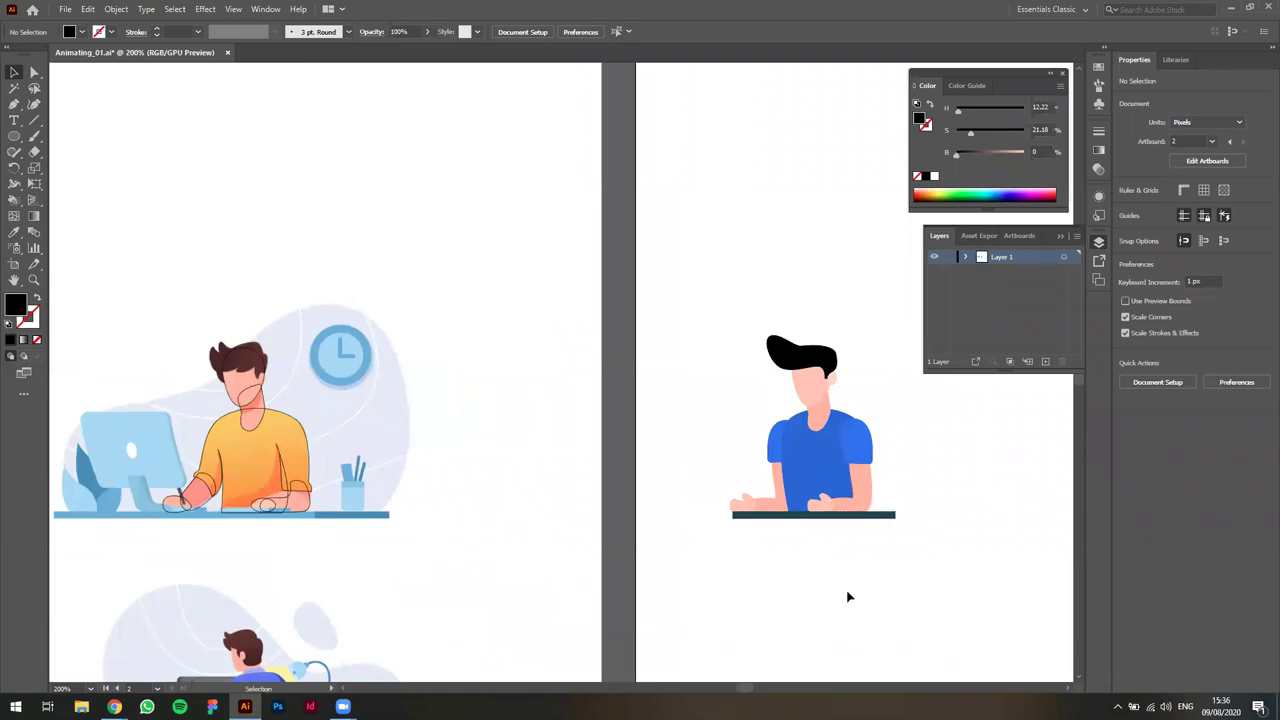
Shift the far arm with its sleeve and hand slightly inward toward the torso.
{"action": "scroll", "coordinate": [854, 585], "scroll_direction": "up", "scroll_amount": 1}
{"action": "left_click_drag", "start_coordinate": [839, 558], "coordinate": [679, 592]}
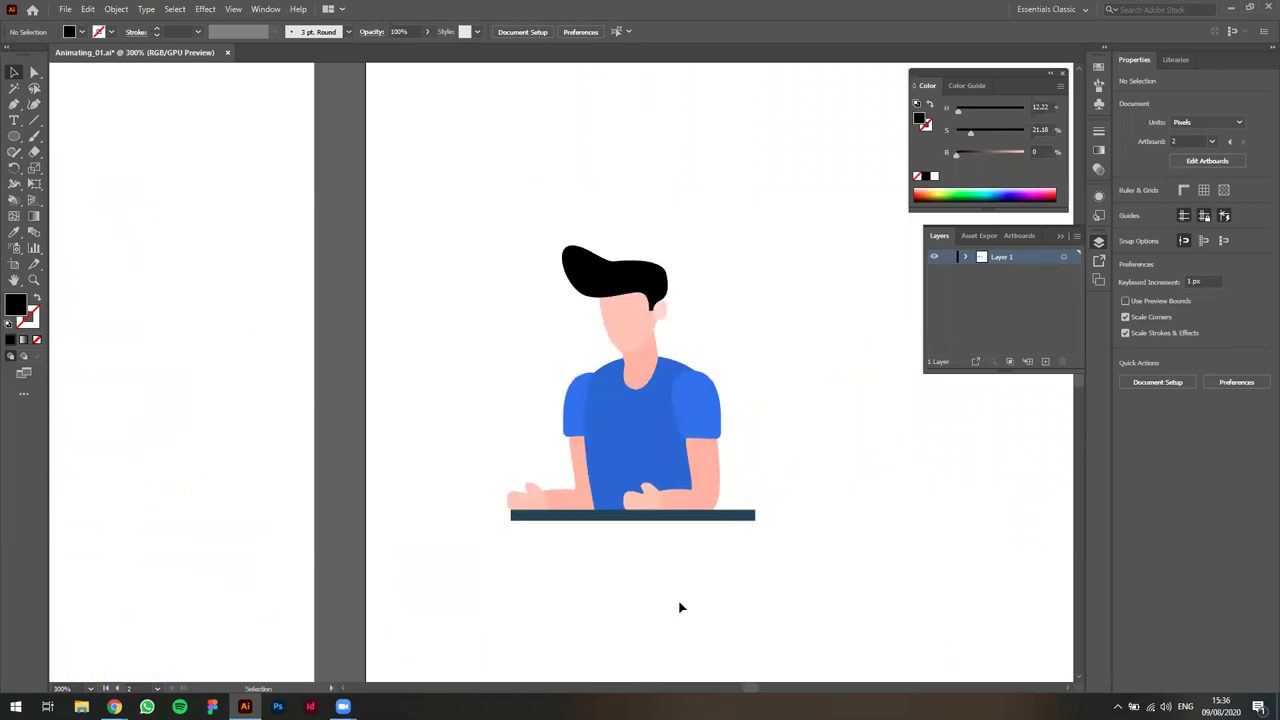
{"action": "scroll", "coordinate": [665, 540], "scroll_direction": "up", "scroll_amount": 1}
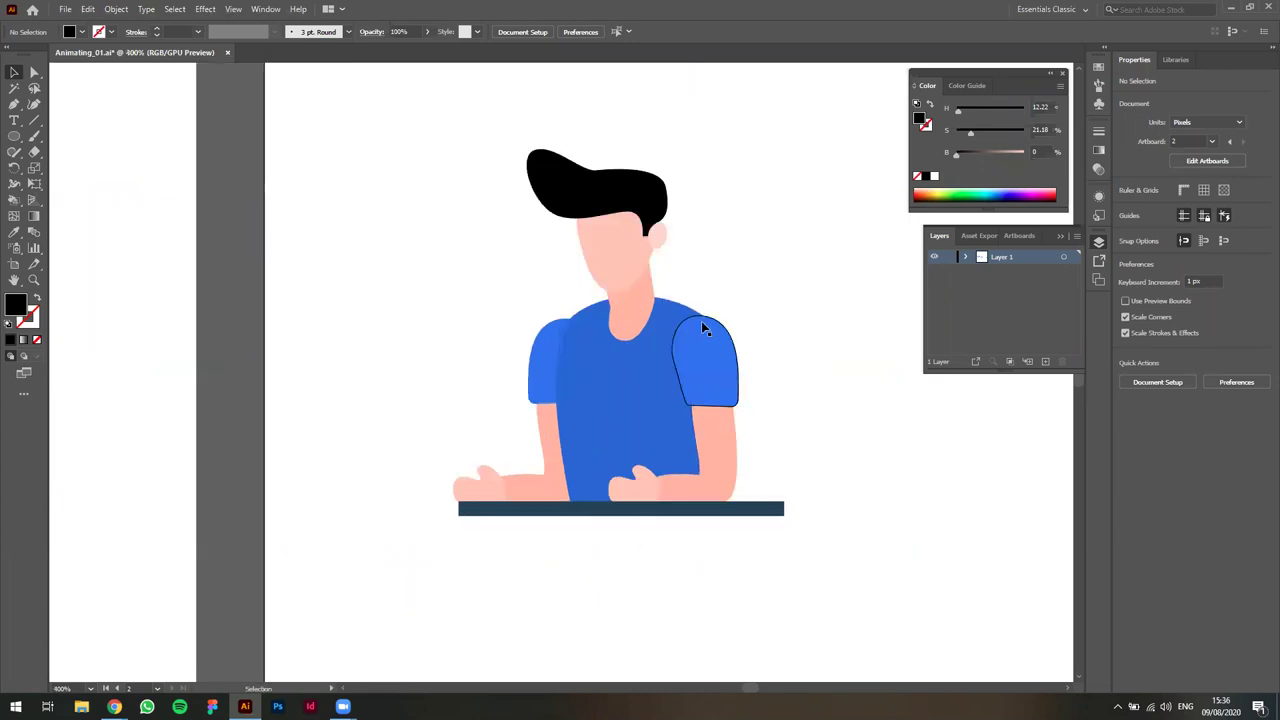
{"action": "left_click_drag", "start_coordinate": [442, 355], "coordinate": [543, 485]}
{"action": "left_click_drag", "start_coordinate": [548, 366], "coordinate": [553, 366]}
{"action": "left_click", "coordinate": [511, 412]}
{"action": "left_click", "coordinate": [511, 418]}
Extend the desk bar outward past the far hand, keeping its other end in place.
{"action": "scroll", "coordinate": [511, 418], "scroll_direction": "down", "scroll_amount": 1}
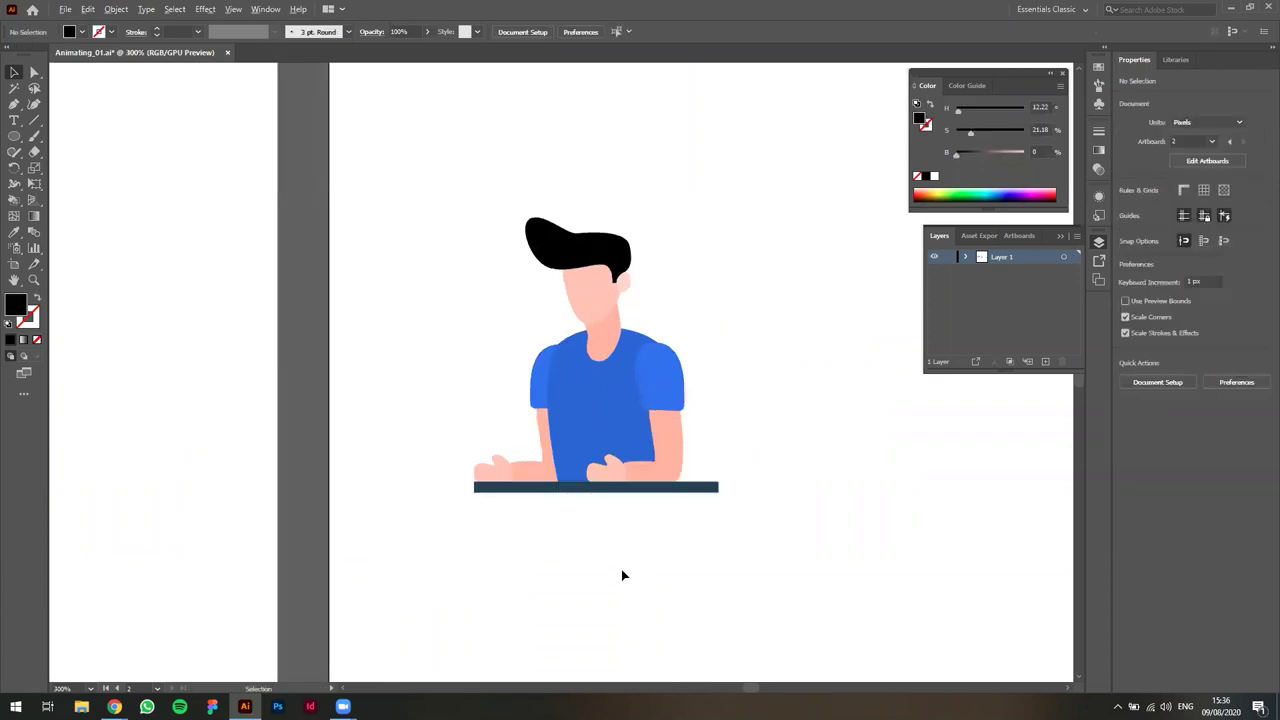
{"action": "scroll", "coordinate": [620, 577], "scroll_direction": "down", "scroll_amount": 1}
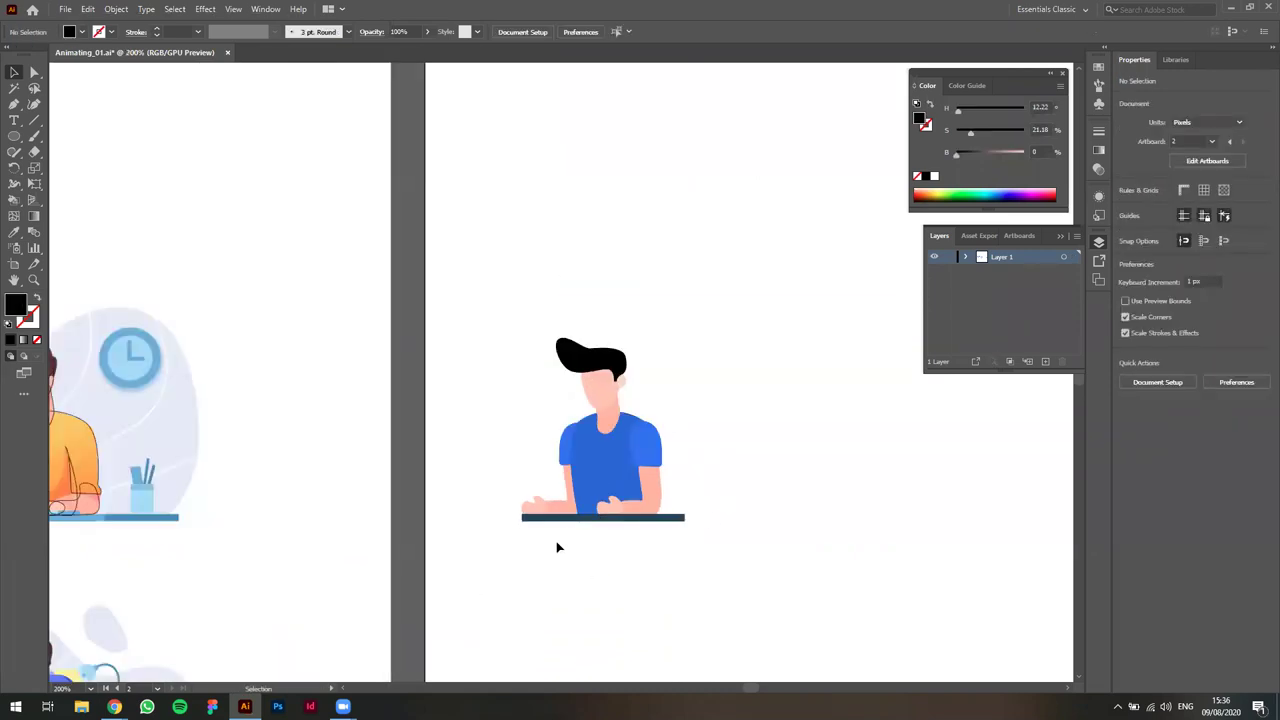
{"action": "left_click_drag", "start_coordinate": [557, 543], "coordinate": [660, 522]}
{"action": "scroll", "coordinate": [740, 512], "scroll_direction": "down", "scroll_amount": 1}
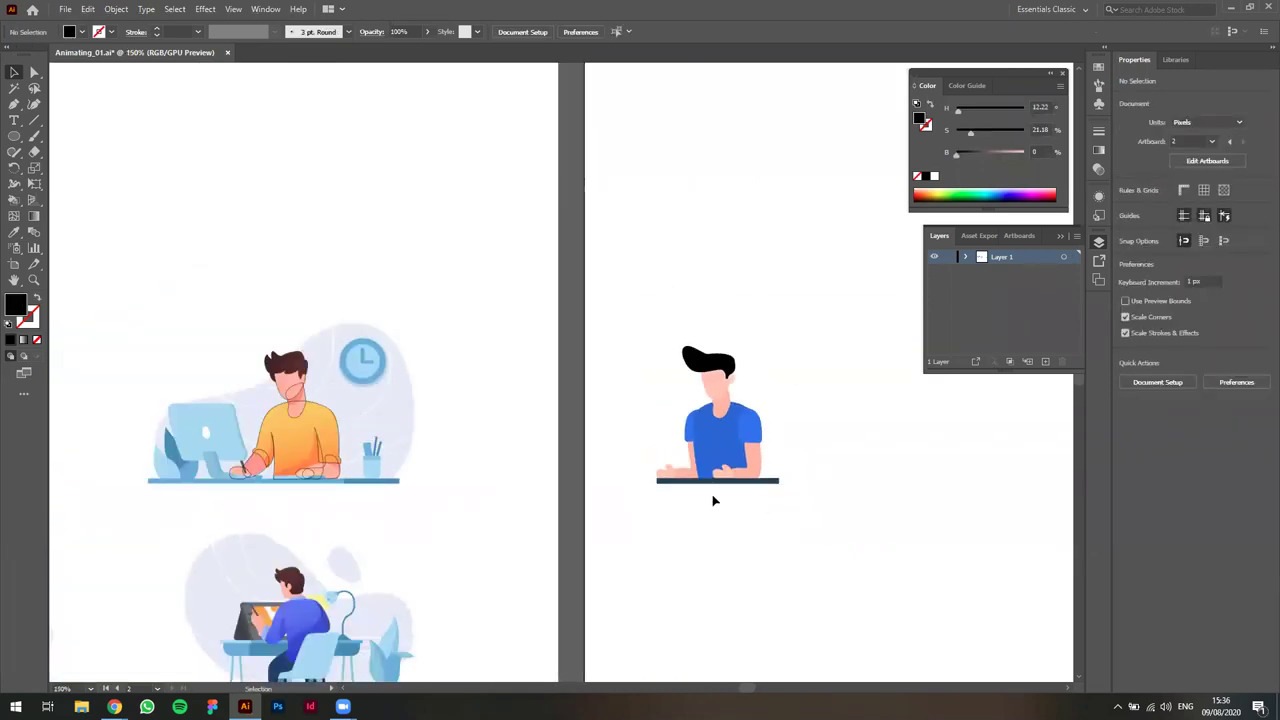
{"action": "left_click", "coordinate": [660, 482]}
{"action": "scroll", "coordinate": [660, 482], "scroll_direction": "up", "scroll_amount": 2}
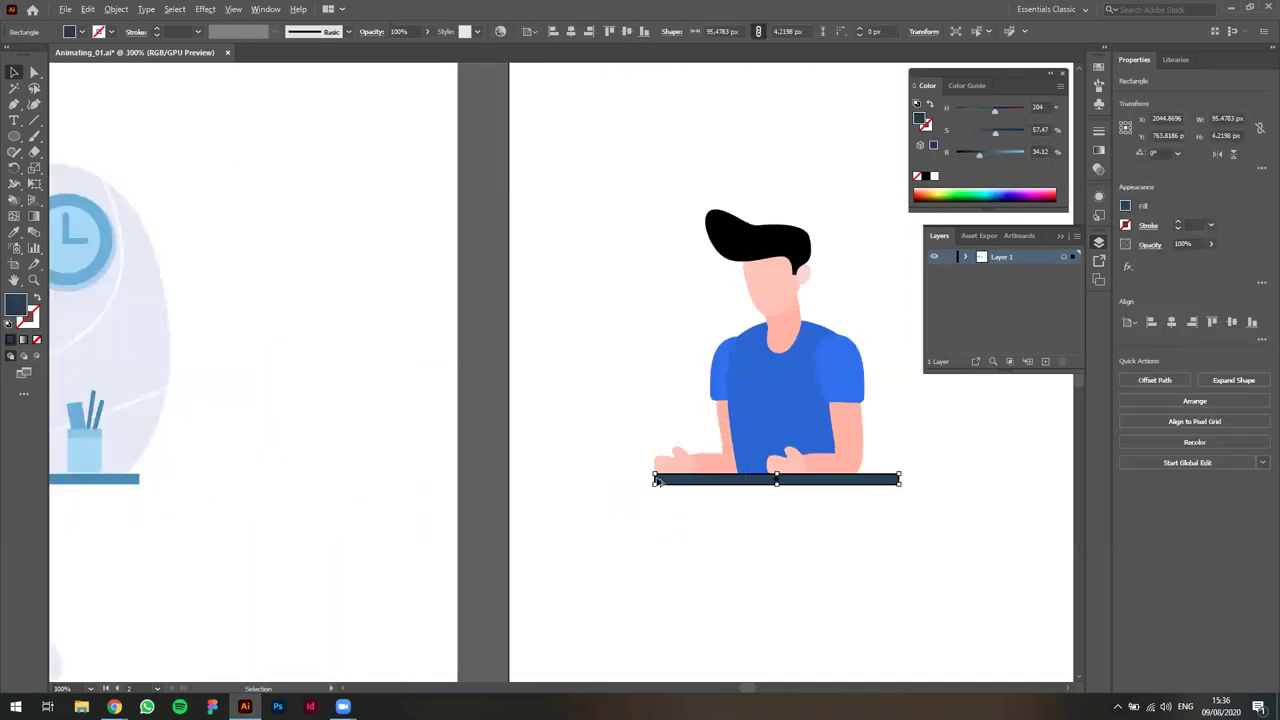
{"action": "scroll", "coordinate": [660, 482], "scroll_direction": "up", "scroll_amount": 2}
{"action": "left_click_drag", "start_coordinate": [646, 478], "coordinate": [489, 478]}
{"action": "scroll", "coordinate": [677, 573], "scroll_direction": "down", "scroll_amount": 4}
{"action": "left_click", "coordinate": [699, 616]}
{"action": "left_click_drag", "start_coordinate": [719, 630], "coordinate": [823, 463]}
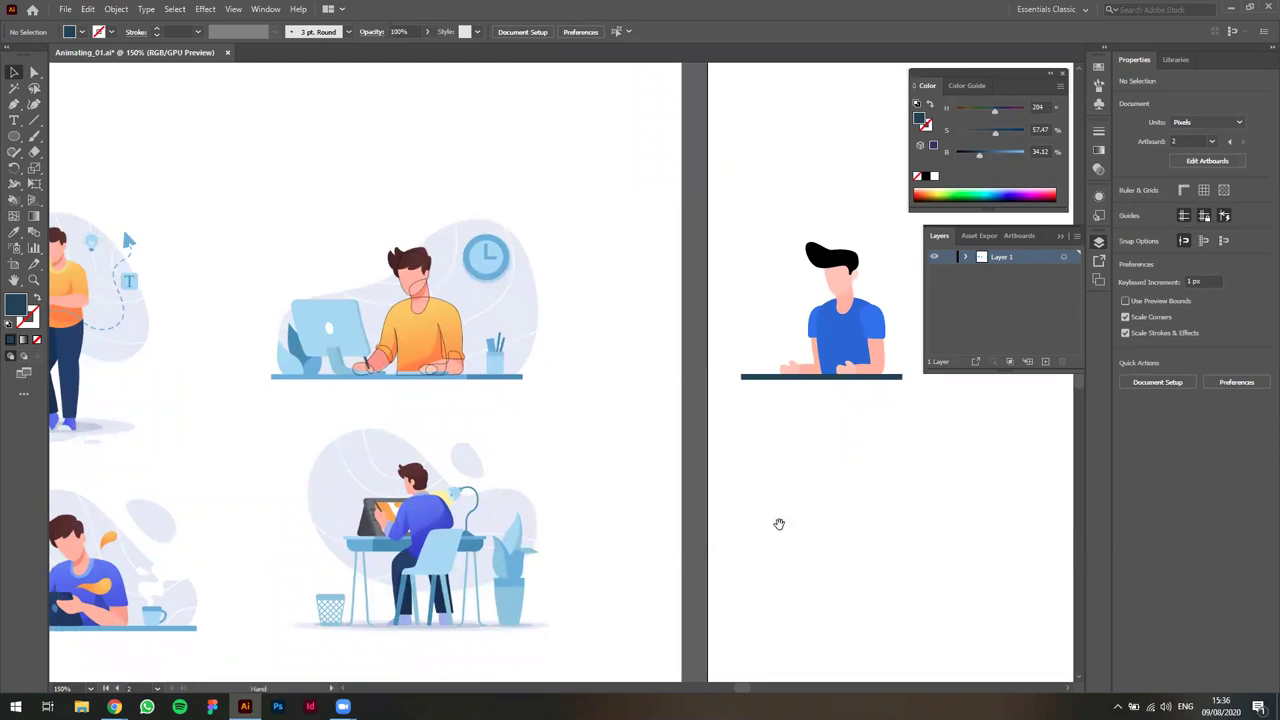
{"action": "scroll", "coordinate": [785, 533], "scroll_direction": "down", "scroll_amount": 3}
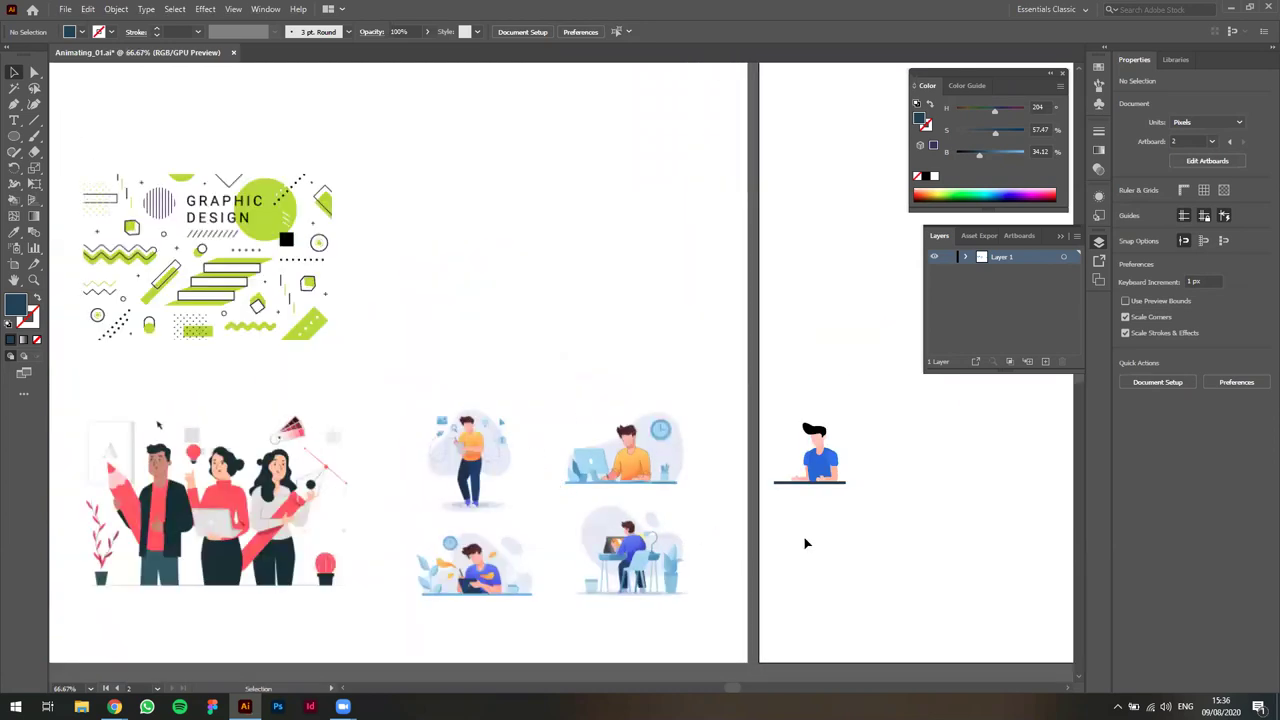
{"action": "left_click_drag", "start_coordinate": [837, 583], "coordinate": [715, 568]}
{"action": "scroll", "coordinate": [811, 466], "scroll_direction": "up", "scroll_amount": 2}
{"action": "left_click_drag", "start_coordinate": [786, 480], "coordinate": [667, 509]}
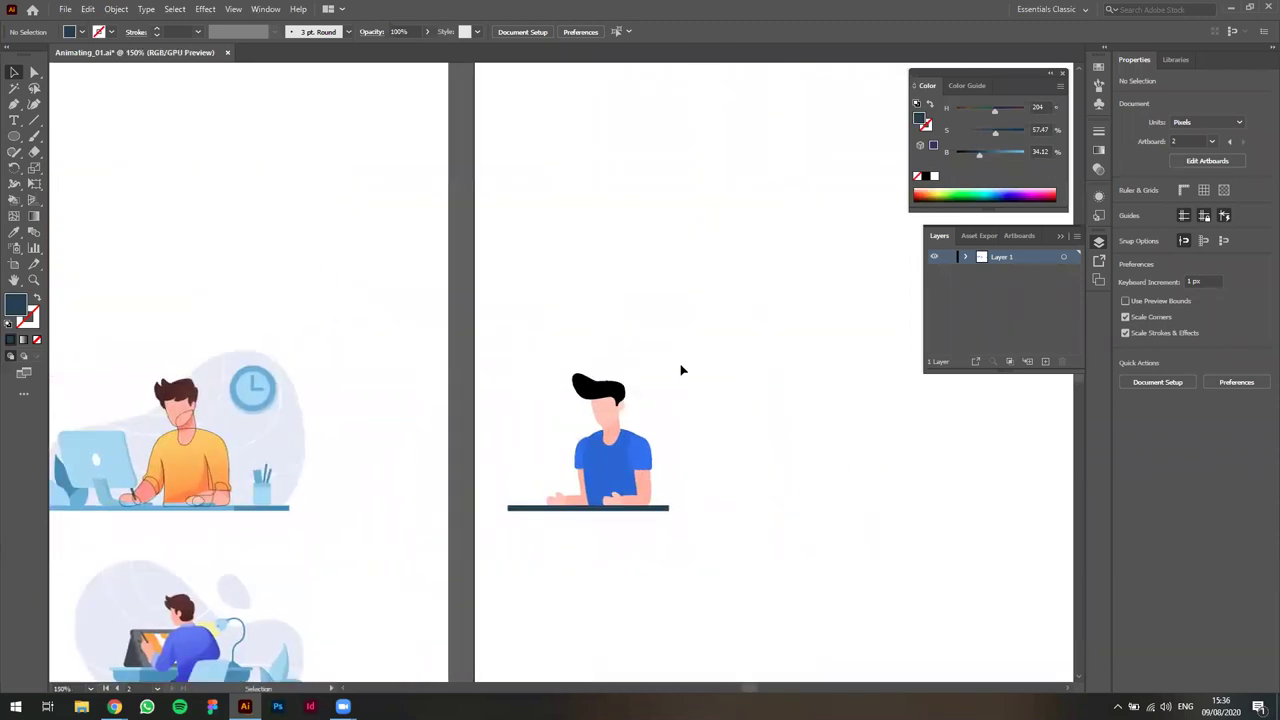